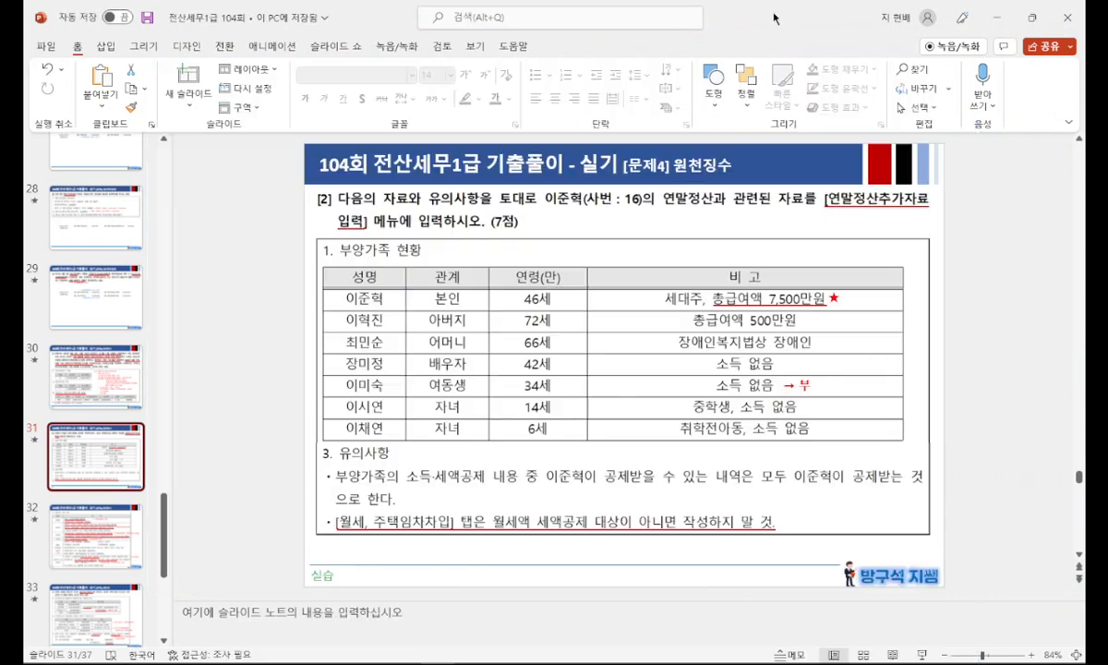
Step: Arrange the exam slide and the 연말정산추가자료입력 form side by side and load employee code 16 into the form
{"action": "left_click", "coordinate": [1033, 18]}
{"action": "left_click_drag", "start_coordinate": [601, 20], "coordinate": [461, 21]}
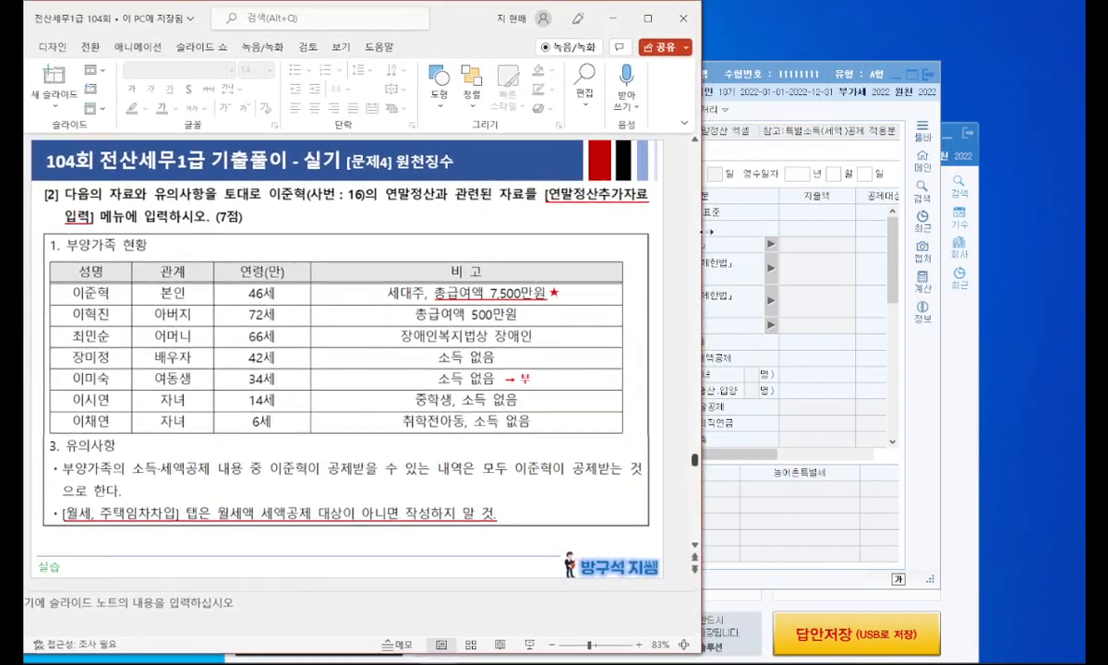
{"action": "left_click", "coordinate": [704, 79]}
{"action": "left_click_drag", "start_coordinate": [610, 70], "coordinate": [884, 82]}
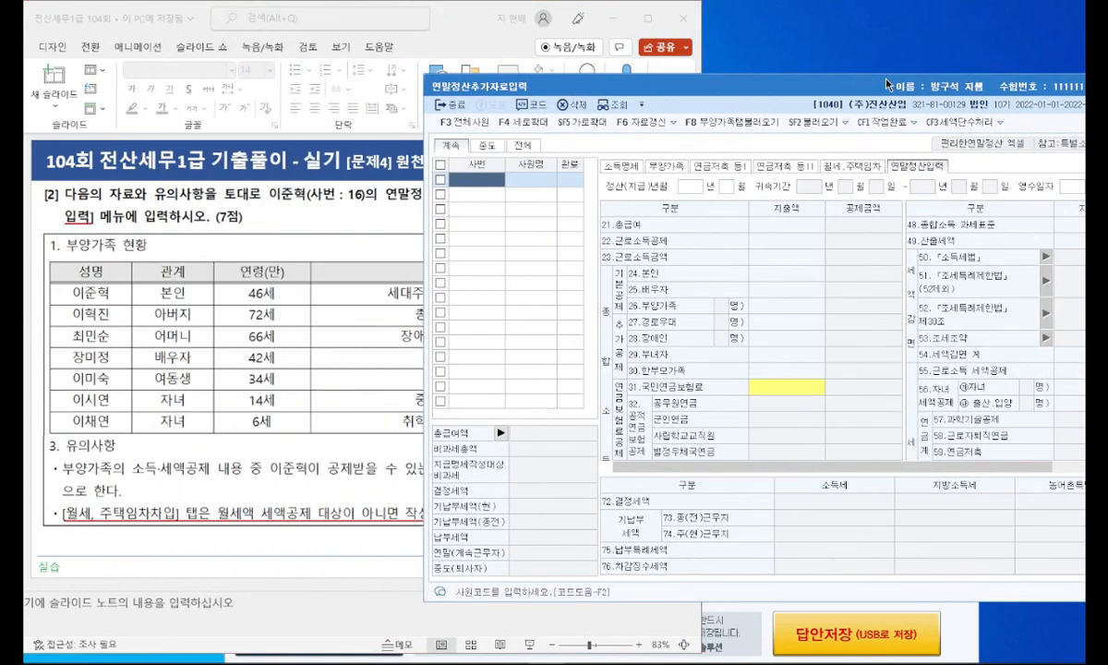
{"action": "key", "text": "F2"}
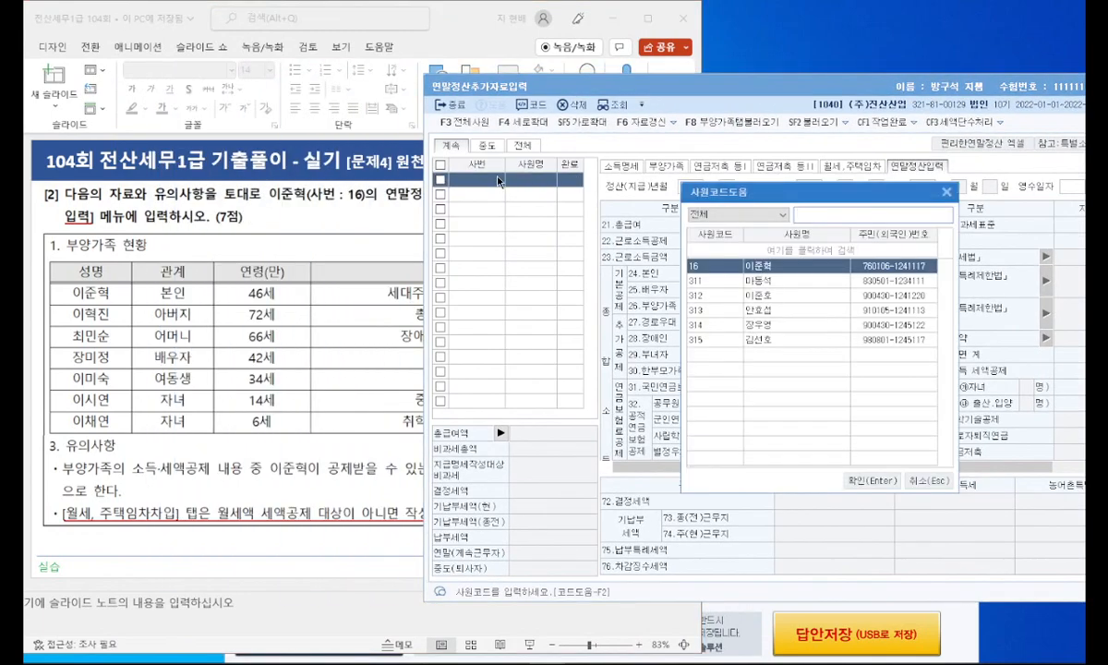
{"action": "key", "text": "Return"}
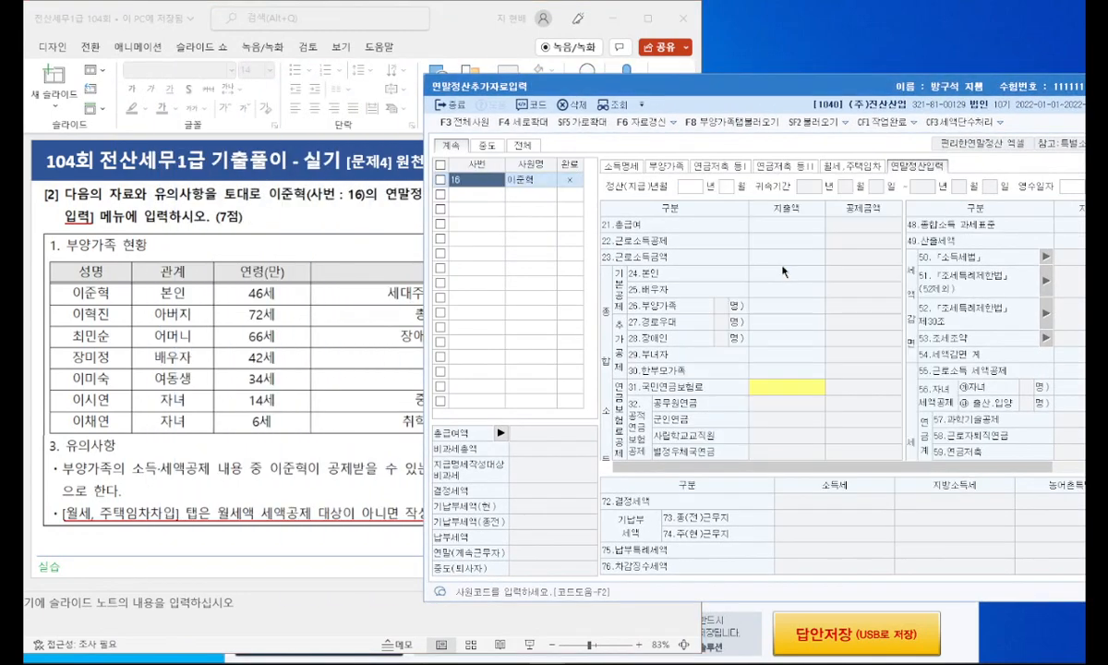
Step: Show the slide with the year-end settlement data (연말정산 관련 자료) and place the 연말정산추가자료입력 form beside it
{"action": "left_click", "coordinate": [301, 212]}
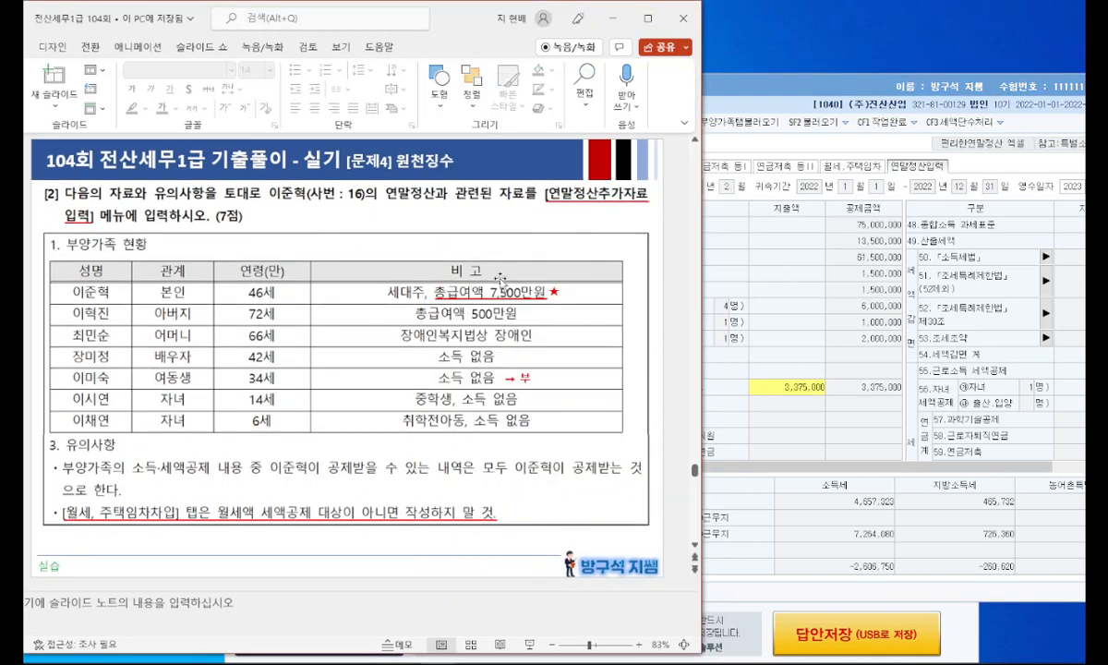
{"action": "scroll", "coordinate": [500, 280], "scroll_direction": "down", "scroll_amount": 1}
{"action": "left_click_drag", "start_coordinate": [773, 87], "coordinate": [628, 81]}
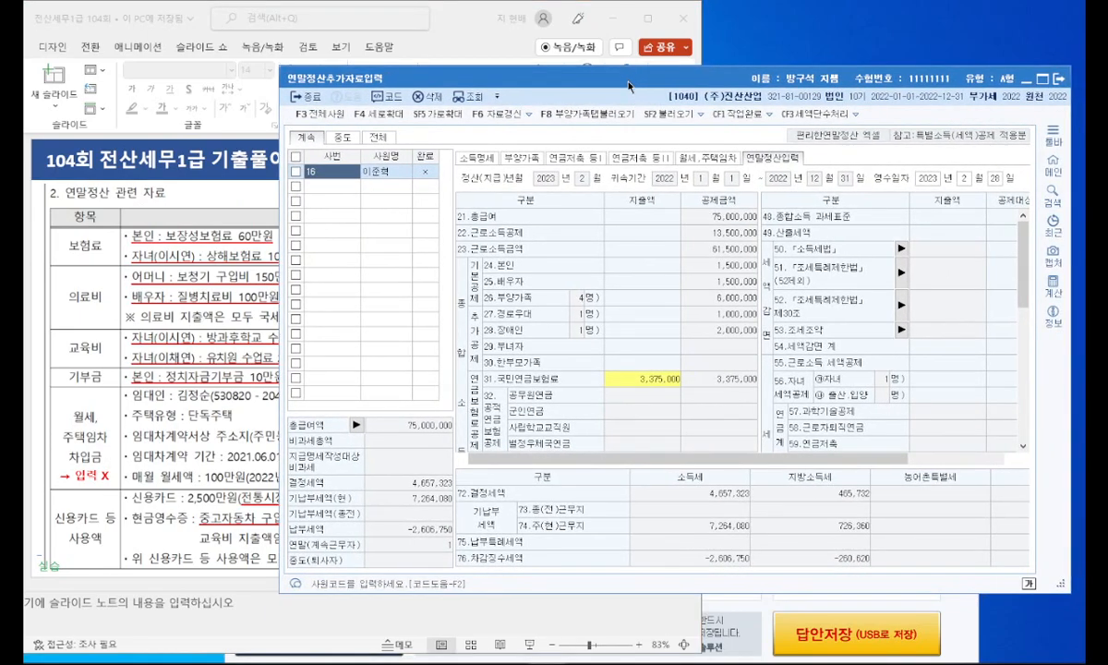
Step: Examine the employee's income details, dependants, both pension savings sections and the rent and housing lease section
{"action": "left_click", "coordinate": [485, 162]}
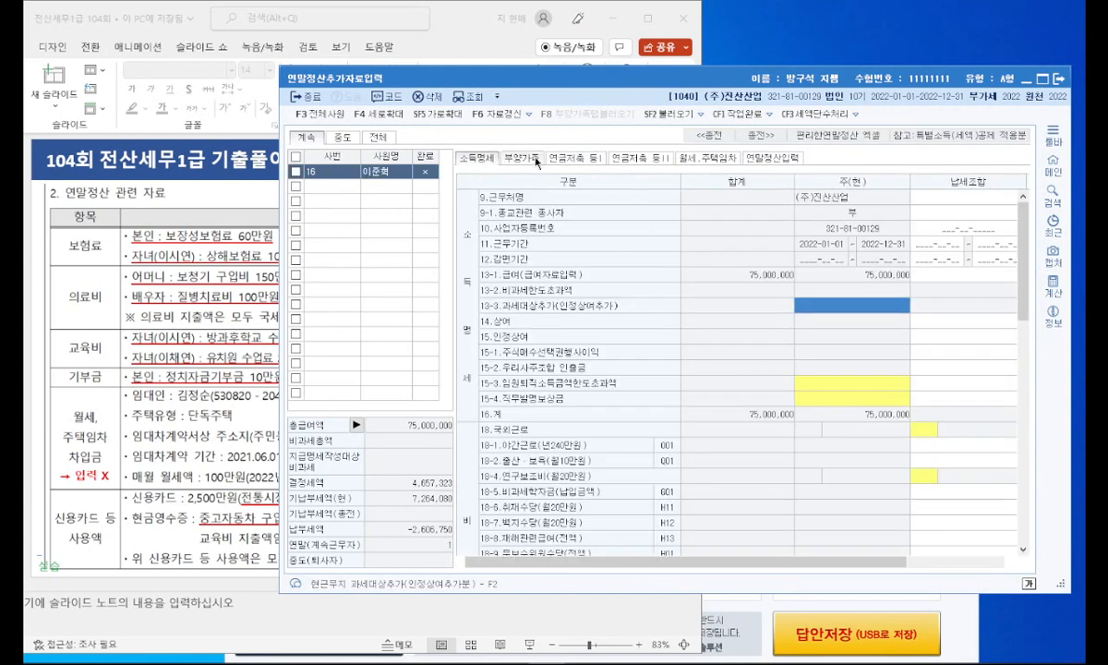
{"action": "scroll", "coordinate": [845, 374], "scroll_direction": "down", "scroll_amount": 10}
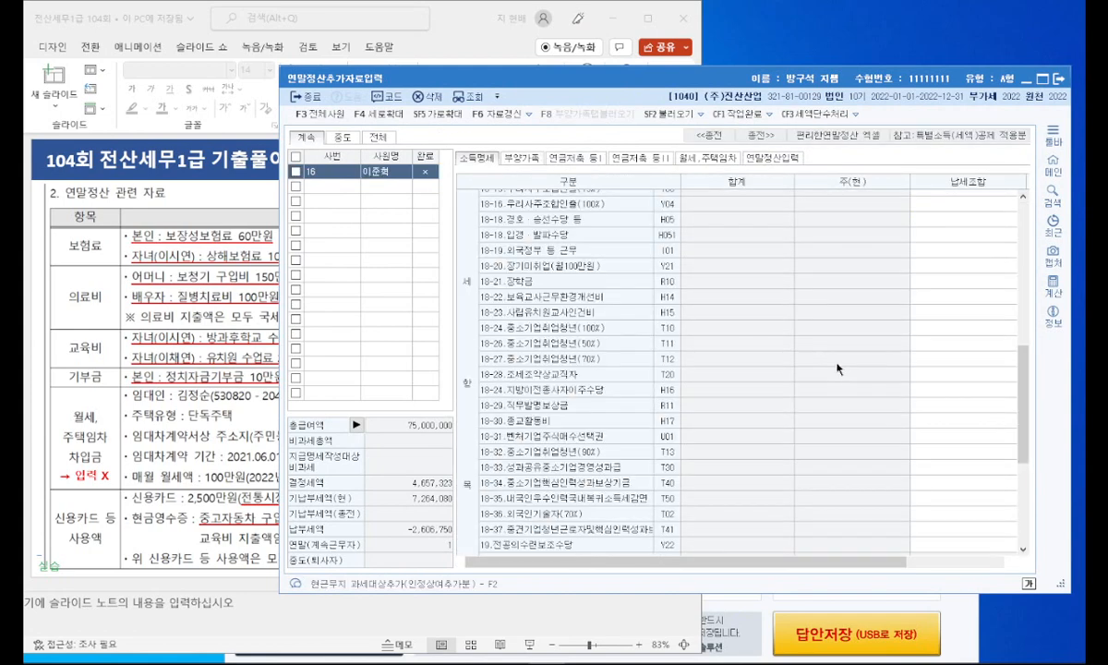
{"action": "left_click", "coordinate": [521, 159]}
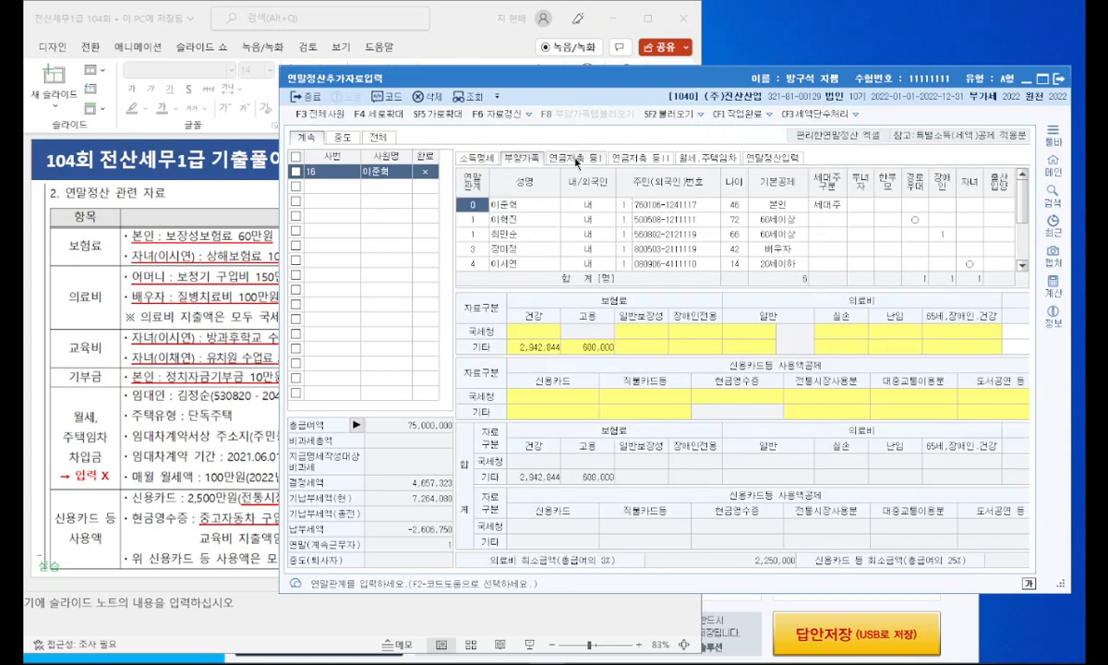
{"action": "scroll", "coordinate": [893, 242], "scroll_direction": "down", "scroll_amount": 1}
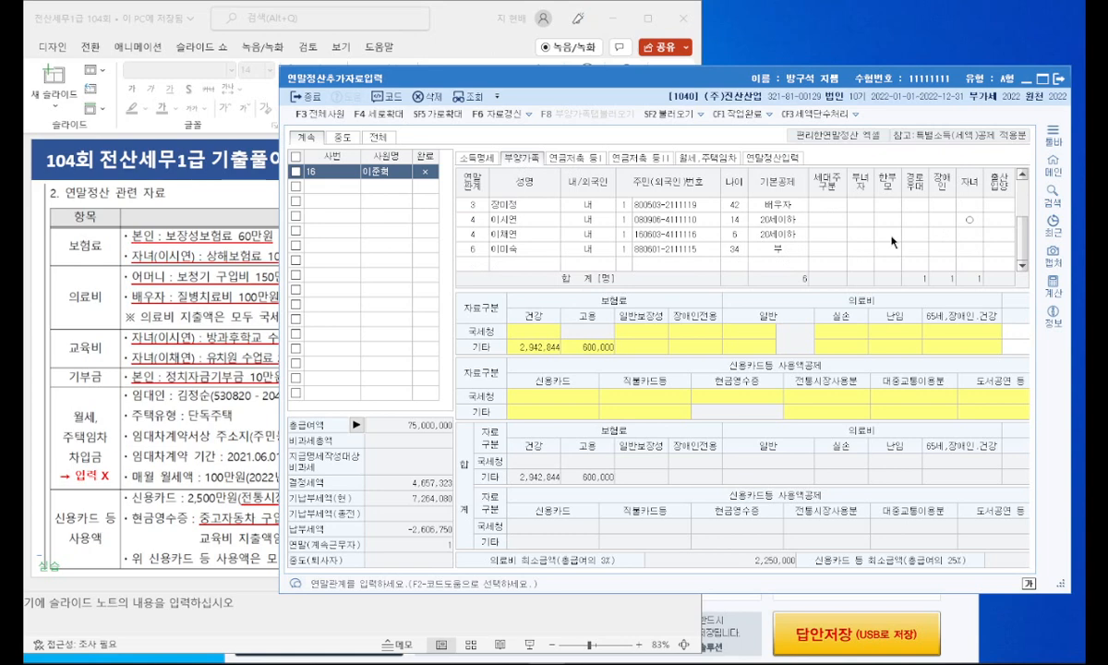
{"action": "left_click", "coordinate": [778, 249]}
{"action": "scroll", "coordinate": [789, 222], "scroll_direction": "up", "scroll_amount": 1}
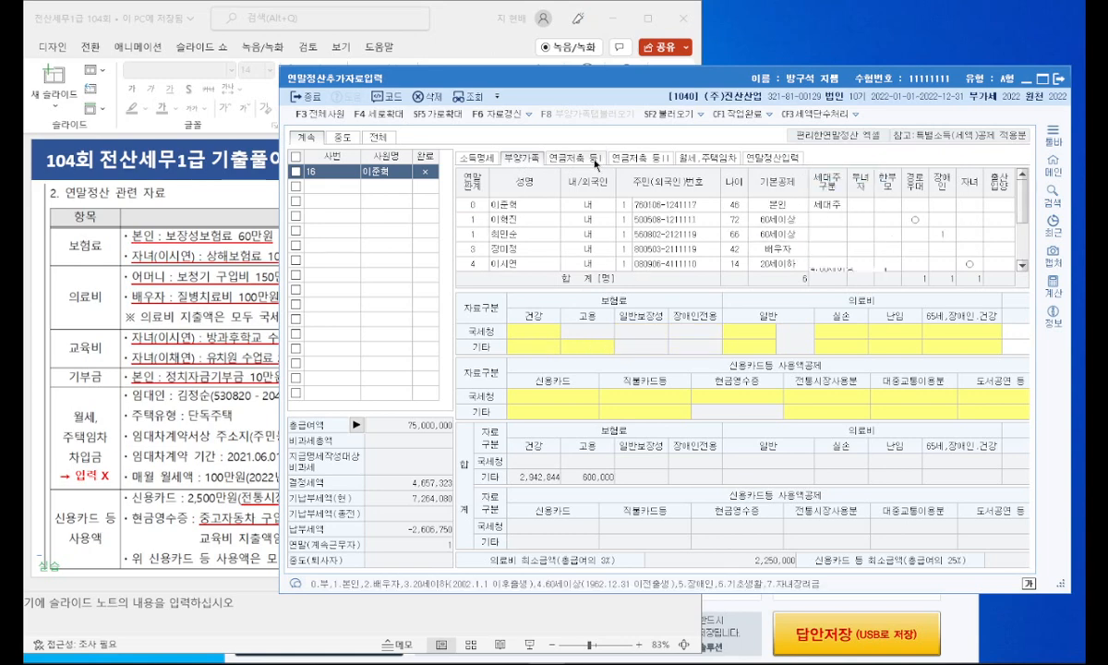
{"action": "left_click", "coordinate": [566, 157]}
{"action": "left_click", "coordinate": [638, 159]}
{"action": "left_click", "coordinate": [706, 158]}
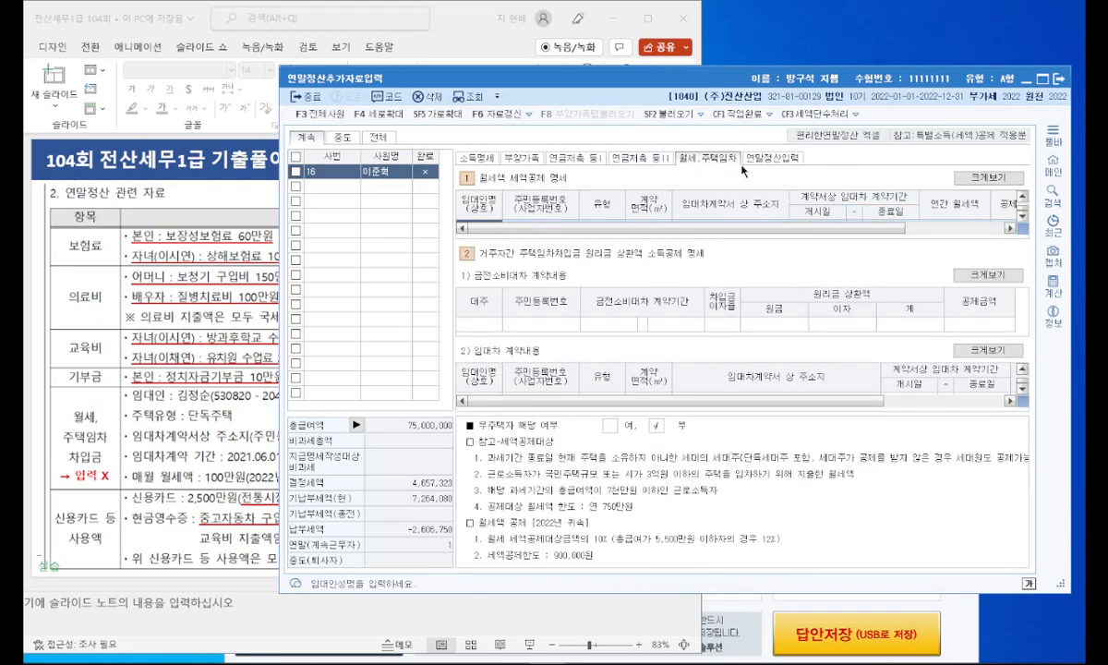
Step: Replace the 연말정산추가자료입력 form with the 의료비지급명세서 form and load employee code 16
{"action": "left_click_drag", "start_coordinate": [502, 88], "coordinate": [377, 68]}
{"action": "left_click", "coordinate": [969, 349]}
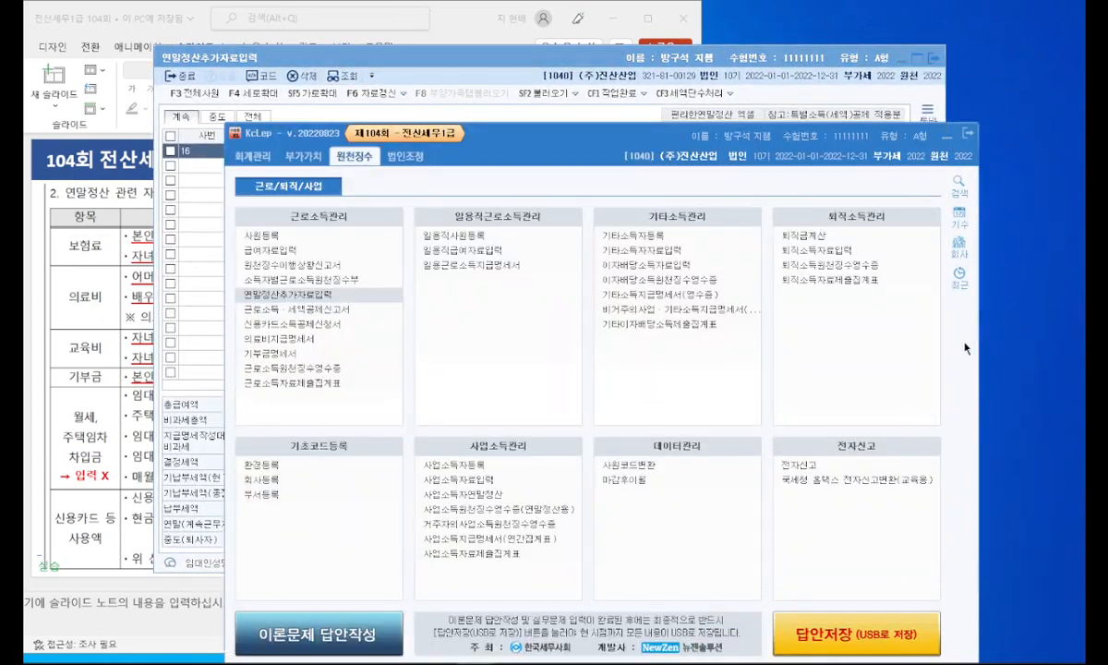
{"action": "left_click_drag", "start_coordinate": [525, 134], "coordinate": [599, 113]}
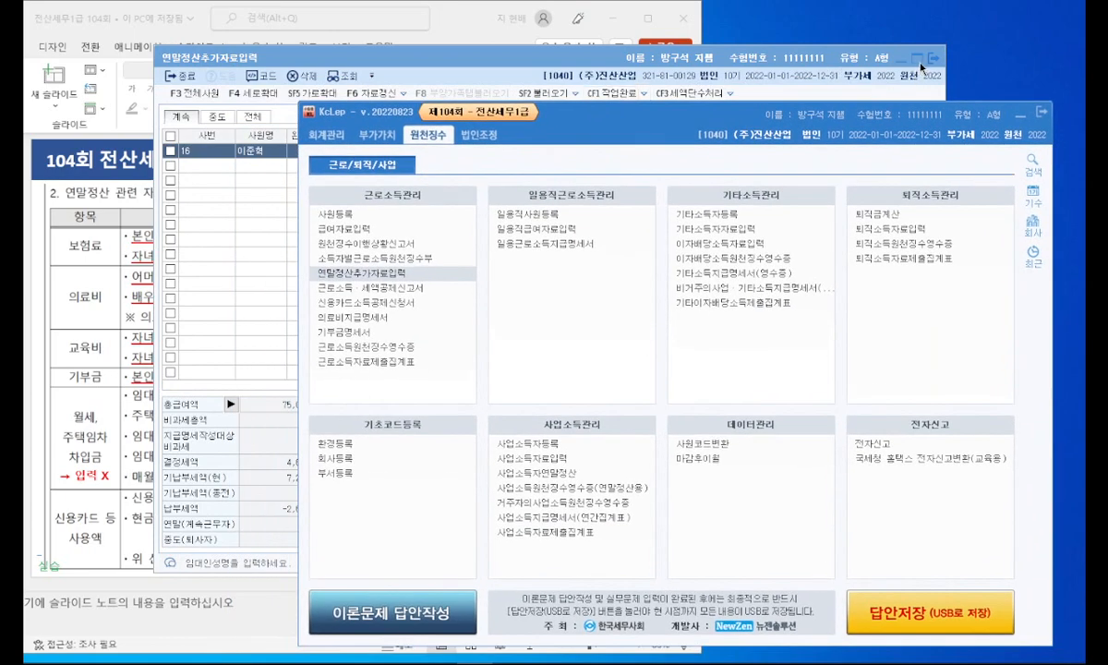
{"action": "left_click", "coordinate": [919, 63]}
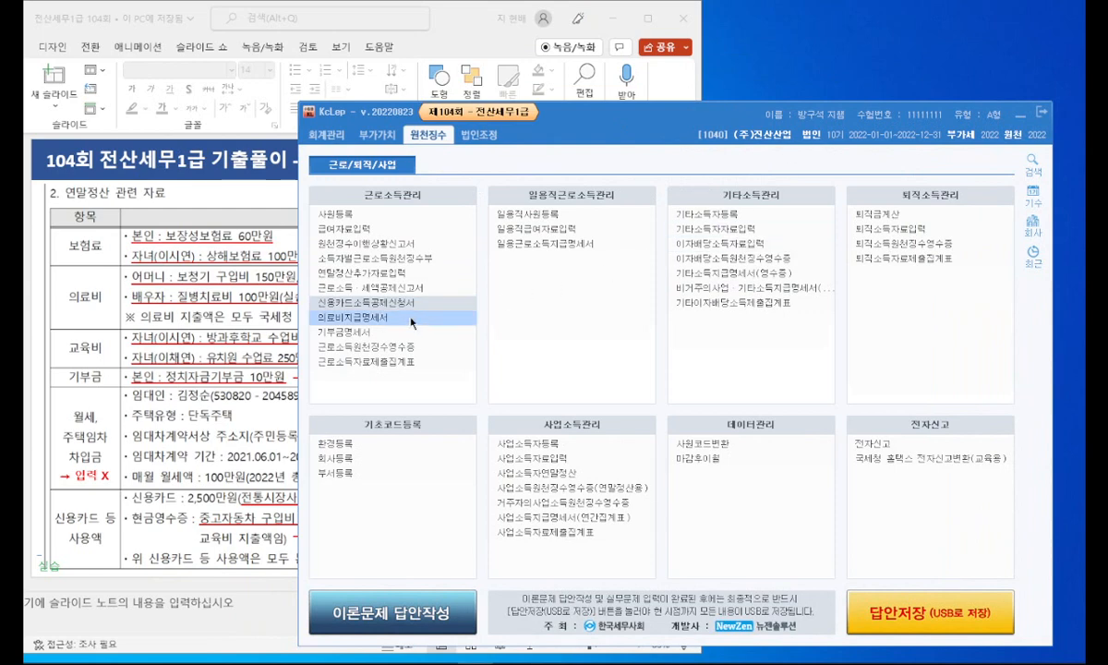
{"action": "left_click_drag", "start_coordinate": [1107, 52], "coordinate": [567, 52]}
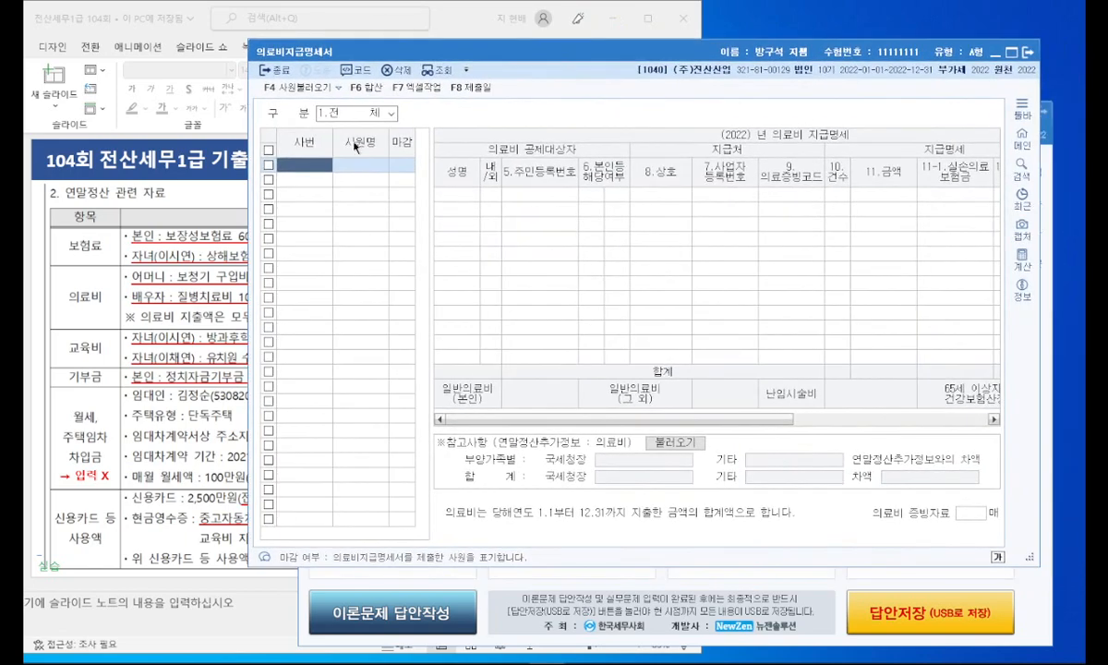
{"action": "double_click", "coordinate": [310, 167]}
{"action": "double_click", "coordinate": [602, 232]}
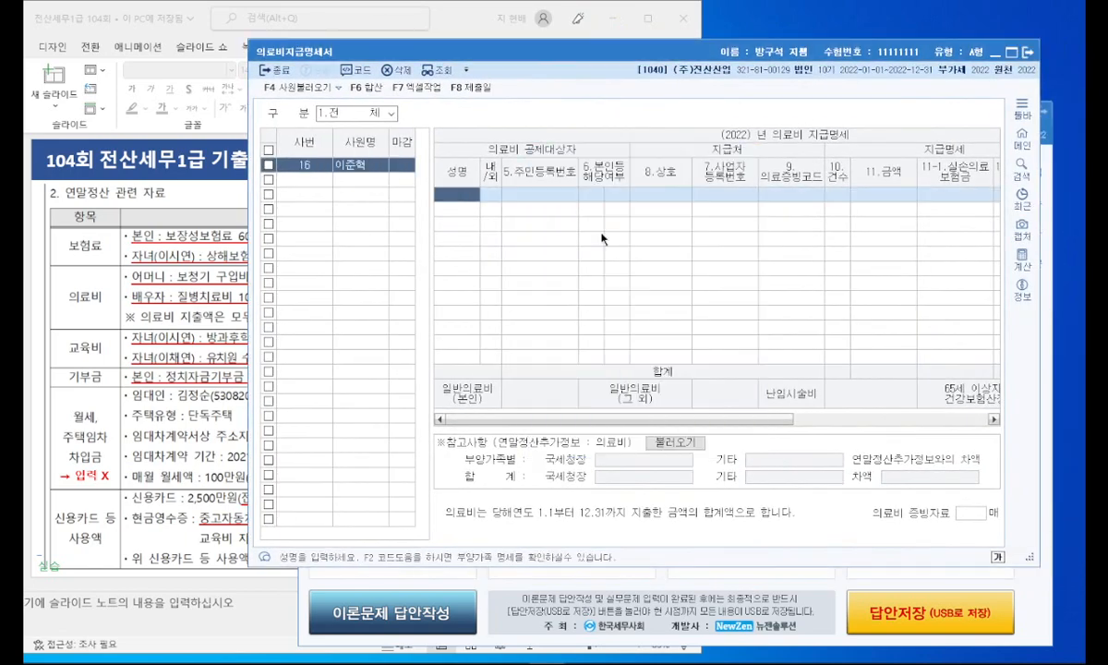
Step: Check the family table on the slide and add the employee's mother as the first medical-expense recipient
{"action": "key", "text": "F2"}
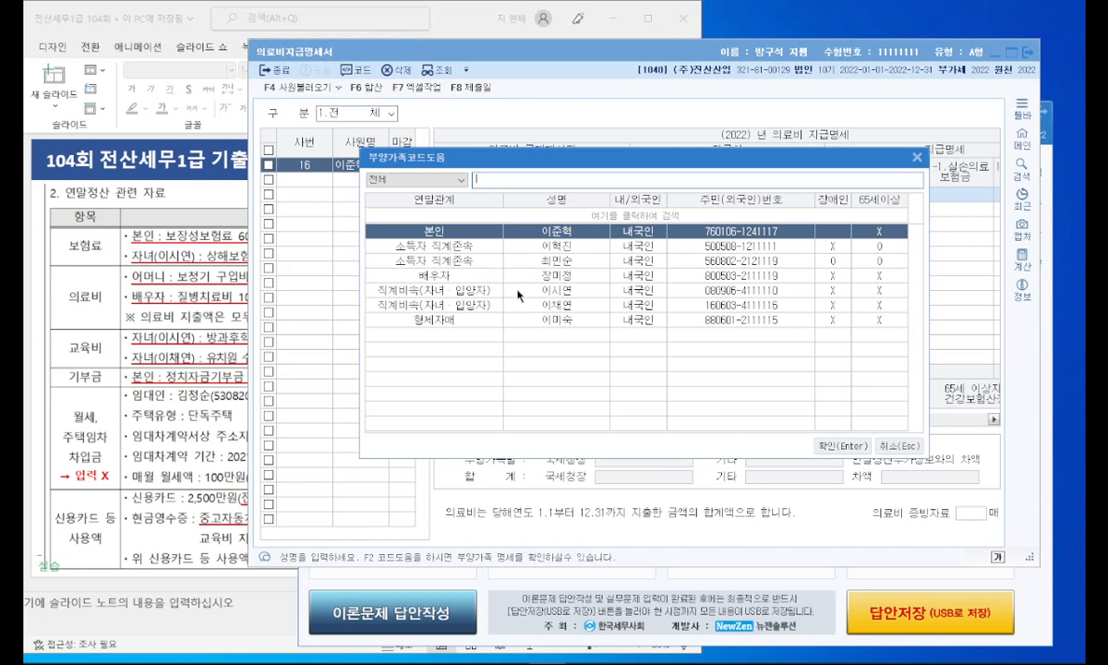
{"action": "left_click", "coordinate": [194, 289]}
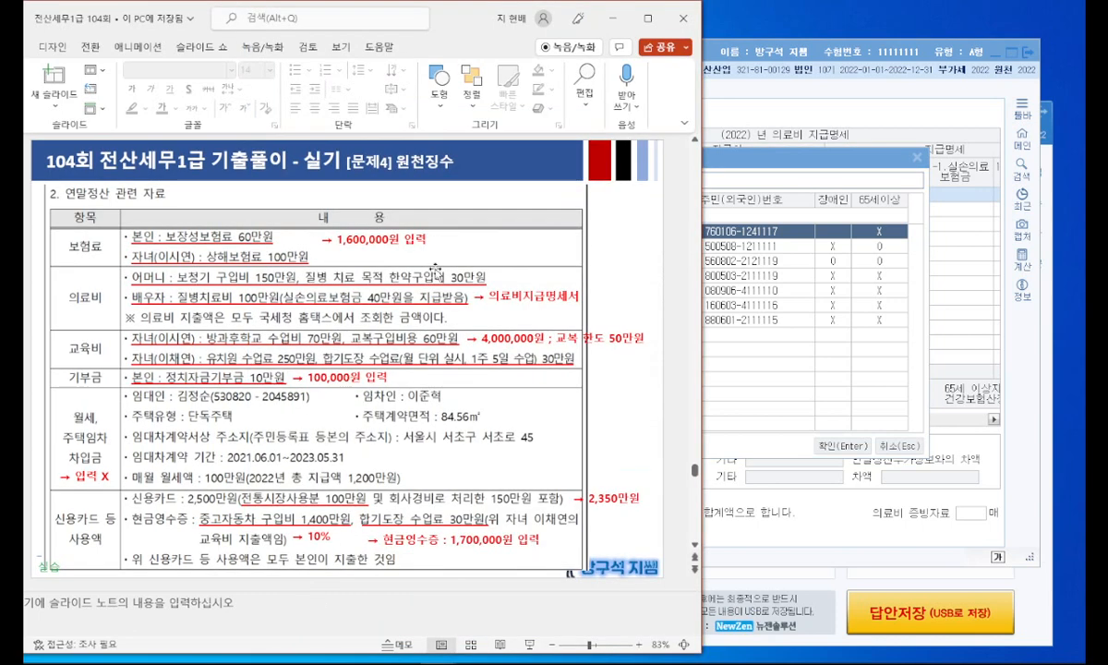
{"action": "scroll", "coordinate": [408, 256], "scroll_direction": "down", "scroll_amount": 1}
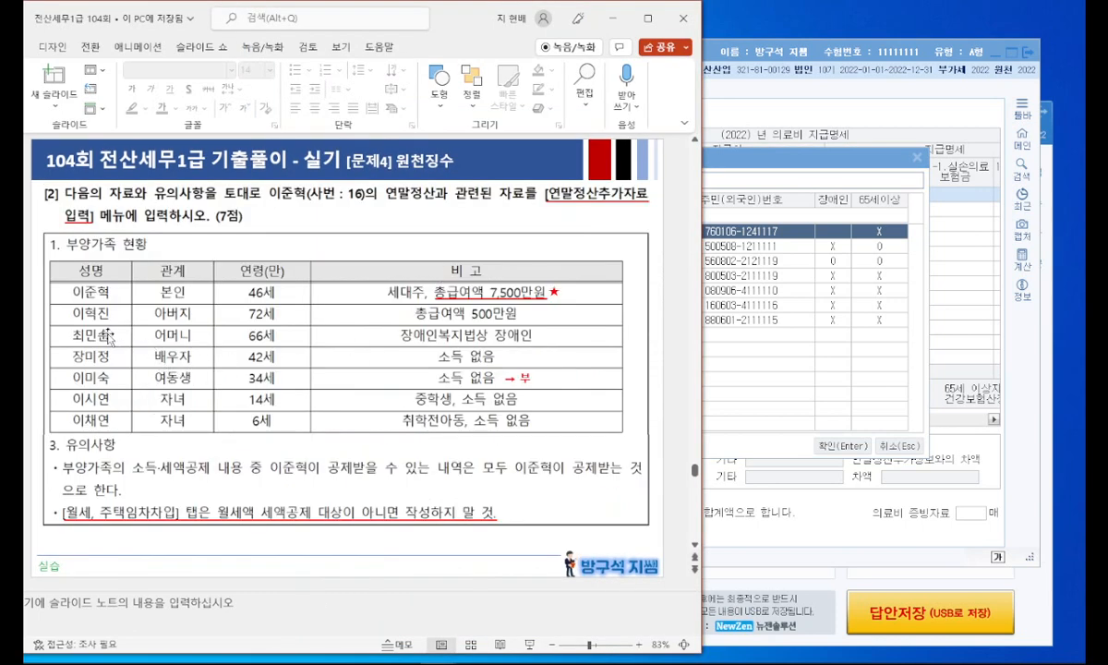
{"action": "scroll", "coordinate": [176, 334], "scroll_direction": "down", "scroll_amount": 1}
{"action": "left_click", "coordinate": [803, 180]}
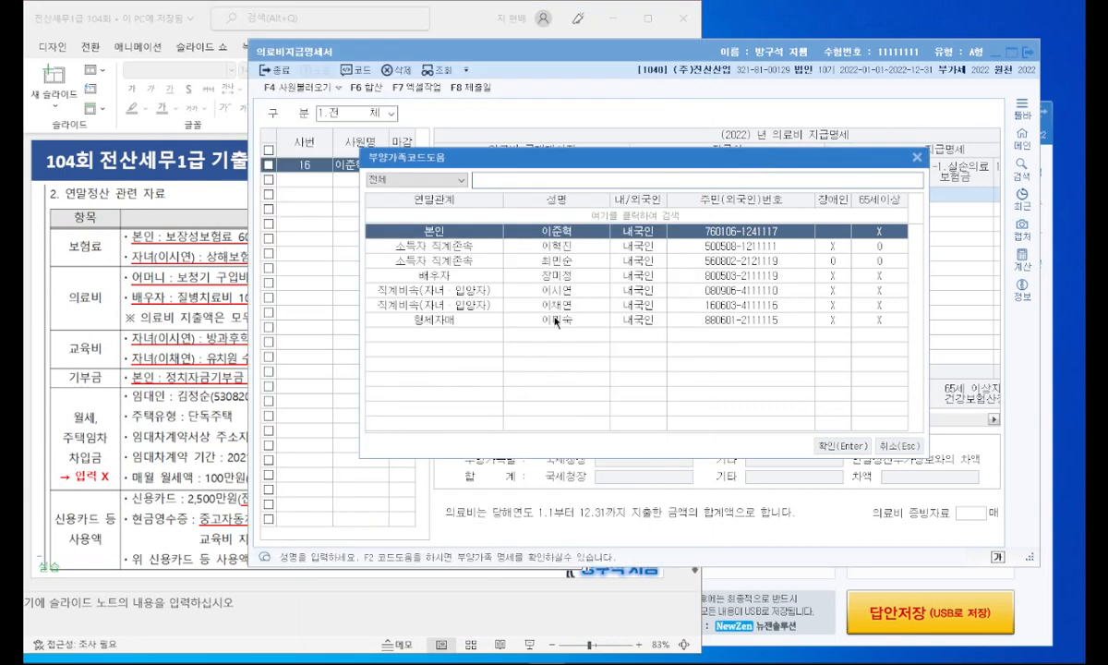
{"action": "double_click", "coordinate": [559, 260]}
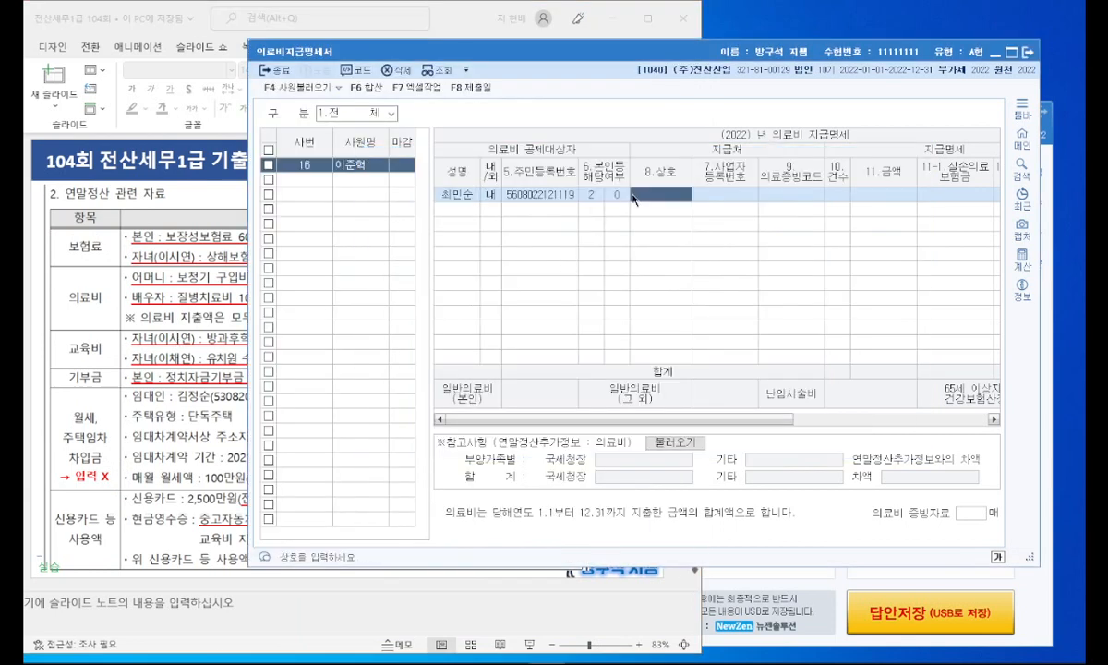
Step: Set the 의료증빙코드 of the mother's medical-expense row to 1.국세청장
{"action": "left_click", "coordinate": [187, 270]}
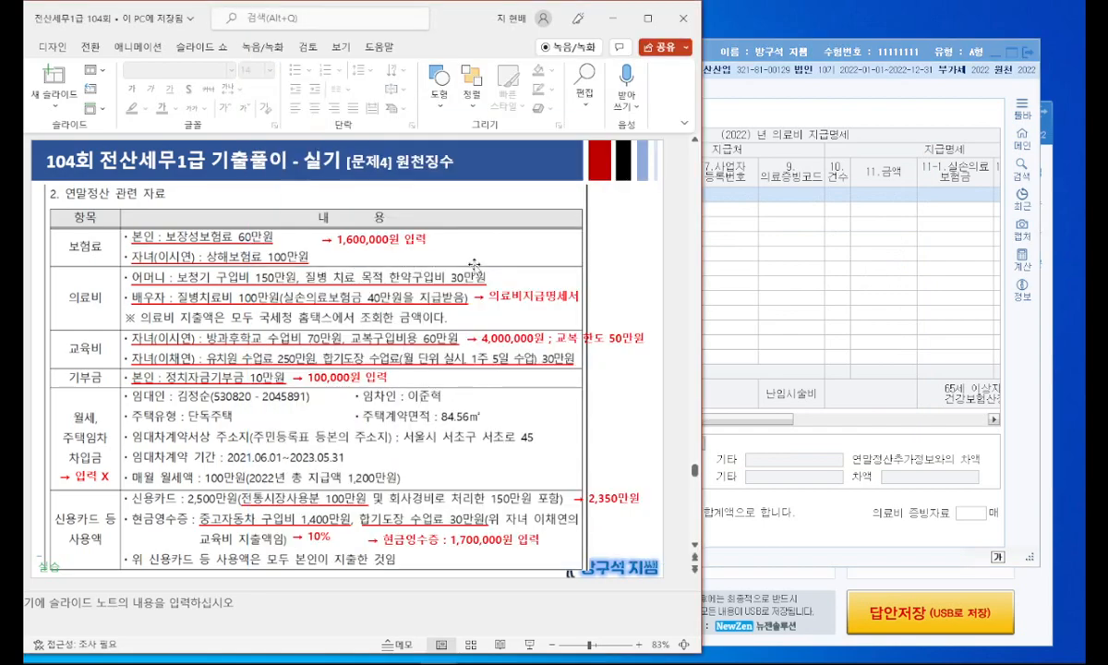
{"action": "left_click_drag", "start_coordinate": [427, 17], "coordinate": [404, 22]}
{"action": "left_click", "coordinate": [665, 50]}
{"action": "left_click_drag", "start_coordinate": [653, 48], "coordinate": [666, 71]}
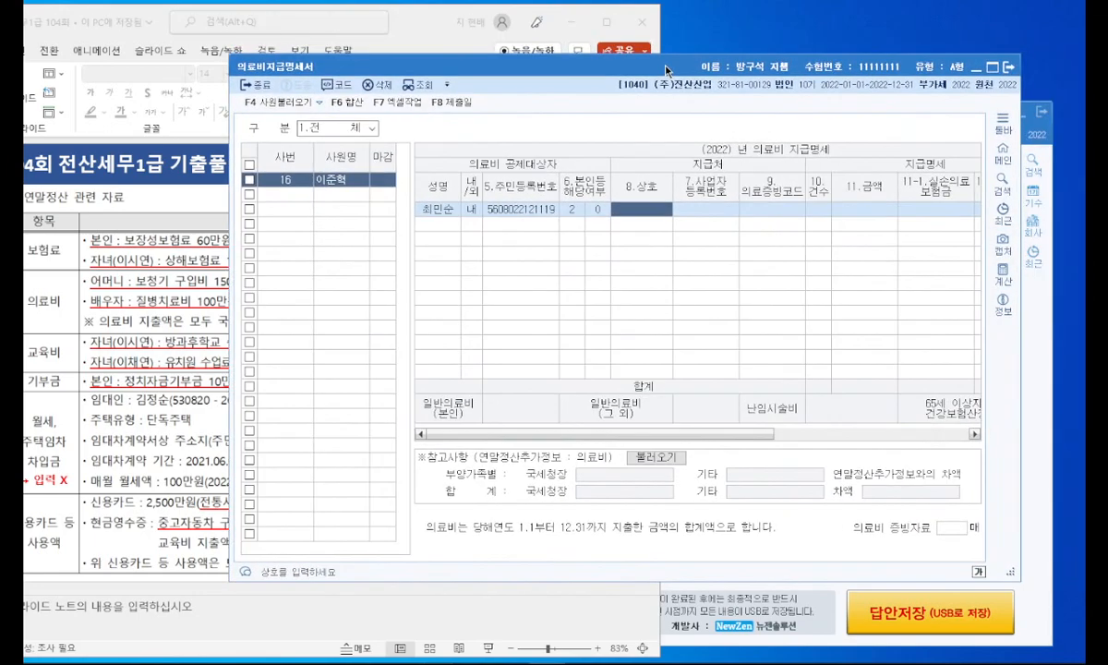
{"action": "left_click", "coordinate": [162, 285]}
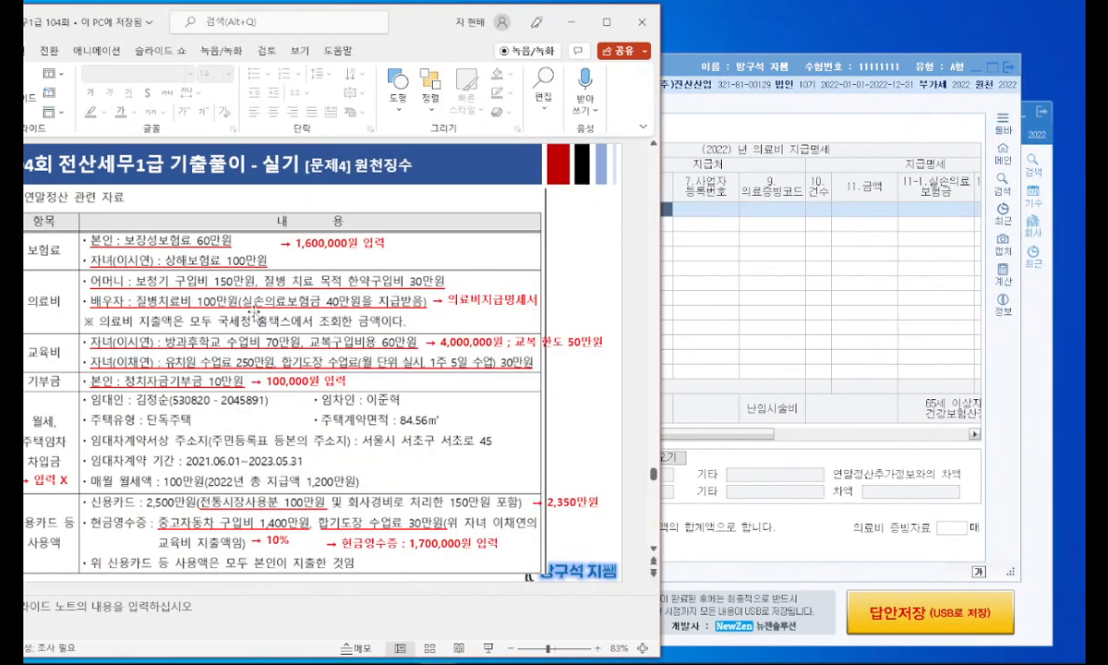
{"action": "left_click", "coordinate": [666, 219]}
{"action": "left_click", "coordinate": [756, 213]}
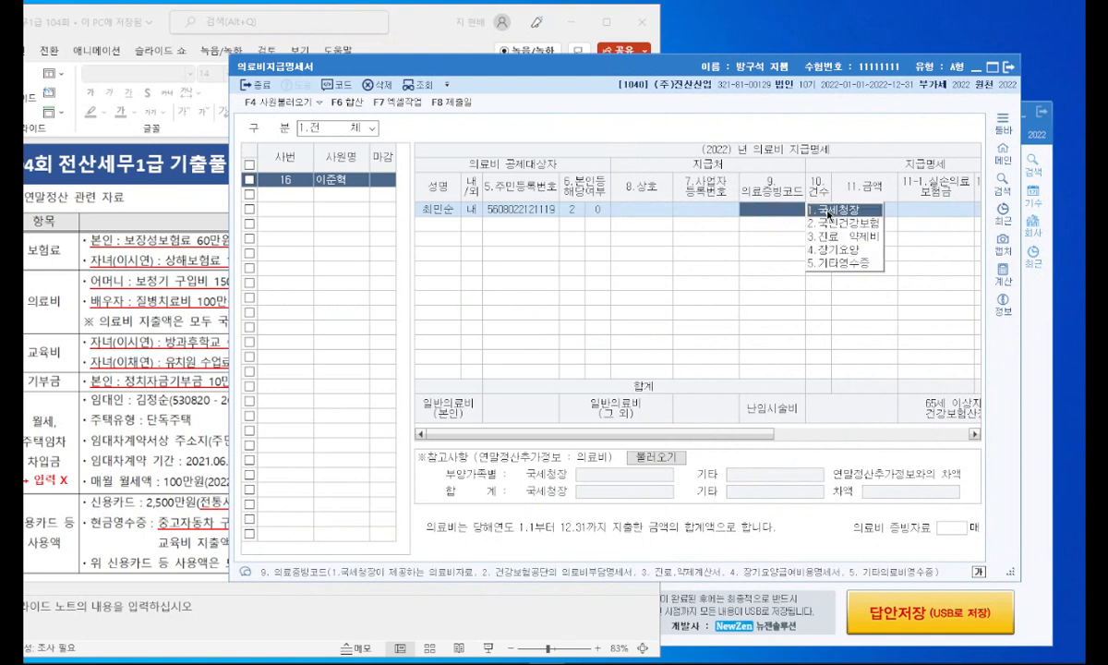
{"action": "left_click", "coordinate": [827, 215]}
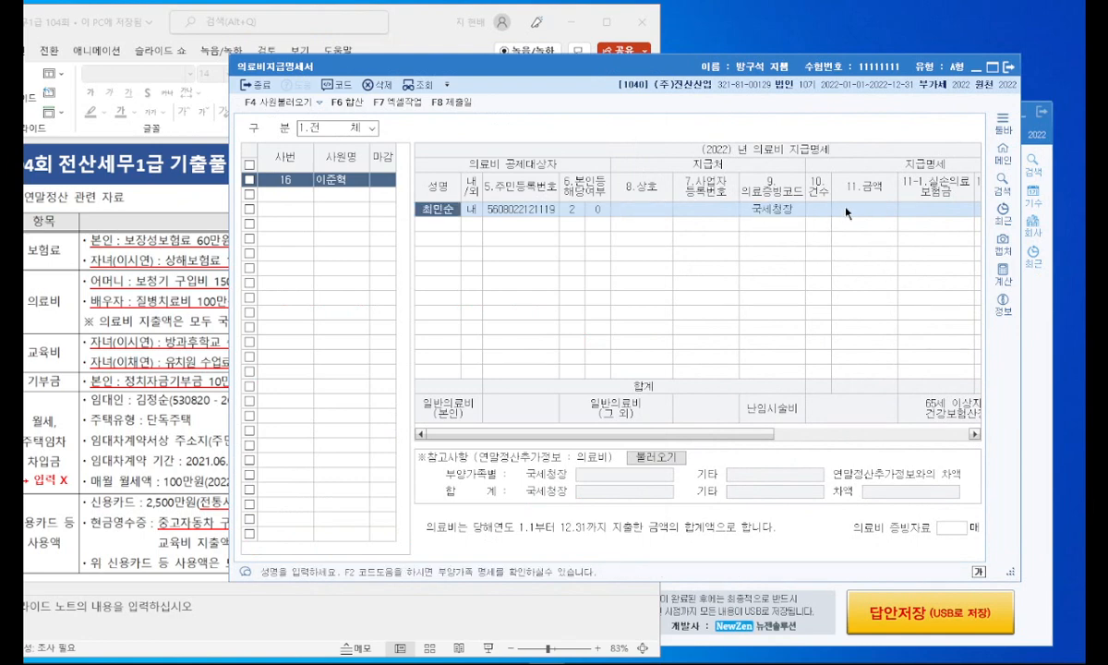
Step: Check the mother's medical costs on the slide and enter 1,800,000 as the amount in her row
{"action": "left_click", "coordinate": [851, 214]}
{"action": "left_click", "coordinate": [123, 237]}
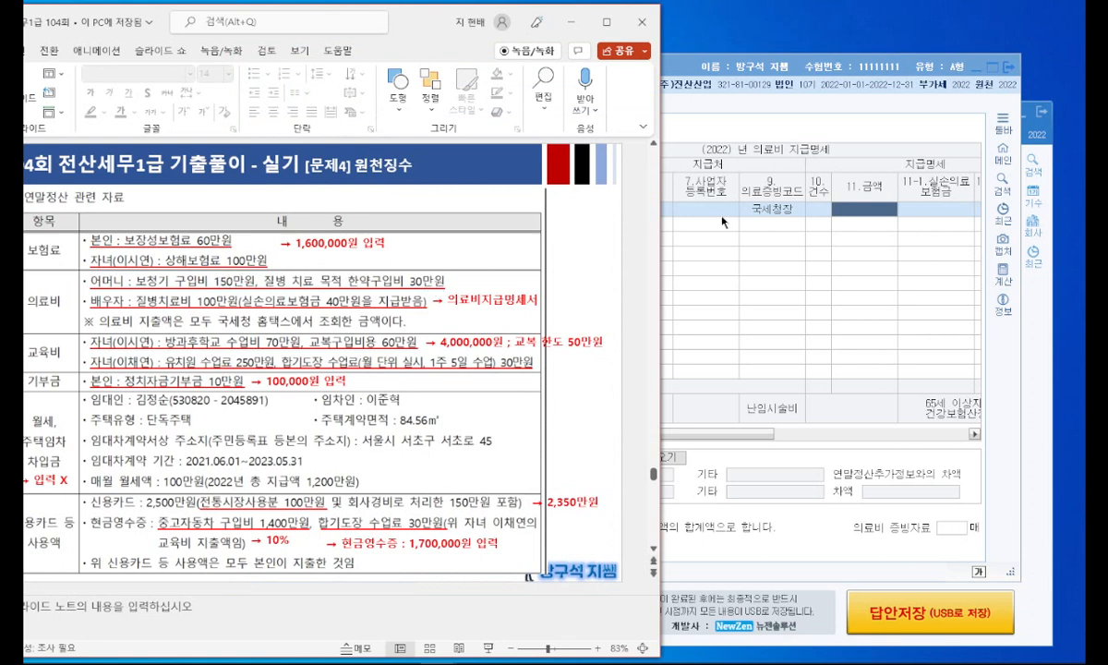
{"action": "left_click", "coordinate": [860, 218]}
{"action": "type", "text": "1800000"}
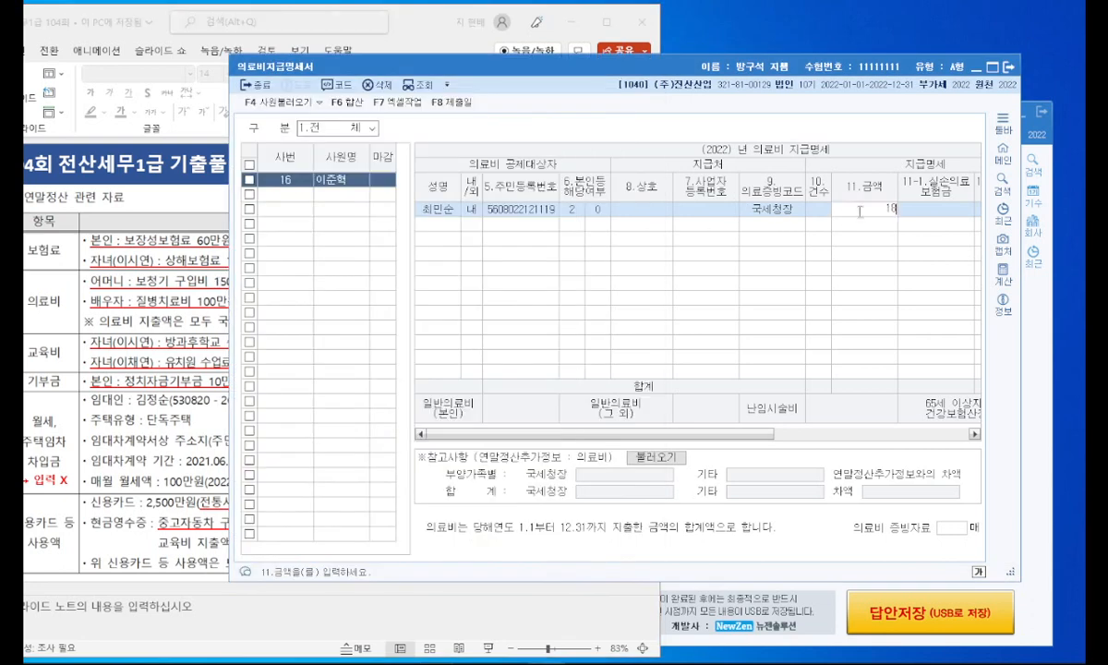
{"action": "key", "text": "Return"}
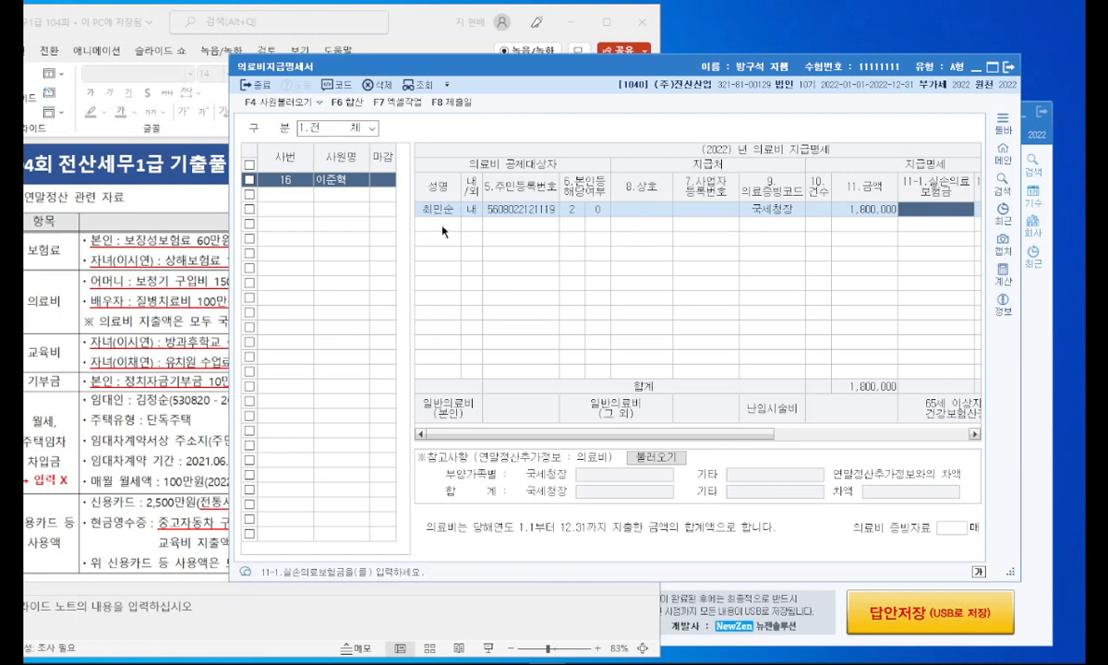
Step: Add the employee's spouse as the second medical-expense recipient with 의료증빙코드 1.국세청장
{"action": "left_click", "coordinate": [441, 225]}
{"action": "key", "text": "F2"}
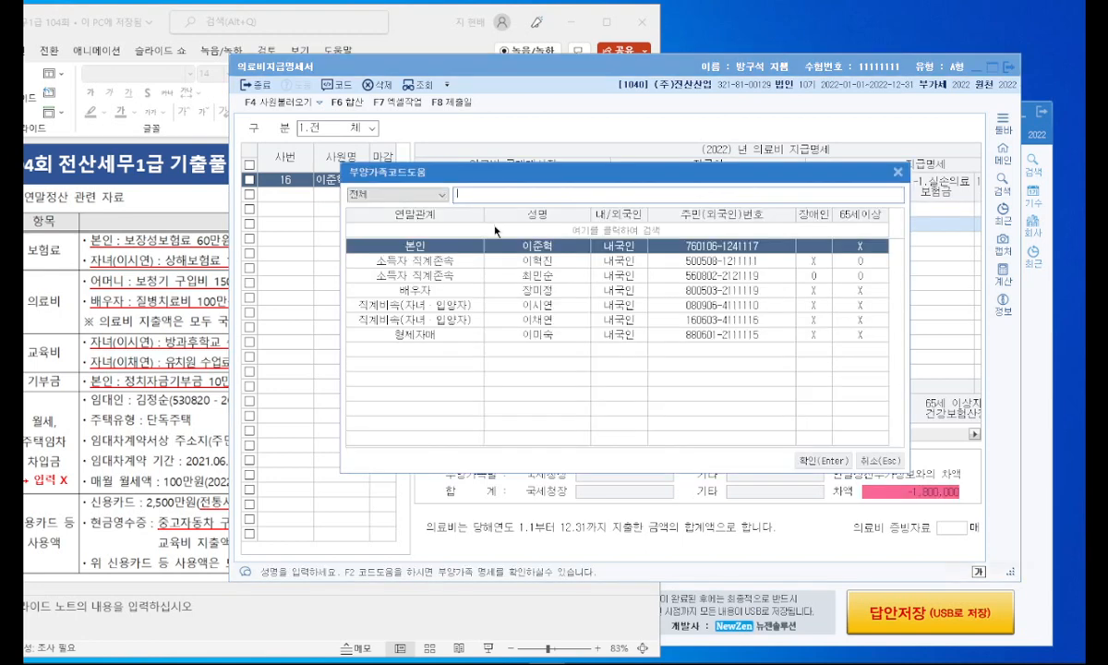
{"action": "double_click", "coordinate": [548, 290]}
{"action": "left_click", "coordinate": [779, 224]}
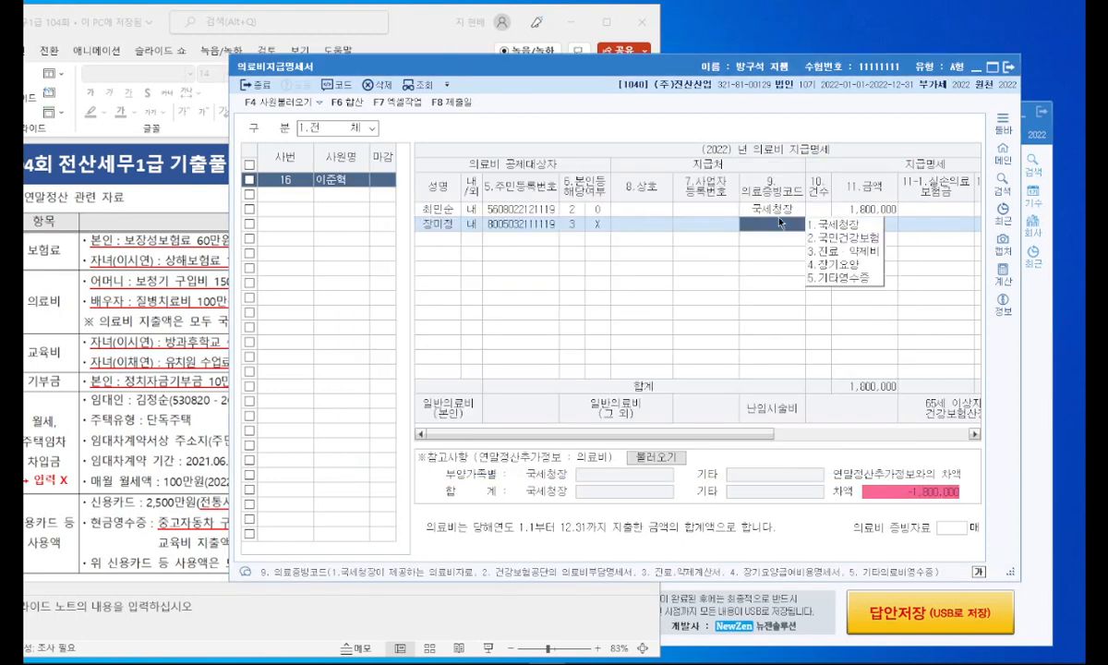
{"action": "left_click", "coordinate": [821, 225]}
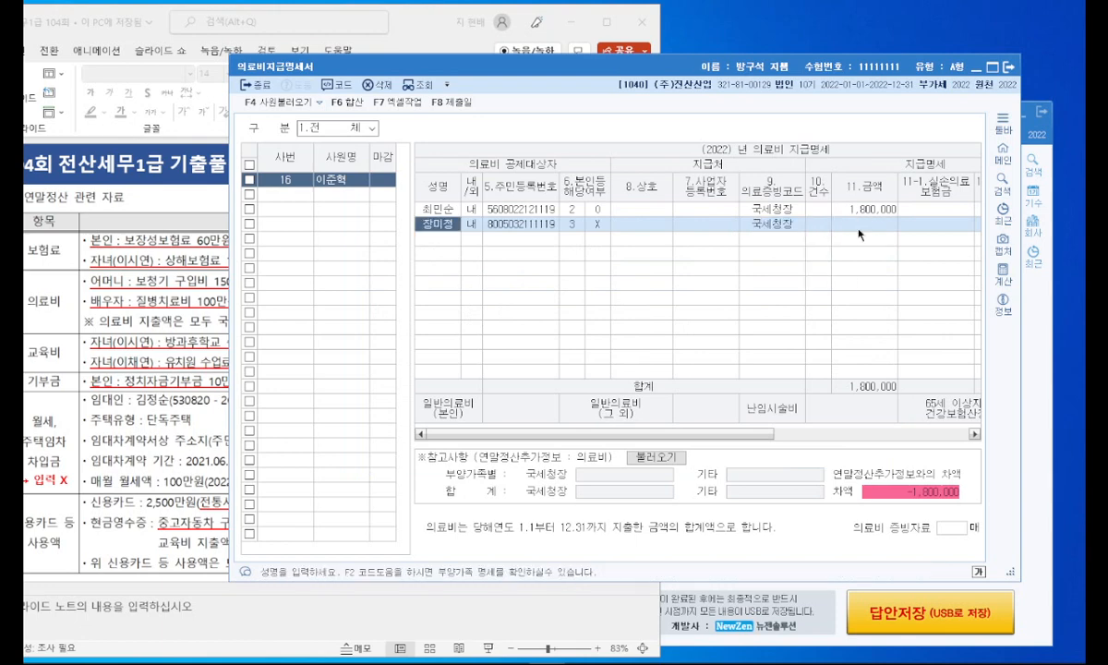
Step: Check the spouse's medical costs on the slide and enter 1,000,000 as her amount and 400,000 as 11-1.실손의료보험금
{"action": "left_click", "coordinate": [857, 227]}
{"action": "left_click", "coordinate": [165, 294]}
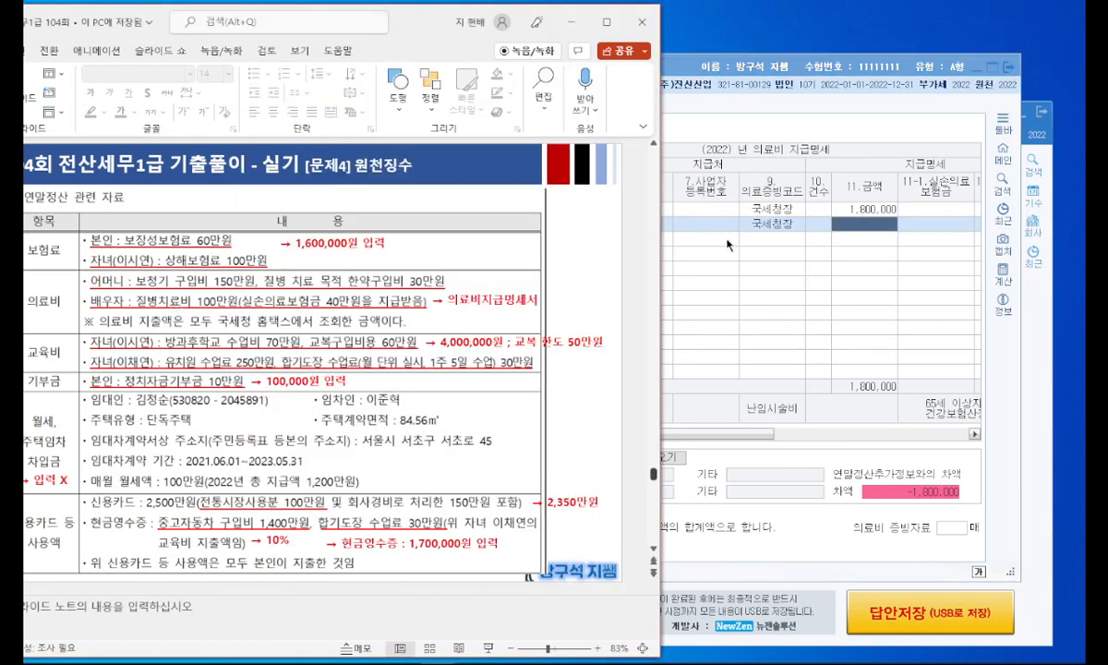
{"action": "left_click", "coordinate": [868, 225]}
{"action": "type", "text": "1000000"}
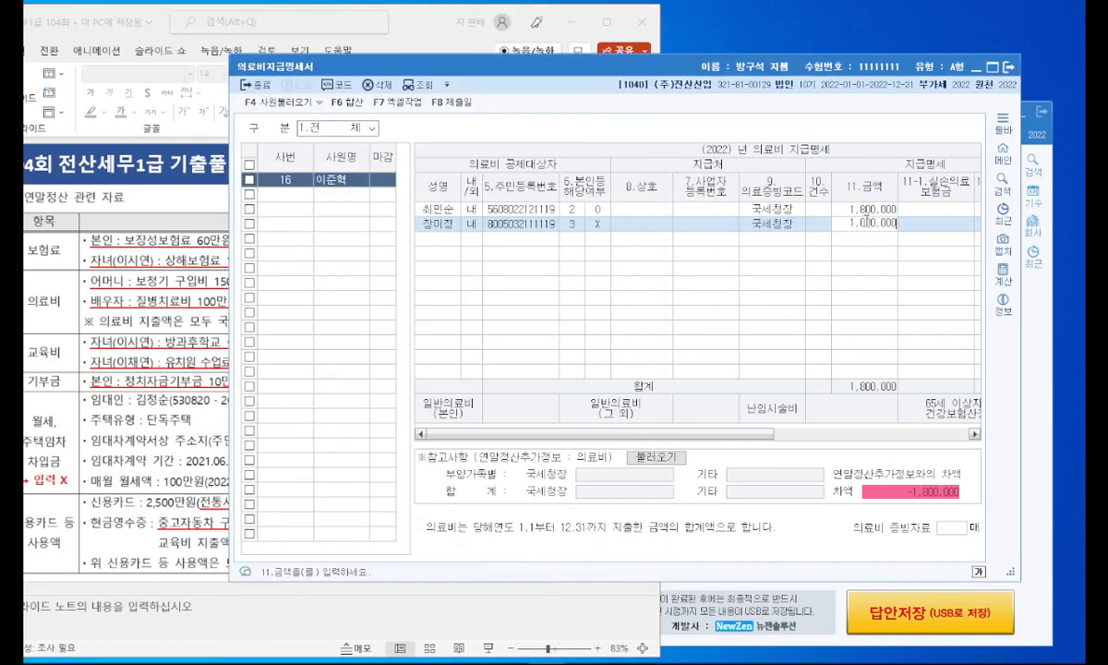
{"action": "key", "text": "Return"}
{"action": "type", "text": "4000000"}
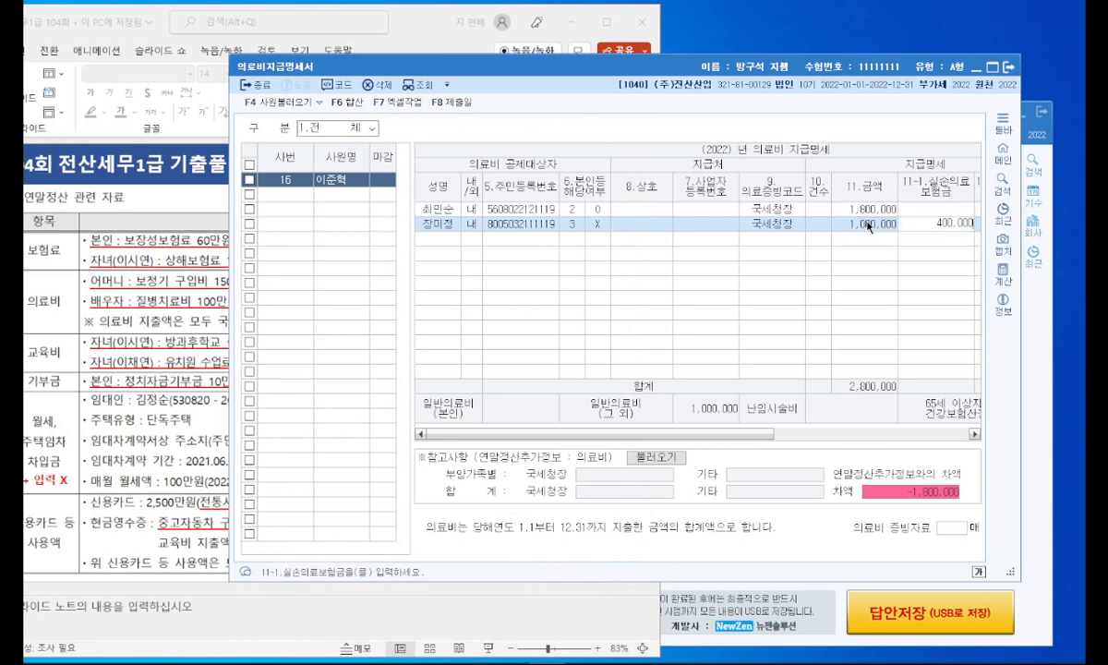
{"action": "key", "text": "Return"}
{"action": "left_click_drag", "start_coordinate": [845, 435], "coordinate": [978, 438]}
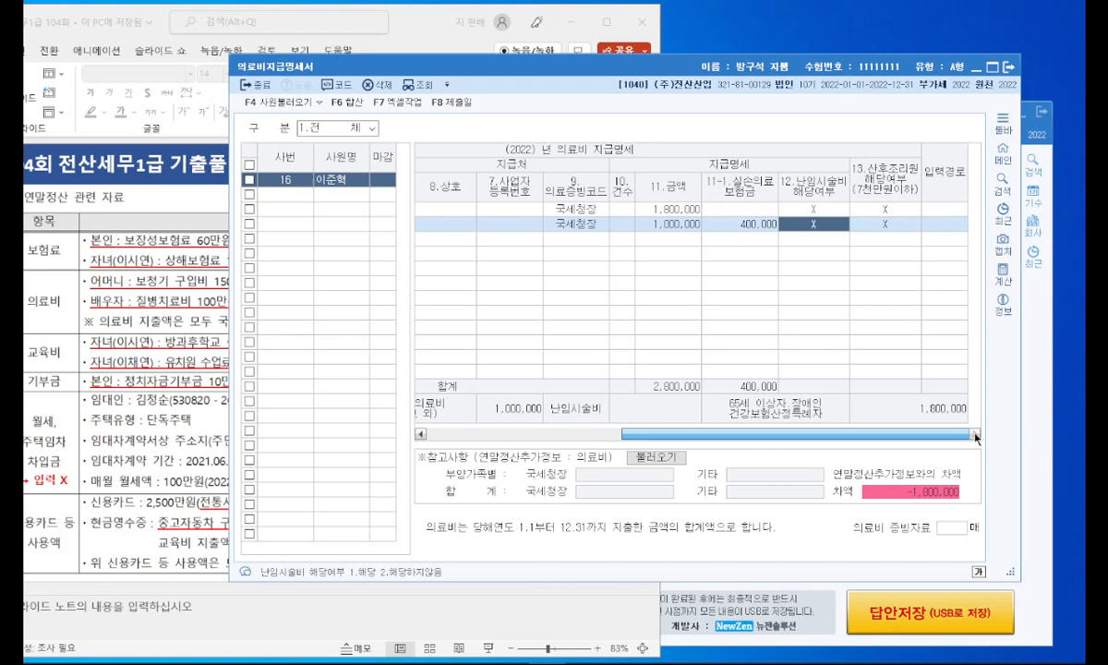
{"action": "left_click_drag", "start_coordinate": [974, 437], "coordinate": [715, 441]}
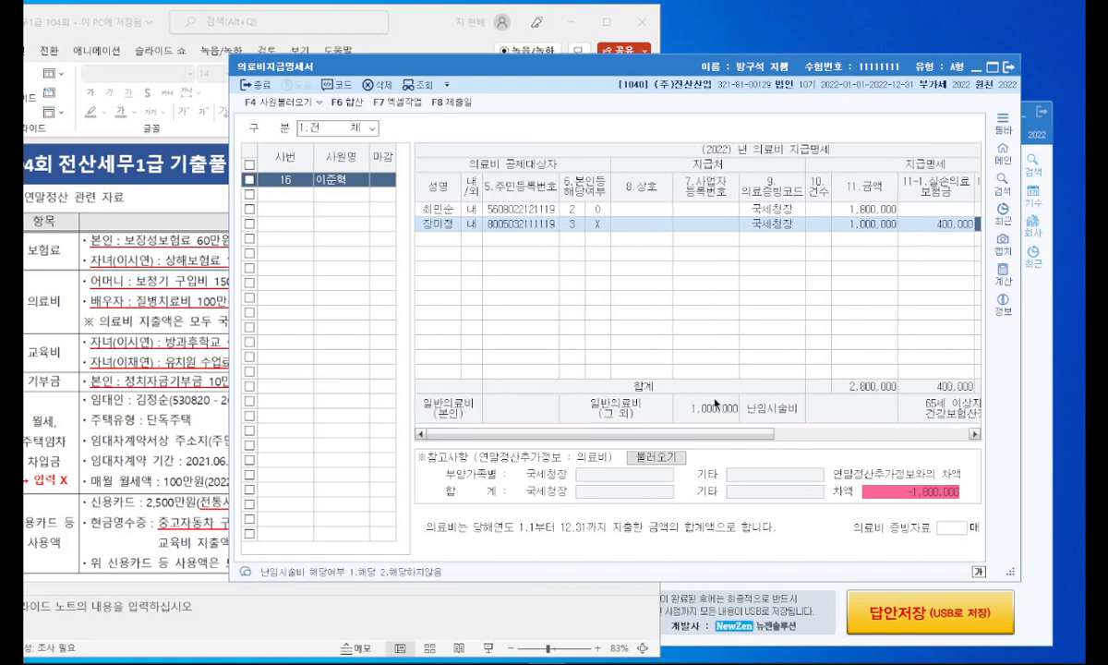
Step: Close the medical-expense statement and open 연말정산추가자료입력 for employee 16 at the special tax credit rows
{"action": "left_click", "coordinate": [1010, 67]}
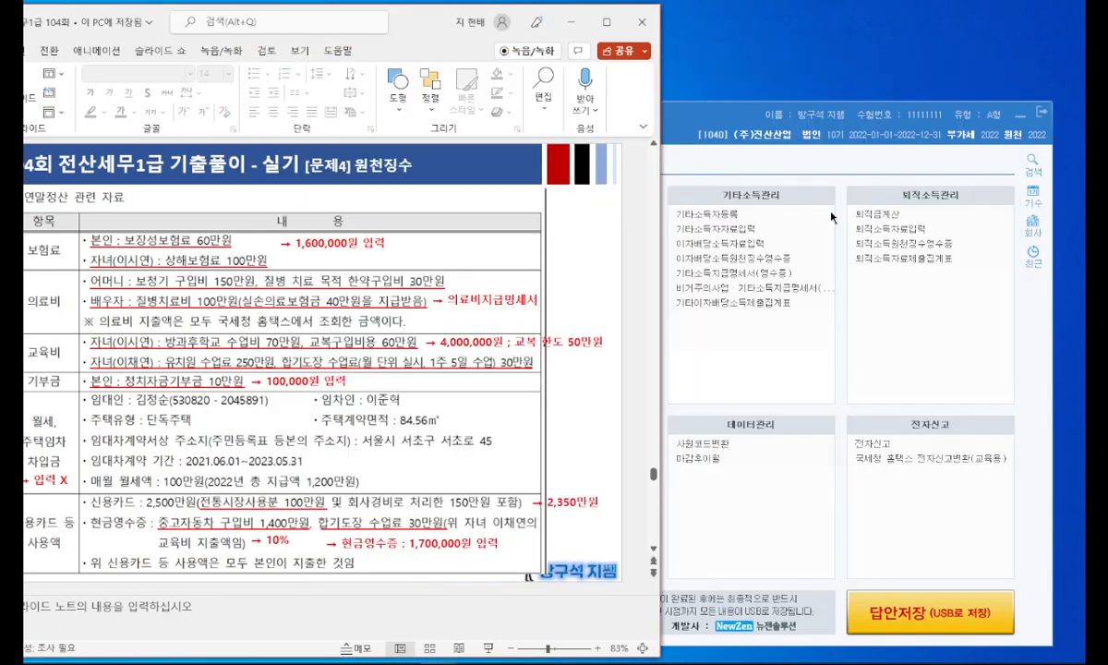
{"action": "left_click", "coordinate": [836, 366]}
{"action": "left_click", "coordinate": [371, 273]}
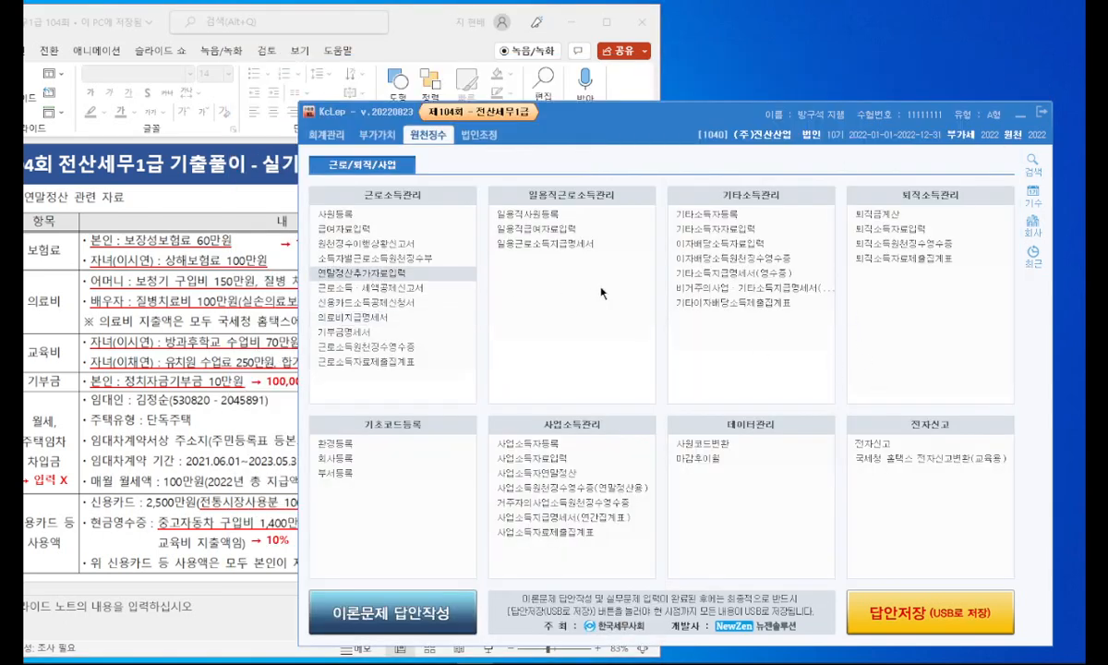
{"action": "double_click", "coordinate": [423, 275]}
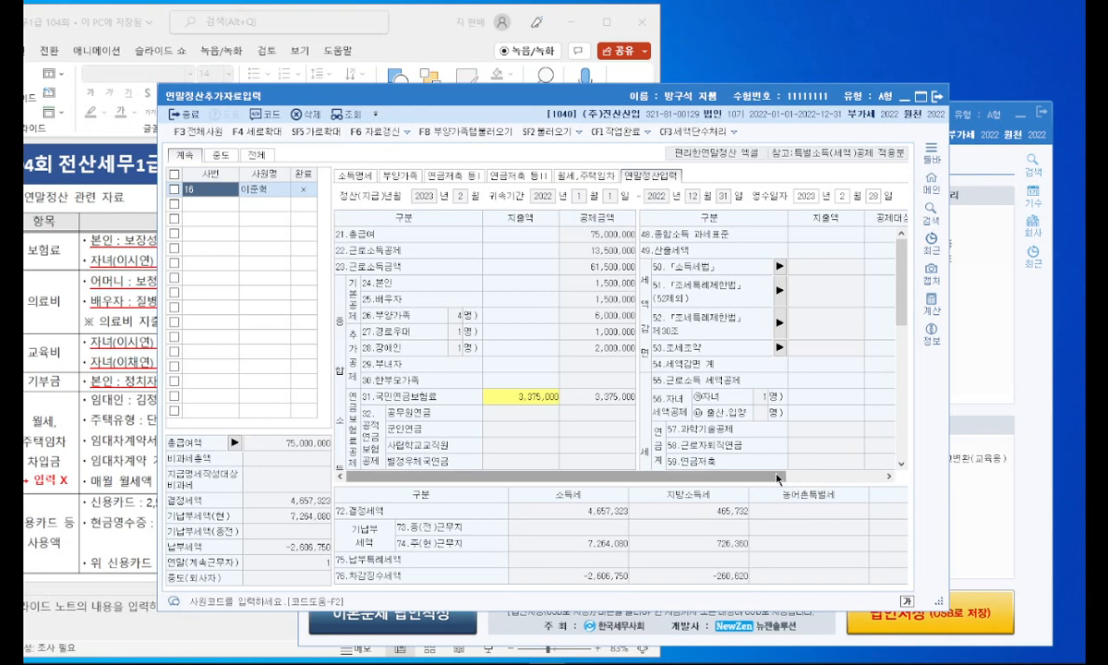
{"action": "left_click_drag", "start_coordinate": [777, 477], "coordinate": [860, 477]}
{"action": "scroll", "coordinate": [812, 391], "scroll_direction": "down", "scroll_amount": 3}
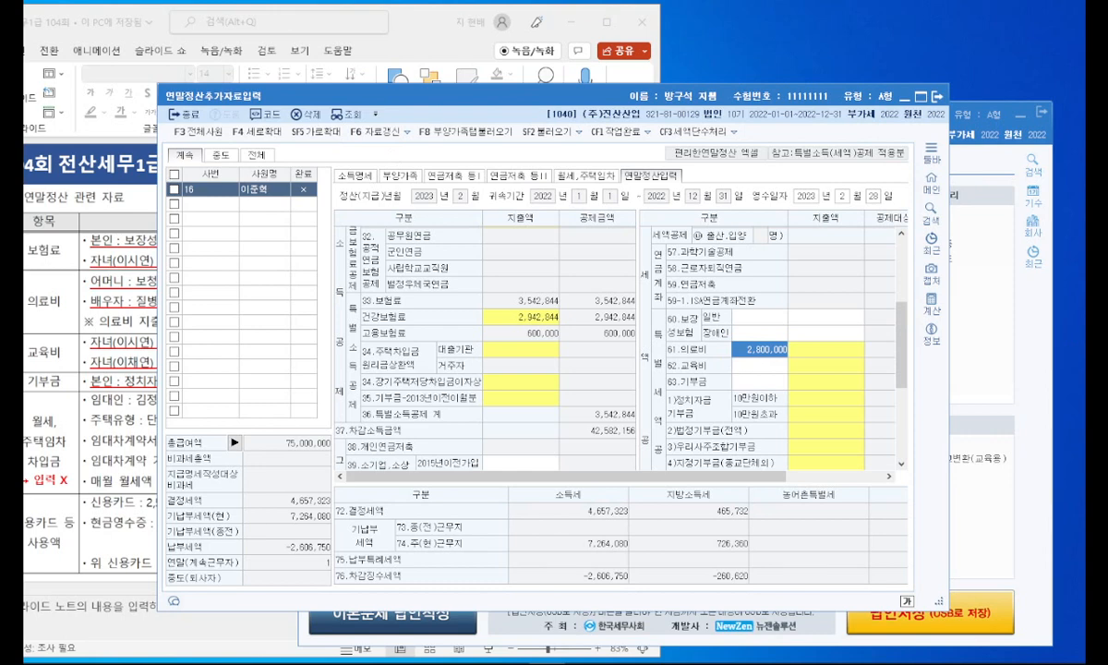
Step: Check the insurance costs and the family table on the slides and enter 1,600,000 as the 일반 amount under 60.보장성보험
{"action": "left_click", "coordinate": [121, 252]}
{"action": "left_click", "coordinate": [789, 337]}
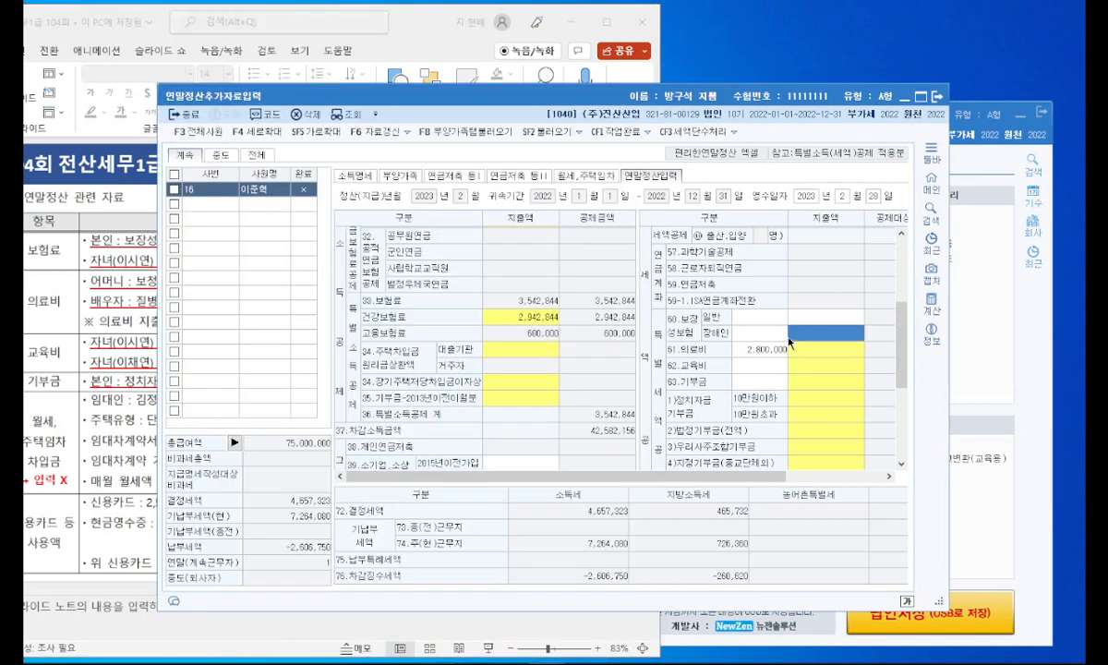
{"action": "left_click", "coordinate": [814, 320]}
{"action": "left_click", "coordinate": [100, 240]}
{"action": "left_click_drag", "start_coordinate": [421, 26], "coordinate": [594, 37]}
{"action": "scroll", "coordinate": [573, 406], "scroll_direction": "down", "scroll_amount": 2}
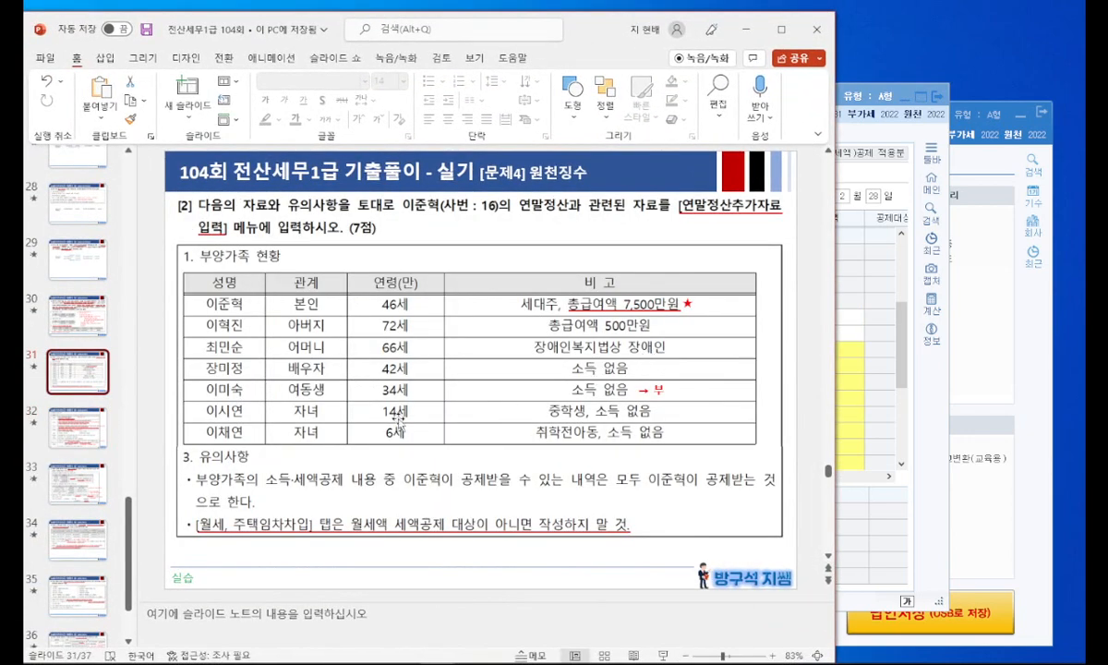
{"action": "left_click", "coordinate": [104, 420]}
{"action": "left_click_drag", "start_coordinate": [592, 37], "coordinate": [455, 35]}
{"action": "left_click", "coordinate": [767, 318]}
{"action": "left_click", "coordinate": [815, 319]}
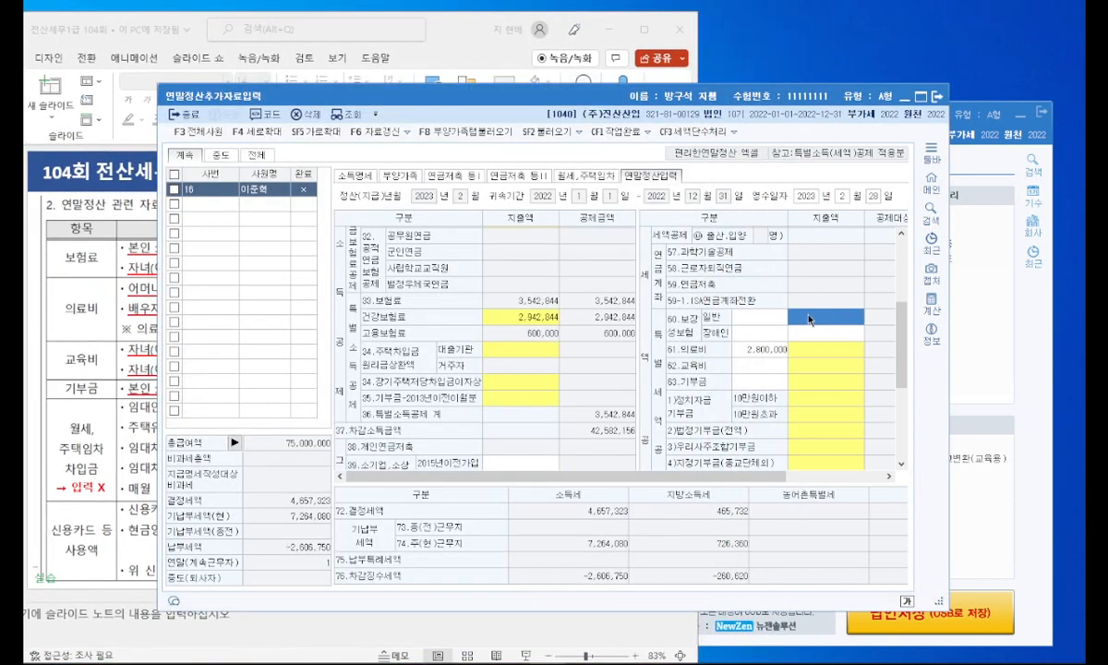
{"action": "type", "text": "1600000"}
{"action": "key", "text": "Return"}
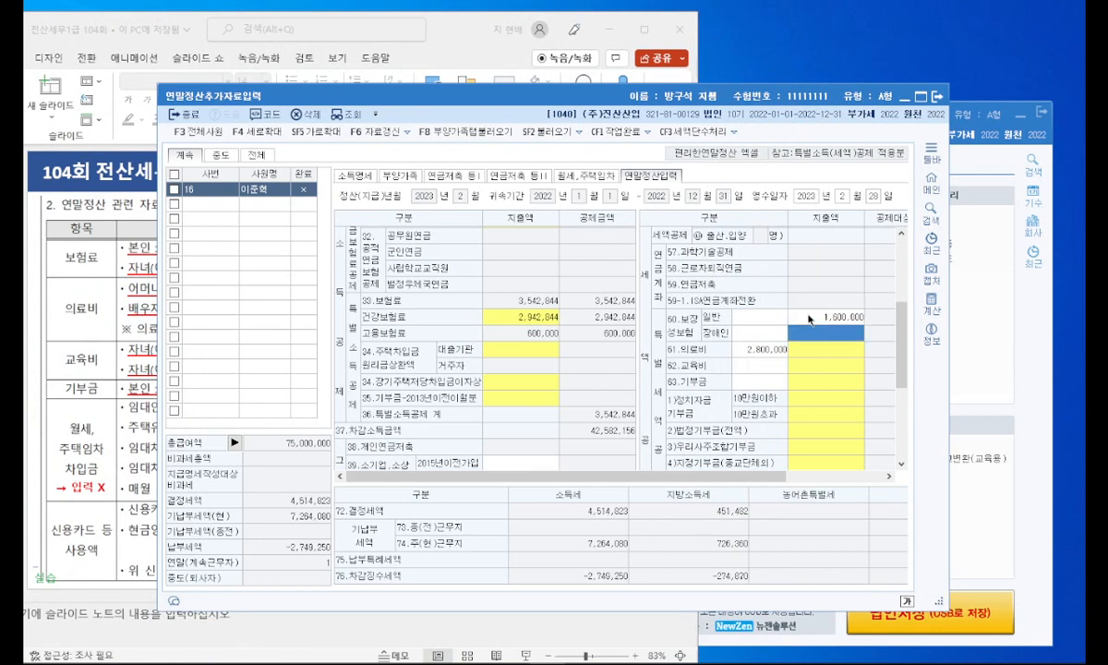
Step: Widen the 연말정산추가자료입력 window to fit all deduction columns and reposition the slide window beside it
{"action": "left_click_drag", "start_coordinate": [790, 475], "coordinate": [913, 446]}
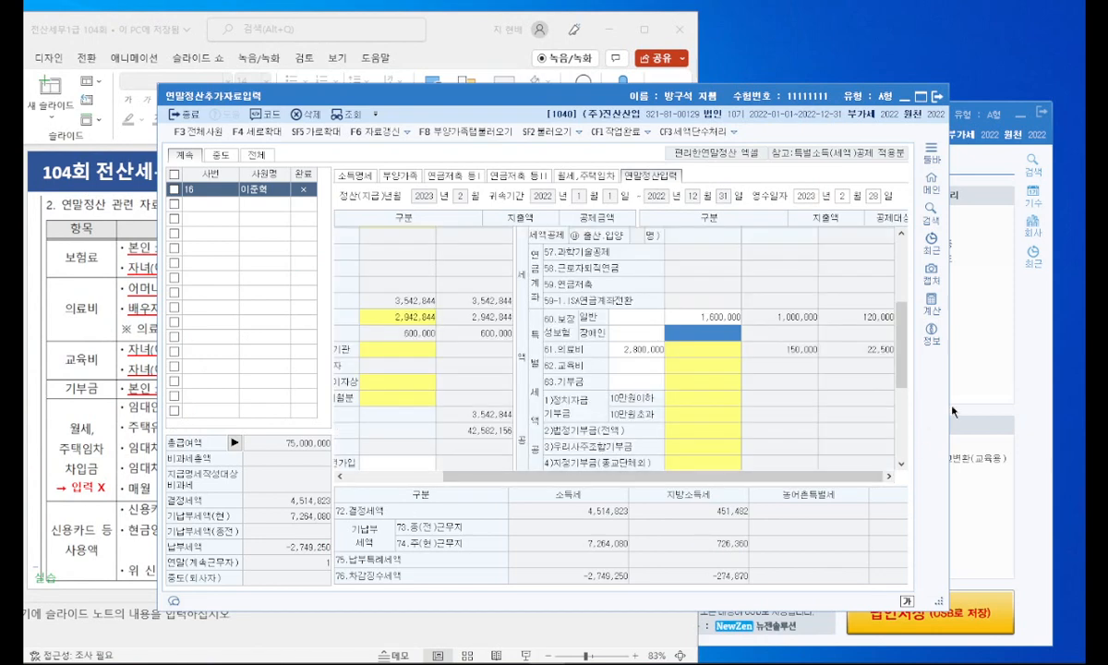
{"action": "left_click_drag", "start_coordinate": [946, 405], "coordinate": [1079, 405]}
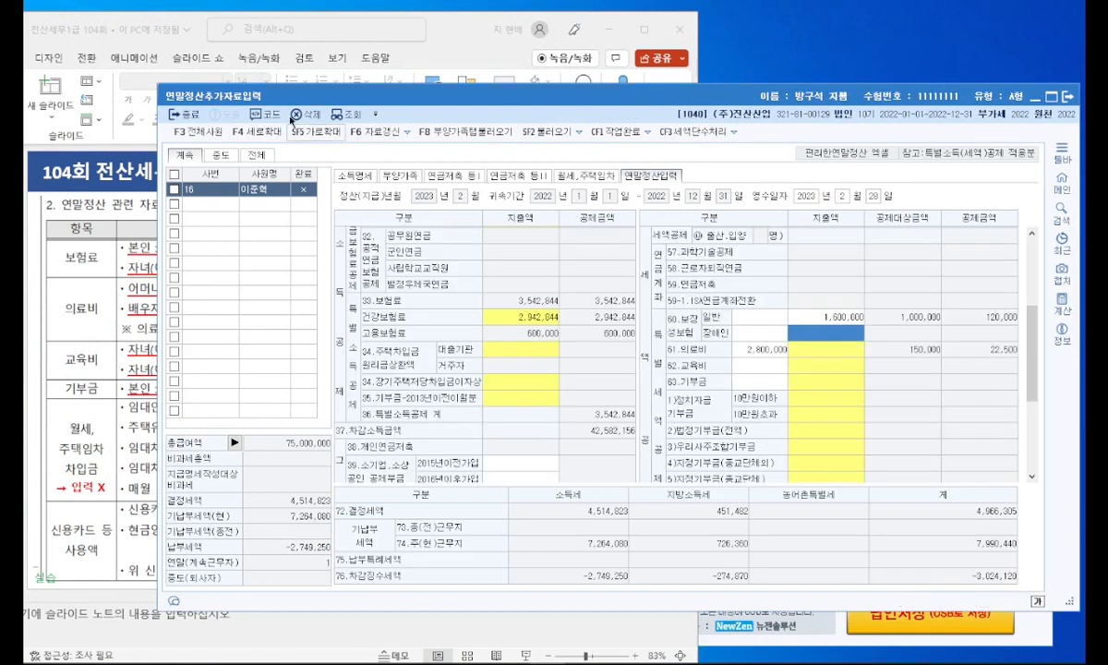
{"action": "left_click", "coordinate": [459, 46]}
{"action": "double_click", "coordinate": [445, 37]}
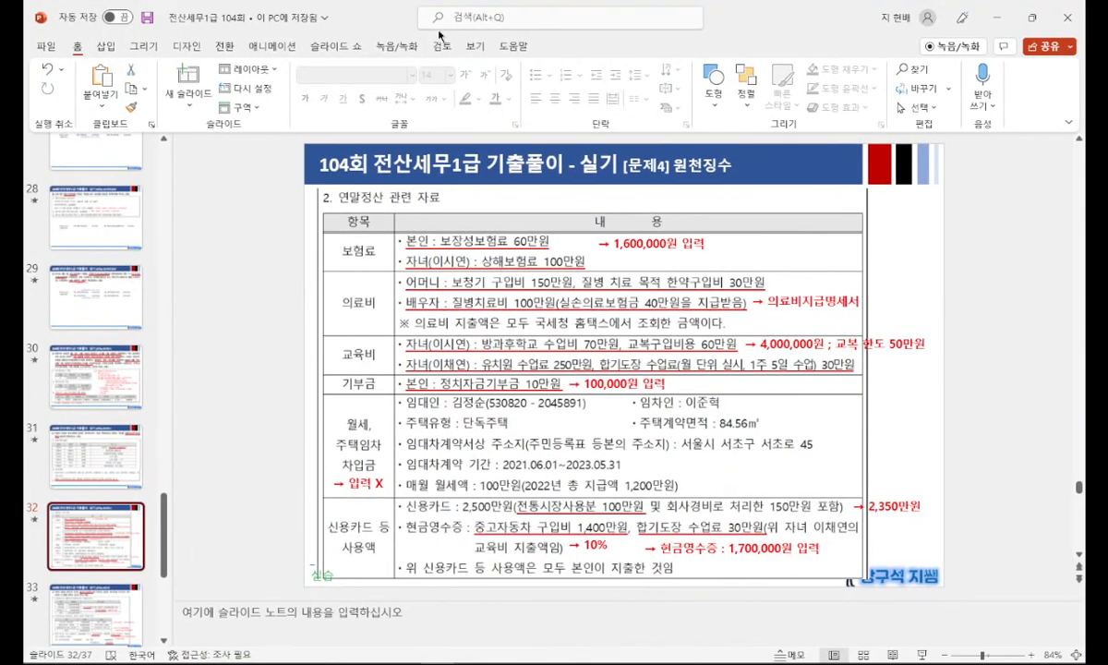
{"action": "double_click", "coordinate": [754, 20]}
{"action": "left_click_drag", "start_coordinate": [453, 36], "coordinate": [426, 31]}
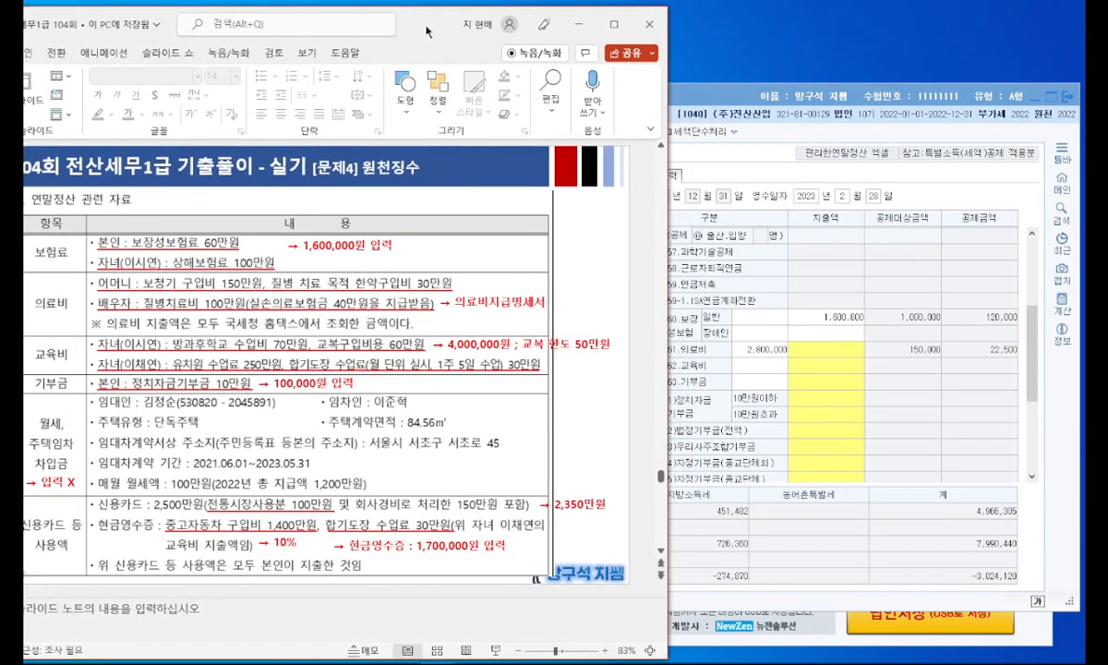
Step: Open the 62.교육비 breakdown, check the children's education costs on the slide and open the 영.유치원아동 교육비 list
{"action": "left_click", "coordinate": [839, 368]}
{"action": "double_click", "coordinate": [831, 367]}
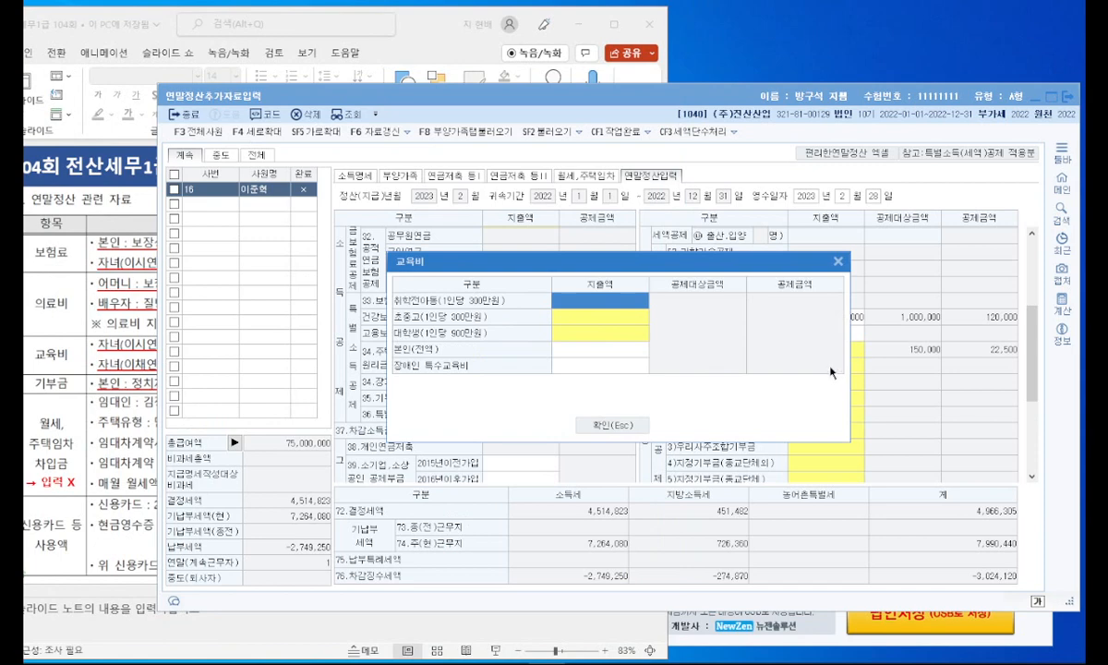
{"action": "left_click", "coordinate": [120, 323]}
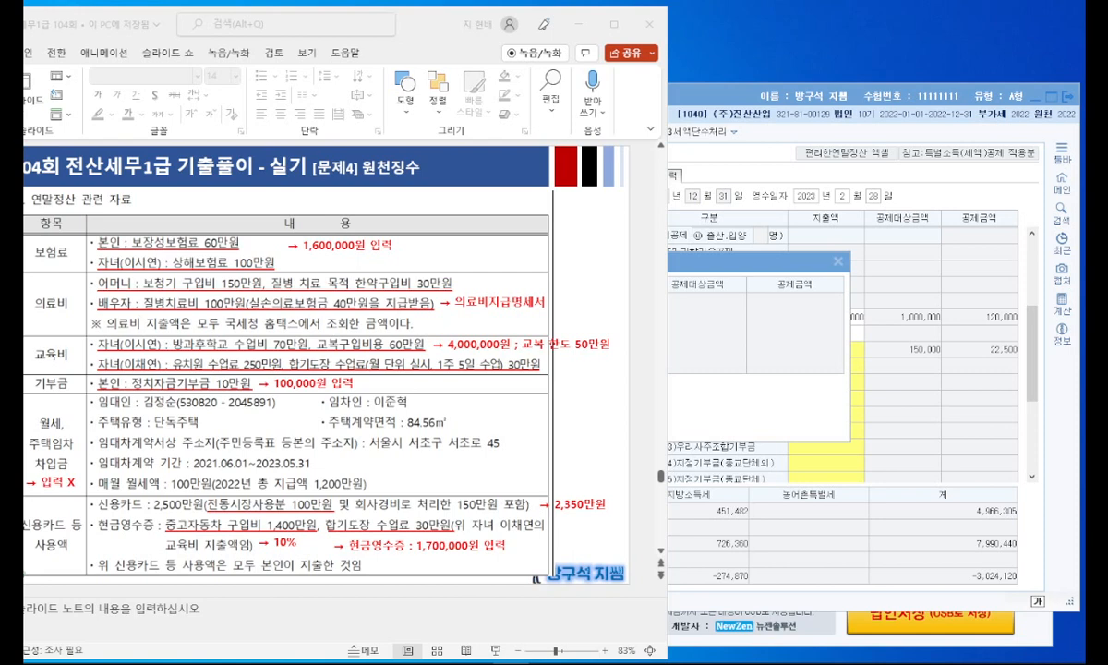
{"action": "left_click", "coordinate": [944, 397]}
{"action": "left_click", "coordinate": [594, 283]}
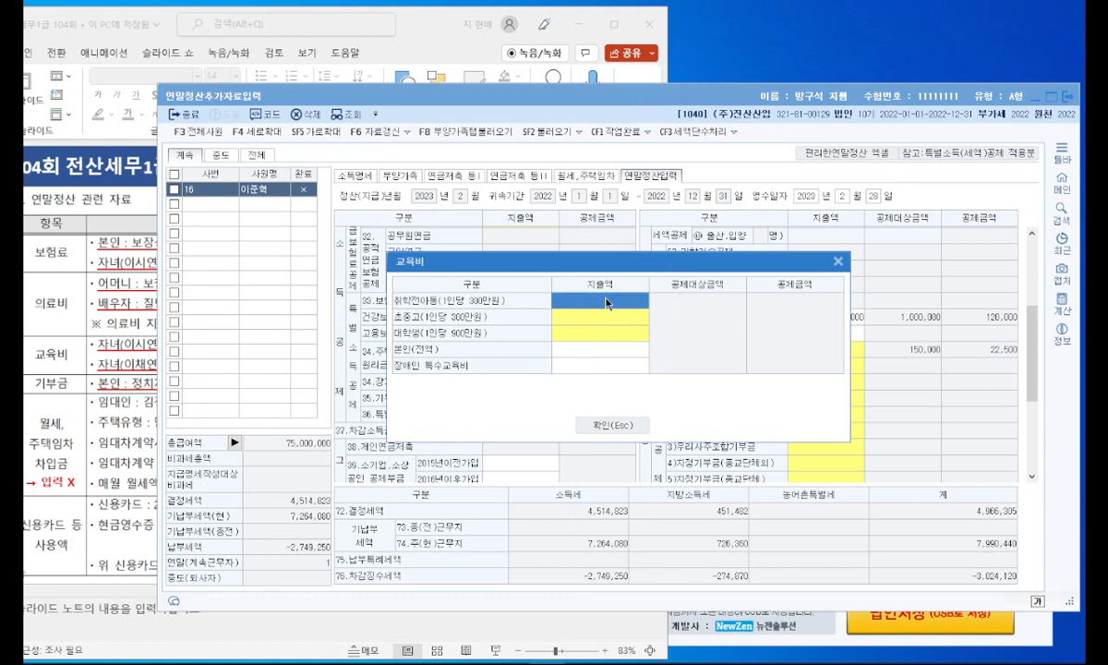
{"action": "left_click", "coordinate": [132, 267]}
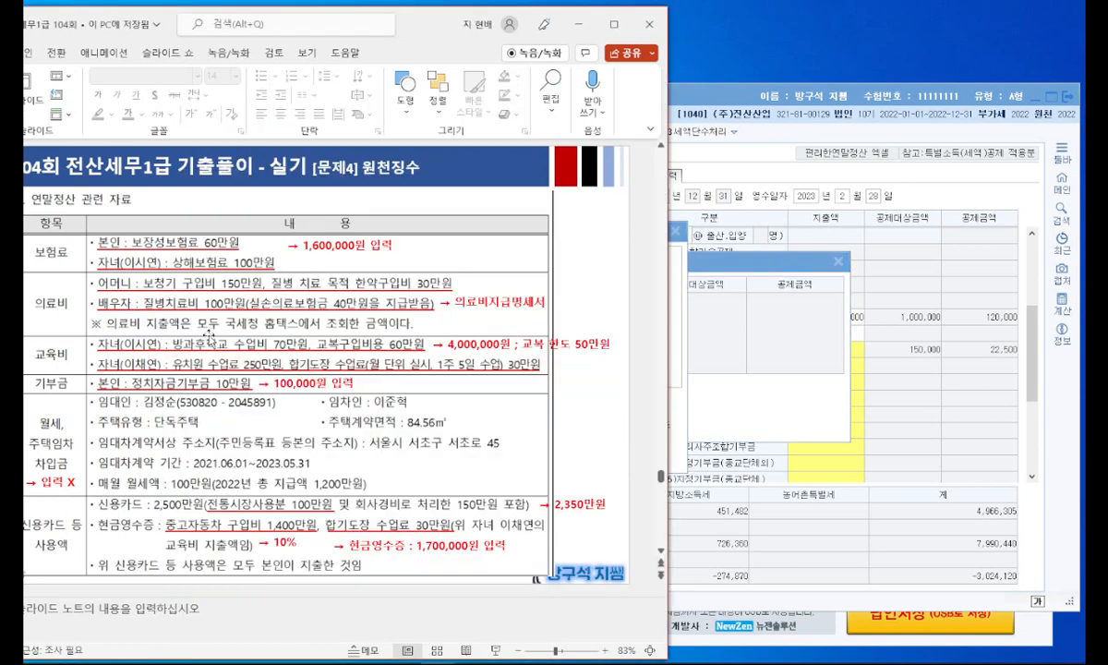
{"action": "left_click", "coordinate": [677, 252]}
{"action": "left_click", "coordinate": [120, 305]}
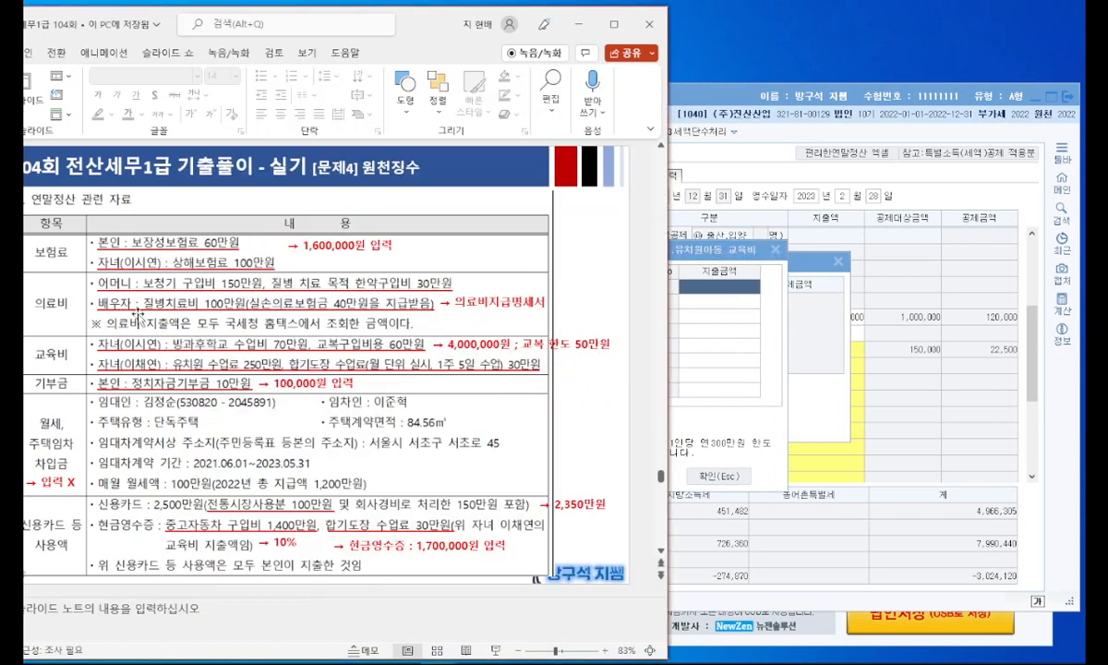
Step: Try to enter both children's education costs as separate rows in the 영.유치원아동 교육비 list, starting with 1,200,000
{"action": "left_click", "coordinate": [728, 347]}
{"action": "type", "text": "1200000"}
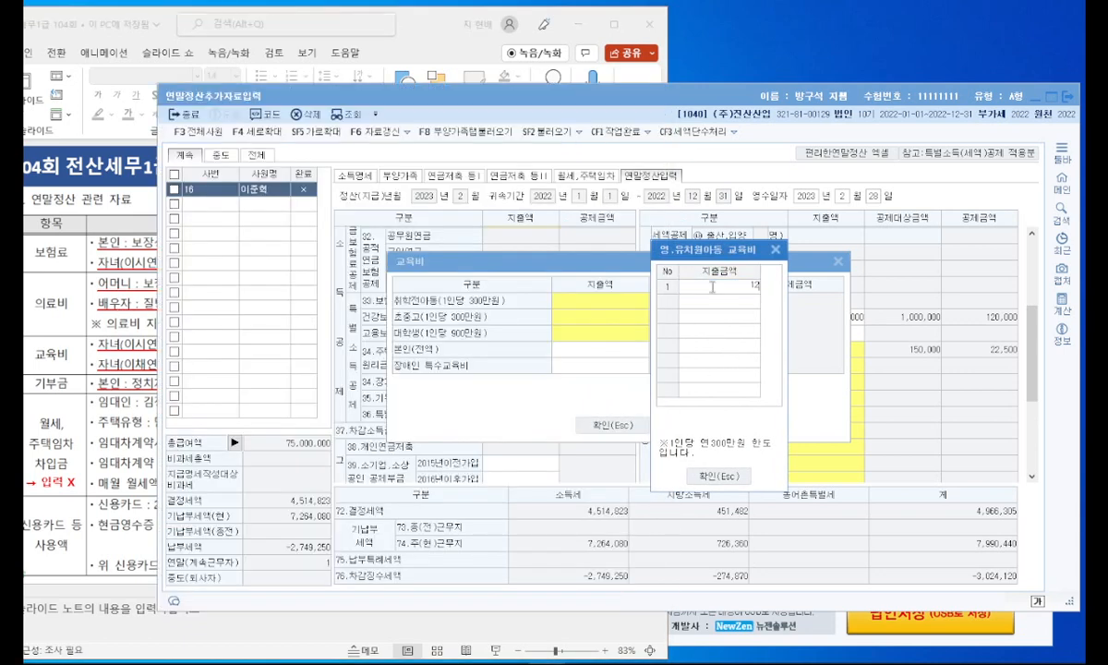
{"action": "key", "text": "Return"}
{"action": "left_click", "coordinate": [120, 329]}
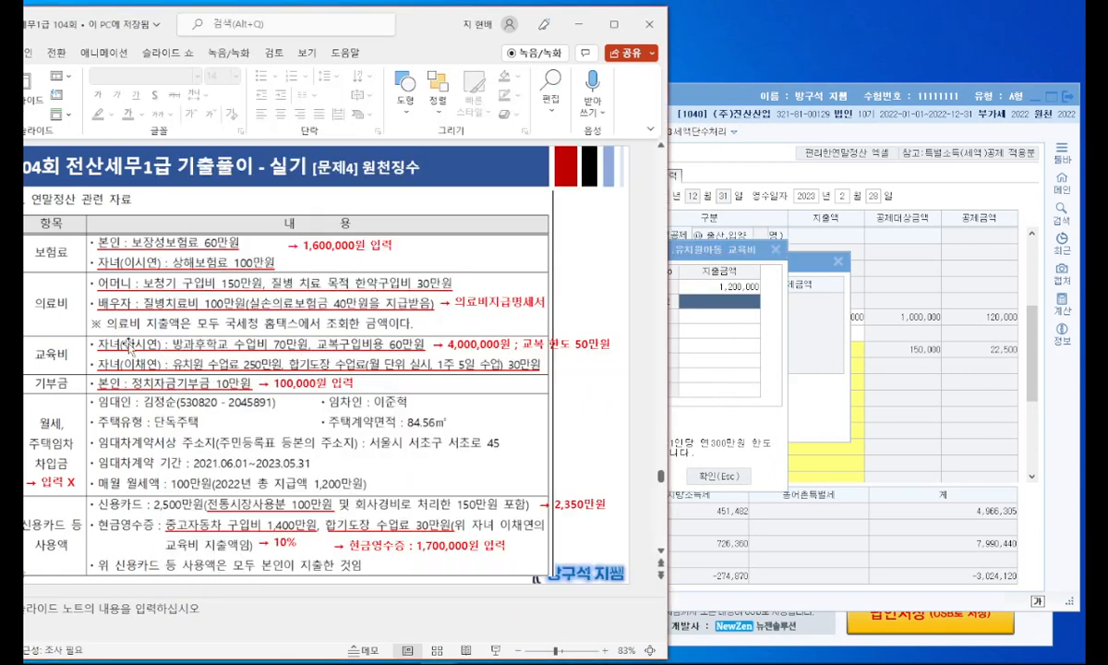
{"action": "left_click", "coordinate": [732, 323]}
{"action": "left_click", "coordinate": [730, 302]}
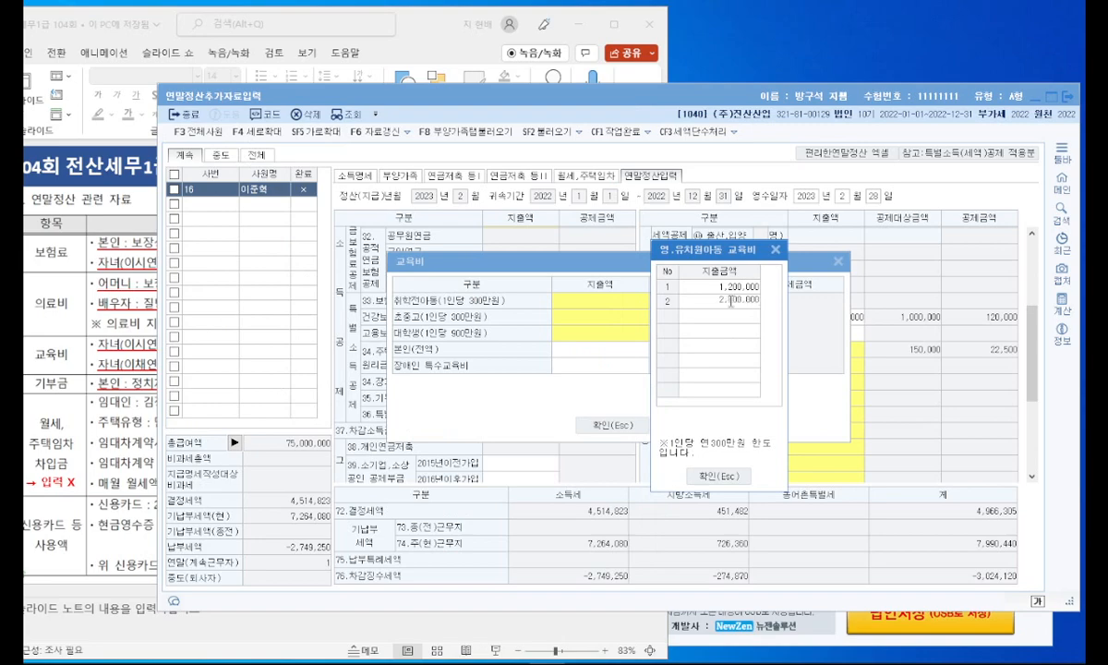
Step: Check the children's school levels on the slides and enter 2,800,000 as the only amount in the 영.유치원아동 교육비 list
{"action": "left_click", "coordinate": [96, 310]}
{"action": "left_click_drag", "start_coordinate": [405, 20], "coordinate": [619, 37]}
{"action": "key", "text": "Up"}
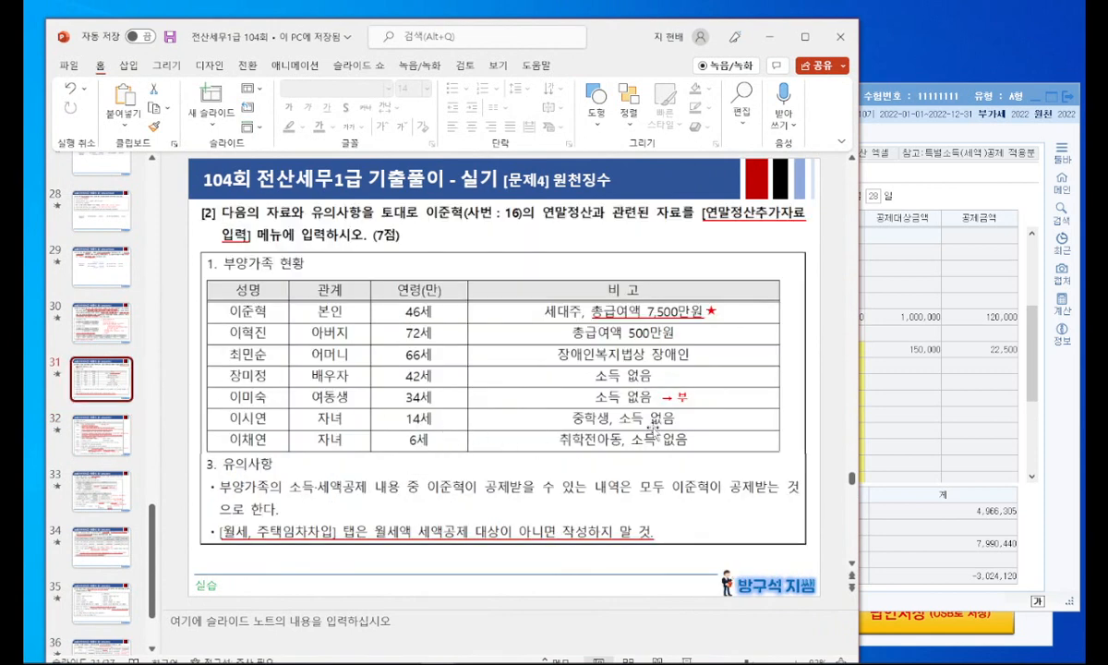
{"action": "left_click", "coordinate": [111, 421]}
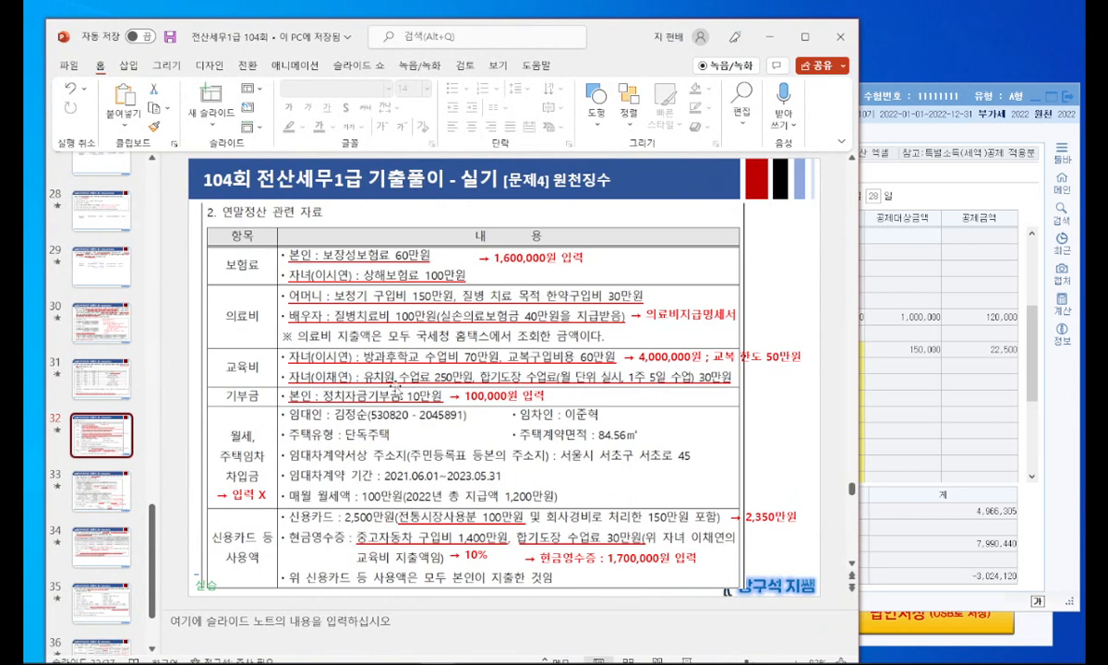
{"action": "left_click", "coordinate": [984, 409]}
{"action": "left_click", "coordinate": [711, 289]}
{"action": "type", "text": "2800000"}
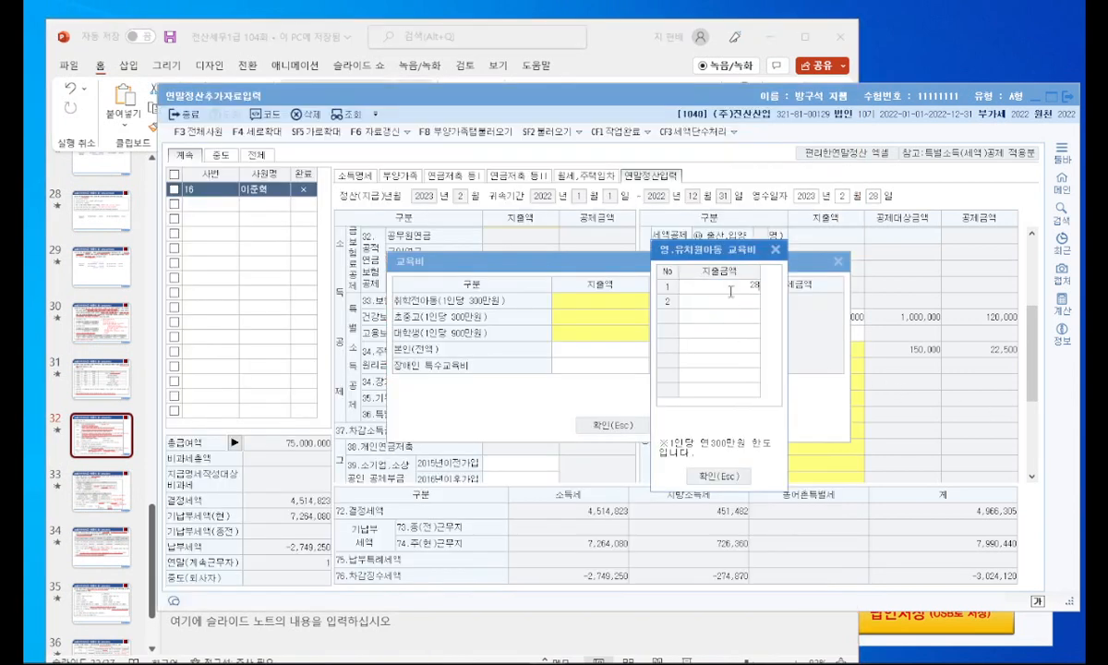
{"action": "key", "text": "Return"}
{"action": "left_click", "coordinate": [718, 476]}
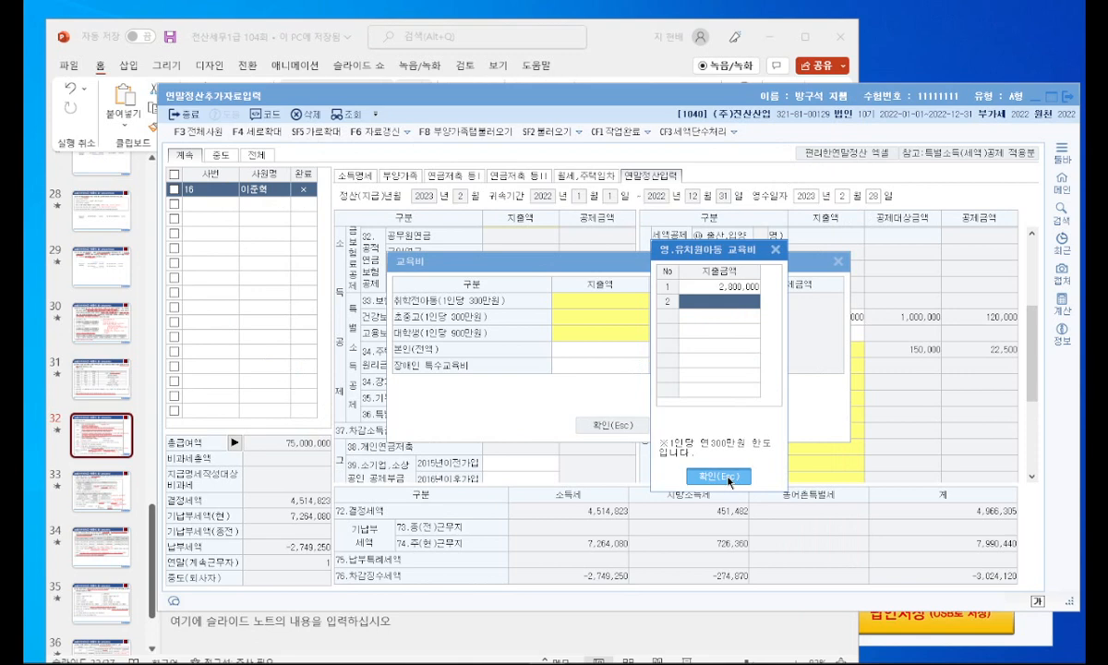
Step: Recheck the middle-school child's details on the slides, enter 1,200,000 in the 초.중.고 교육비 list and confirm the education breakdown
{"action": "left_click", "coordinate": [115, 380]}
{"action": "left_click", "coordinate": [116, 380]}
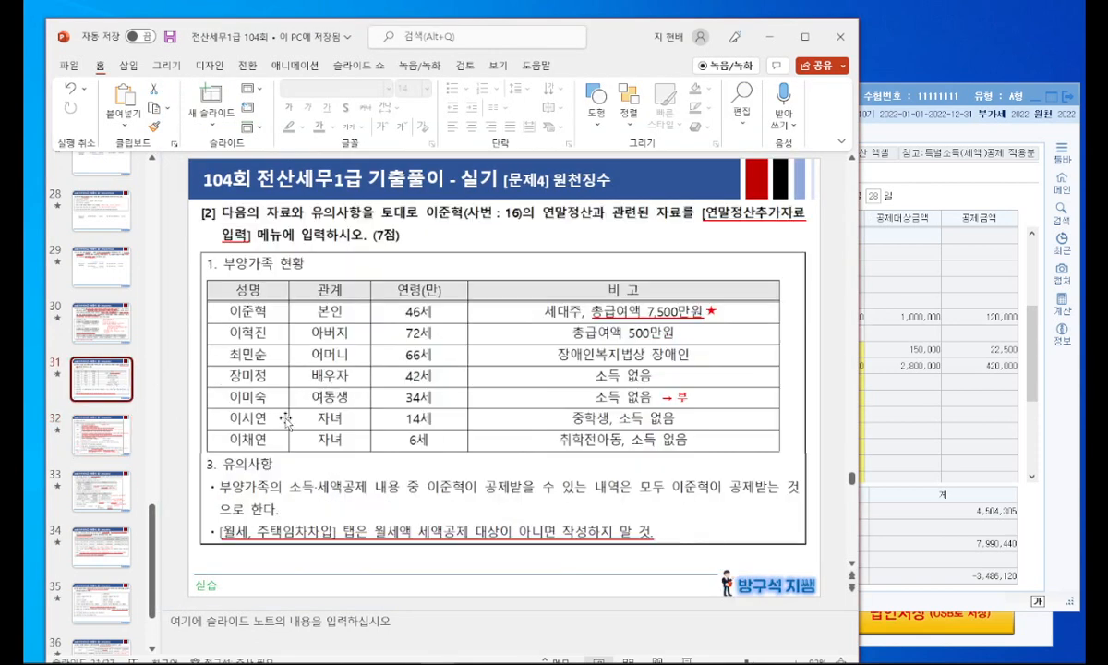
{"action": "left_click", "coordinate": [125, 437]}
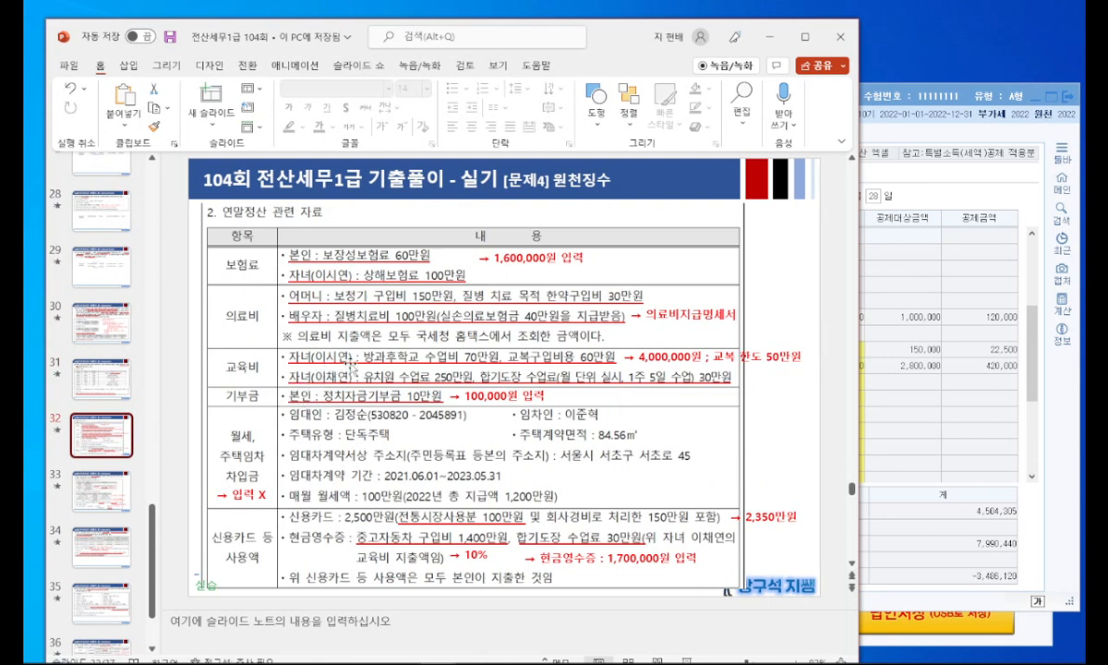
{"action": "left_click", "coordinate": [901, 387]}
{"action": "left_click", "coordinate": [628, 318]}
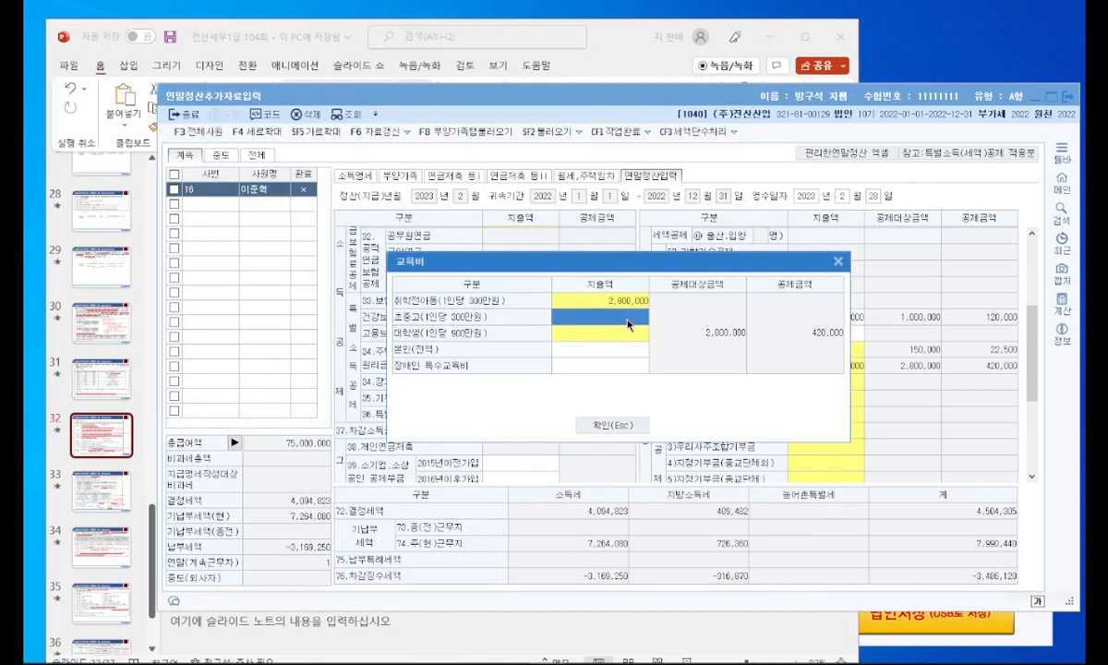
{"action": "type", "text": "1200000"}
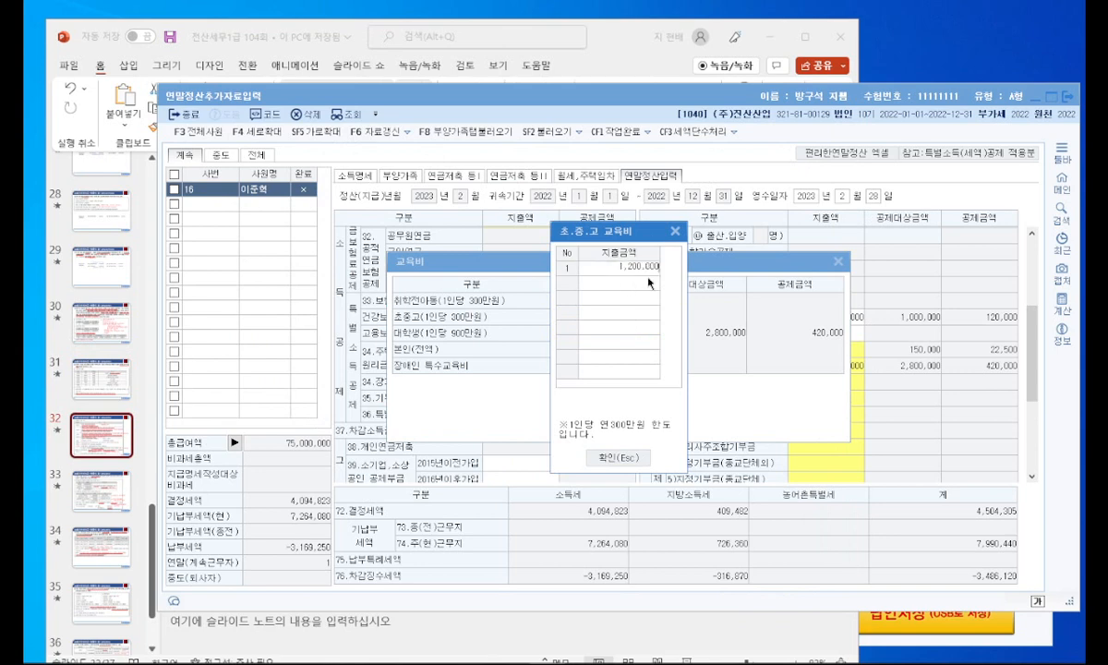
{"action": "left_click", "coordinate": [617, 458]}
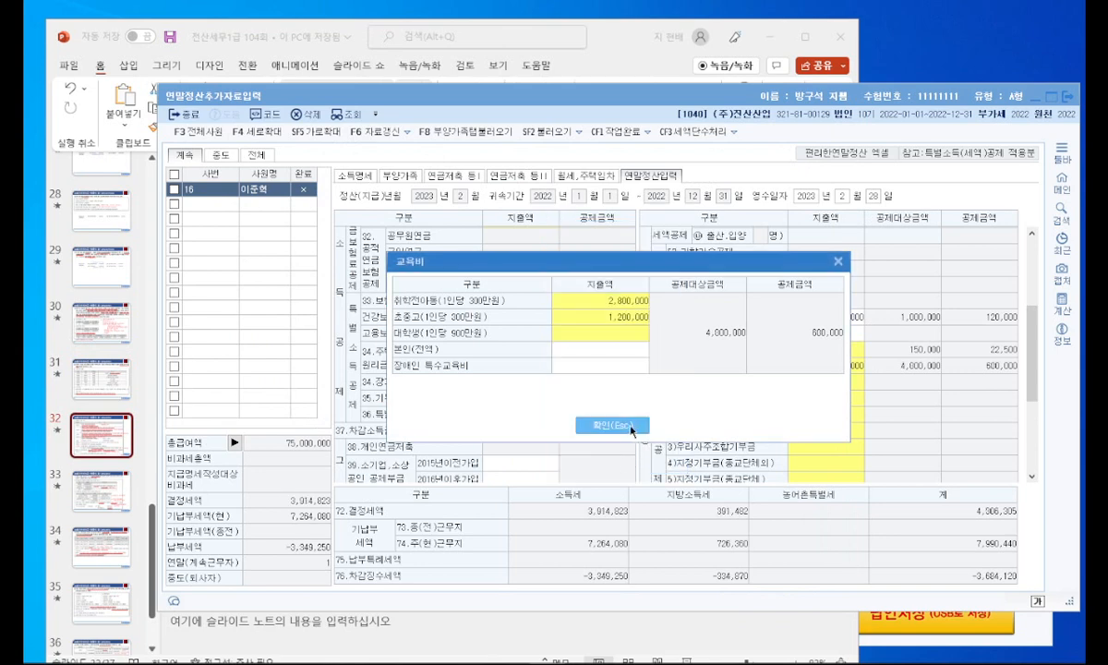
{"action": "left_click", "coordinate": [632, 431]}
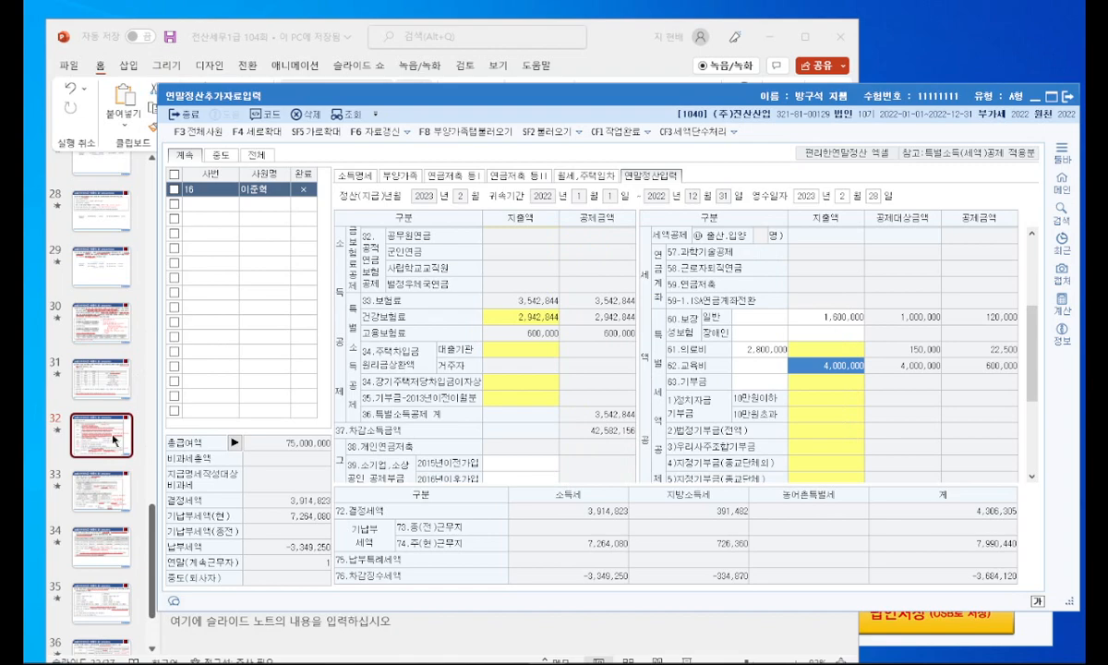
Step: Check the political donation on the settlement slide and open the 63.기부금 breakdown
{"action": "left_click", "coordinate": [115, 441]}
{"action": "left_click_drag", "start_coordinate": [557, 51], "coordinate": [407, 47]}
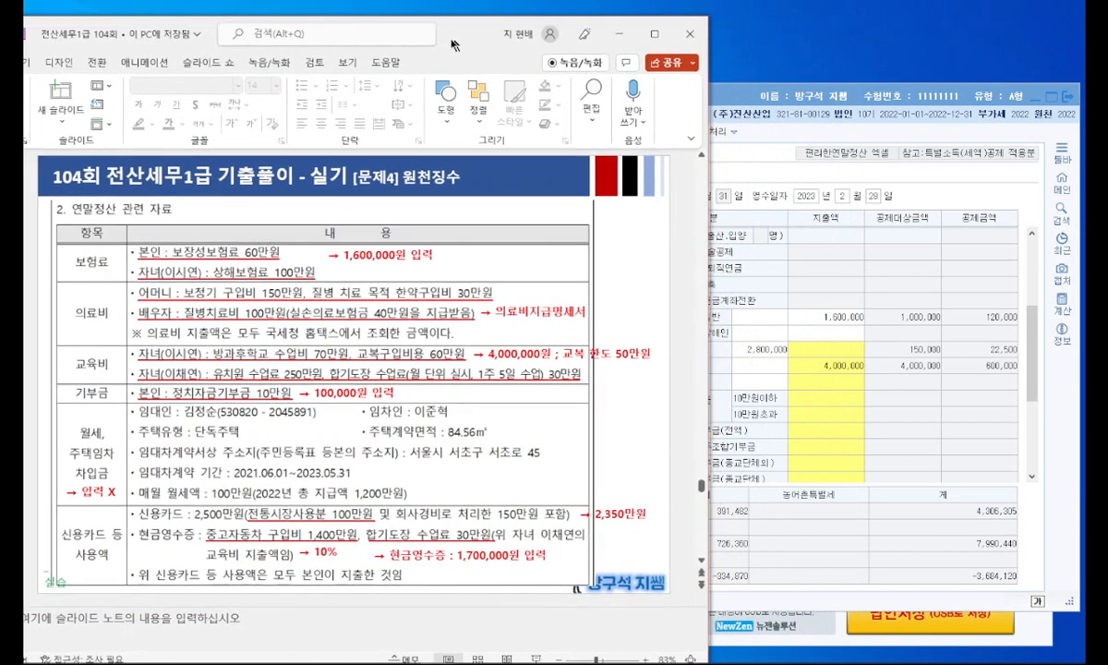
{"action": "left_click", "coordinate": [822, 462]}
{"action": "scroll", "coordinate": [760, 394], "scroll_direction": "down", "scroll_amount": 3}
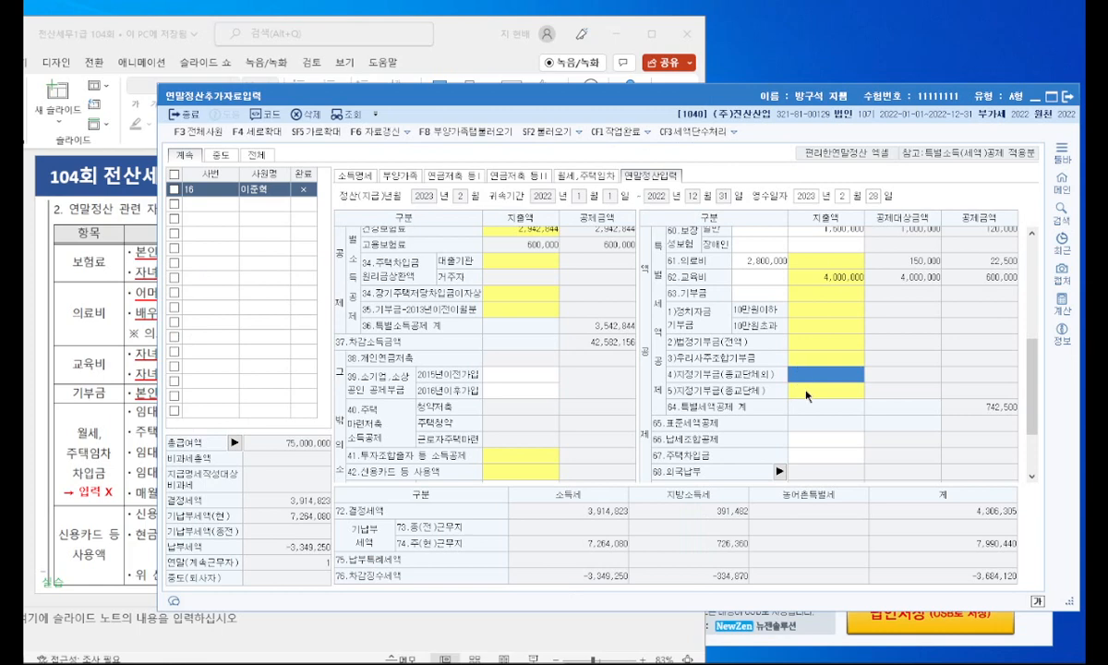
{"action": "left_click", "coordinate": [803, 348]}
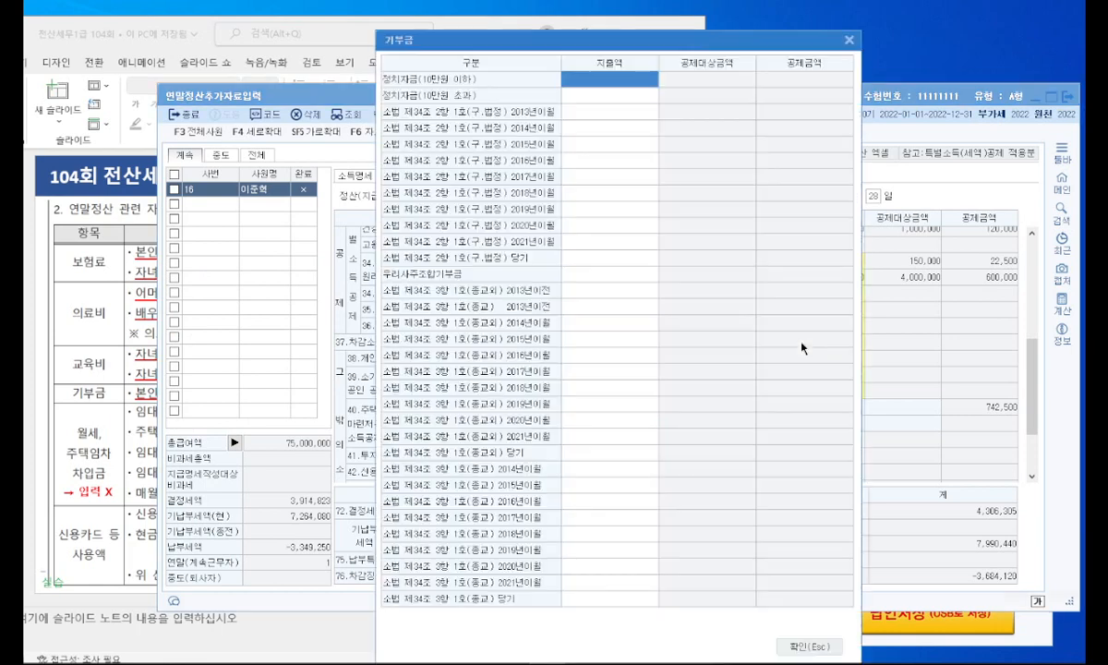
Step: Enter 100,000 as the 정치자금(10만원 이하) amount and confirm the donation breakdown
{"action": "left_click", "coordinate": [147, 358]}
{"action": "left_click", "coordinate": [786, 288]}
{"action": "left_click", "coordinate": [594, 82]}
{"action": "type", "text": "100000"}
{"action": "key", "text": "Return"}
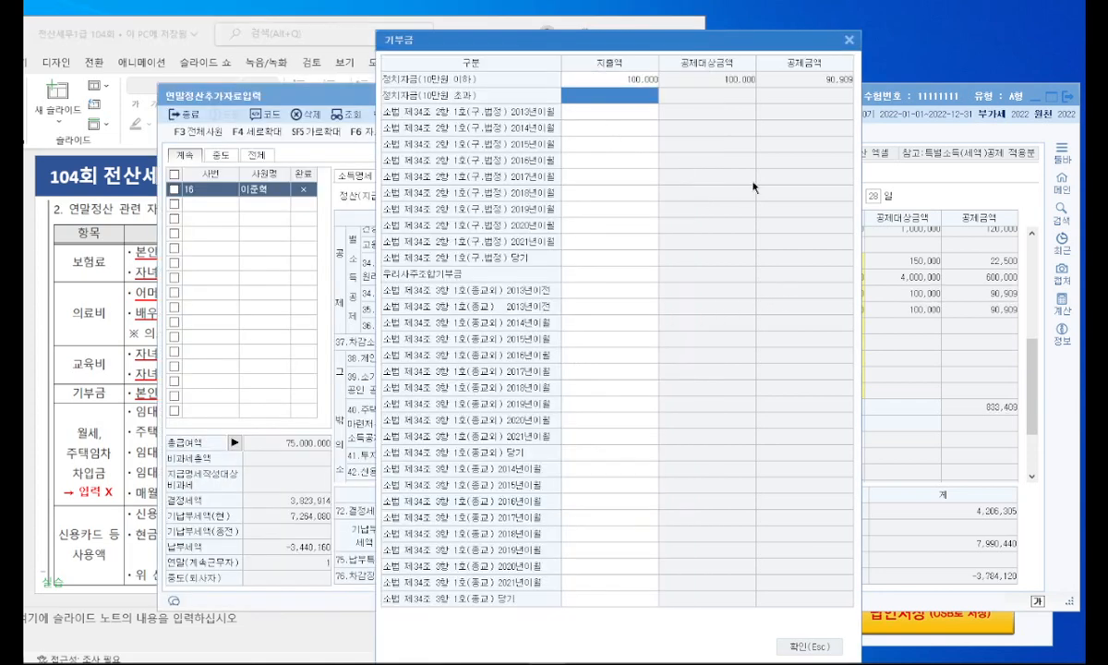
{"action": "left_click", "coordinate": [819, 646]}
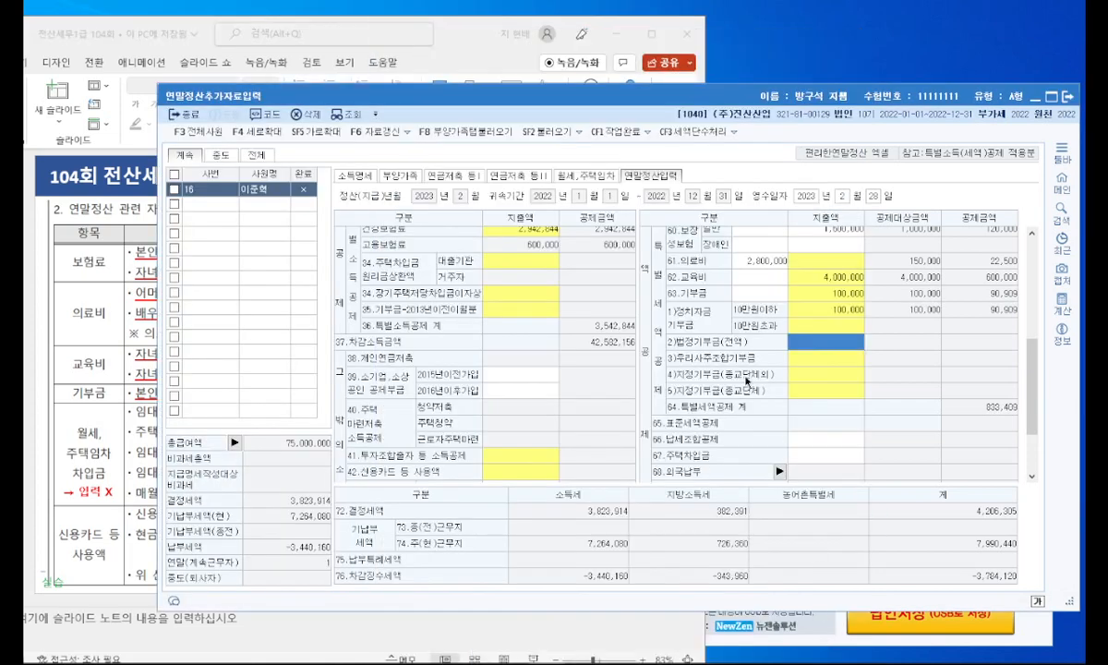
Step: Check the card spending on the slide, arrange the settlement window beside it and open the 42.신용카드 등 사용액 breakdown
{"action": "left_click", "coordinate": [125, 365]}
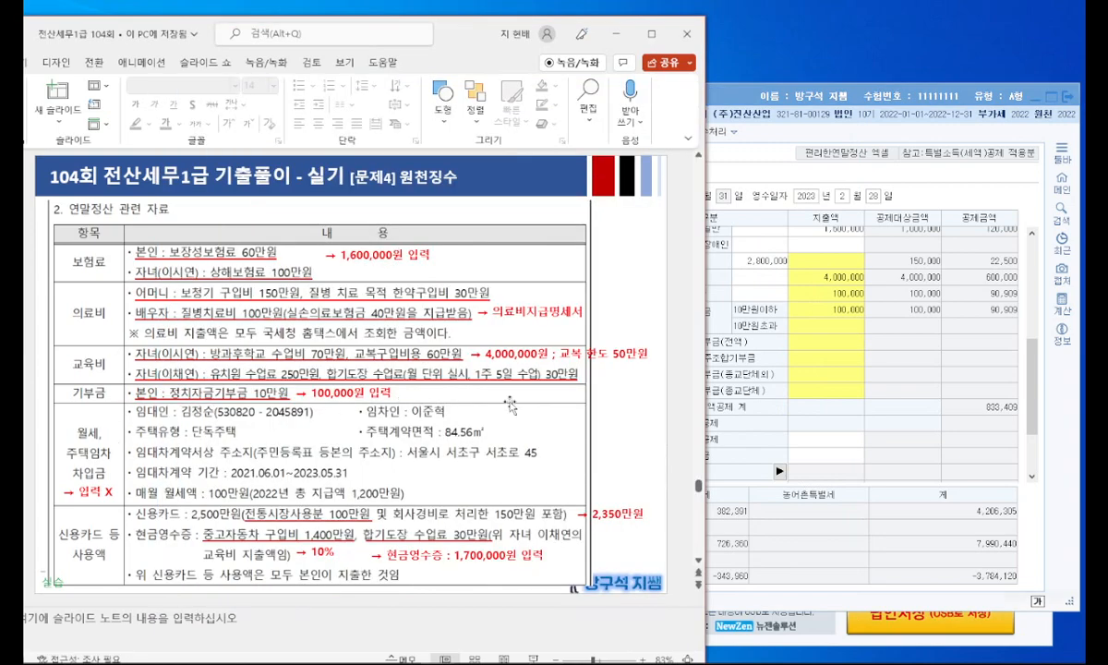
{"action": "left_click", "coordinate": [795, 433]}
{"action": "left_click_drag", "start_coordinate": [523, 95], "coordinate": [708, 107]}
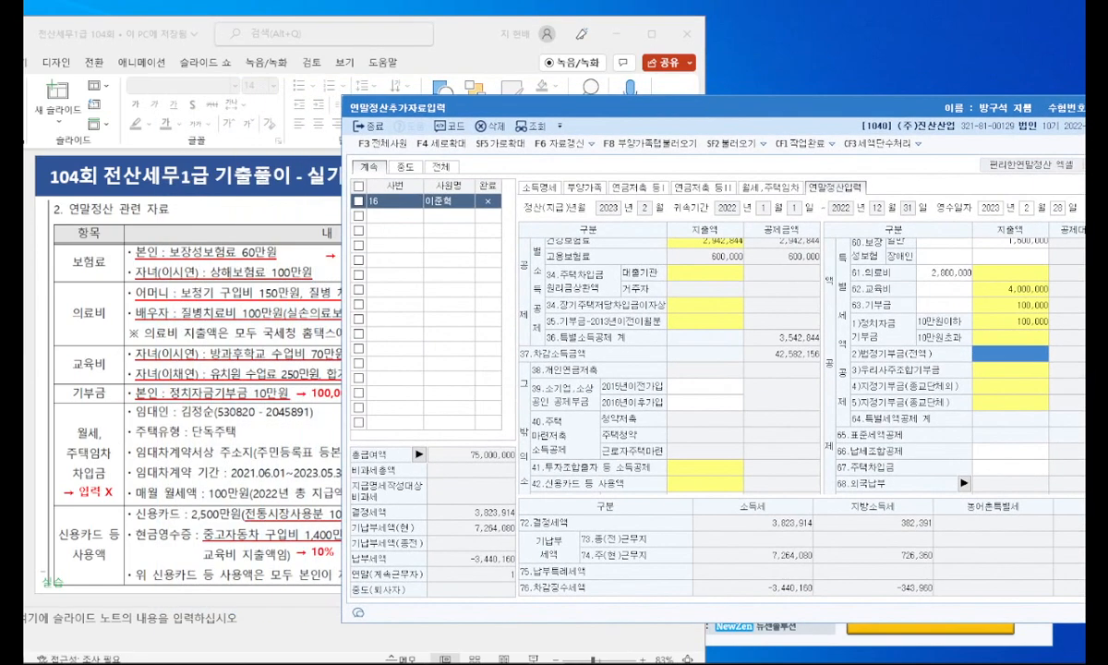
{"action": "key", "text": "alt+Tab"}
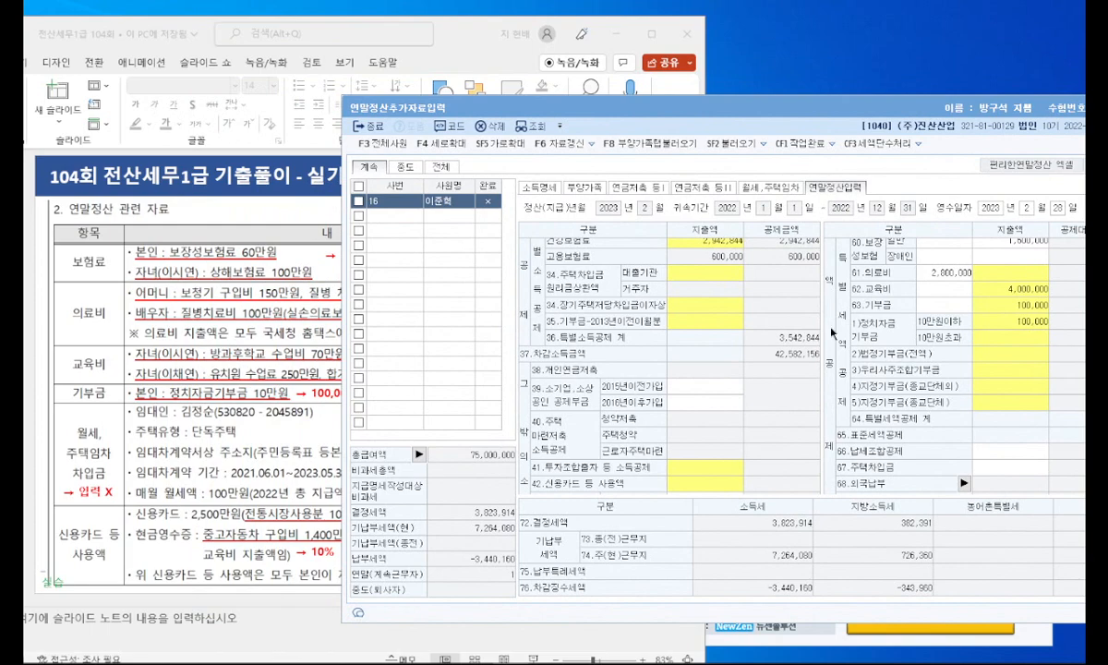
{"action": "scroll", "coordinate": [662, 332], "scroll_direction": "down", "scroll_amount": 3}
{"action": "left_click", "coordinate": [709, 389]}
{"action": "double_click", "coordinate": [709, 392]}
{"action": "left_click_drag", "start_coordinate": [575, 135], "coordinate": [645, 138]}
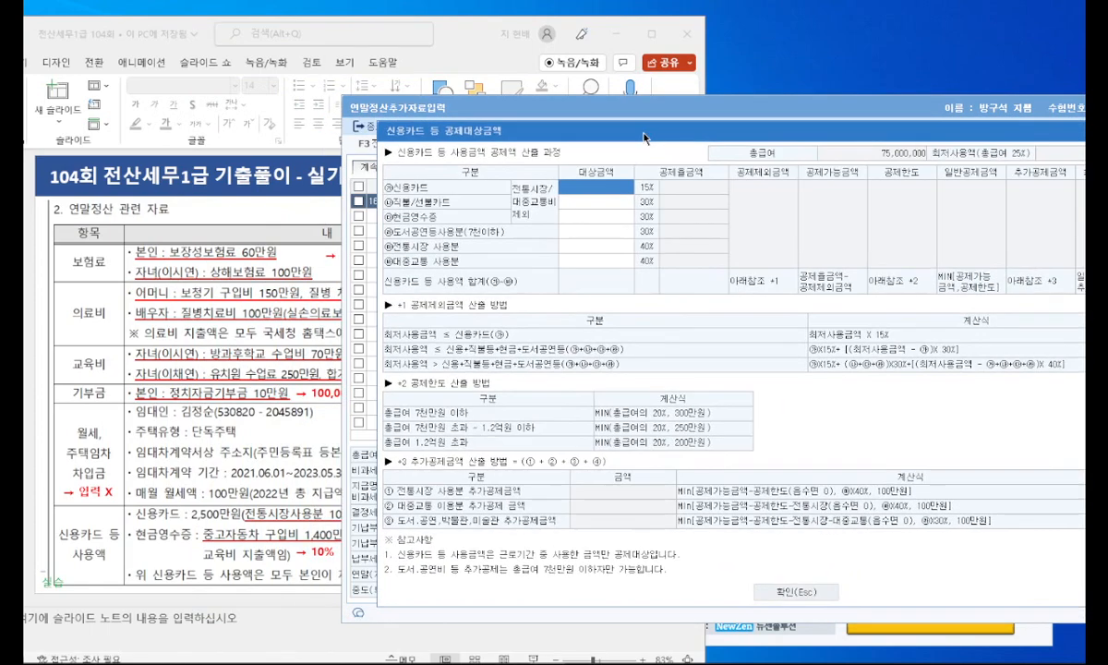
Step: Bring the card spending details into view on the slide and enter 1,000,000 for 전통시장 사용분
{"action": "left_click", "coordinate": [314, 393]}
{"action": "left_click_drag", "start_coordinate": [427, 24], "coordinate": [353, 24]}
{"action": "left_click", "coordinate": [646, 174]}
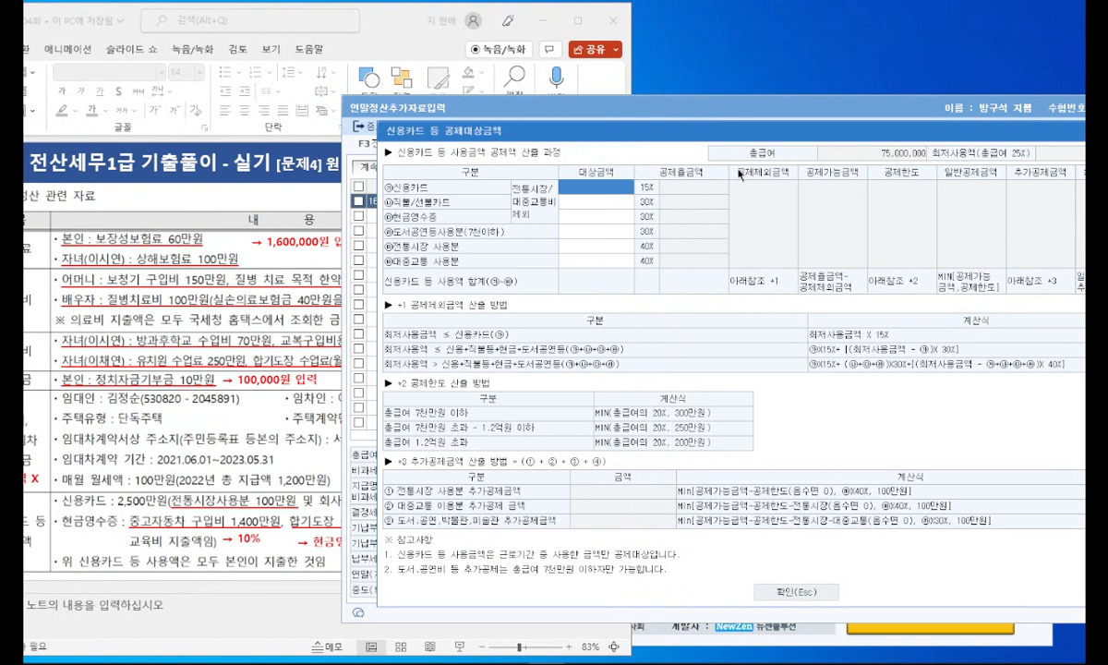
{"action": "left_click", "coordinate": [607, 244]}
{"action": "type", "text": "1000000"}
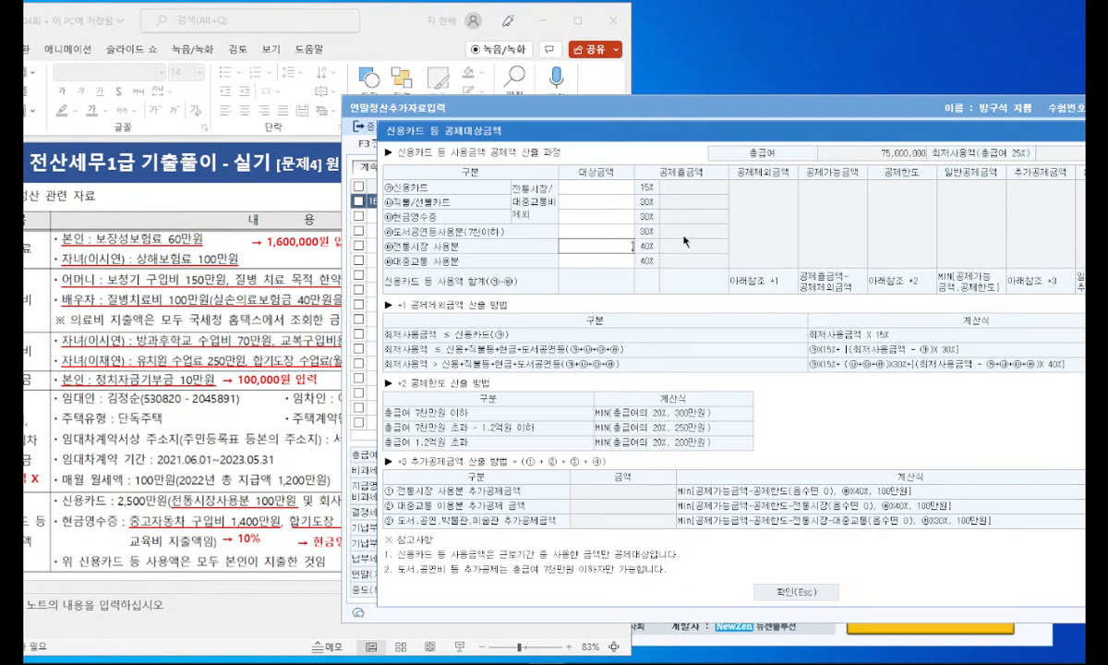
{"action": "key", "text": "Return"}
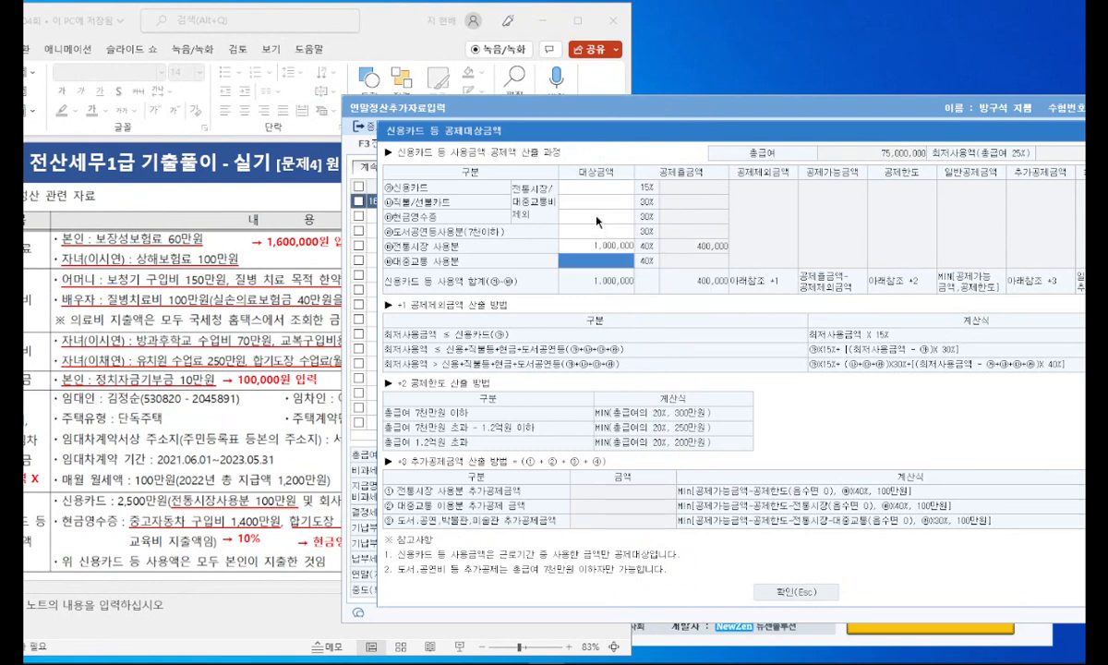
Step: Check the credit card amount on the slide and enter 22,500,000 for 신용카드
{"action": "left_click", "coordinate": [239, 427]}
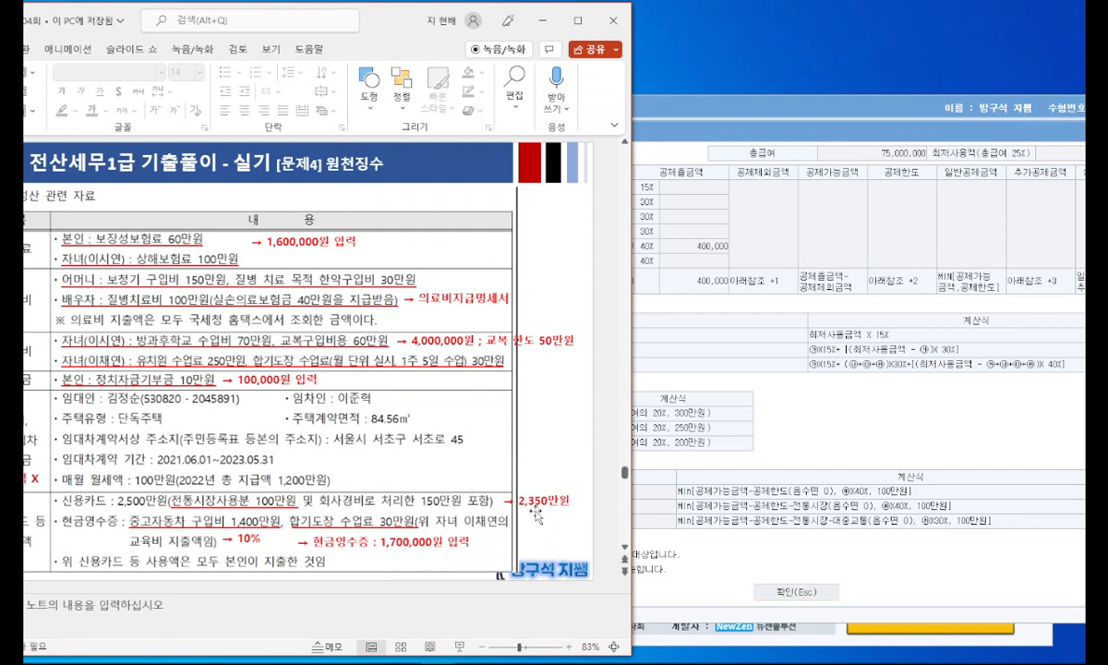
{"action": "left_click", "coordinate": [677, 189]}
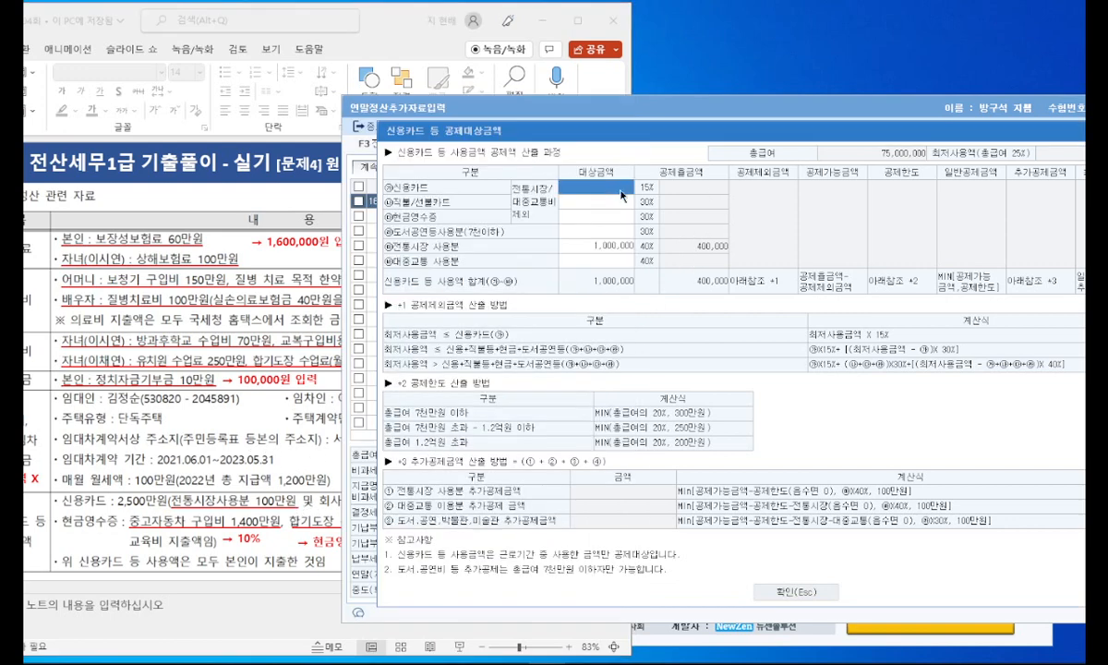
{"action": "type", "text": "22500000"}
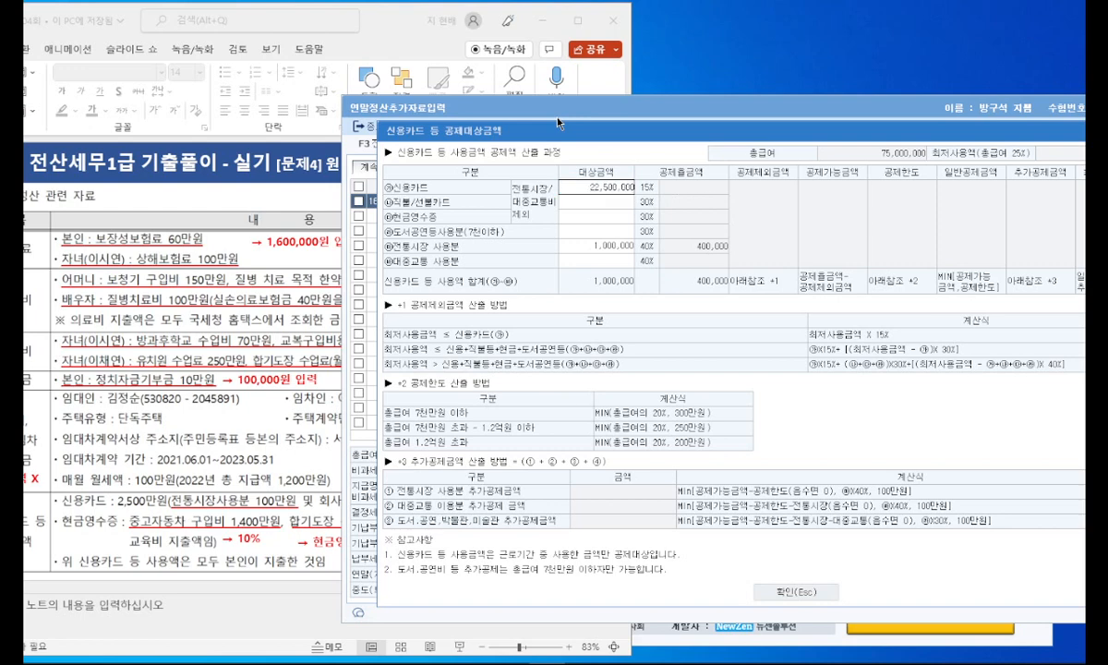
{"action": "key", "text": "Return"}
Step: Check the cash receipt amount on the slide, enter 1,700,000 for 현금영수증 and confirm the card spending breakdown
{"action": "left_click", "coordinate": [277, 515]}
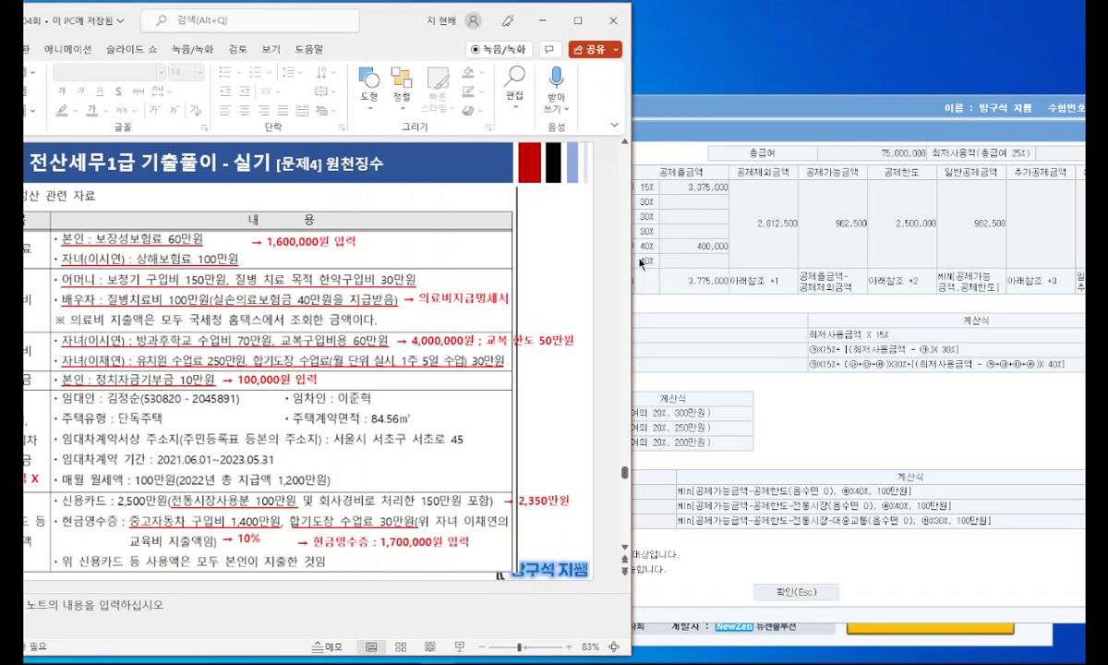
{"action": "left_click", "coordinate": [665, 214]}
{"action": "left_click", "coordinate": [609, 218]}
{"action": "type", "text": "1700000"}
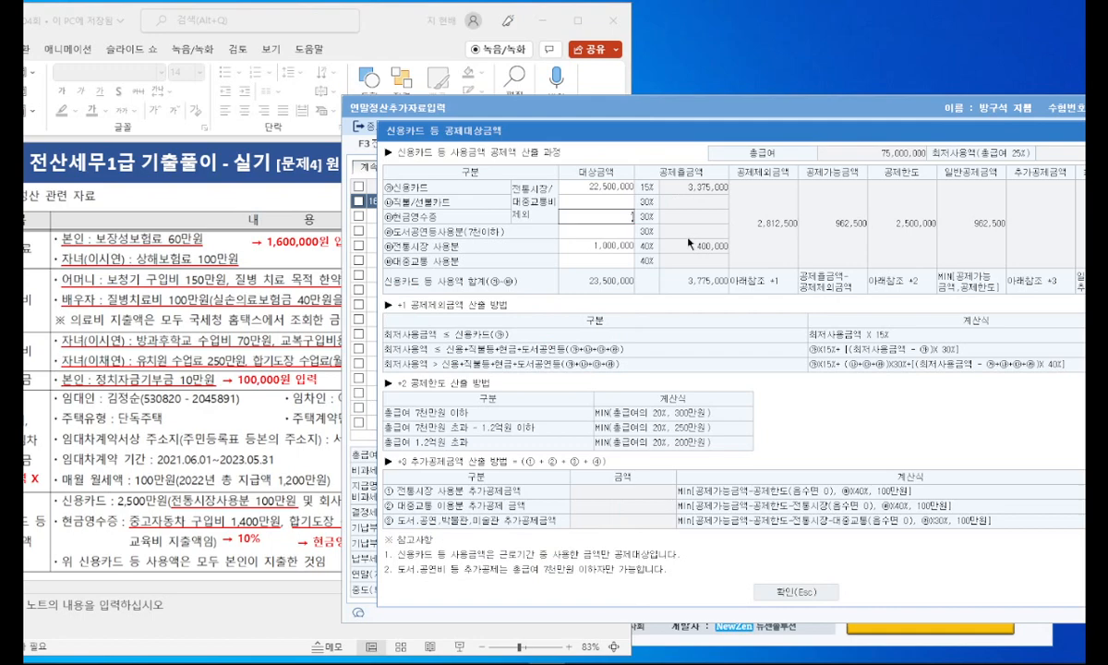
{"action": "key", "text": "Return"}
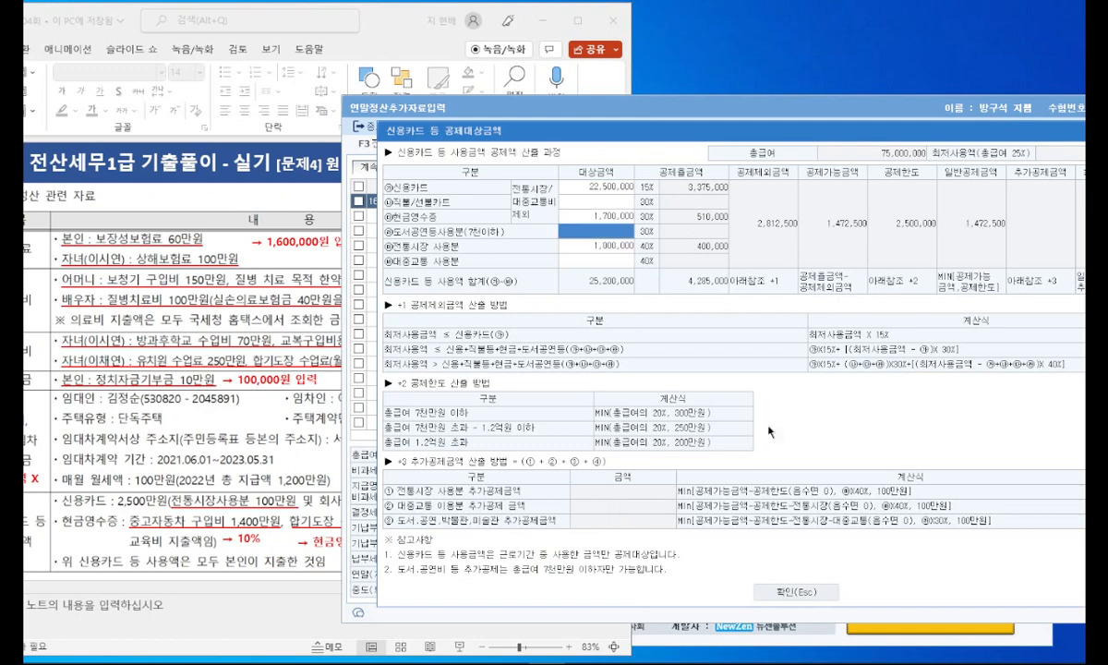
{"action": "left_click", "coordinate": [790, 591]}
Step: Switch to PowerPoint, present slide 33 on the 접대비조정명세서 problem and reveal the underlines on 접대비조정명세서 and 특수관계자
{"action": "left_click_drag", "start_coordinate": [746, 115], "coordinate": [520, 90]}
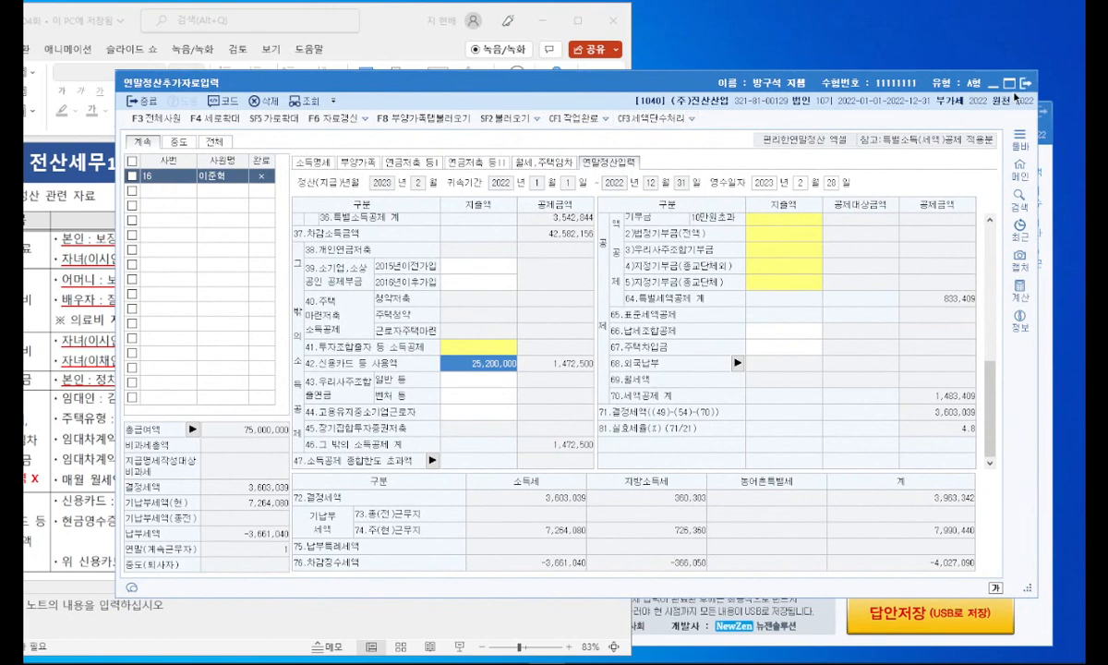
{"action": "left_click", "coordinate": [994, 85]}
{"action": "left_click", "coordinate": [578, 21]}
{"action": "scroll", "coordinate": [227, 390], "scroll_direction": "down", "scroll_amount": 3}
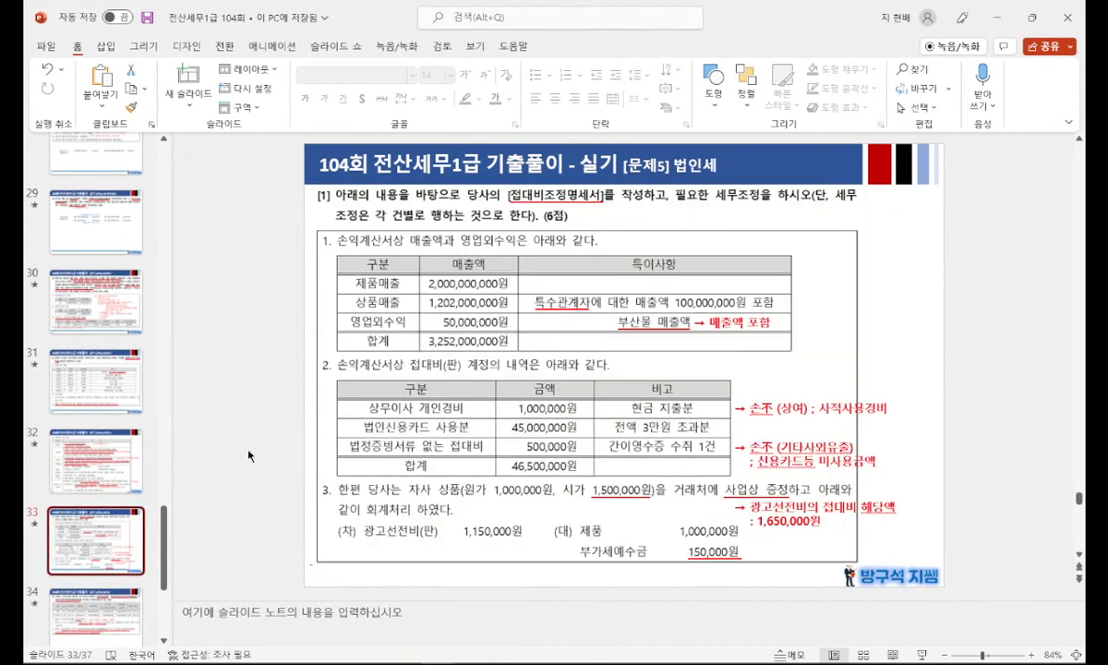
{"action": "key", "text": "shift+F5"}
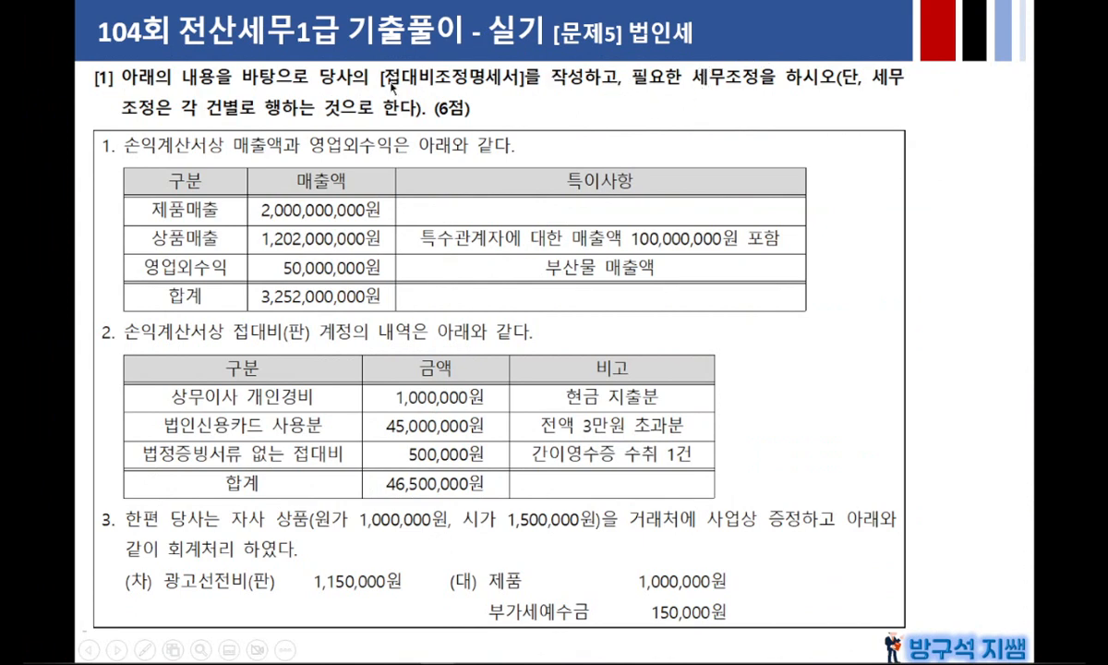
{"action": "left_click", "coordinate": [440, 95]}
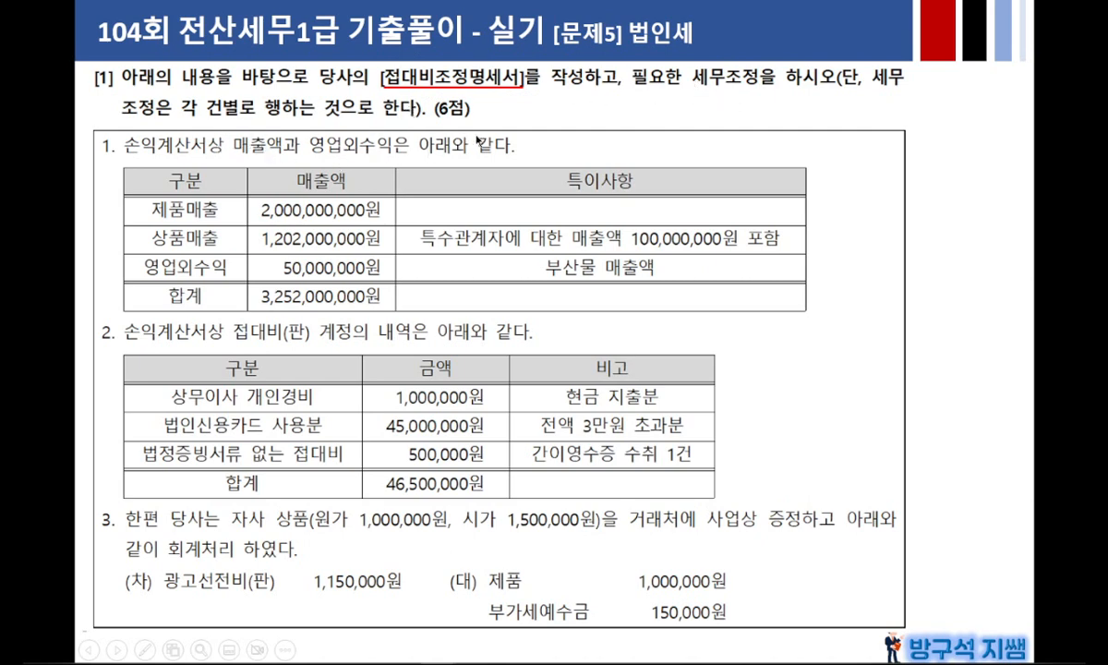
{"action": "left_click", "coordinate": [534, 222]}
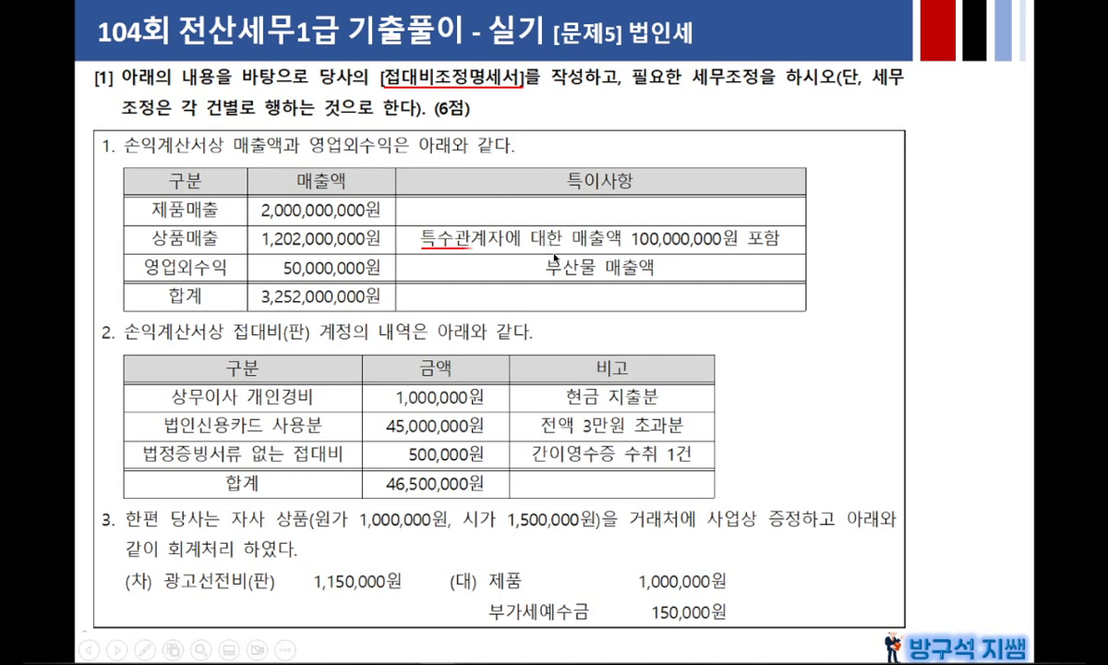
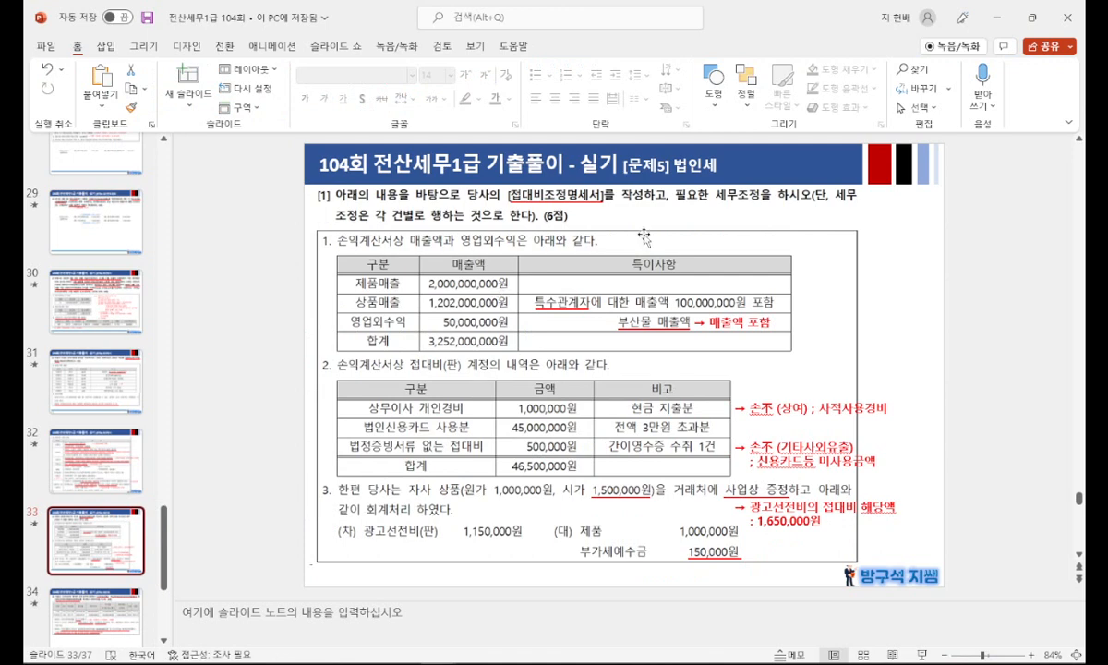
Step: Switch to KcLep beside the slides, change the company to 1041 장수기업(주) and open the 법인조정 module
{"action": "left_click_drag", "start_coordinate": [739, 9], "coordinate": [554, 1]}
{"action": "left_click_drag", "start_coordinate": [746, 33], "coordinate": [413, 46]}
{"action": "left_click", "coordinate": [725, 113]}
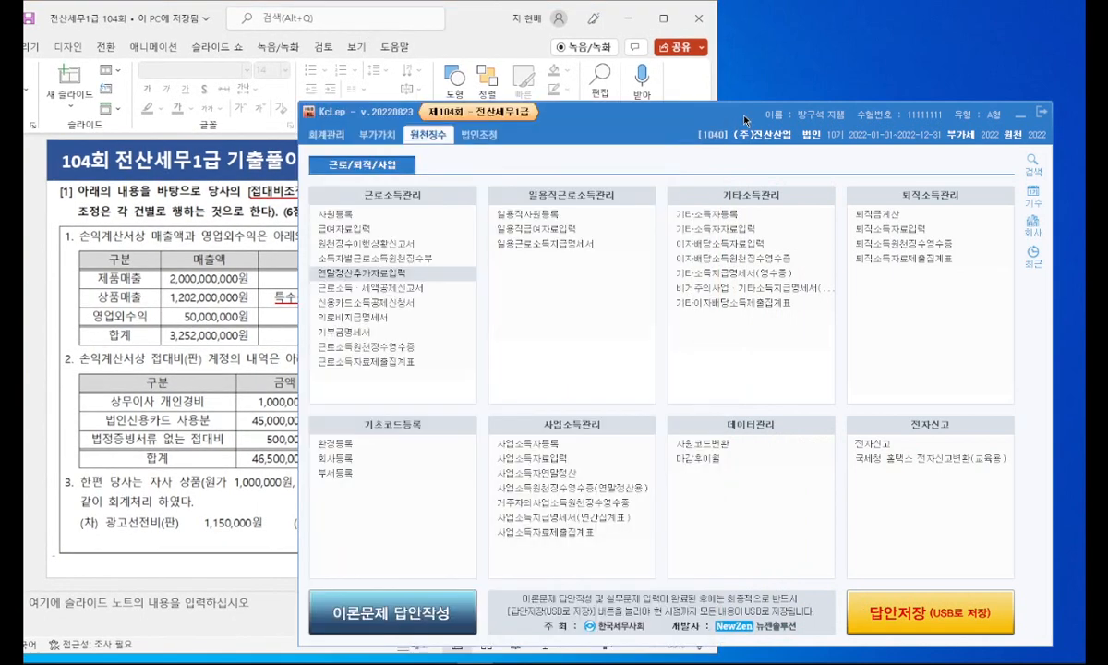
{"action": "left_click", "coordinate": [1033, 227]}
{"action": "left_click", "coordinate": [627, 321]}
{"action": "double_click", "coordinate": [627, 320]}
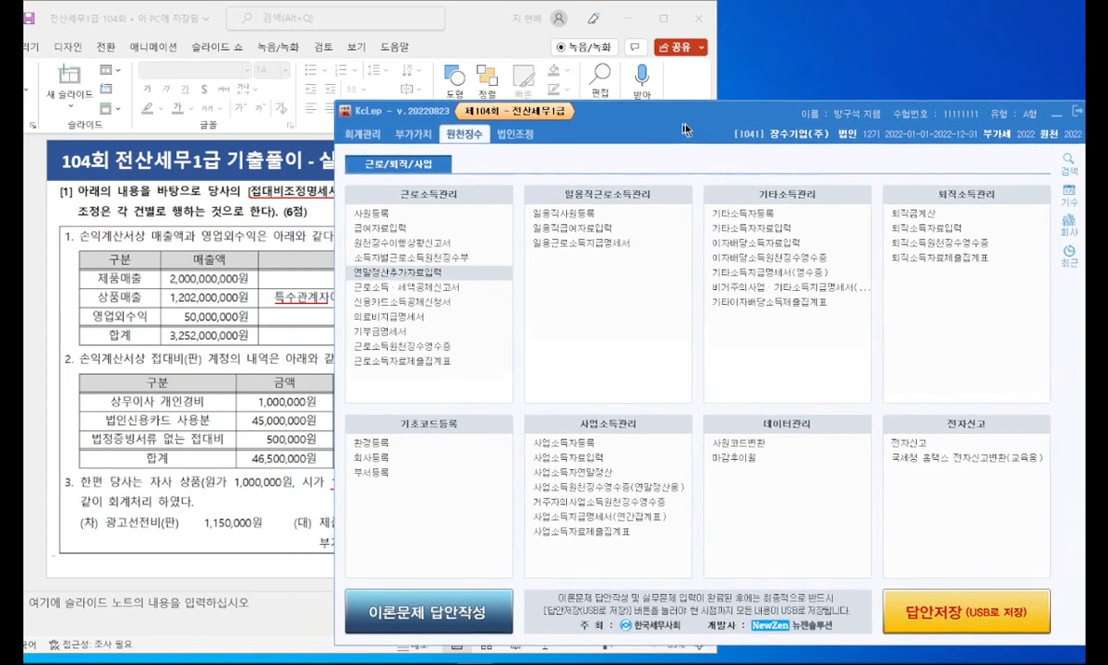
{"action": "left_click", "coordinate": [454, 128]}
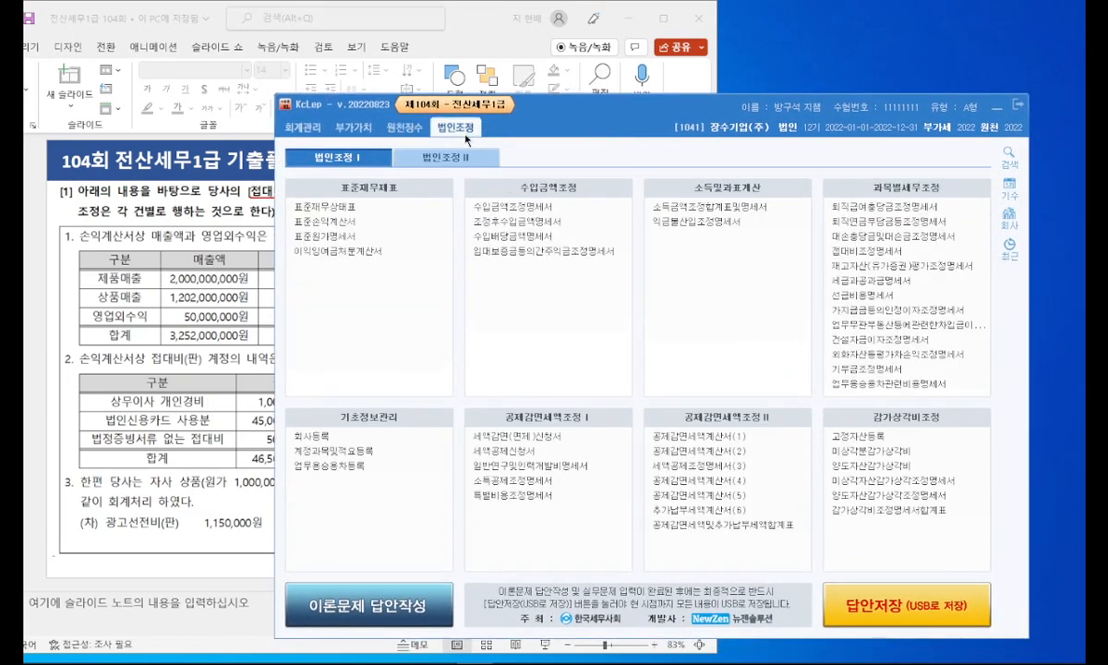
Step: Look over the input and adjustment pages of the 접대비조정명세서 and close the form
{"action": "left_click", "coordinate": [875, 252]}
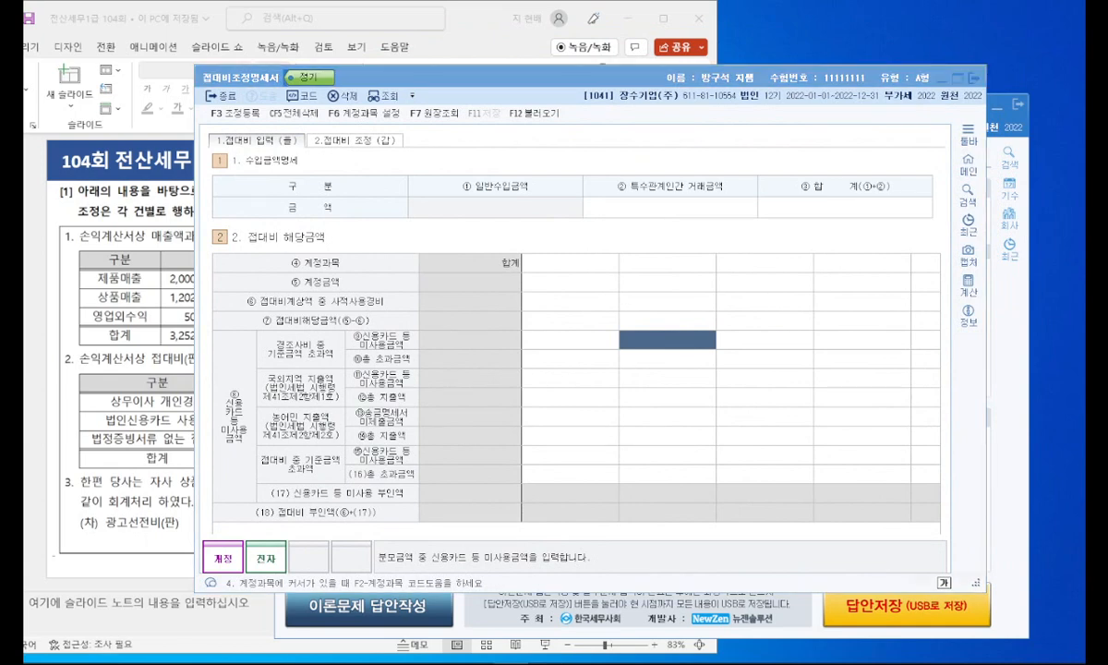
{"action": "left_click_drag", "start_coordinate": [535, 89], "coordinate": [615, 134]}
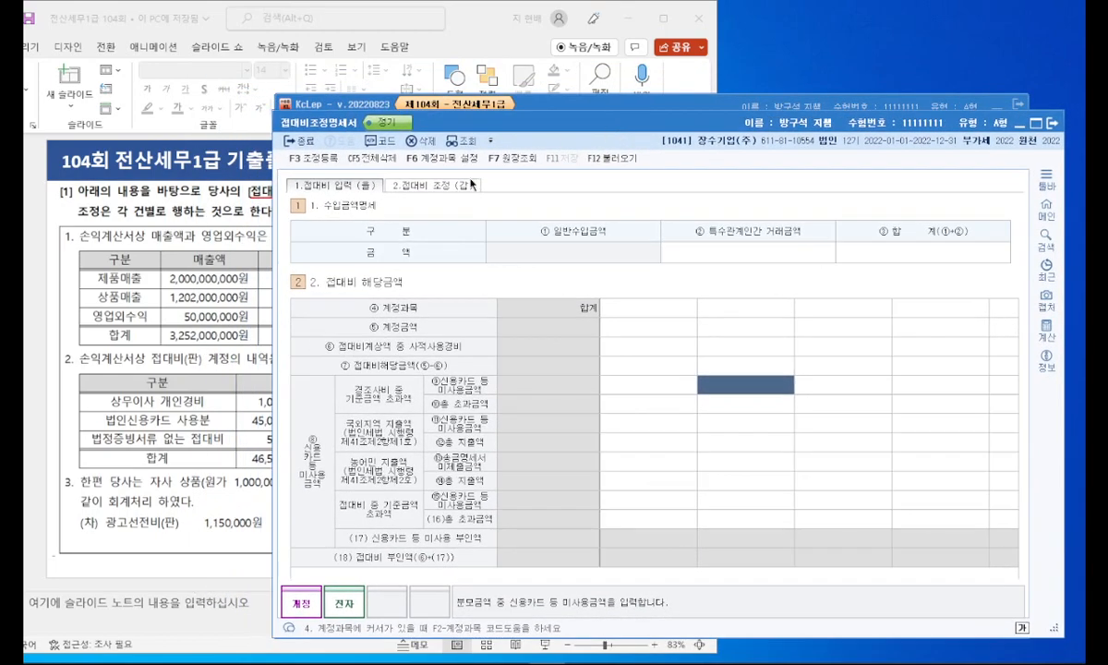
{"action": "left_click", "coordinate": [459, 188]}
{"action": "left_click", "coordinate": [338, 181]}
{"action": "left_click", "coordinate": [1052, 126]}
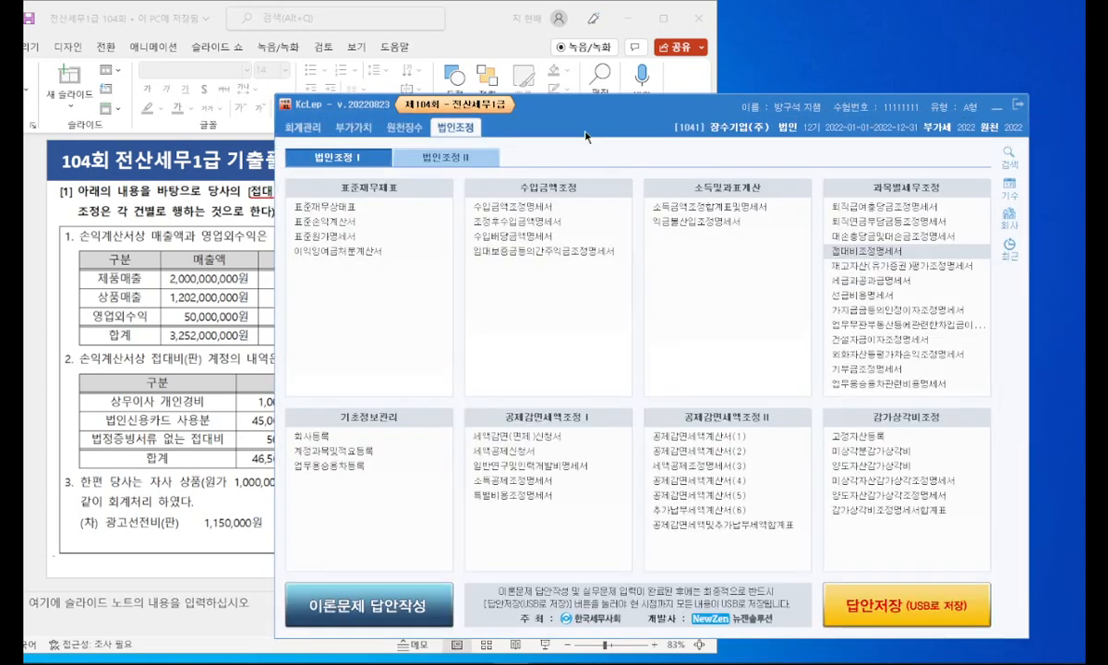
Step: Check the revenue figures in the 수입금액조정명세서 and the 조정후수입금액명세서, closing each form
{"action": "left_click_drag", "start_coordinate": [540, 105], "coordinate": [598, 104]}
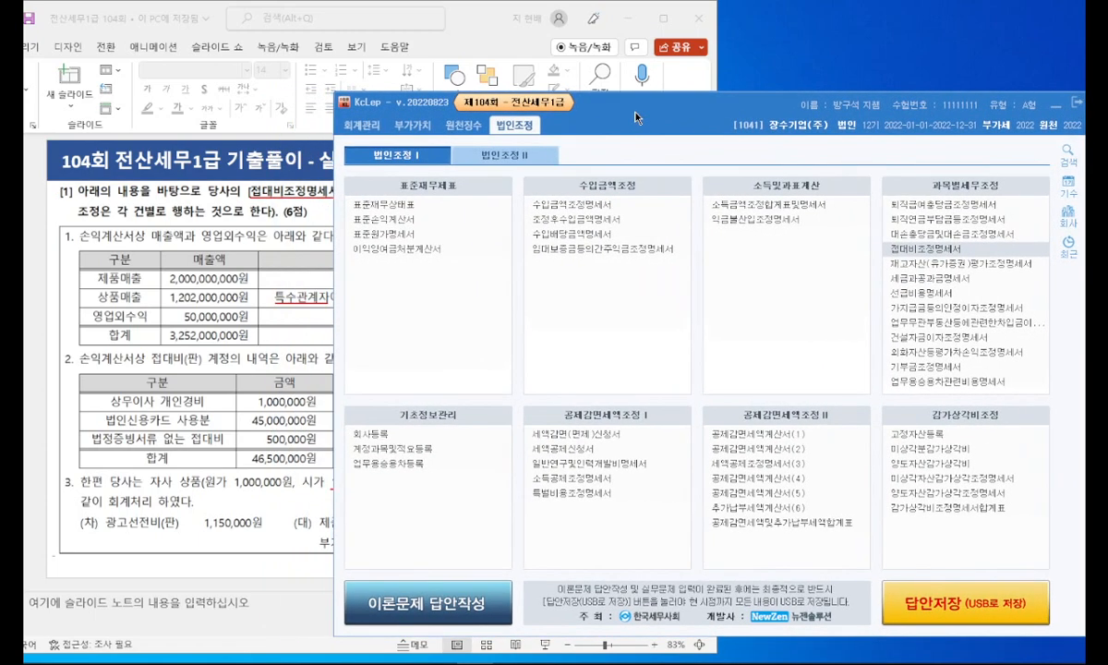
{"action": "left_click", "coordinate": [575, 204]}
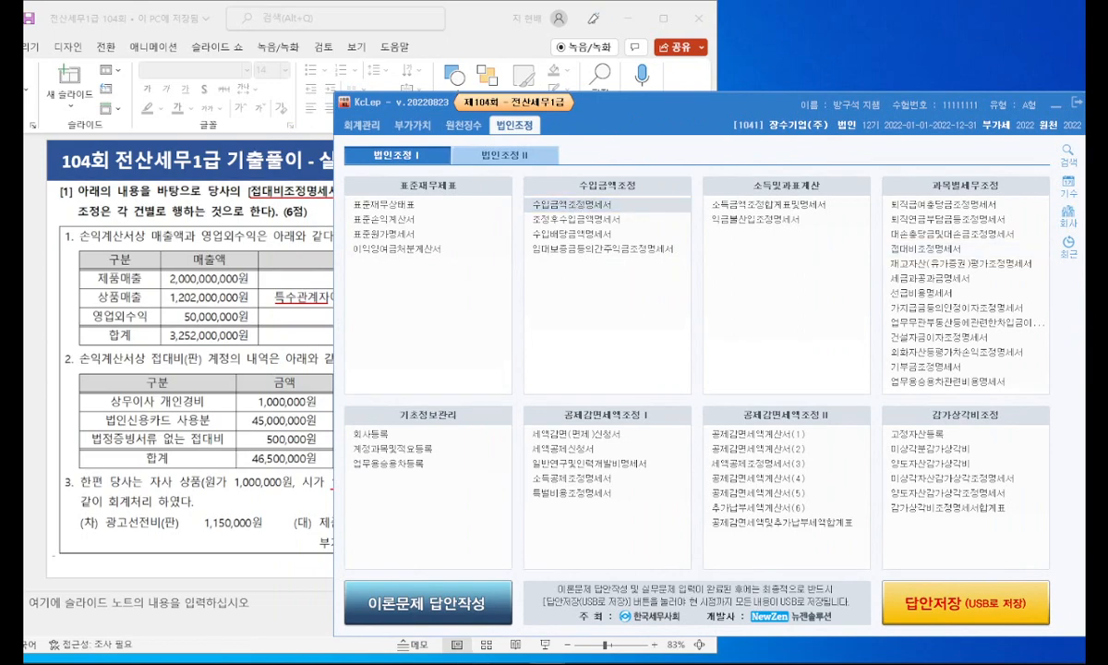
{"action": "left_click_drag", "start_coordinate": [1062, 83], "coordinate": [608, 112]}
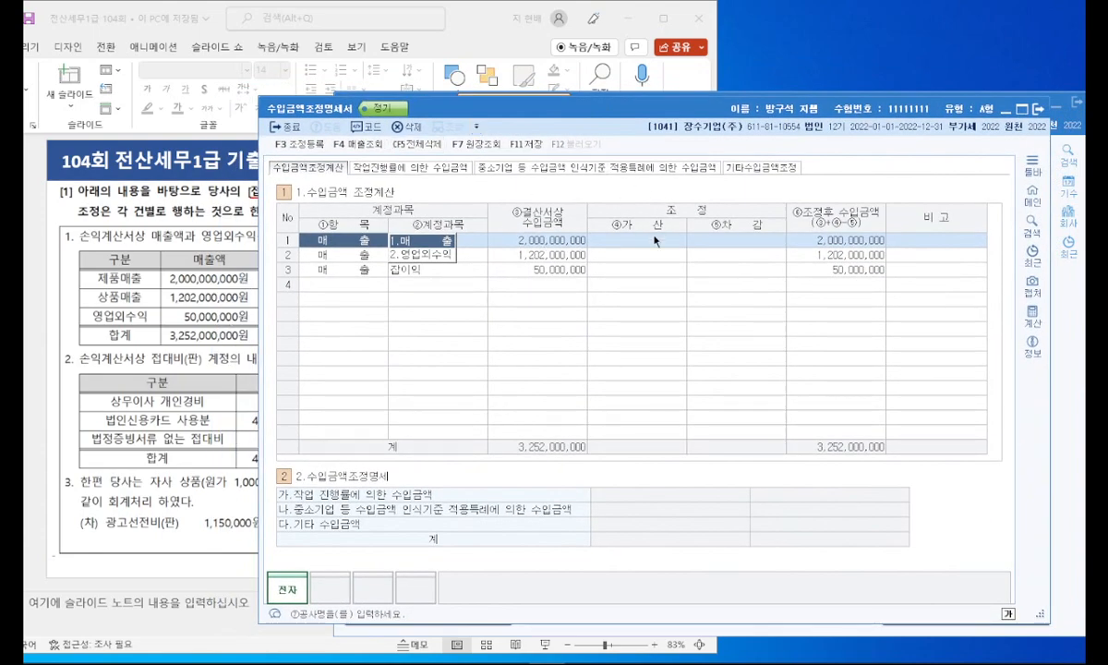
{"action": "left_click", "coordinate": [1040, 108]}
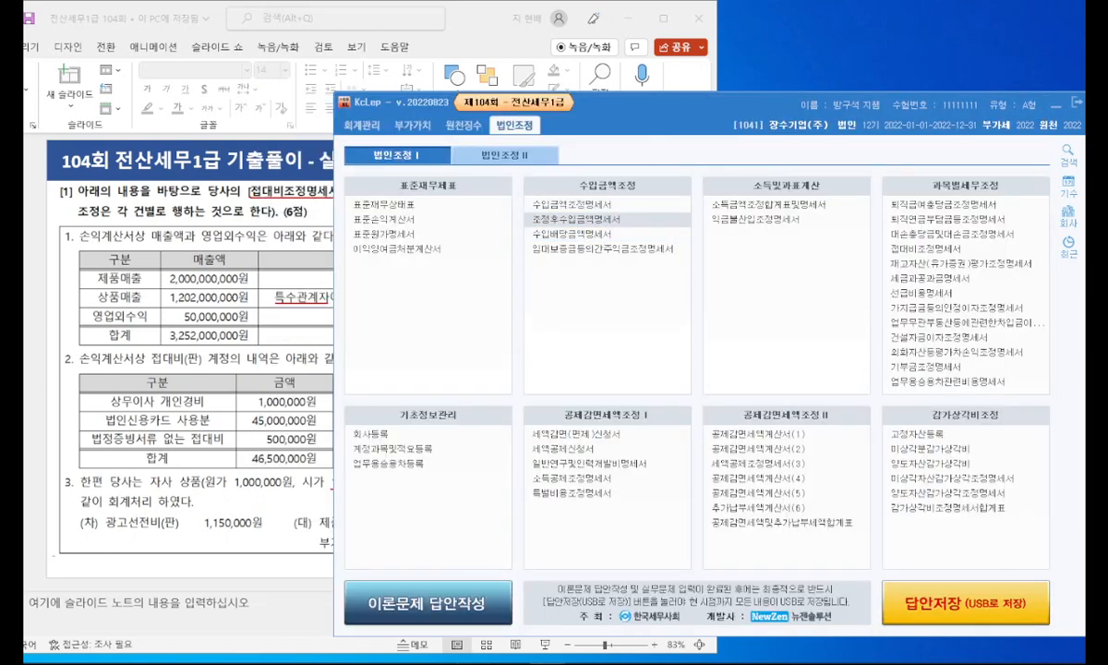
{"action": "left_click_drag", "start_coordinate": [1107, 75], "coordinate": [512, 137]}
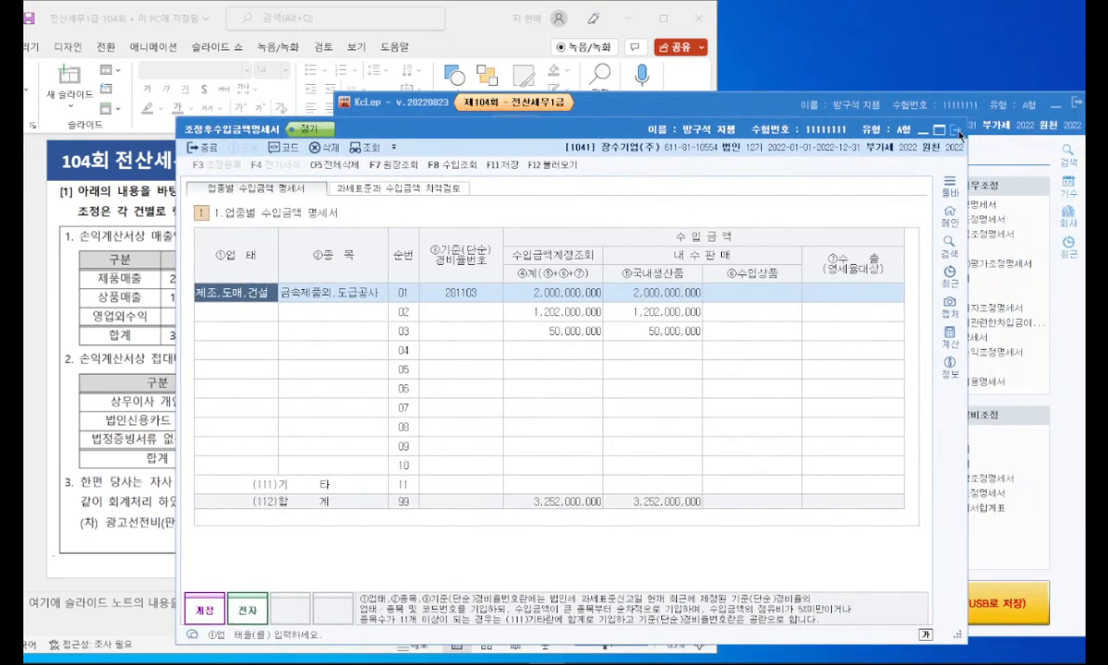
{"action": "key", "text": "Escape"}
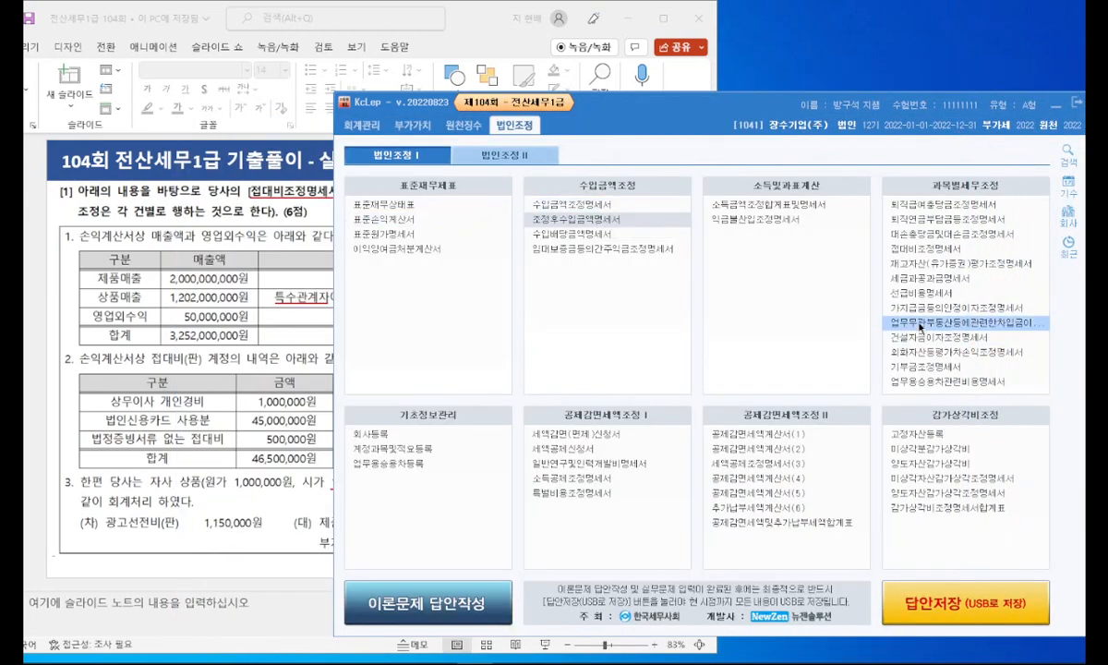
Step: Open the 접대비조정명세서 and reload its ledger data, replacing the existing data
{"action": "left_click", "coordinate": [926, 249]}
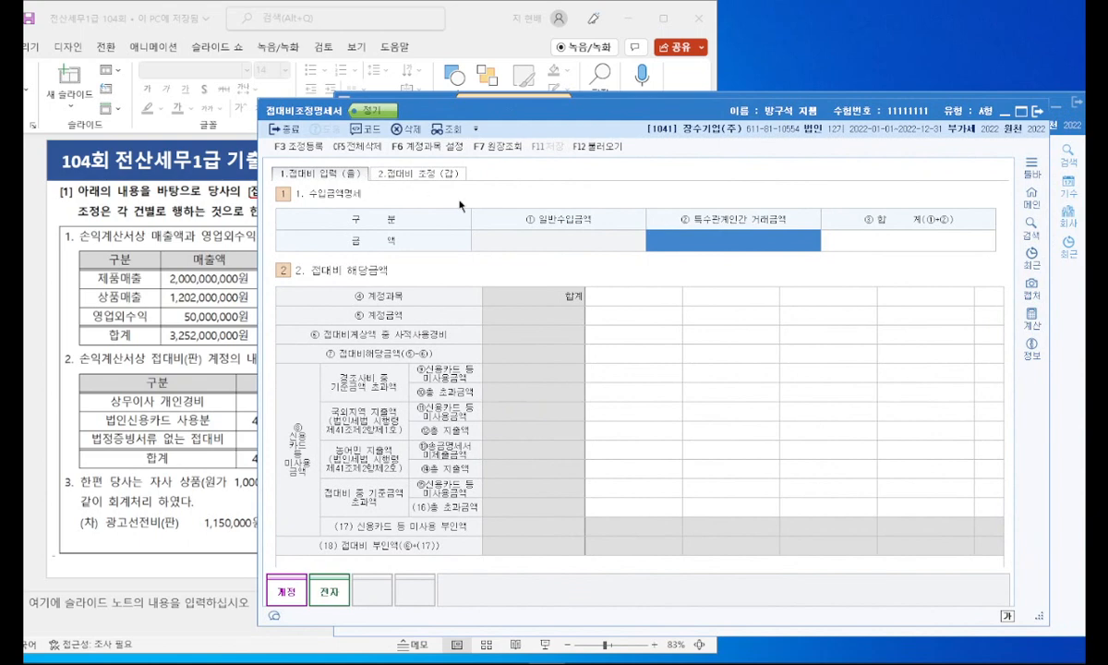
{"action": "left_click", "coordinate": [599, 147]}
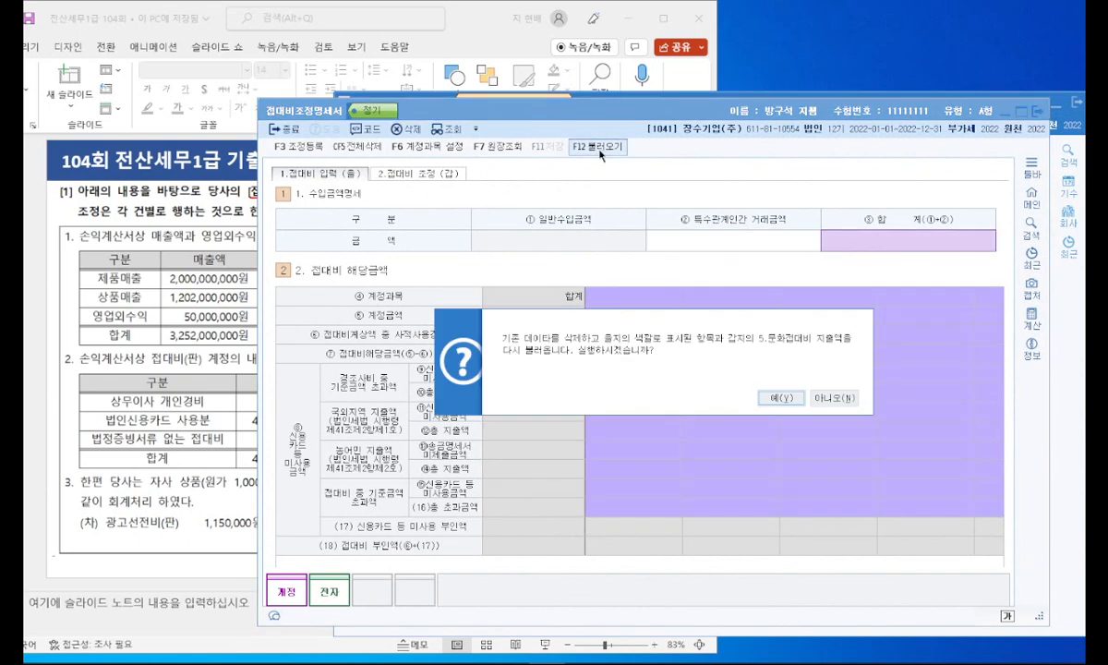
{"action": "left_click", "coordinate": [781, 398]}
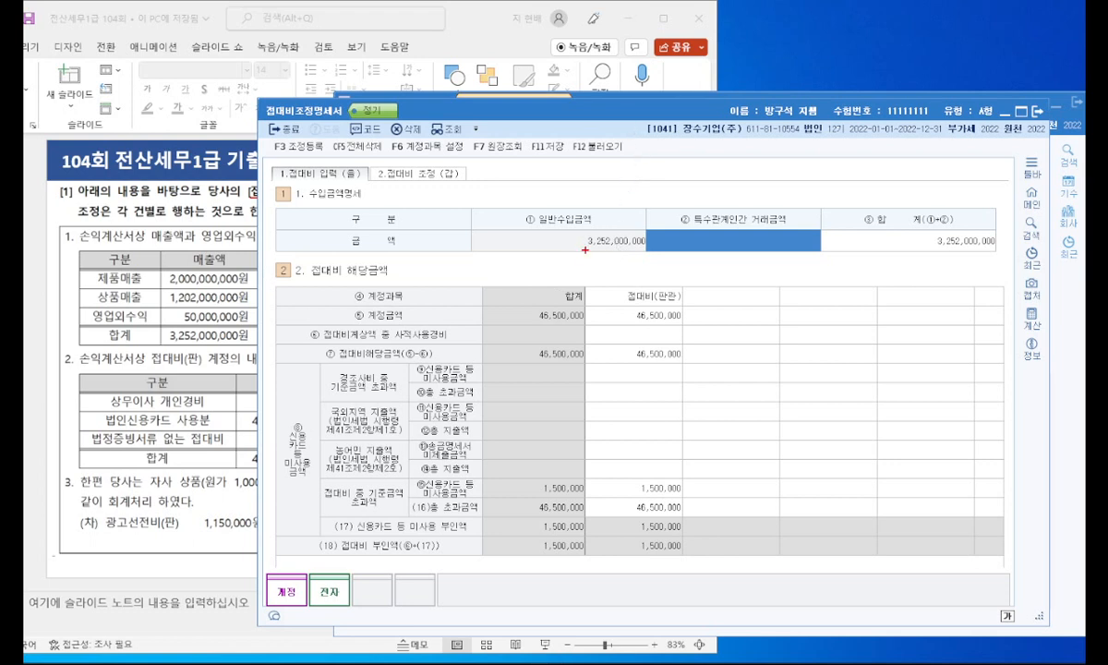
Step: Check the sales details on the slide and enter 100,000,000 as the 특수관계인간 거래금액
{"action": "left_click_drag", "start_coordinate": [583, 247], "coordinate": [643, 244]}
{"action": "left_click_drag", "start_coordinate": [169, 343], "coordinate": [245, 339]}
{"action": "key", "text": "Escape"}
{"action": "left_click", "coordinate": [457, 21]}
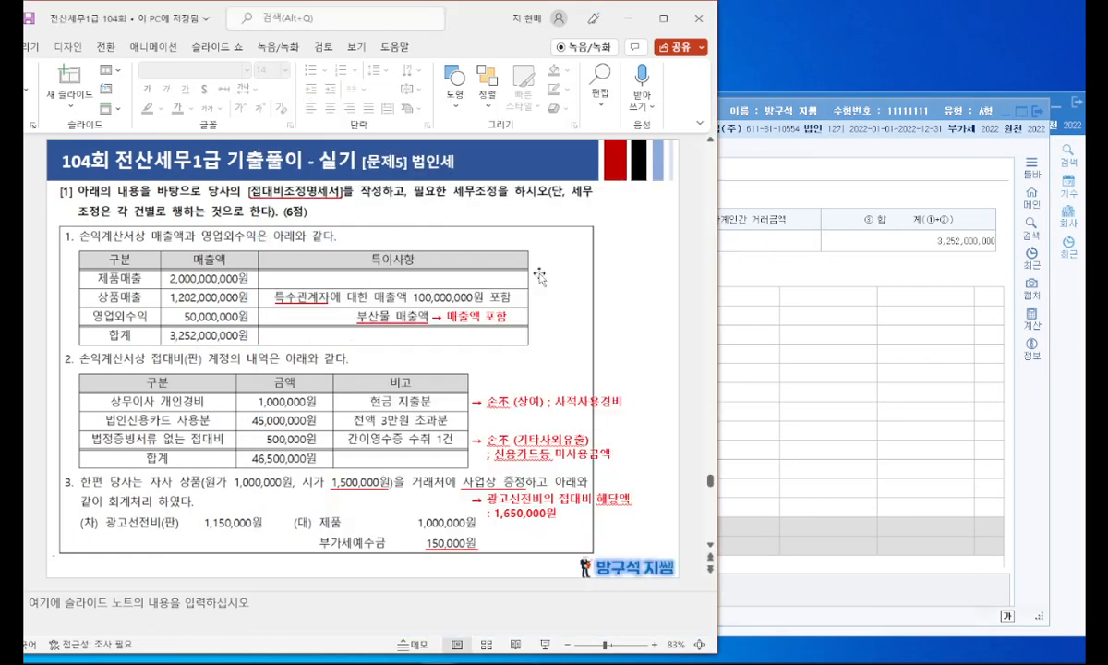
{"action": "left_click", "coordinate": [746, 243]}
{"action": "type", "text": "100000000"}
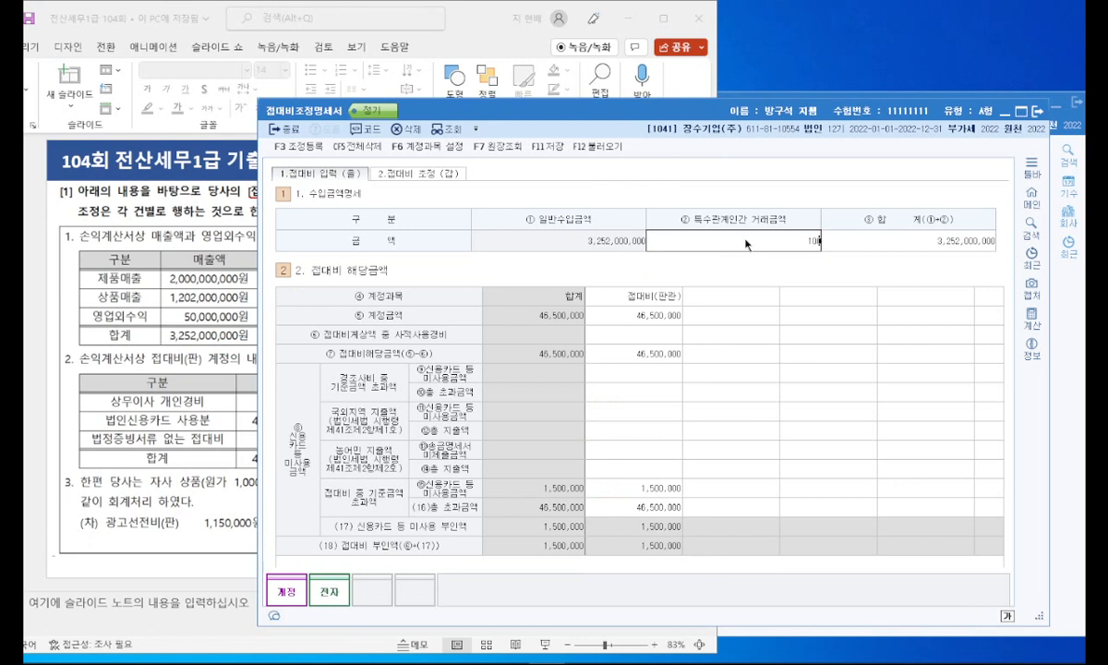
{"action": "key", "text": "Return"}
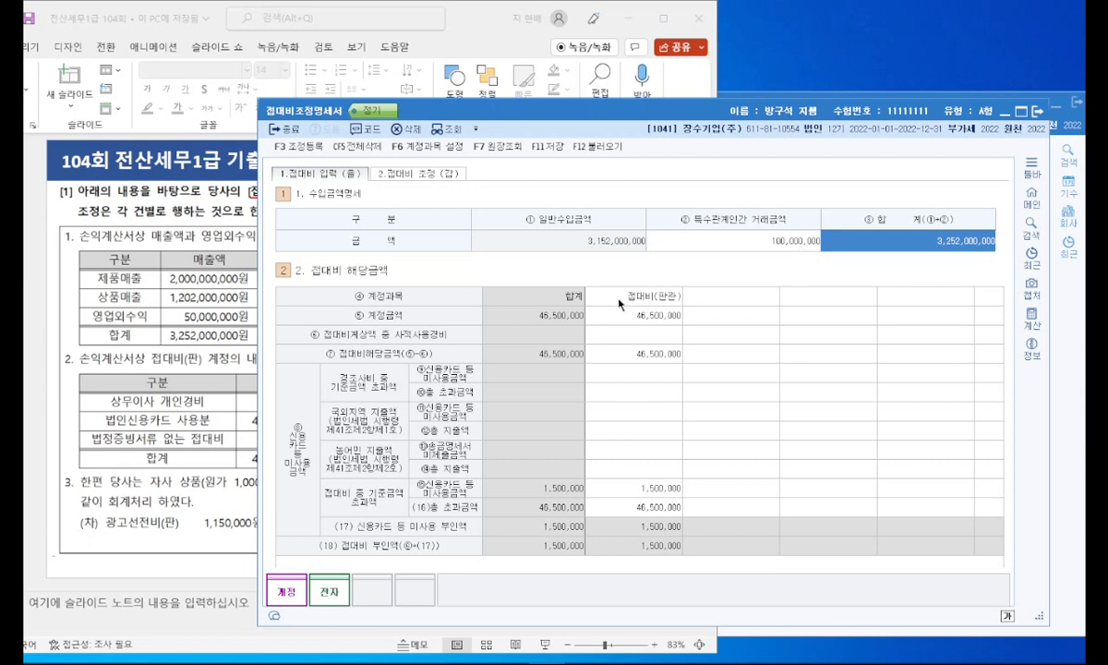
{"action": "left_click_drag", "start_coordinate": [587, 250], "coordinate": [649, 244]}
{"action": "key", "text": "Escape"}
Step: Mark the 접대비 amounts and the 광고선전비 entry in the problem, noting 1,650,000 for the donated goods
{"action": "left_click_drag", "start_coordinate": [507, 109], "coordinate": [592, 109]}
{"action": "left_click_drag", "start_coordinate": [248, 459], "coordinate": [270, 454]}
{"action": "left_click_drag", "start_coordinate": [705, 318], "coordinate": [748, 315]}
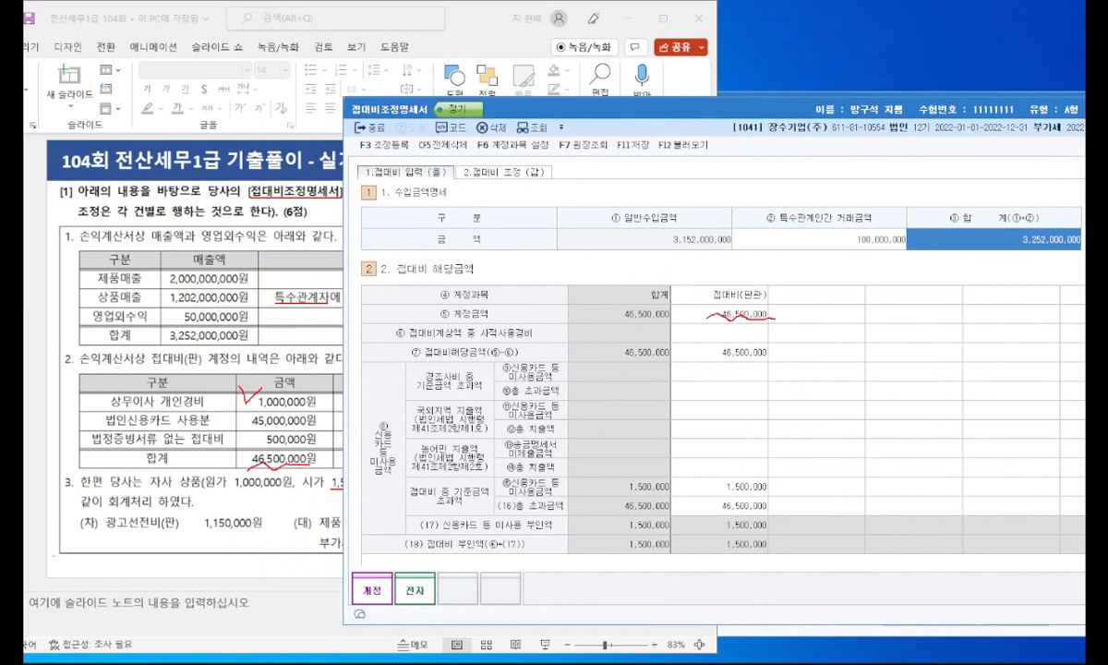
{"action": "left_click_drag", "start_coordinate": [245, 430], "coordinate": [277, 421]}
{"action": "mouse_move", "coordinate": [140, 498]}
{"action": "left_mouse_down"}
{"action": "mouse_move", "coordinate": [113, 529]}
{"action": "mouse_move", "coordinate": [150, 503]}
{"action": "left_mouse_up"}
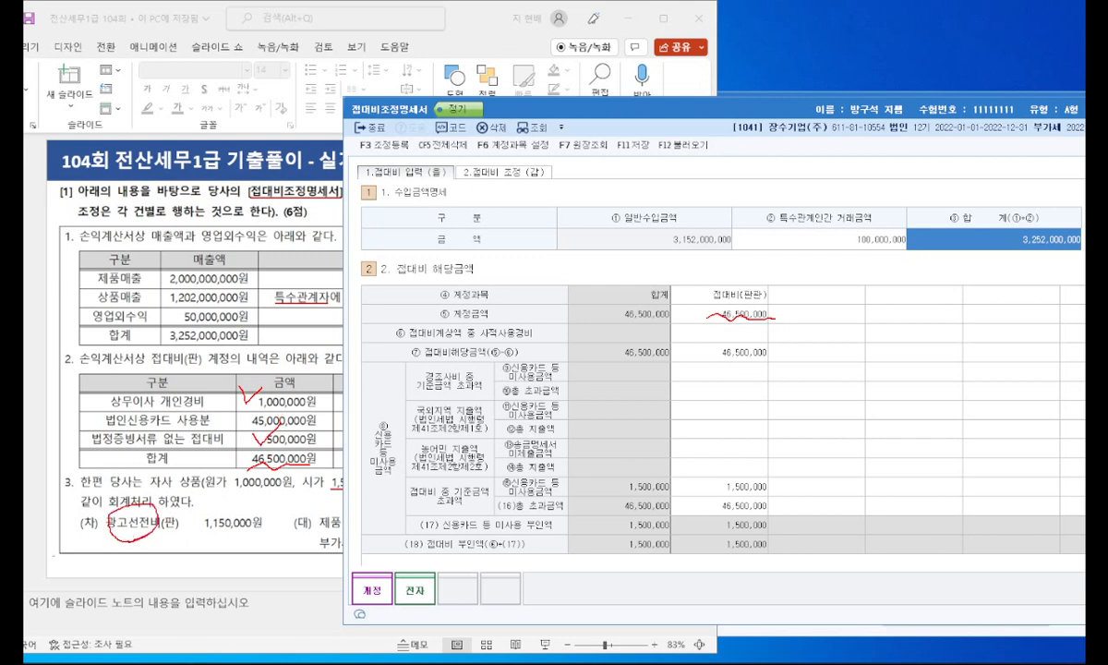
{"action": "mouse_move", "coordinate": [343, 489]}
{"action": "left_mouse_down"}
{"action": "mouse_move", "coordinate": [322, 473]}
{"action": "mouse_move", "coordinate": [333, 495]}
{"action": "left_mouse_up"}
{"action": "mouse_move", "coordinate": [339, 544]}
{"action": "left_mouse_down"}
{"action": "mouse_move", "coordinate": [359, 532]}
{"action": "mouse_move", "coordinate": [340, 542]}
{"action": "left_mouse_up"}
{"action": "mouse_move", "coordinate": [330, 499]}
{"action": "left_mouse_down"}
{"action": "mouse_move", "coordinate": [323, 549]}
{"action": "mouse_move", "coordinate": [280, 552]}
{"action": "mouse_move", "coordinate": [361, 558]}
{"action": "left_mouse_up"}
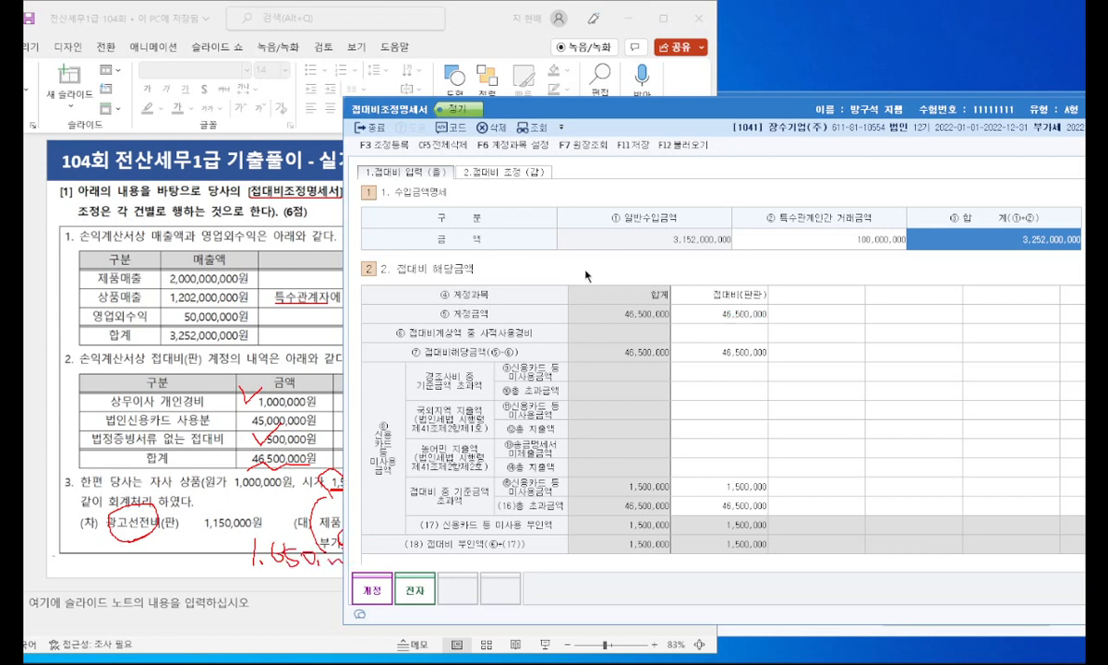
{"action": "key", "text": "Escape"}
Step: Enter 1,000,000 as the 사적사용경비 in the 접대비(판관) column
{"action": "left_click", "coordinate": [723, 327]}
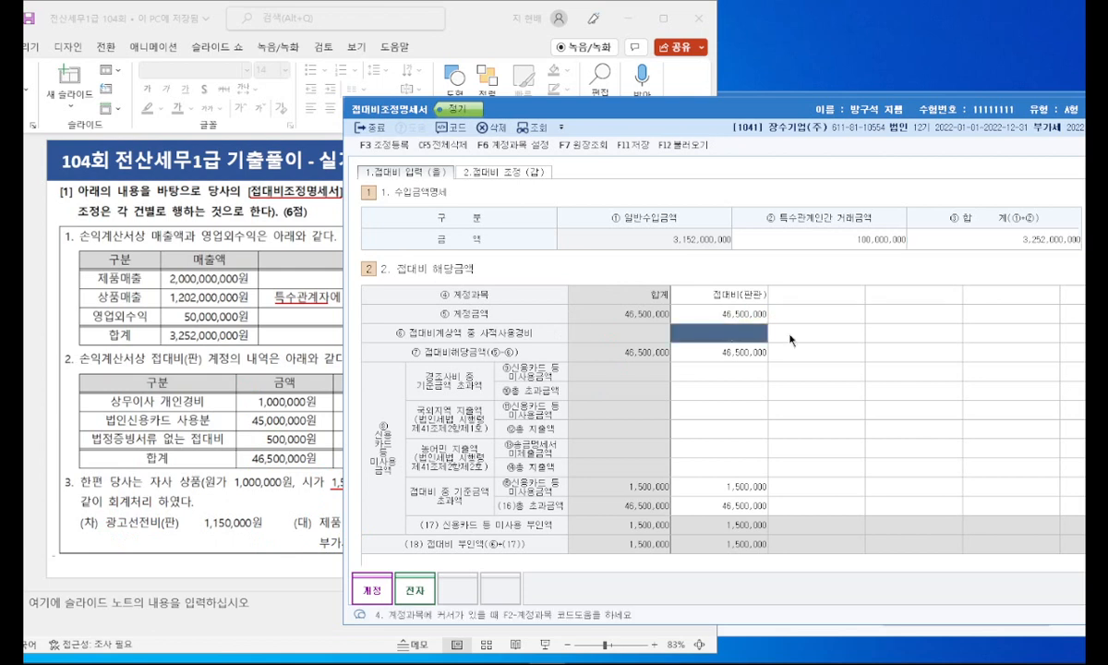
{"action": "type", "text": "1000000"}
{"action": "key", "text": "Return"}
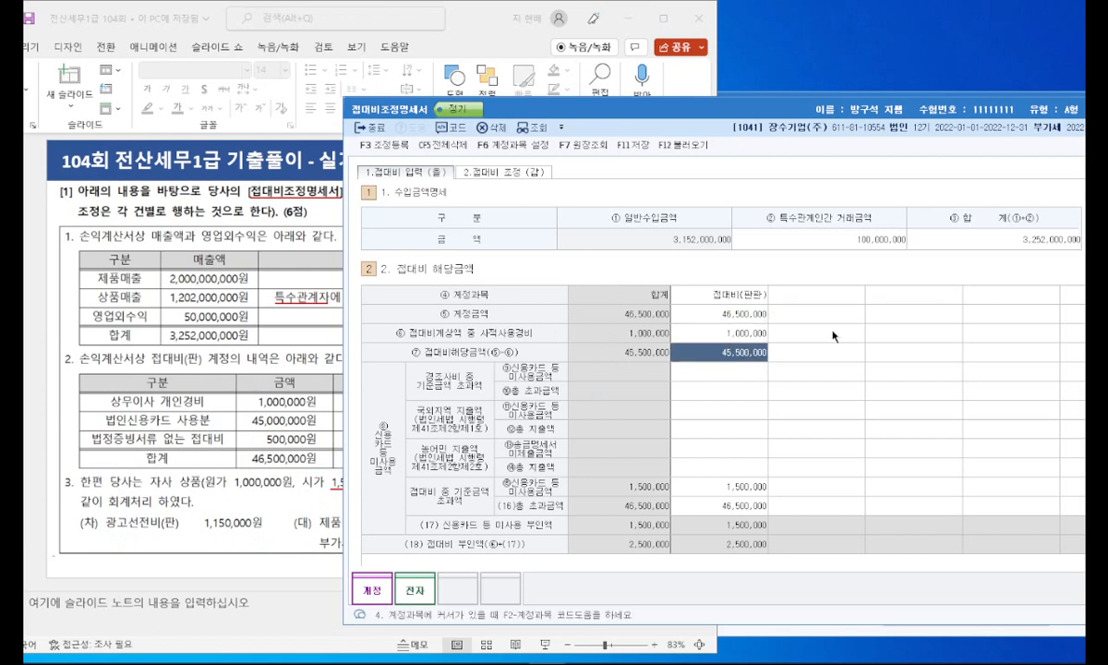
Step: Check the undocumented expense on the slide and set the 접대비(판관) 신용카드 등 미사용금액 over the 기준금액 to 500,000
{"action": "left_click", "coordinate": [729, 486]}
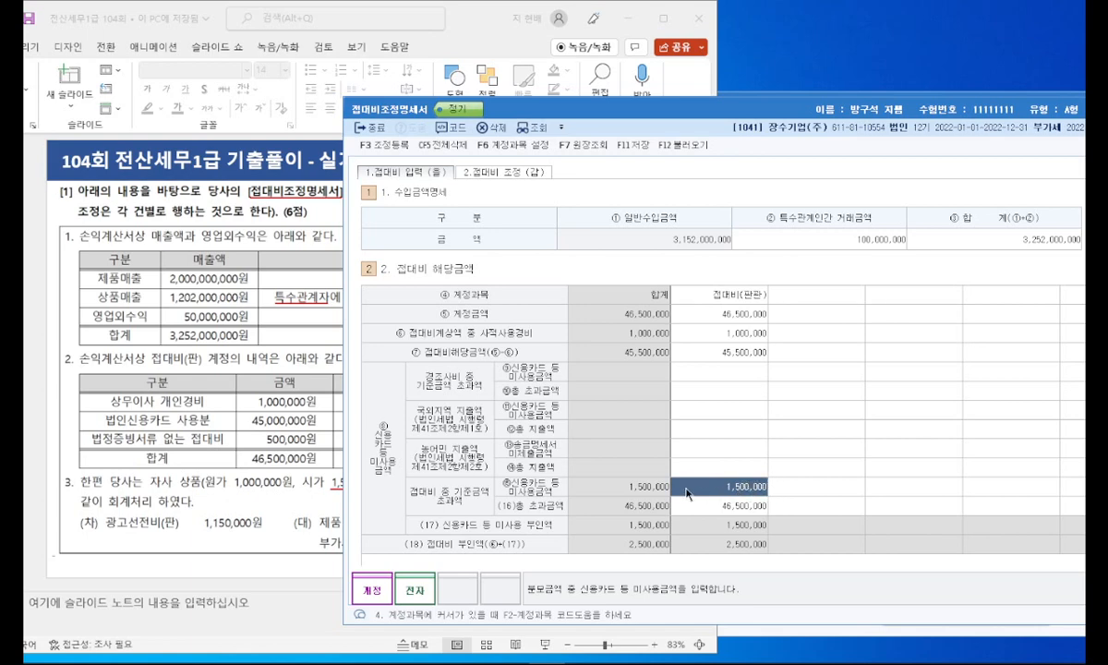
{"action": "left_click", "coordinate": [277, 476]}
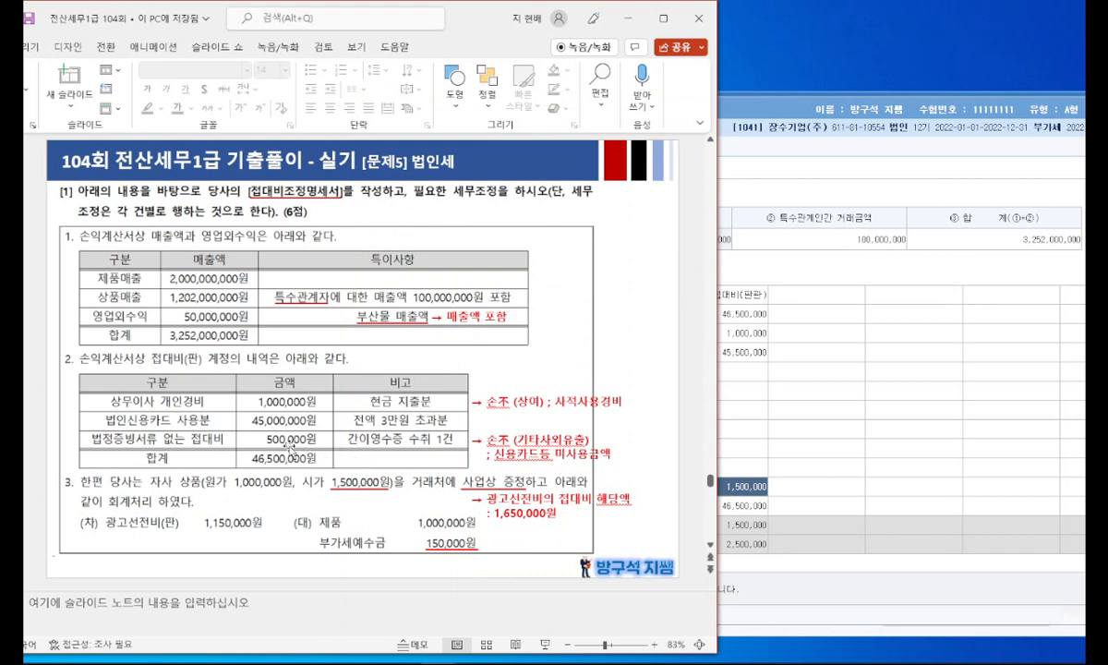
{"action": "left_click", "coordinate": [726, 453]}
{"action": "double_click", "coordinate": [729, 485]}
{"action": "left_click_drag", "start_coordinate": [723, 483], "coordinate": [734, 484]}
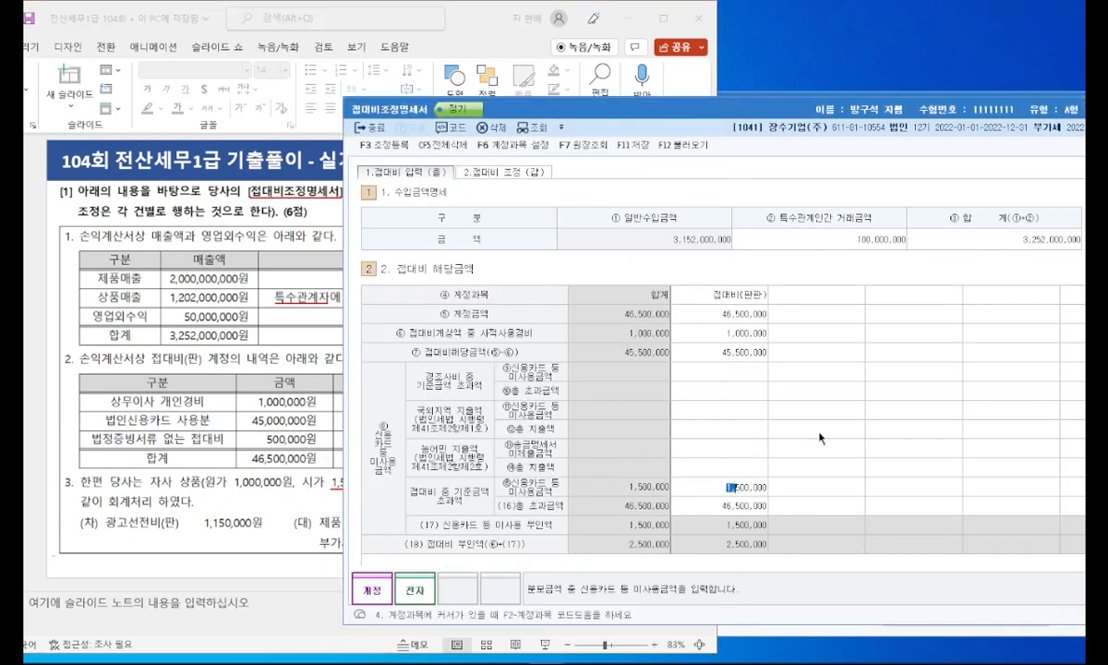
{"action": "key", "text": "Delete"}
{"action": "key", "text": "Return"}
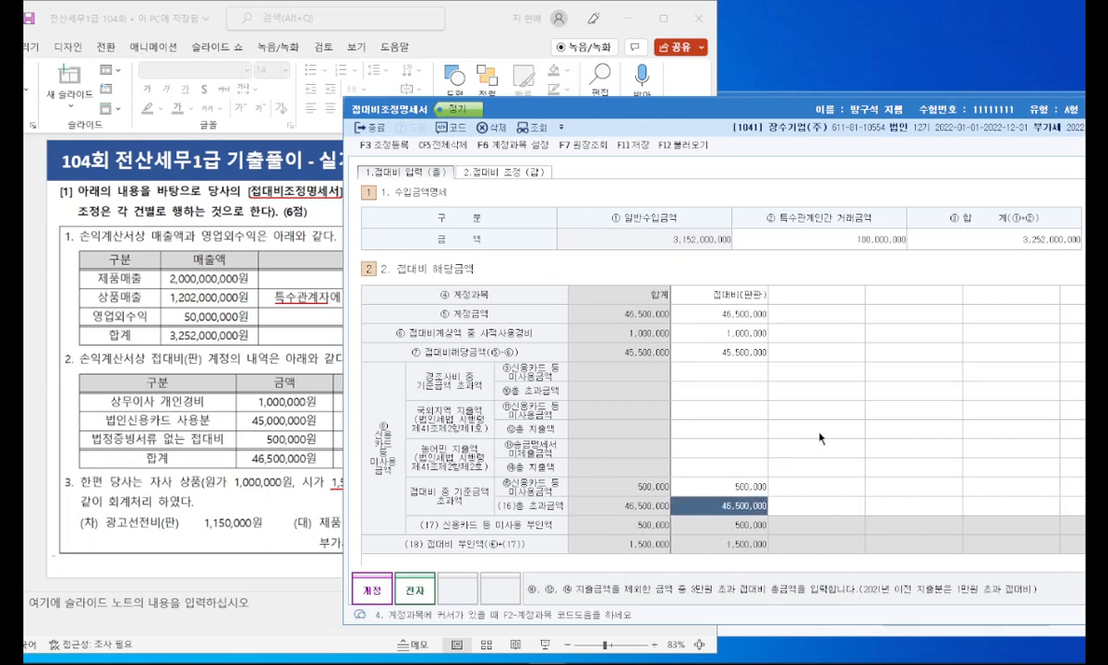
Step: Add the 판매관리비 account 0833 광고선전비 as the second 계정과목 in the 접대비 해당금액 table
{"action": "left_click", "coordinate": [803, 410]}
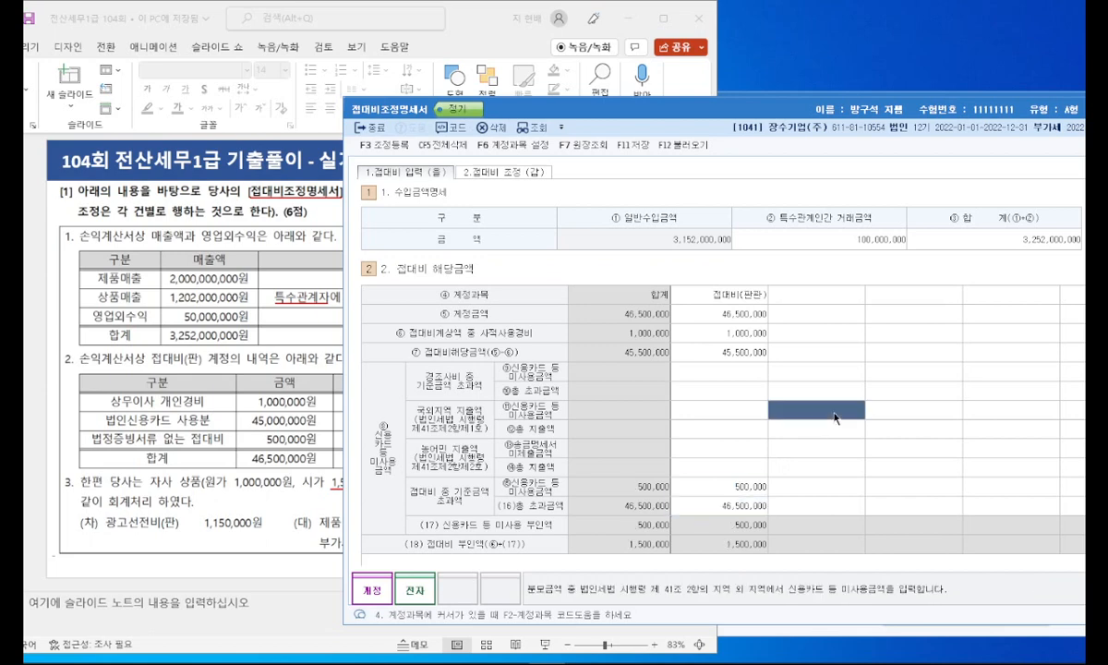
{"action": "left_click", "coordinate": [814, 297]}
{"action": "type", "text": "광"}
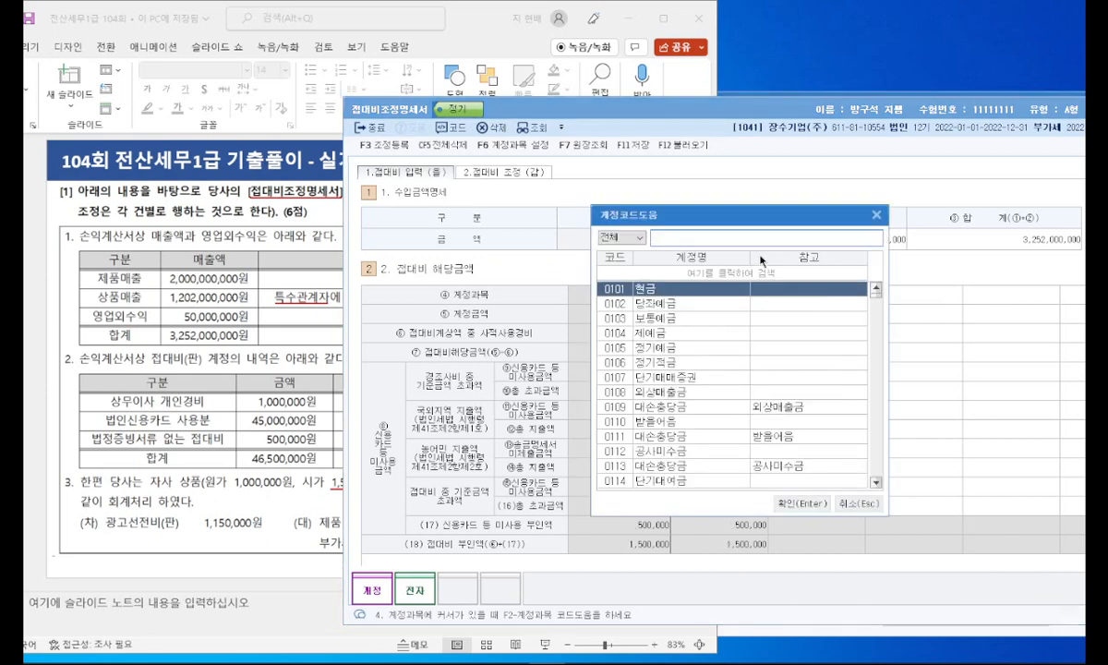
{"action": "type", "text": "고선전비"}
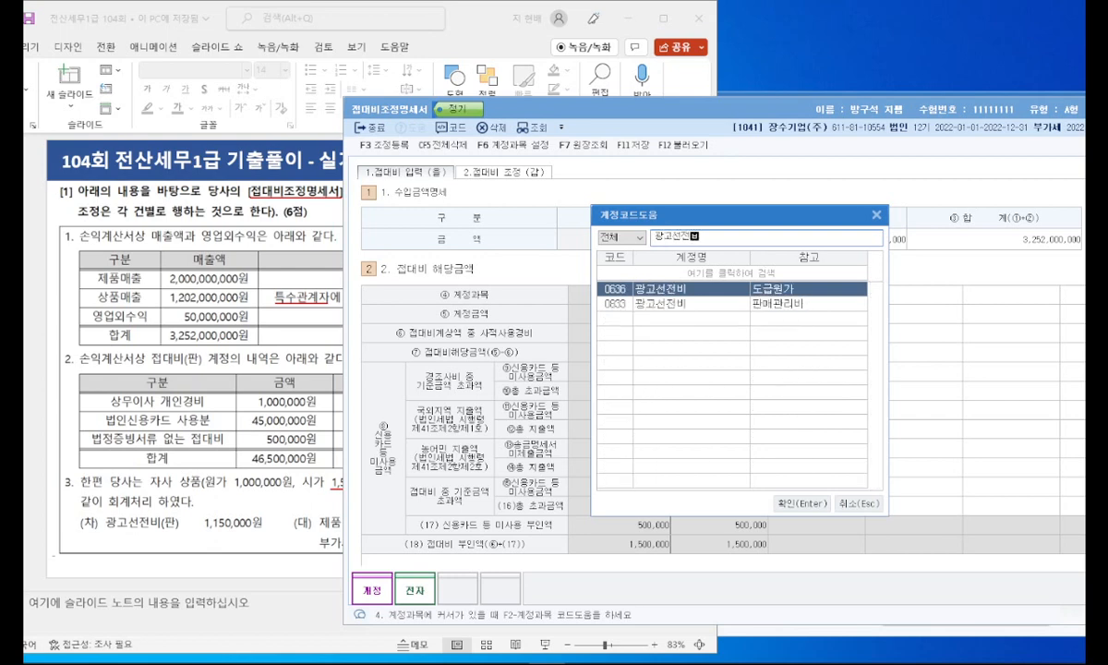
{"action": "double_click", "coordinate": [724, 305]}
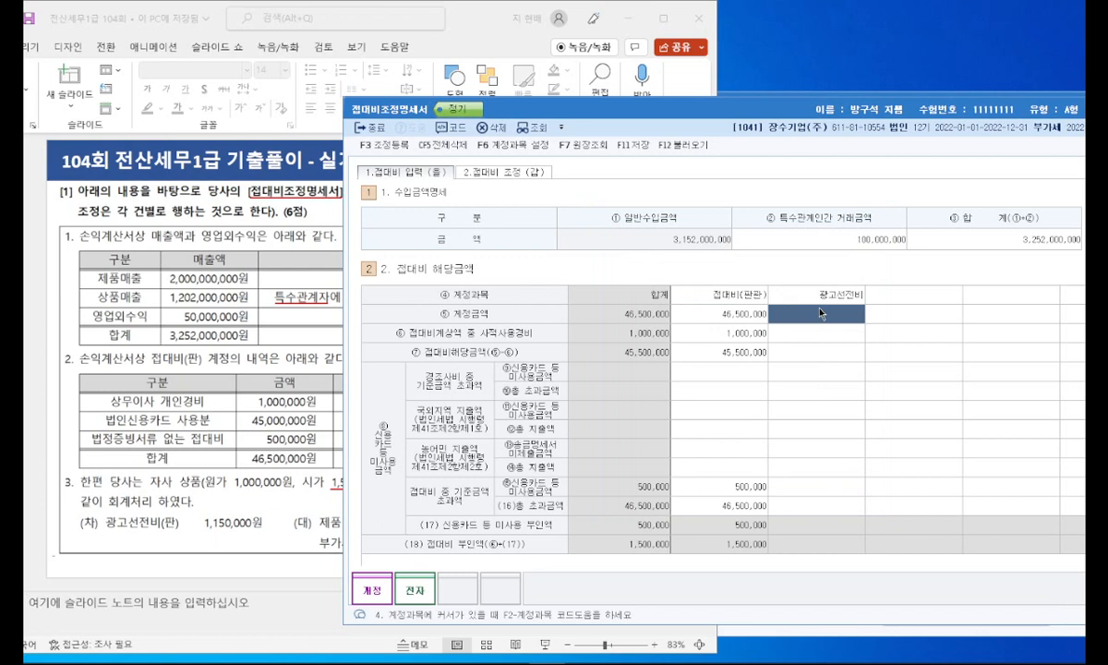
Step: Set the 계정금액 of 광고선전비 to 1,650,000
{"action": "left_click", "coordinate": [817, 313]}
{"action": "left_click_drag", "start_coordinate": [817, 312], "coordinate": [902, 317]}
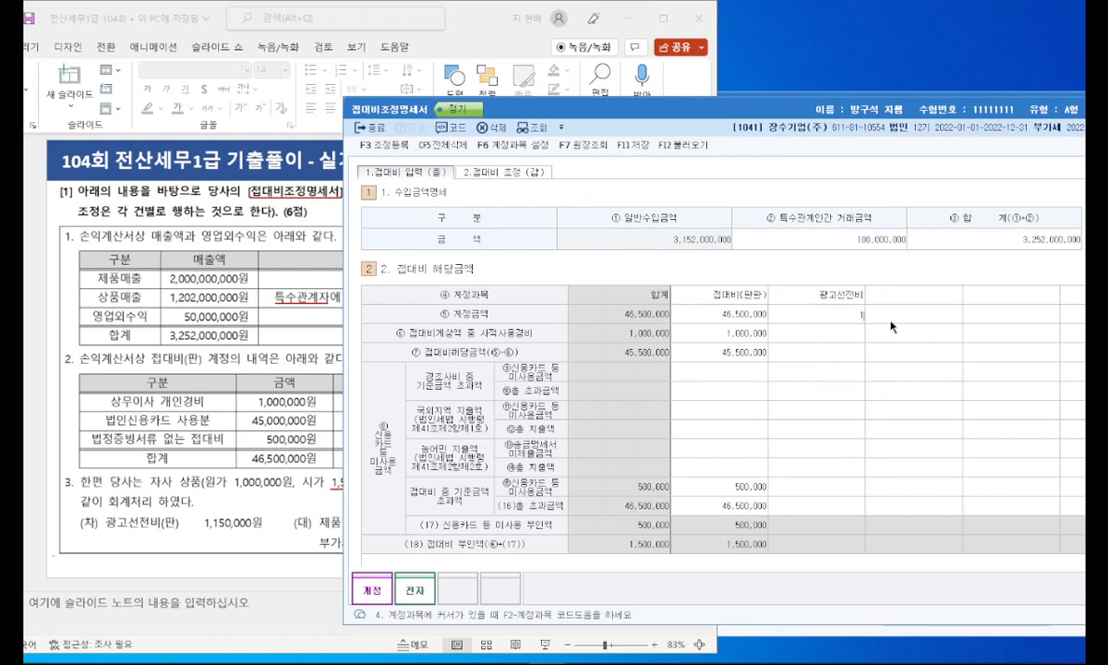
{"action": "key", "text": "Return"}
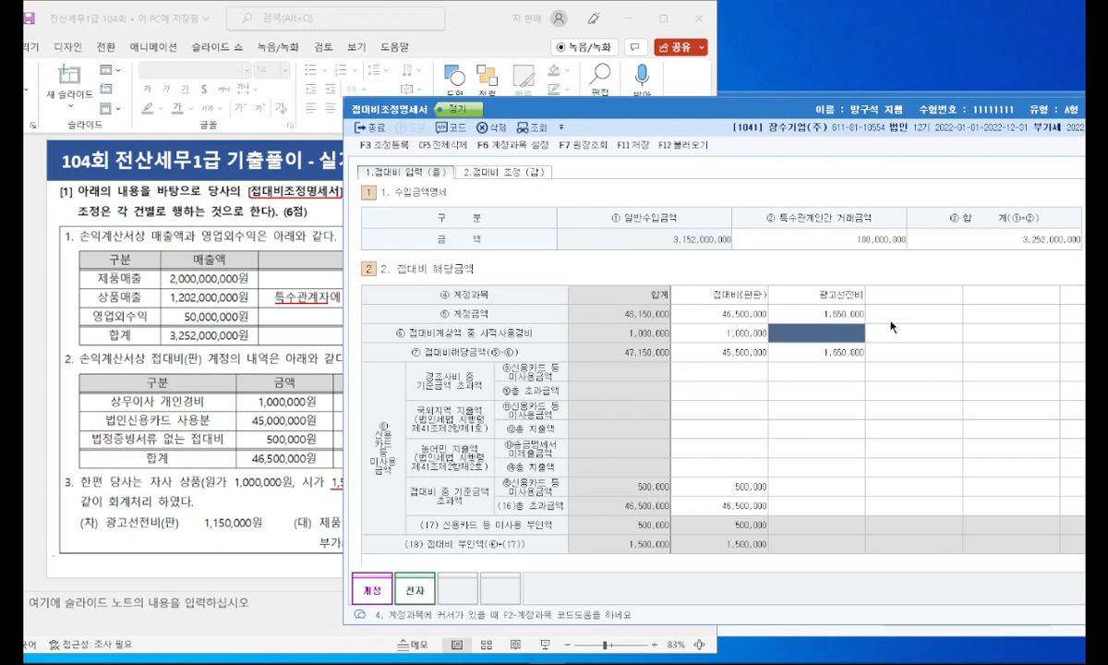
{"action": "left_click", "coordinate": [859, 357]}
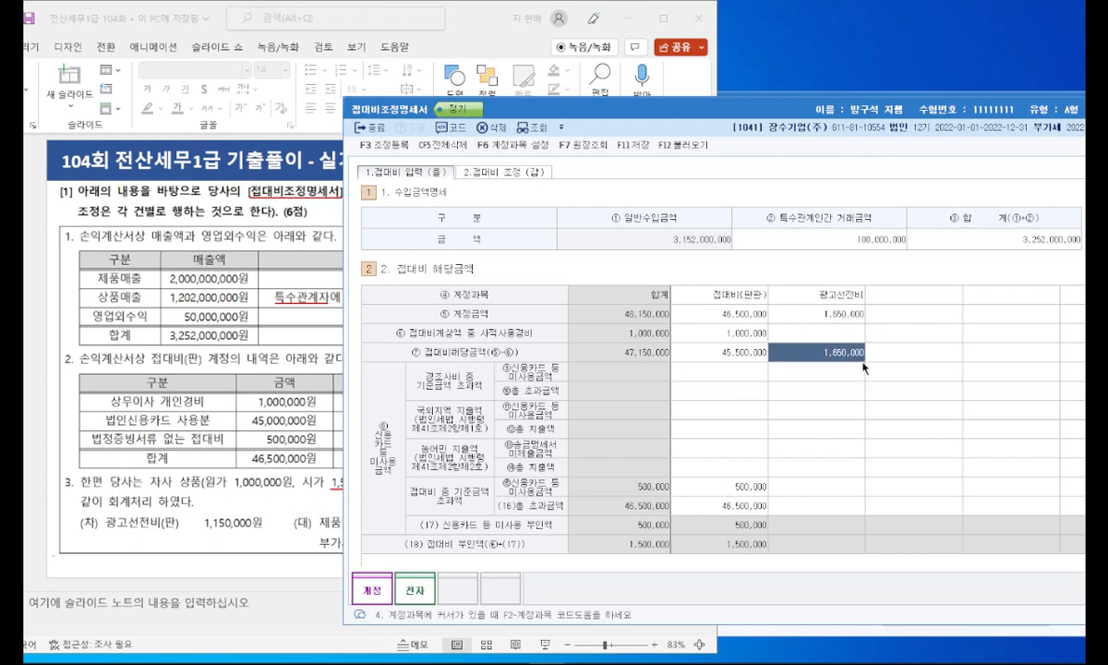
{"action": "left_click_drag", "start_coordinate": [682, 113], "coordinate": [559, 77]}
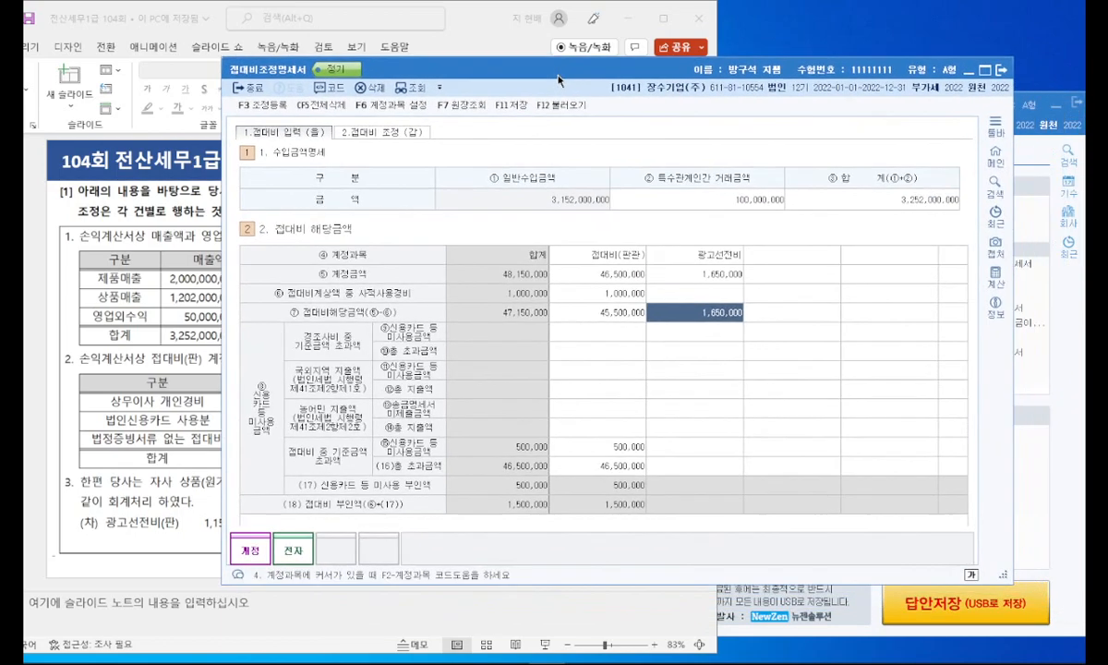
Step: Examine the 한도초과액 in the 접대비 조정(갑) section of the 접대비조정명세서
{"action": "left_click", "coordinate": [381, 132]}
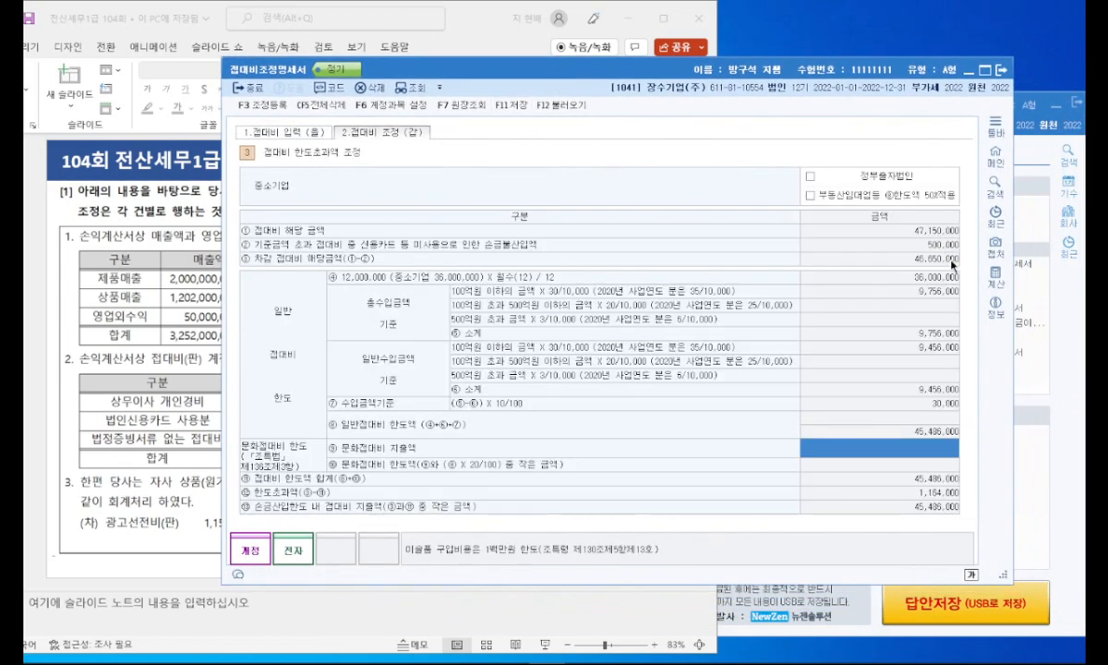
{"action": "left_click", "coordinate": [512, 663]}
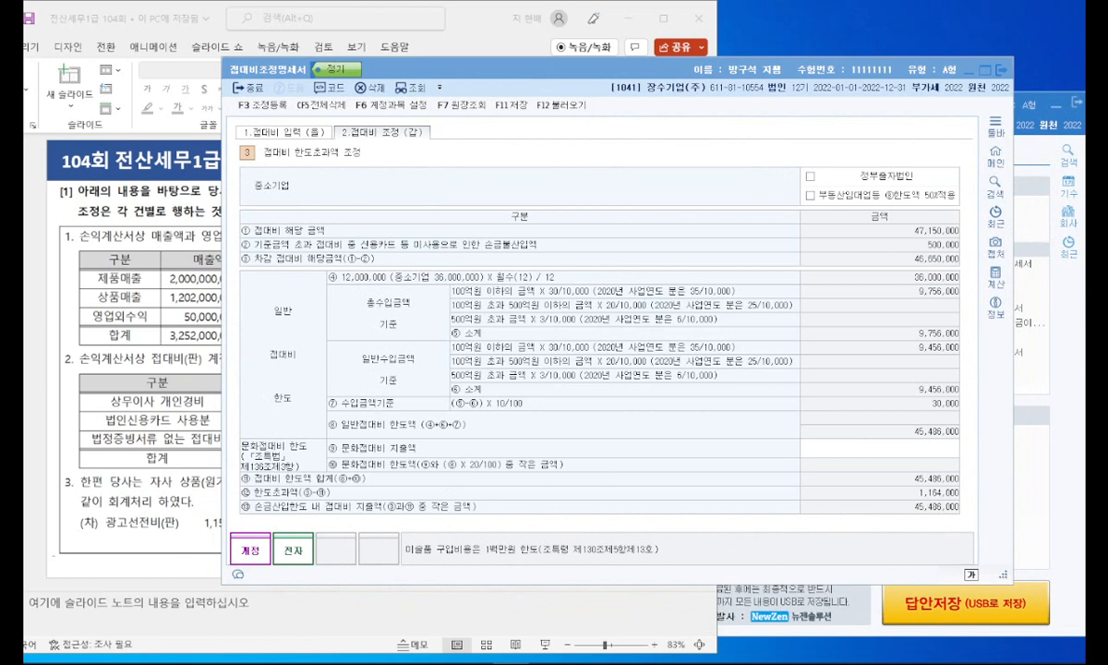
{"action": "left_click", "coordinate": [843, 229]}
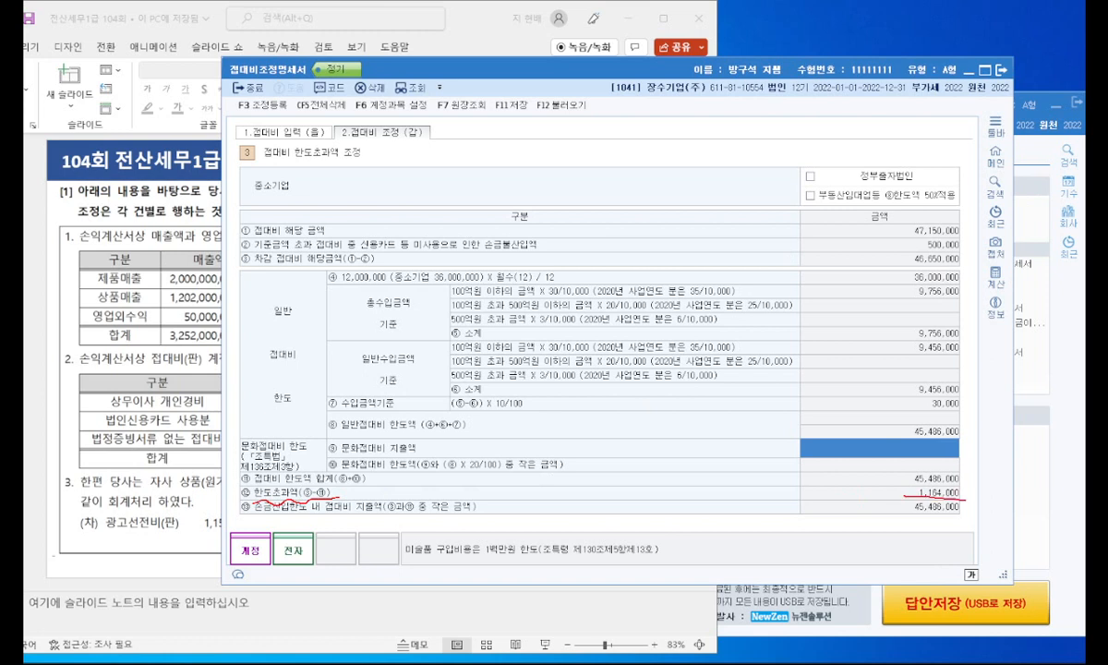
{"action": "left_click_drag", "start_coordinate": [964, 488], "coordinate": [915, 488]}
{"action": "key", "text": "Escape"}
Step: Open 조정 등록 and add 상무이사 개인경비 under 익금산입 및 손금불산입 with amount 1,000,000 and 소득처분 상여
{"action": "key", "text": "F3"}
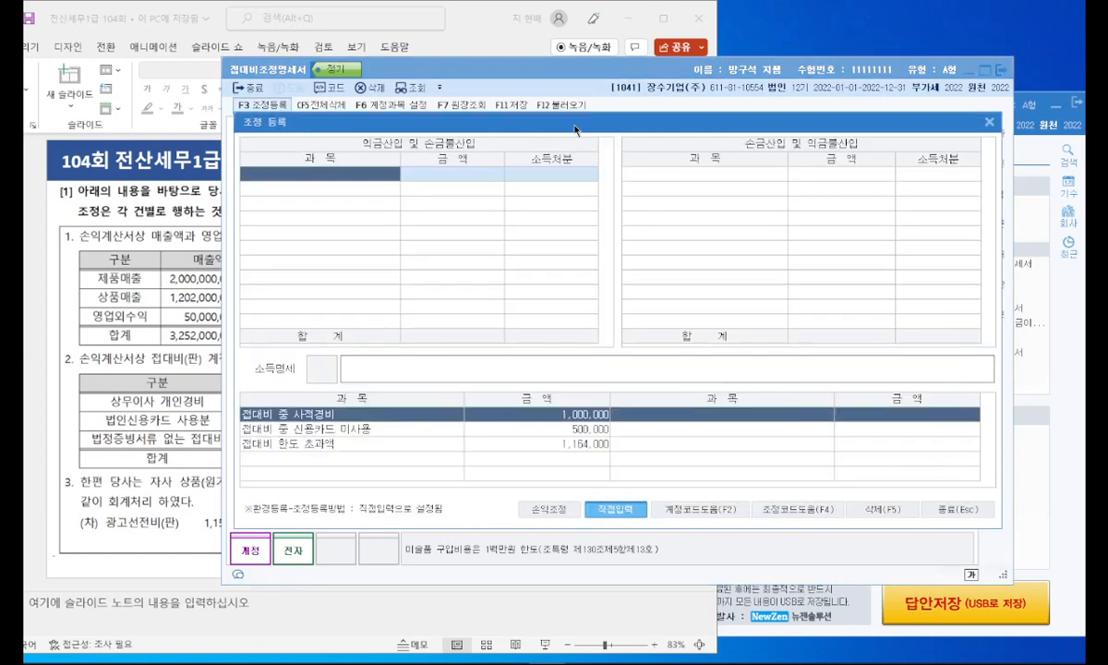
{"action": "left_click_drag", "start_coordinate": [632, 121], "coordinate": [631, 114]}
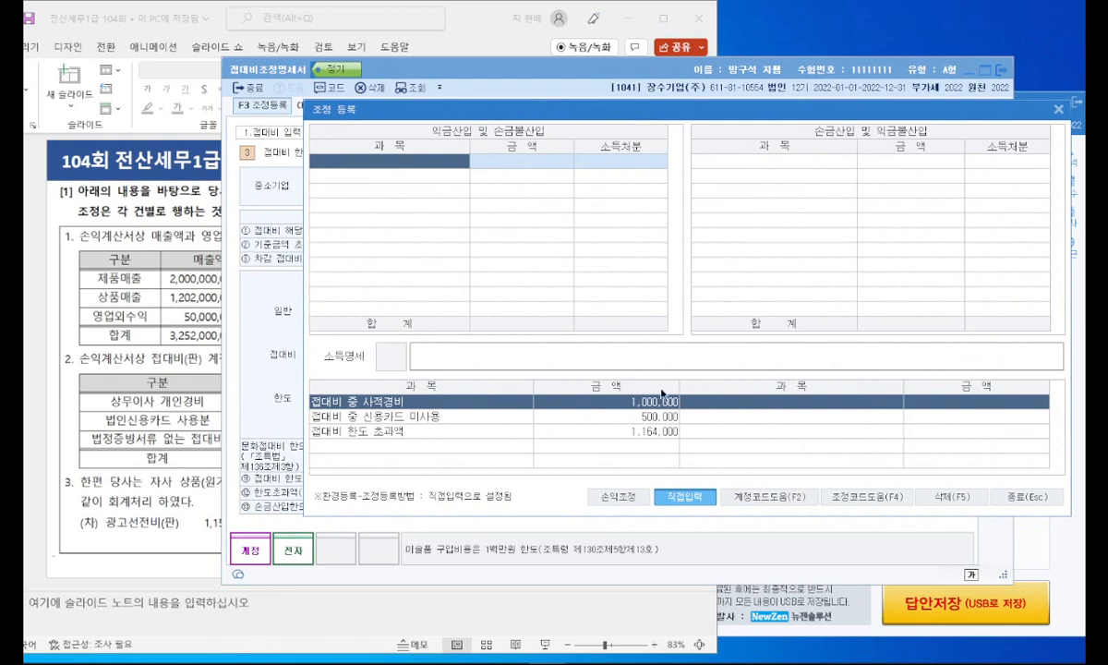
{"action": "left_click_drag", "start_coordinate": [631, 411], "coordinate": [677, 437]}
{"action": "key", "text": "Escape"}
{"action": "left_click", "coordinate": [444, 168]}
{"action": "type", "text": "상품이사 개인경비"}
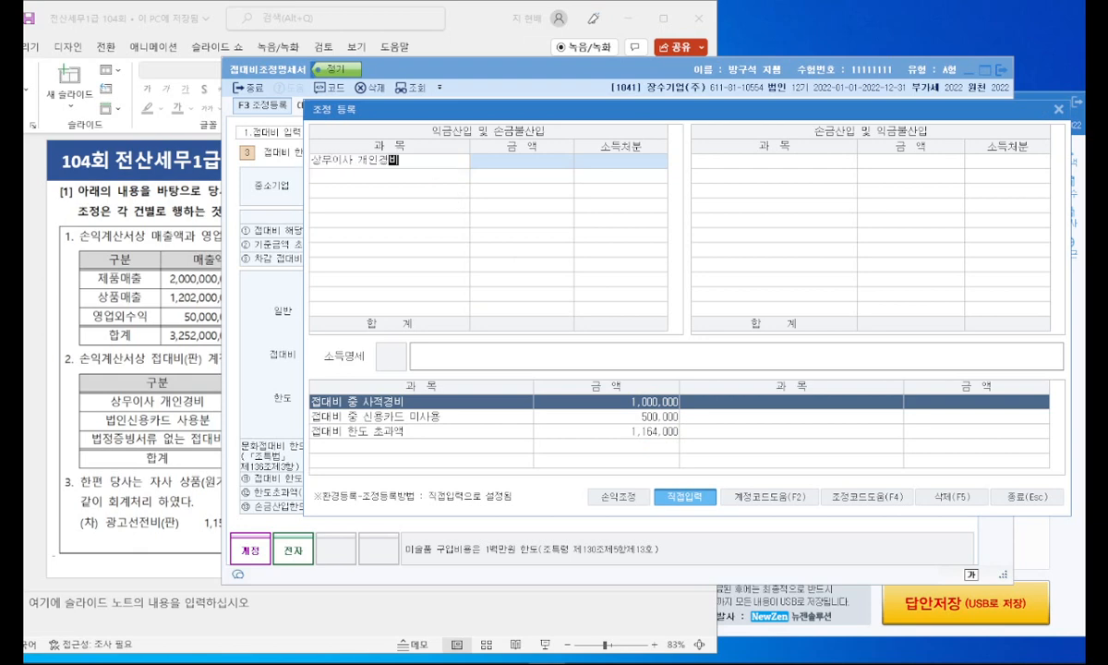
{"action": "key", "text": "Return"}
{"action": "type", "text": "1000000"}
{"action": "key", "text": "Return"}
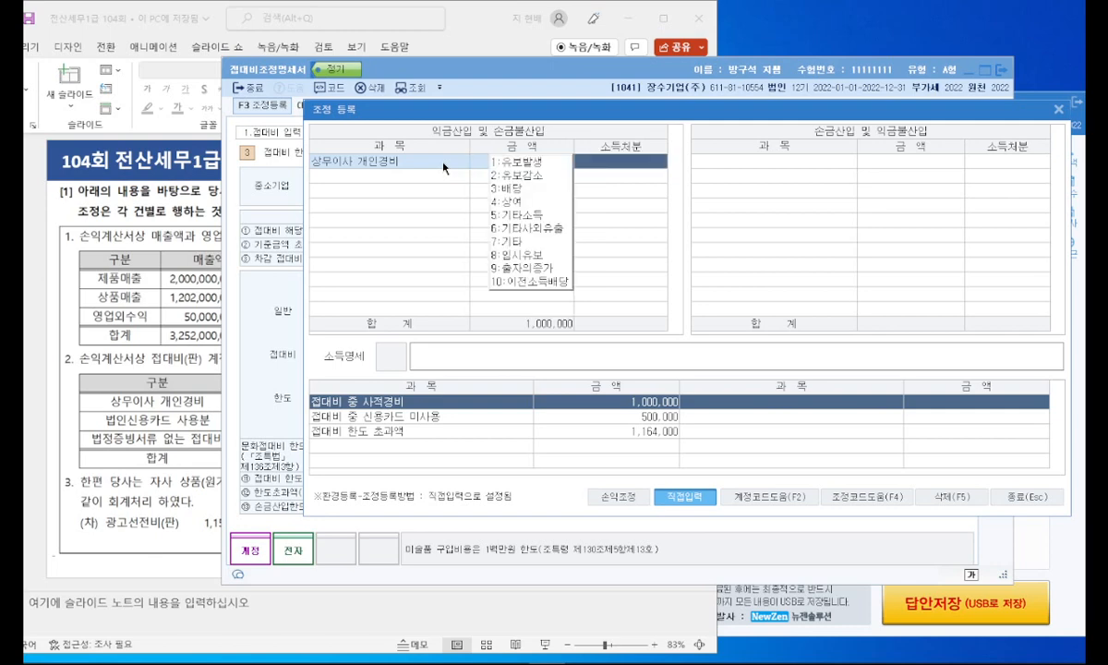
{"action": "left_click", "coordinate": [499, 202]}
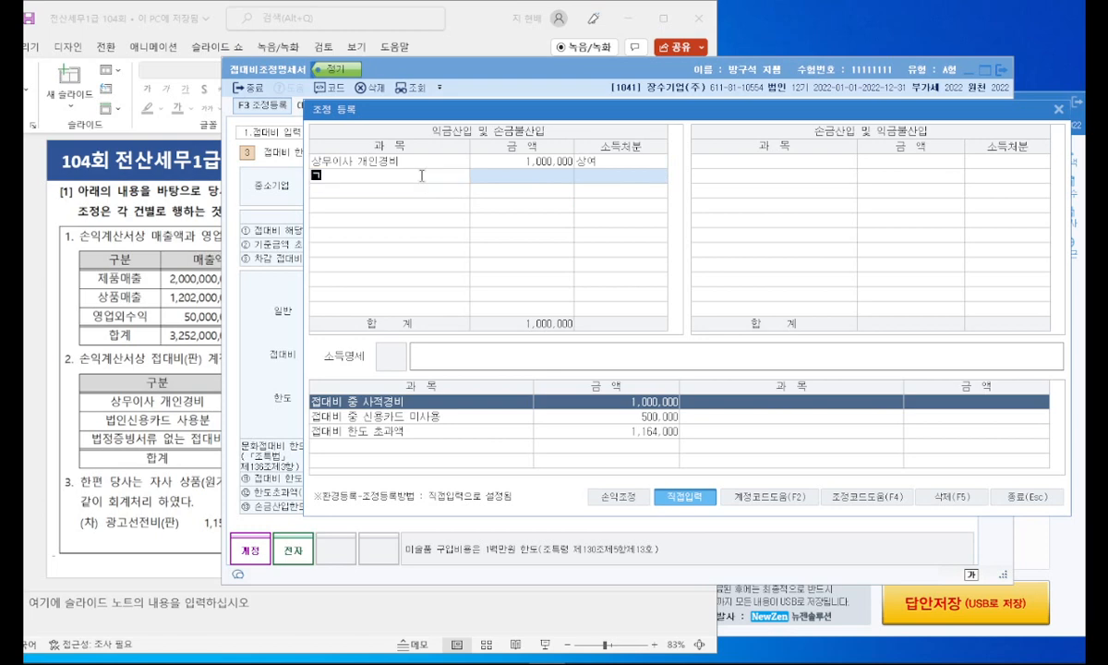
Step: Check the item wording on the slide and add 법정증빙서류 없는 접대비 under 손금불산입 with amount 500,000 and 소득처분 기타사외유출
{"action": "left_click", "coordinate": [169, 340]}
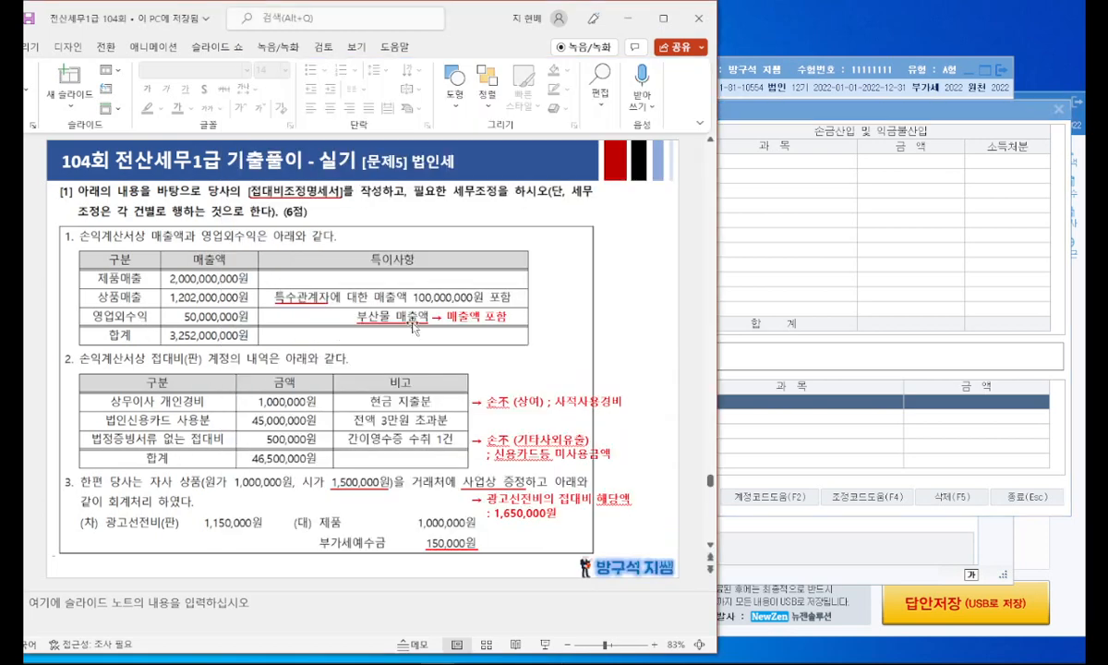
{"action": "left_click", "coordinate": [724, 232]}
{"action": "left_click", "coordinate": [430, 187]}
{"action": "type", "text": "법정증빙"}
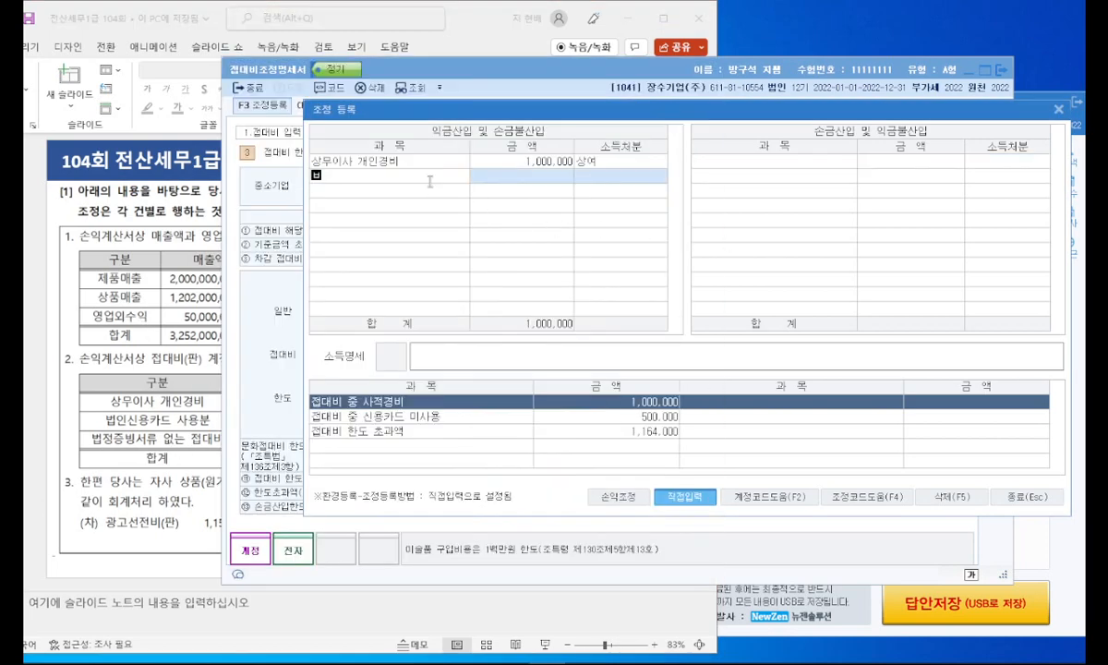
{"action": "type", "text": "서류 없"}
{"action": "type", "text": "접대"}
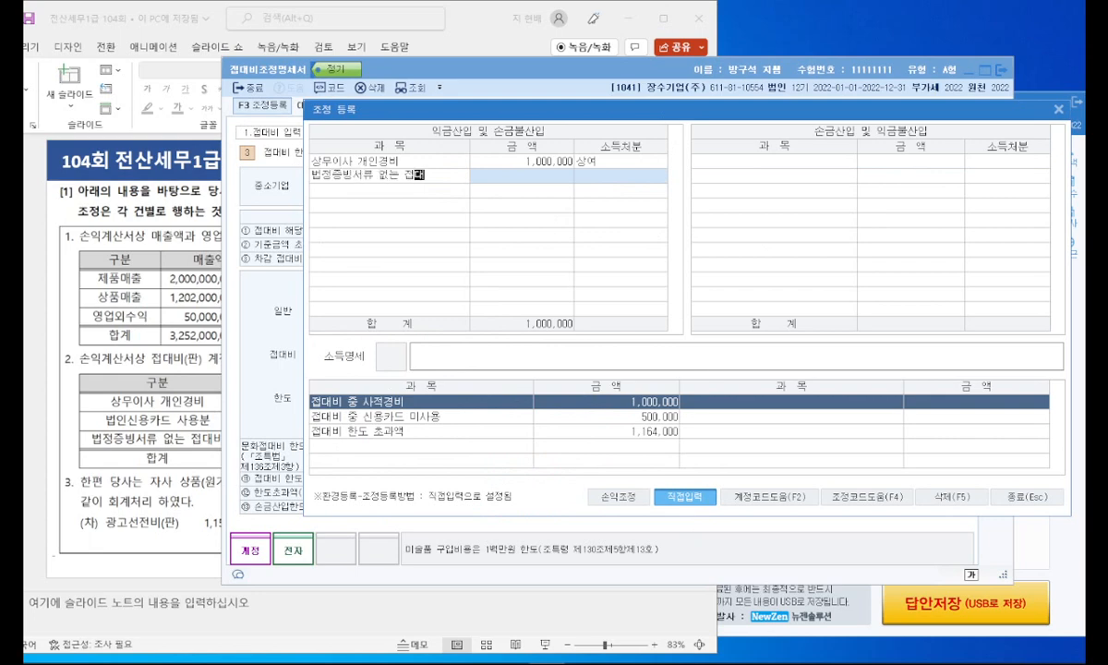
{"action": "type", "text": "비"}
{"action": "key", "text": "Return"}
{"action": "type", "text": "500000"}
{"action": "key", "text": "Return"}
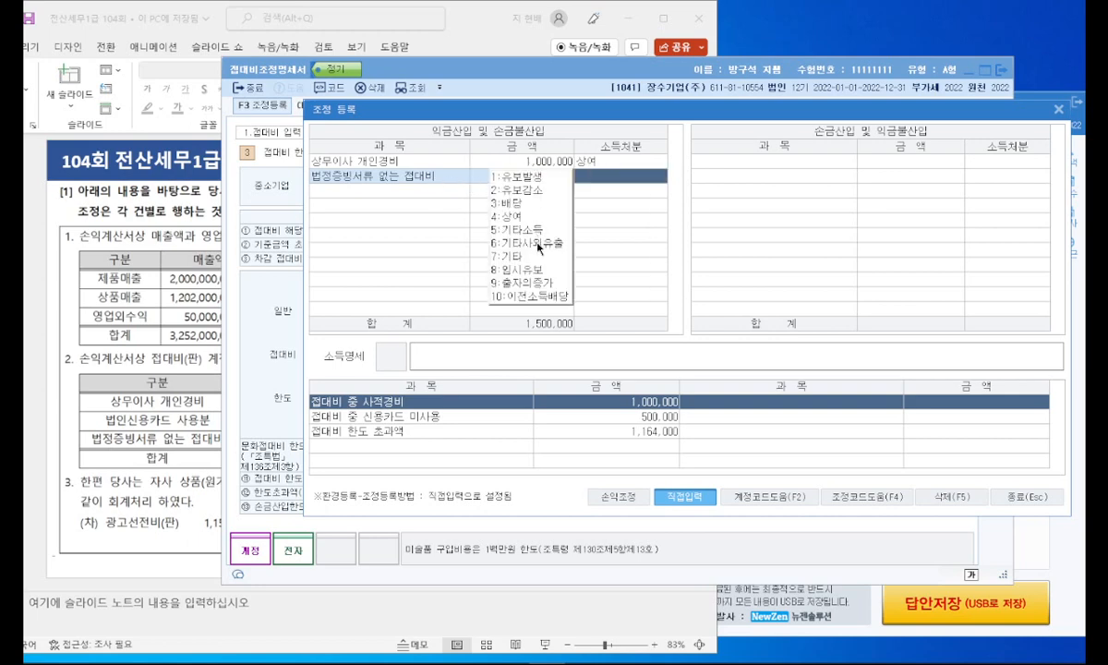
{"action": "left_click", "coordinate": [506, 242]}
Step: Add 접대비 한도초과액 under 익금산입 및 손금불산입 with amount 1,164,000 and 소득처분 기타사외유출
{"action": "left_click", "coordinate": [441, 191]}
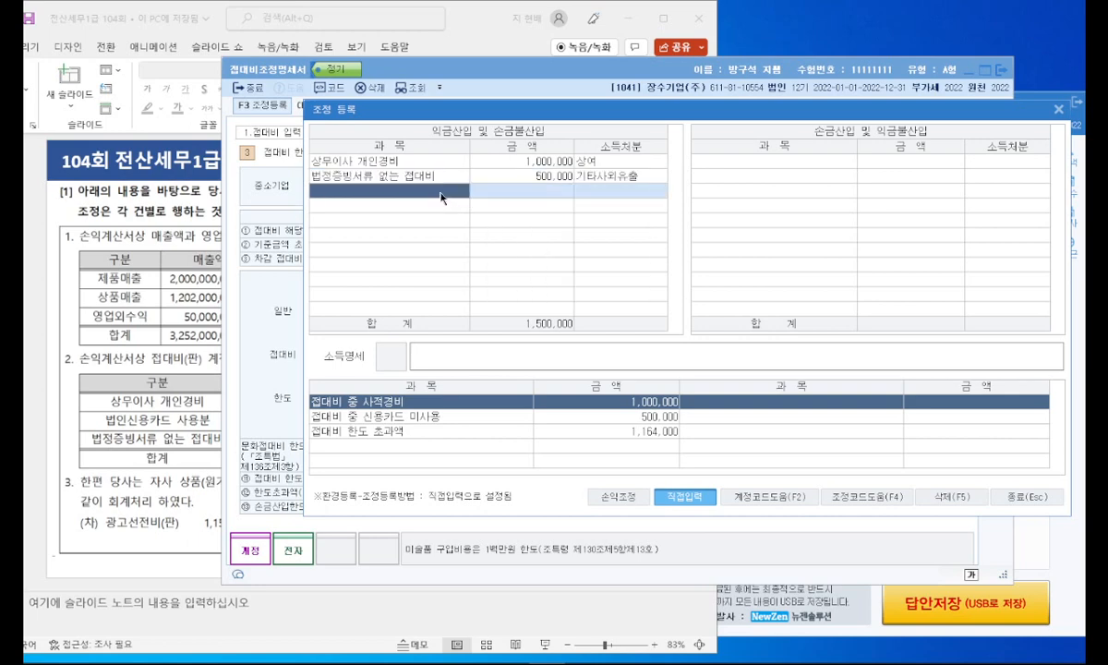
{"action": "type", "text": "접대비 한도초과액"}
{"action": "key", "text": "Return"}
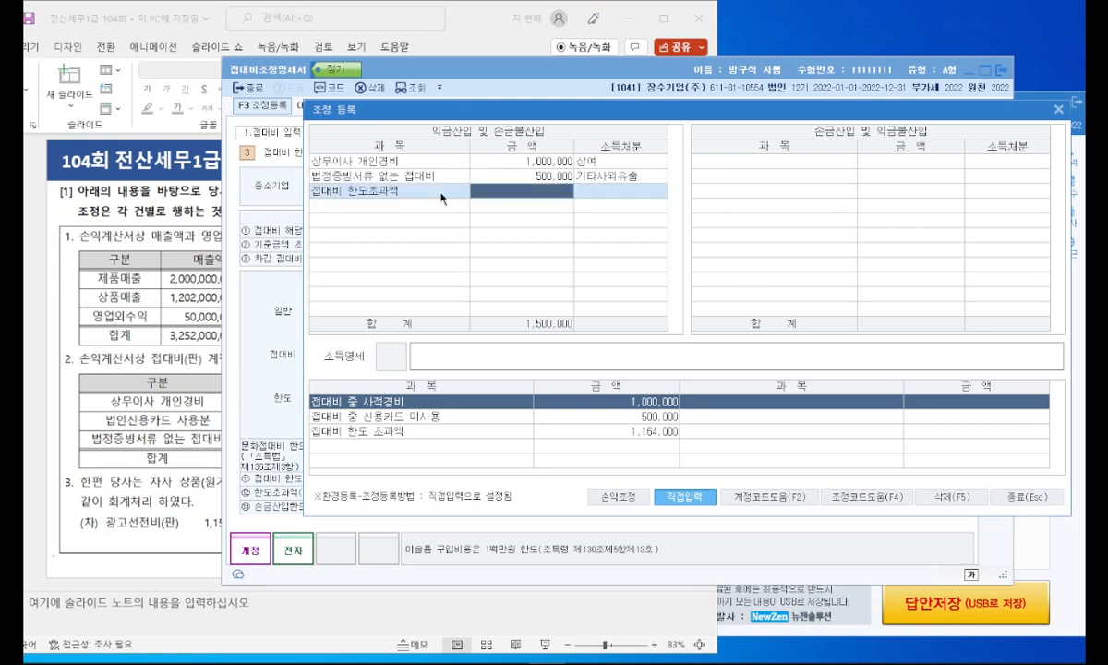
{"action": "type", "text": "11,640,000"}
{"action": "key", "text": "BackSpace"}
{"action": "key", "text": "Return"}
{"action": "left_click", "coordinate": [531, 251]}
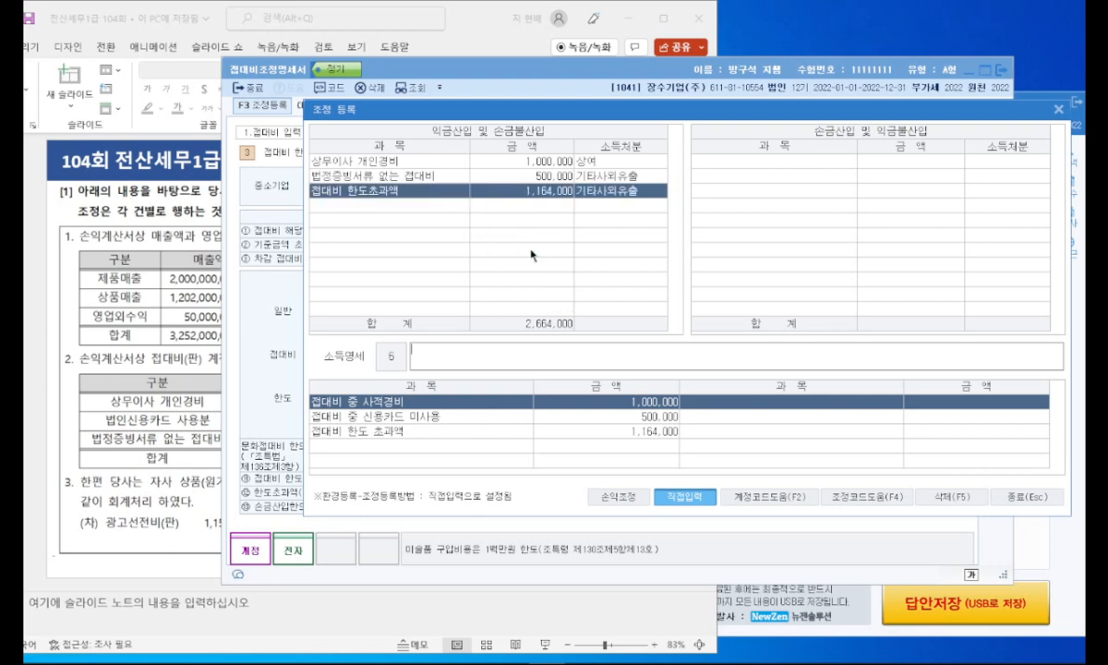
Step: Leave 조정 등록 and close the 접대비조정명세서, saving the work
{"action": "left_click", "coordinate": [1006, 495]}
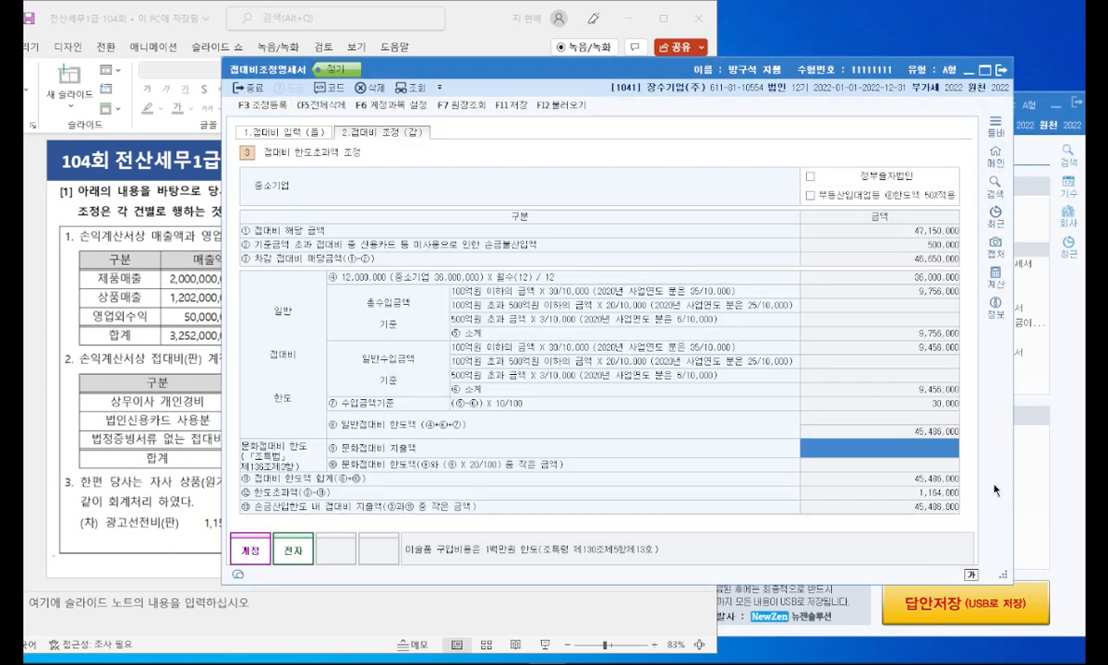
{"action": "left_click", "coordinate": [1001, 69]}
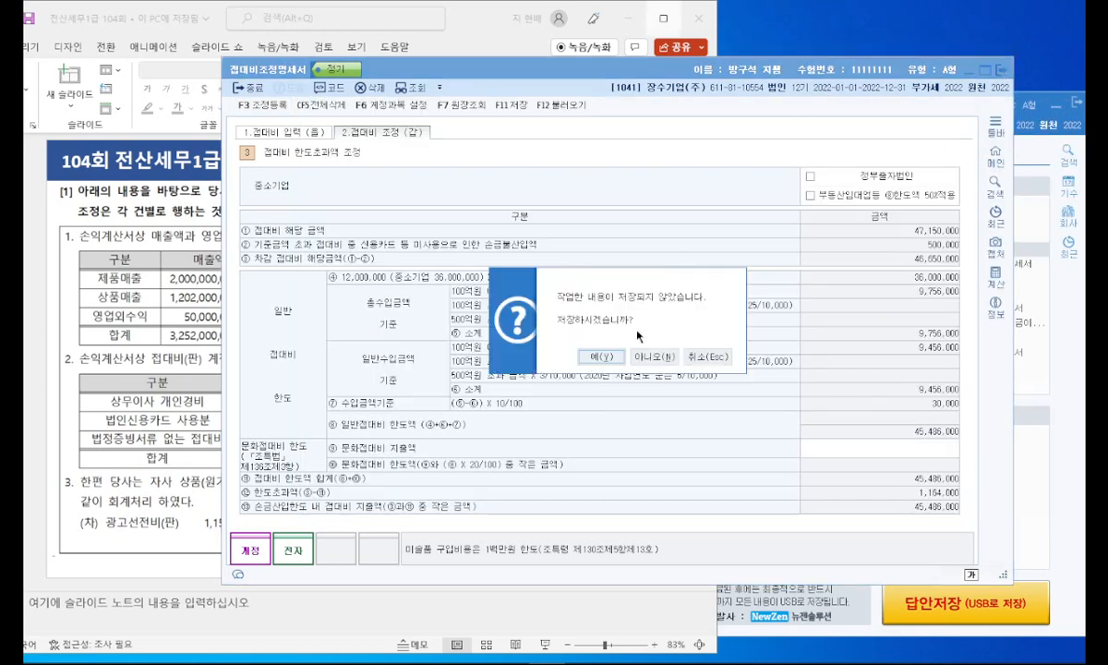
{"action": "left_click", "coordinate": [596, 356]}
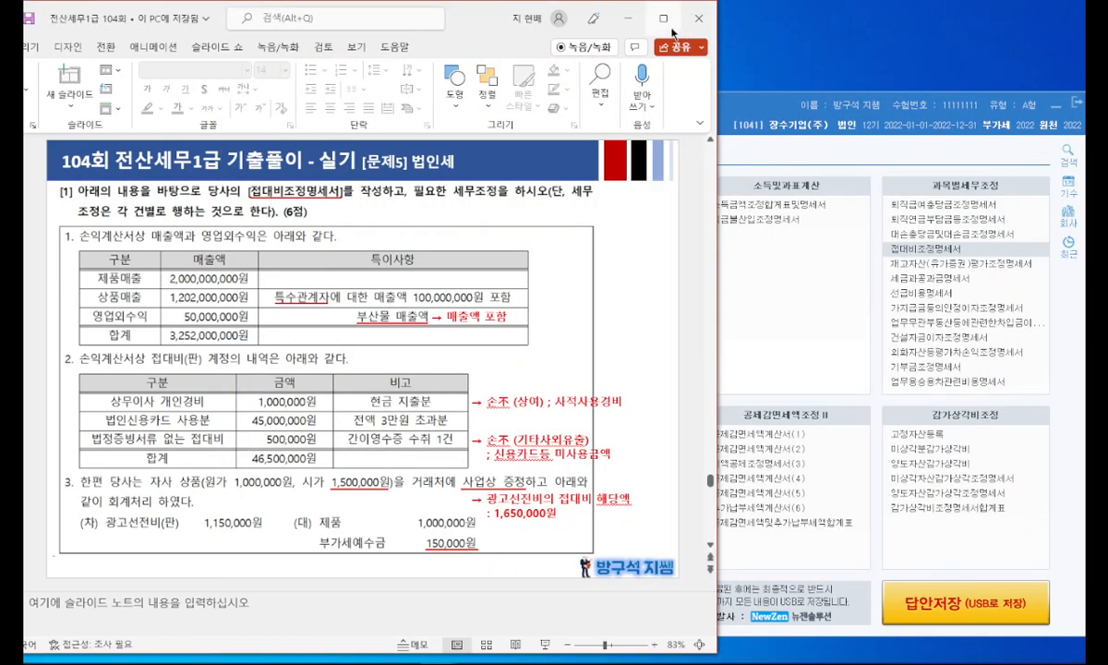
Step: Switch to PowerPoint, present the slide of 법인세 problem [2], and underline 고정자산등록 and 미상각자산감가상각조정명세서
{"action": "left_click", "coordinate": [665, 20]}
{"action": "scroll", "coordinate": [148, 481], "scroll_direction": "down", "scroll_amount": 1}
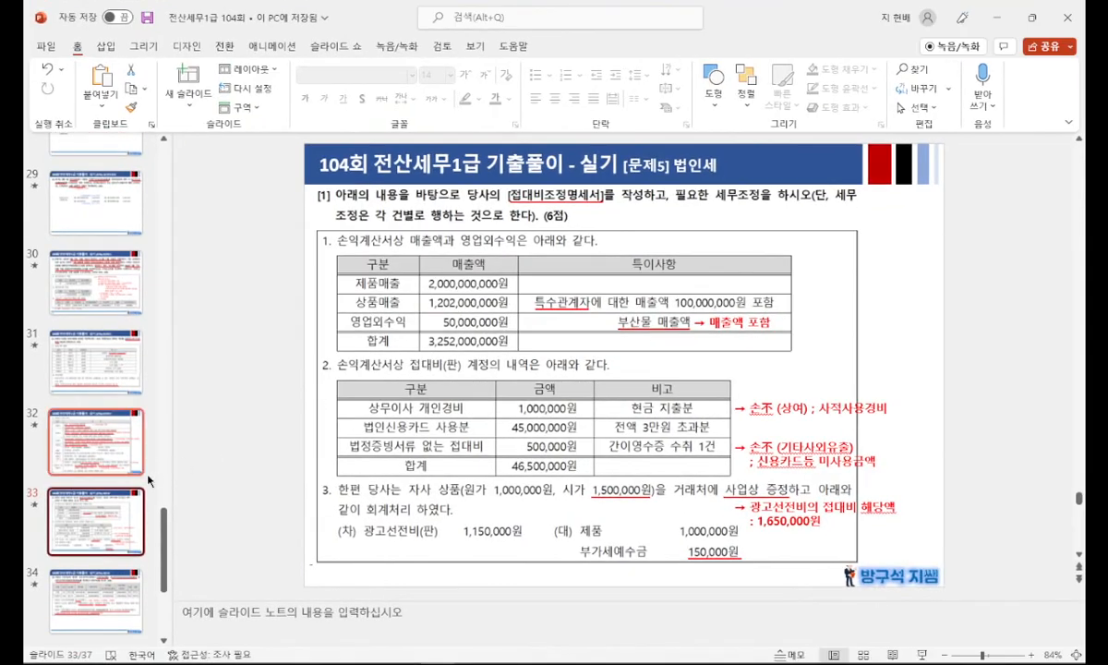
{"action": "scroll", "coordinate": [228, 501], "scroll_direction": "down", "scroll_amount": 2}
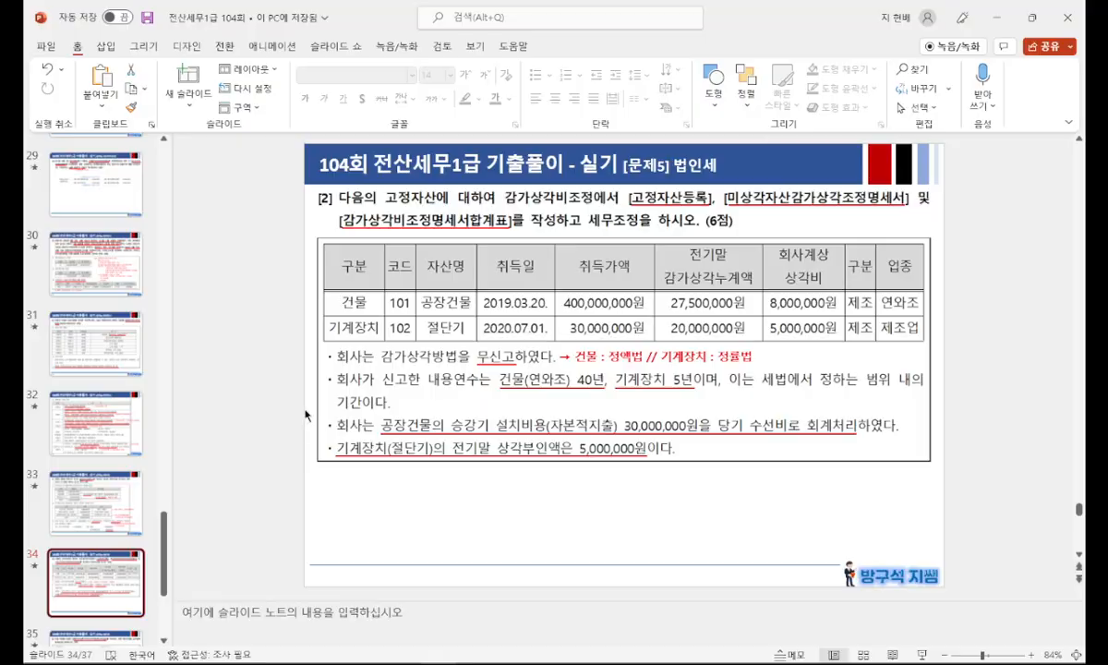
{"action": "key", "text": "shift+F5"}
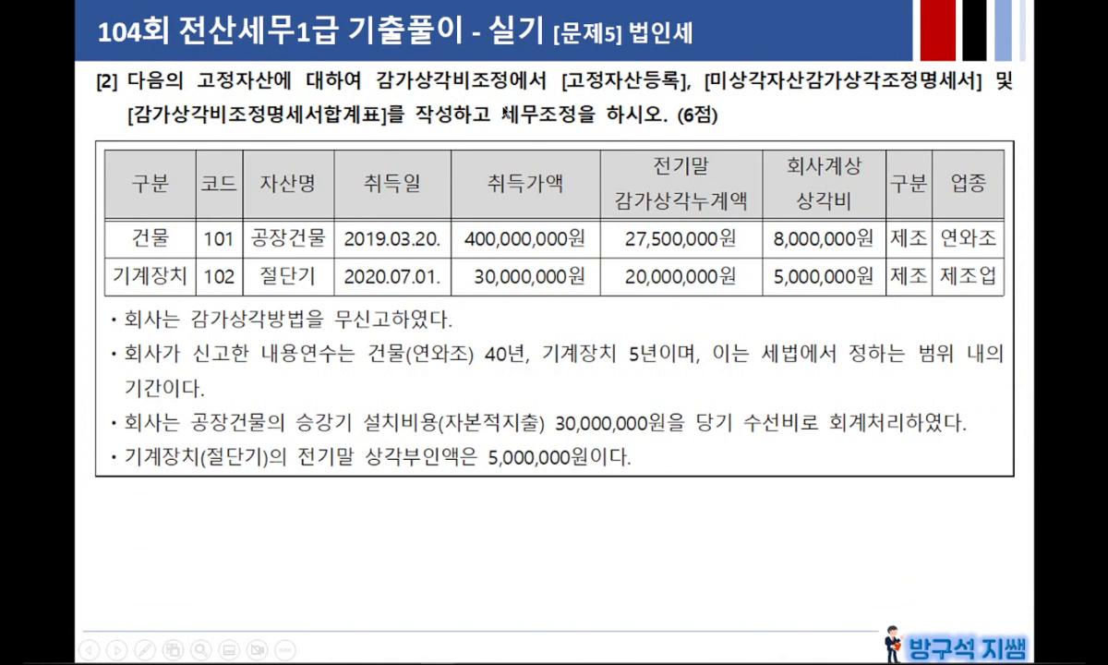
{"action": "left_click_drag", "start_coordinate": [564, 92], "coordinate": [976, 94]}
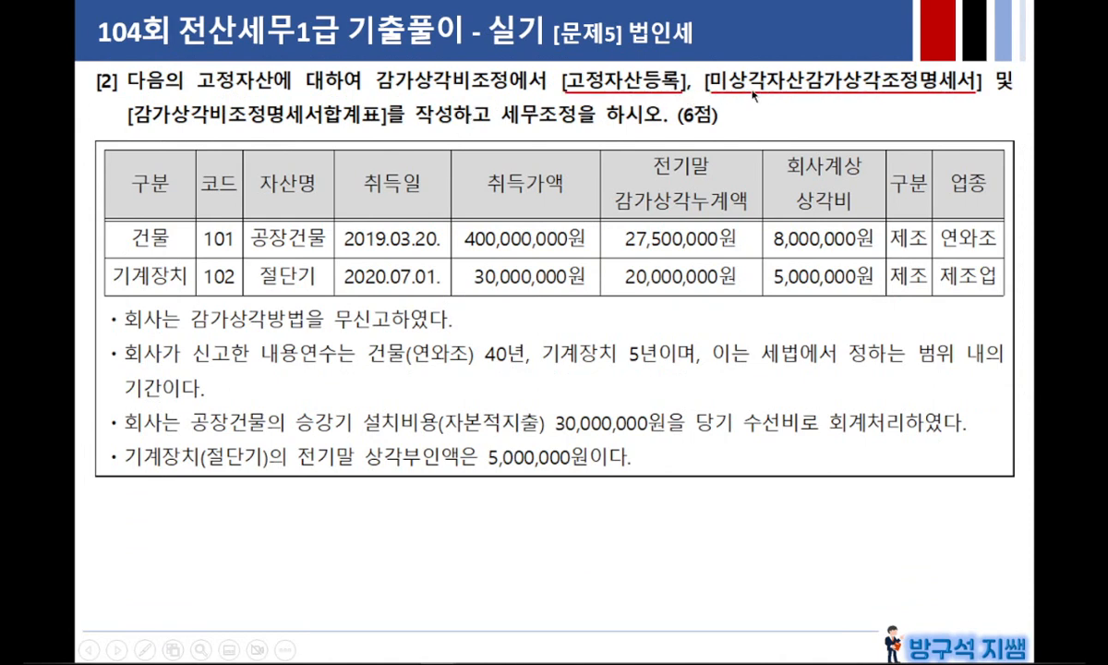
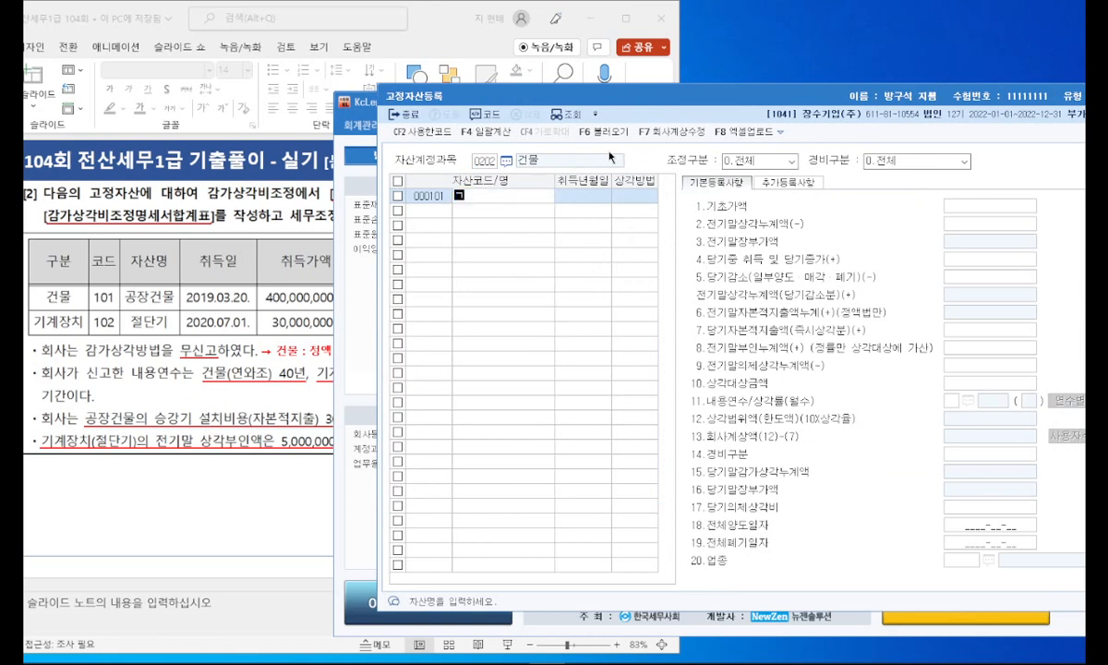
Step: Register 공장건물 as the name of building asset 000101 with acquisition date 2019-03-20
{"action": "key", "text": "Return"}
{"action": "type", "text": "20"}
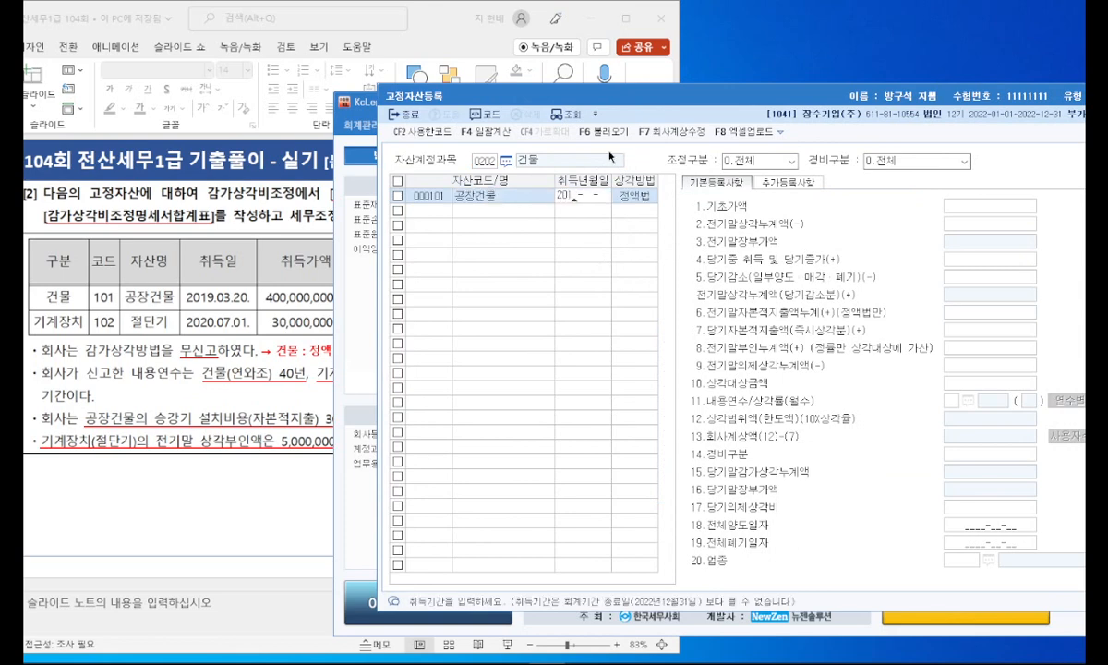
{"action": "type", "text": "19-03-20"}
{"action": "key", "text": "Return"}
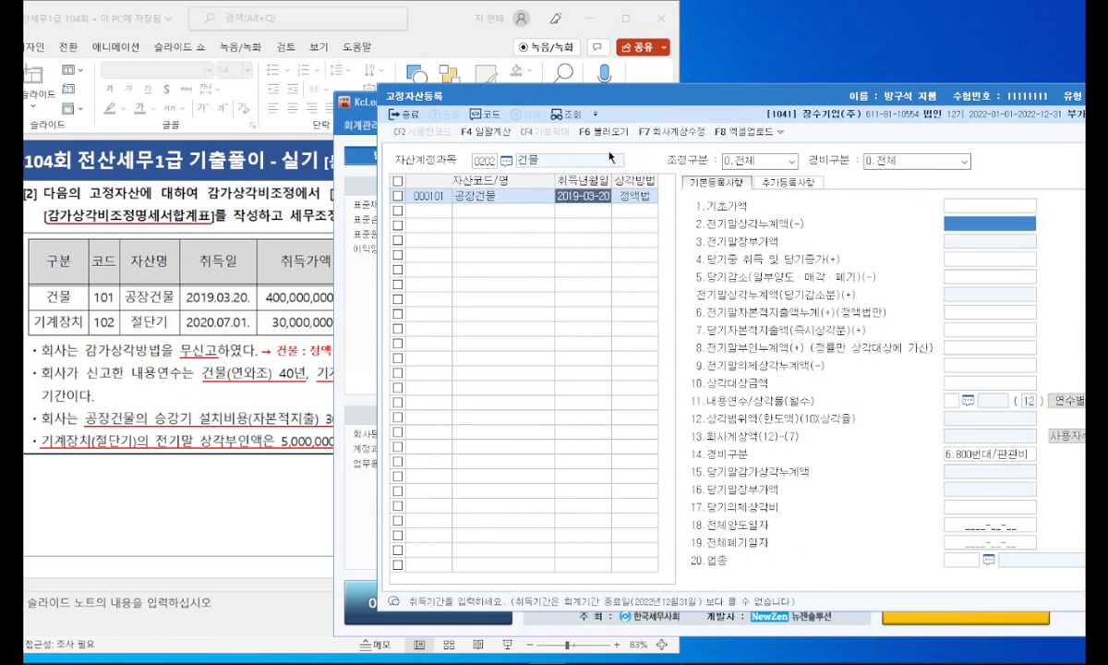
Step: Enter 기초가액 400,000,000 and 전기말상각누계액 27,500,000 for 공장건물, referring to the problem slide
{"action": "key", "text": "Up"}
{"action": "type", "text": "400,000,000"}
{"action": "key", "text": "Return"}
{"action": "left_click_drag", "start_coordinate": [448, 44], "coordinate": [212, 32]}
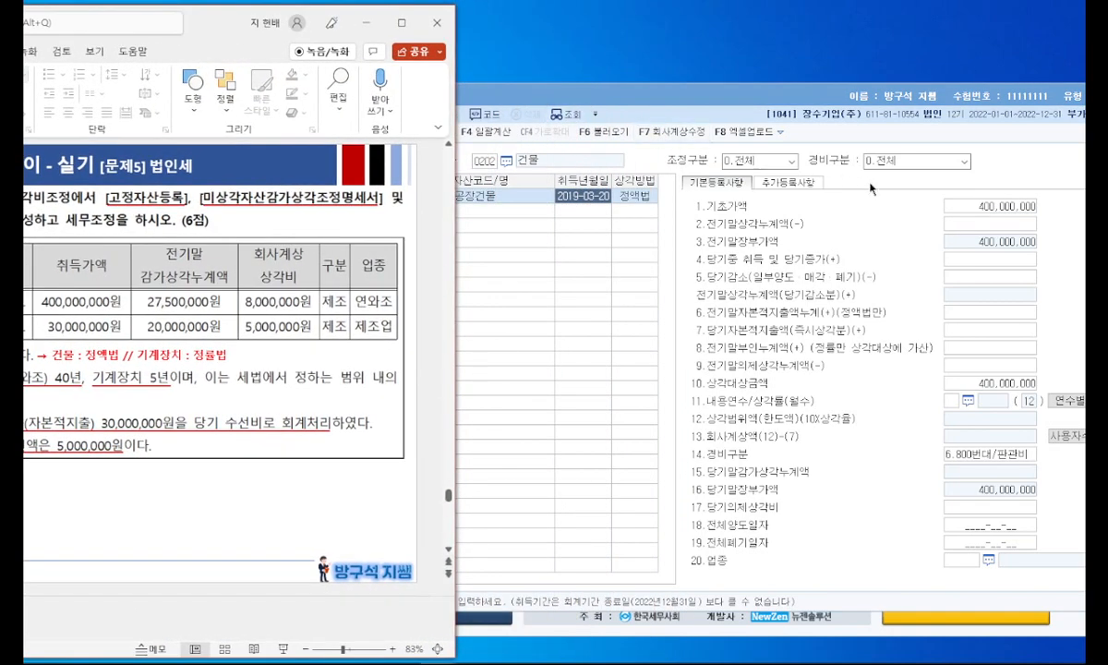
{"action": "left_click", "coordinate": [985, 227]}
{"action": "type", "text": "27,500,000"}
{"action": "key", "text": "Return"}
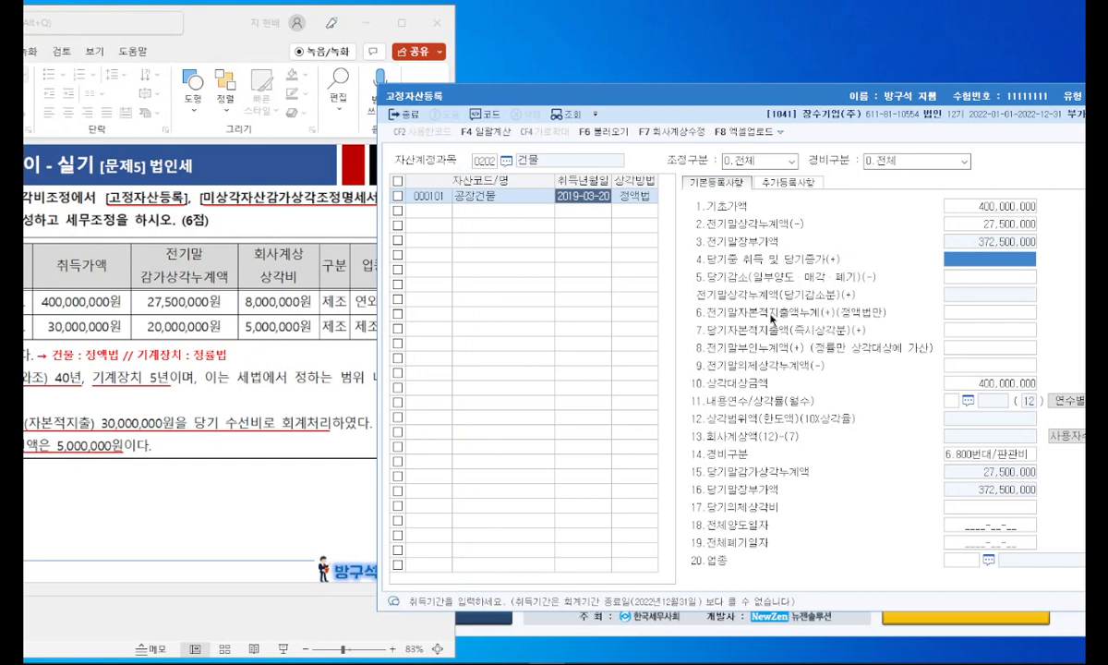
Step: Set the 내용연수 of 공장건물 to 40 years
{"action": "left_click", "coordinate": [975, 386]}
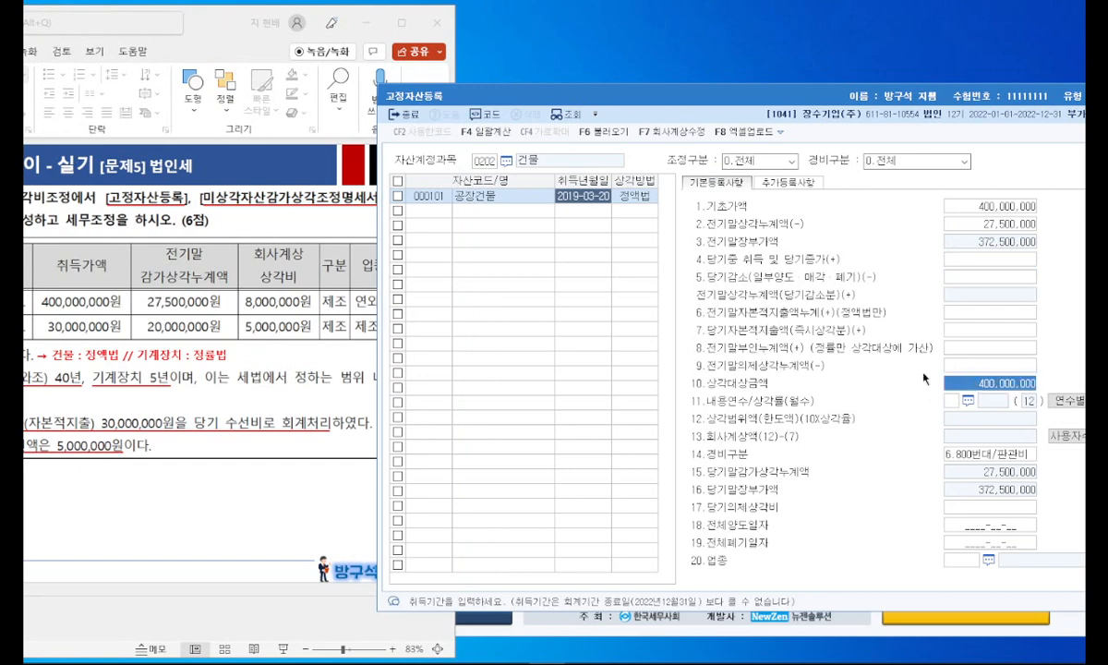
{"action": "left_click_drag", "start_coordinate": [842, 102], "coordinate": [760, 95]}
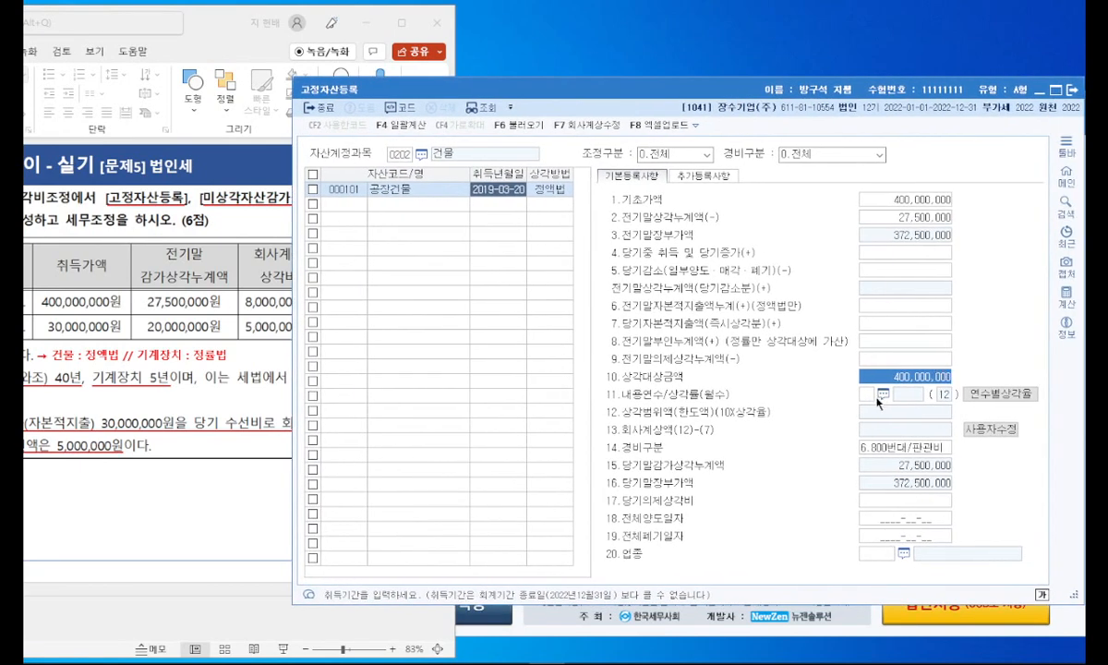
{"action": "left_click", "coordinate": [870, 397]}
{"action": "type", "text": "40"}
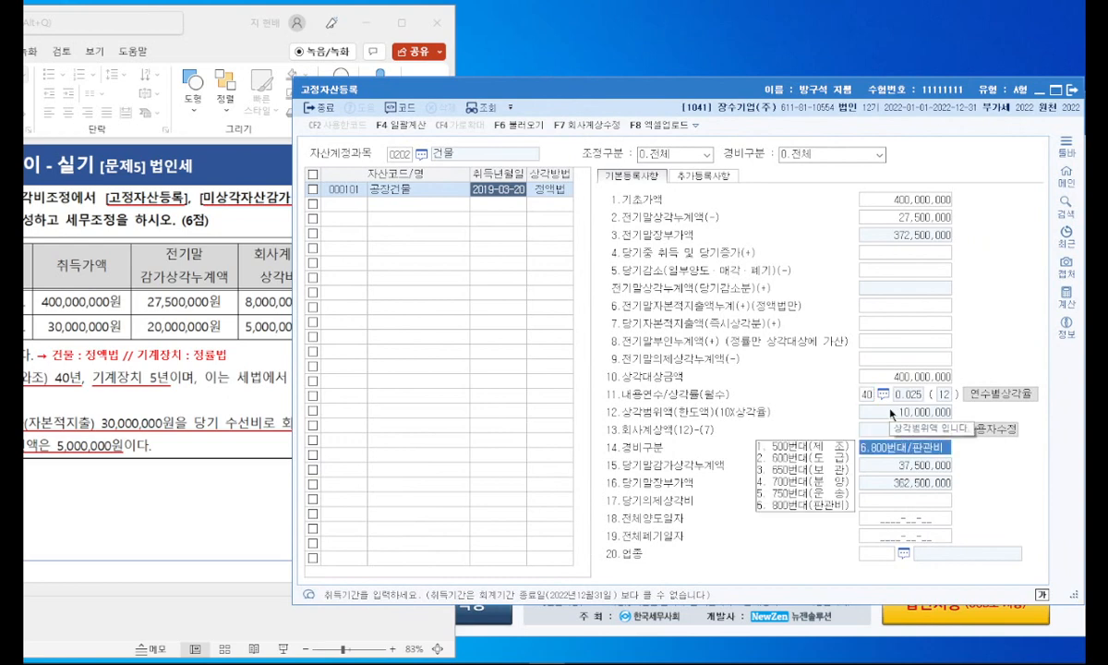
{"action": "key", "text": "Return"}
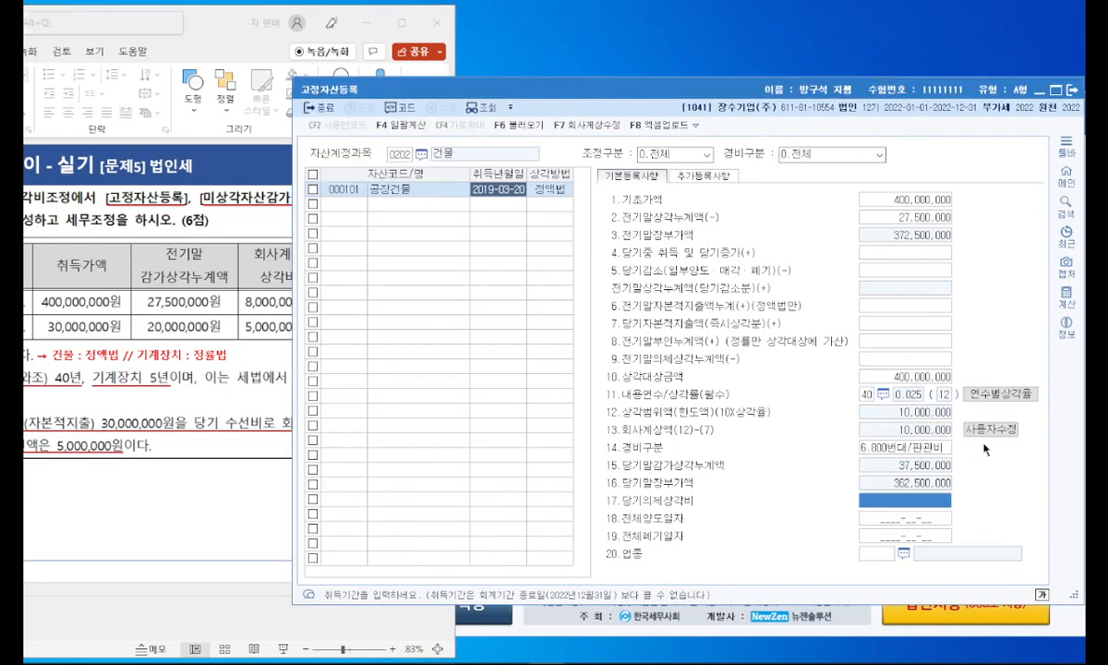
Step: Set the 회사계상액 of 공장건물 to 8,000,000 and its 경비구분 to 1.500번대/제조
{"action": "left_click", "coordinate": [938, 434]}
{"action": "type", "text": "8000000"}
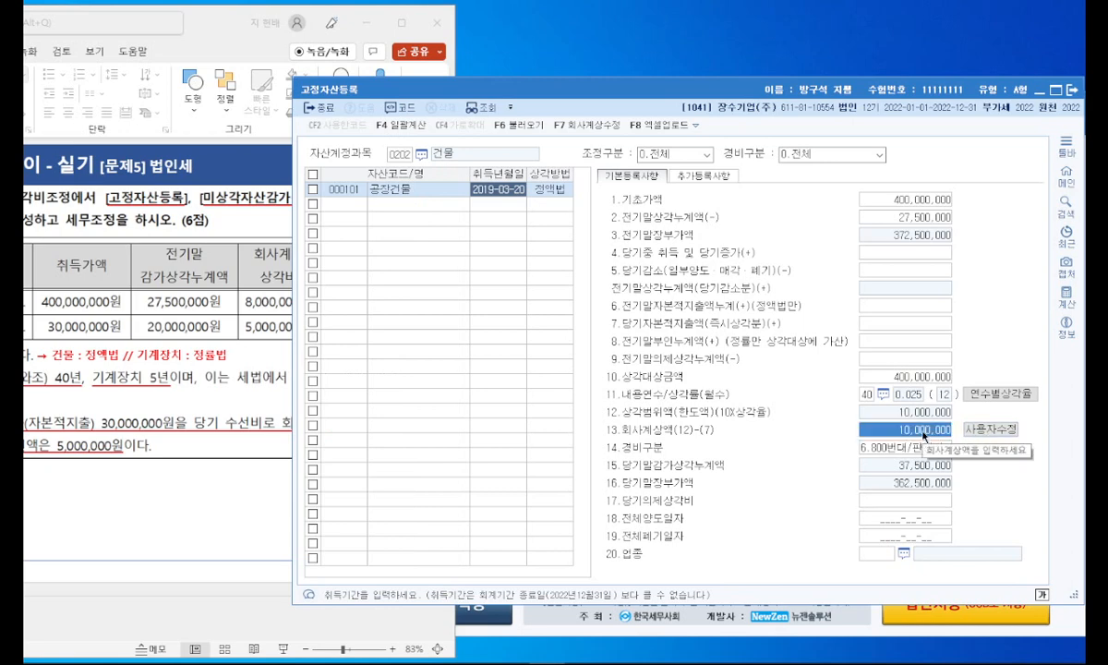
{"action": "key", "text": "Return"}
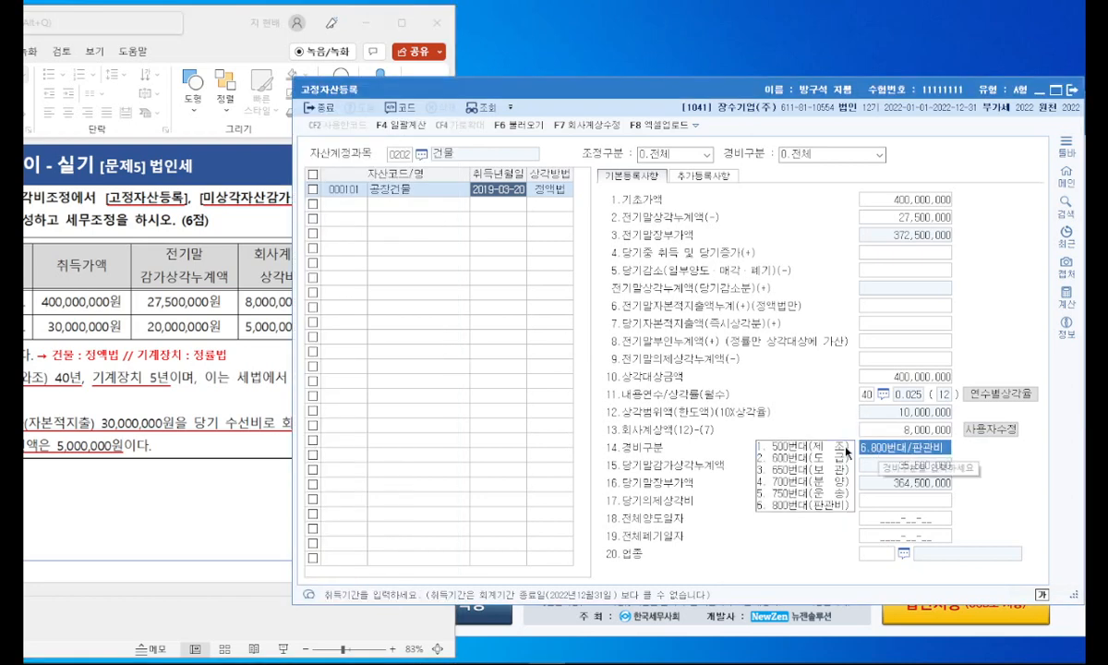
{"action": "left_click", "coordinate": [840, 453]}
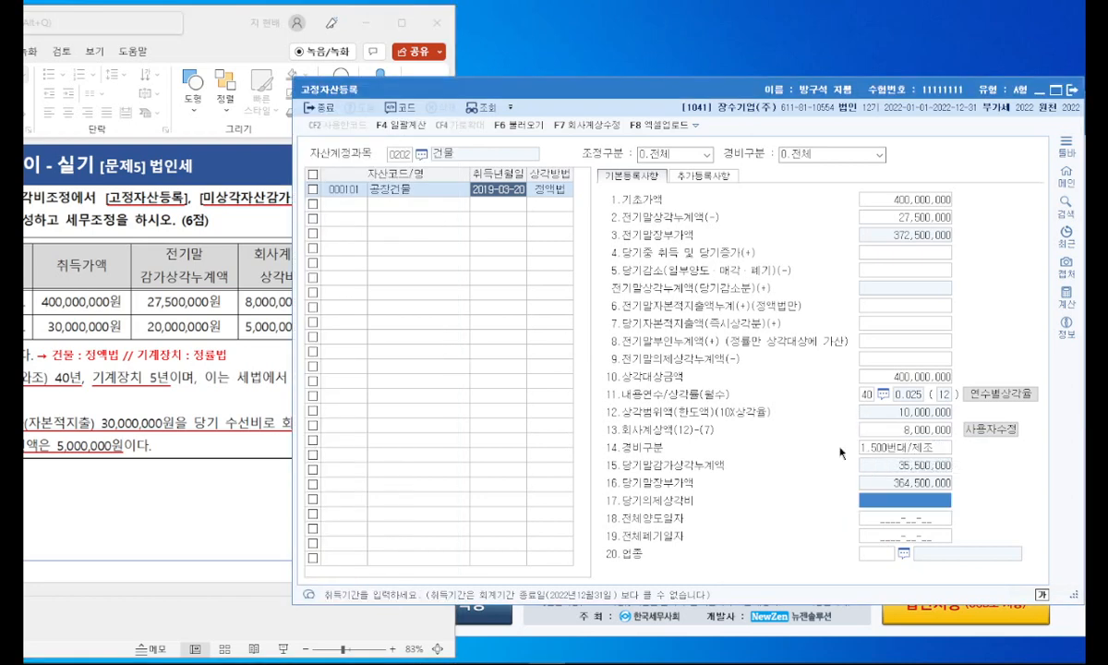
Step: Check the elevator installation cost on the slide and enter 30,000,000 as 당기자본적지출액(즉시상각분) for 공장건물
{"action": "left_click", "coordinate": [222, 356]}
{"action": "left_click_drag", "start_coordinate": [216, 37], "coordinate": [298, 37]}
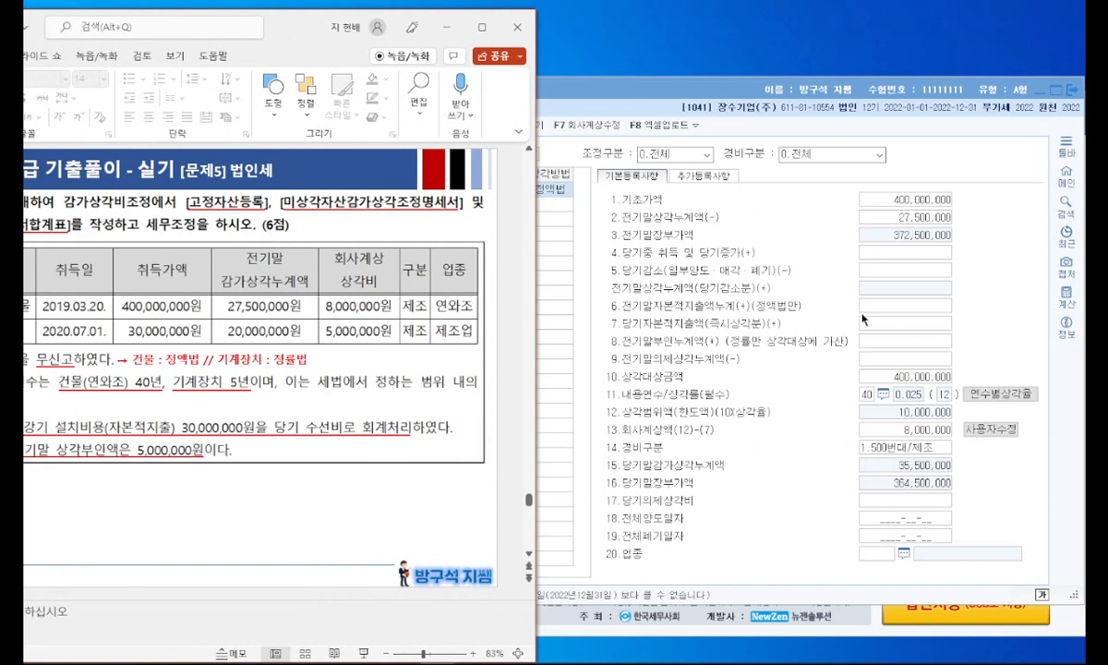
{"action": "left_click", "coordinate": [865, 319]}
{"action": "left_click", "coordinate": [888, 326]}
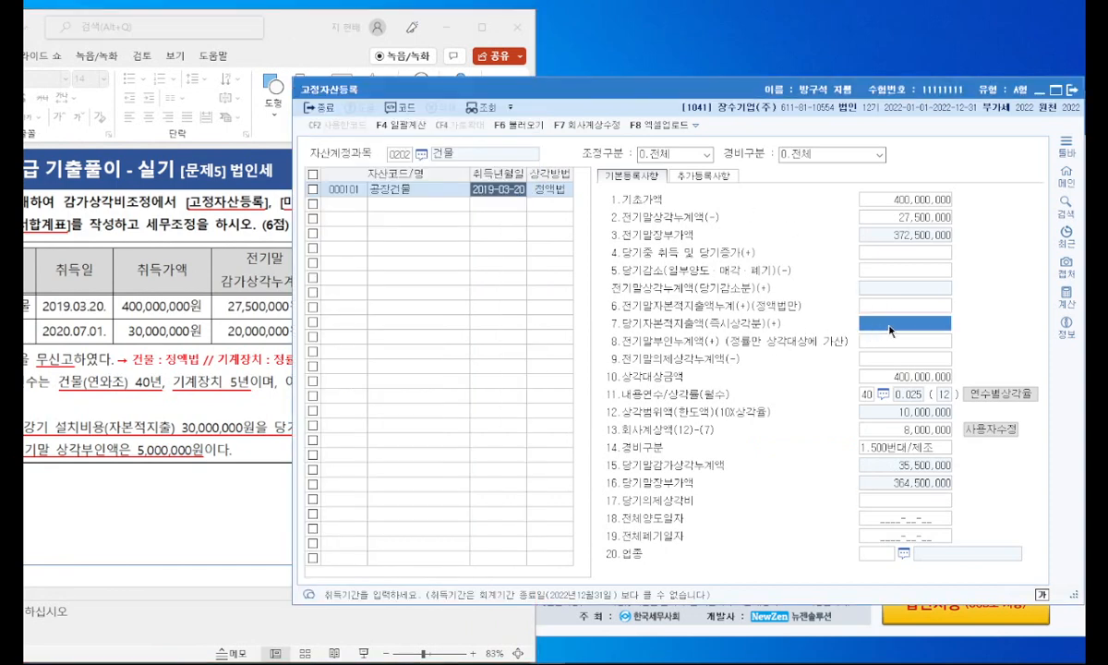
{"action": "type", "text": "30000000"}
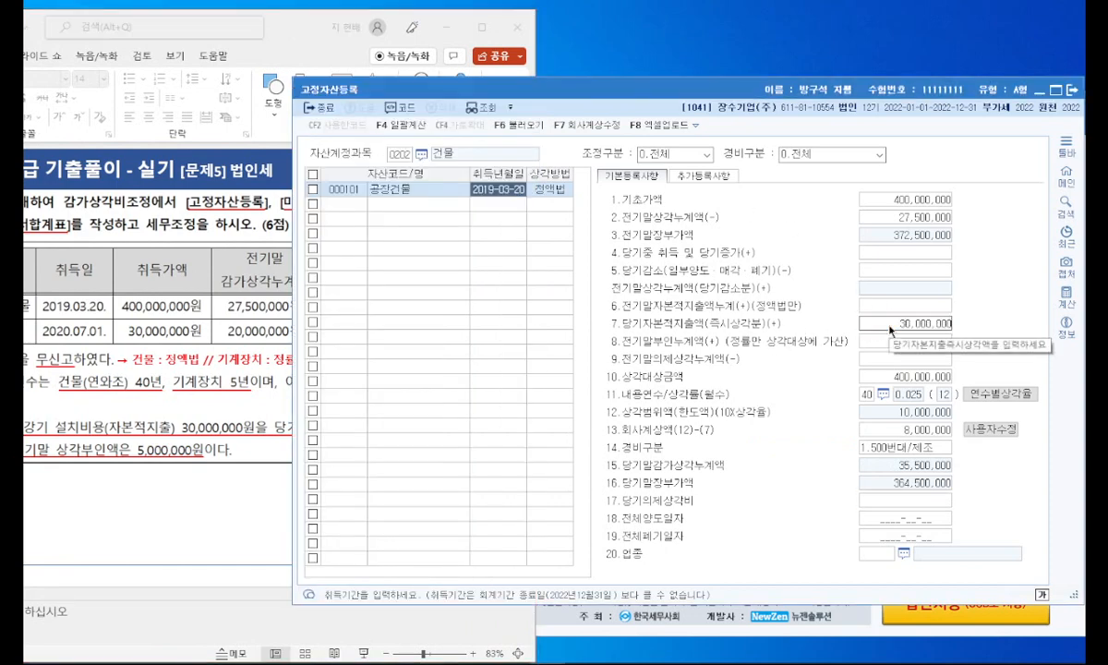
{"action": "key", "text": "Return"}
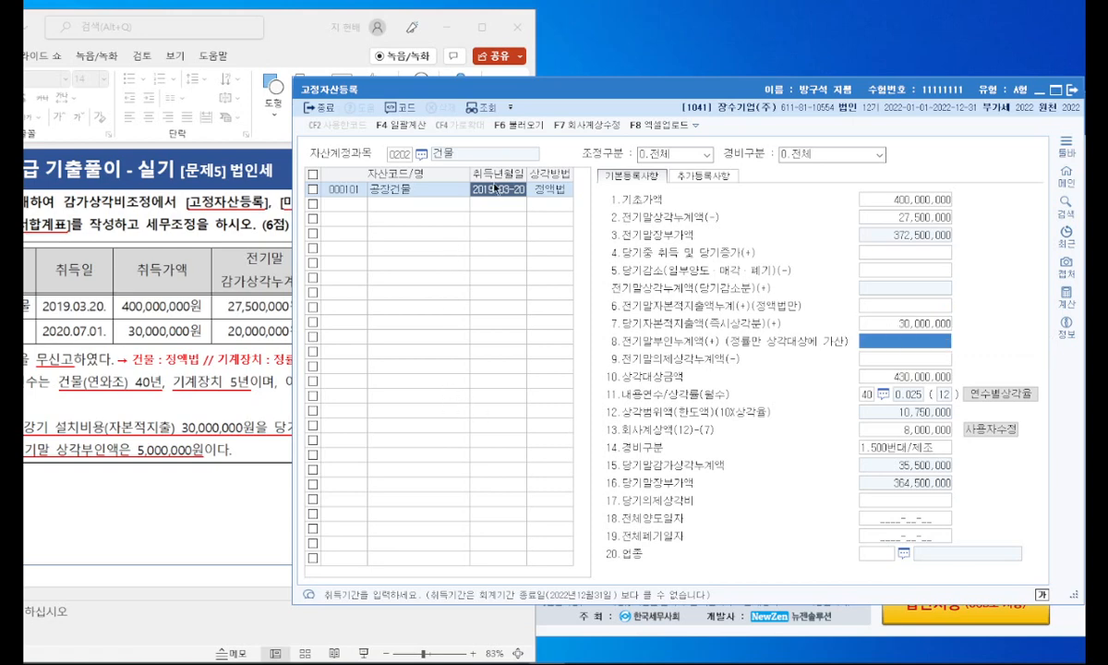
Step: Change the 자산계정과목 of the fixed asset register to 0206 기계장치
{"action": "left_click", "coordinate": [405, 155]}
{"action": "key", "text": "F2"}
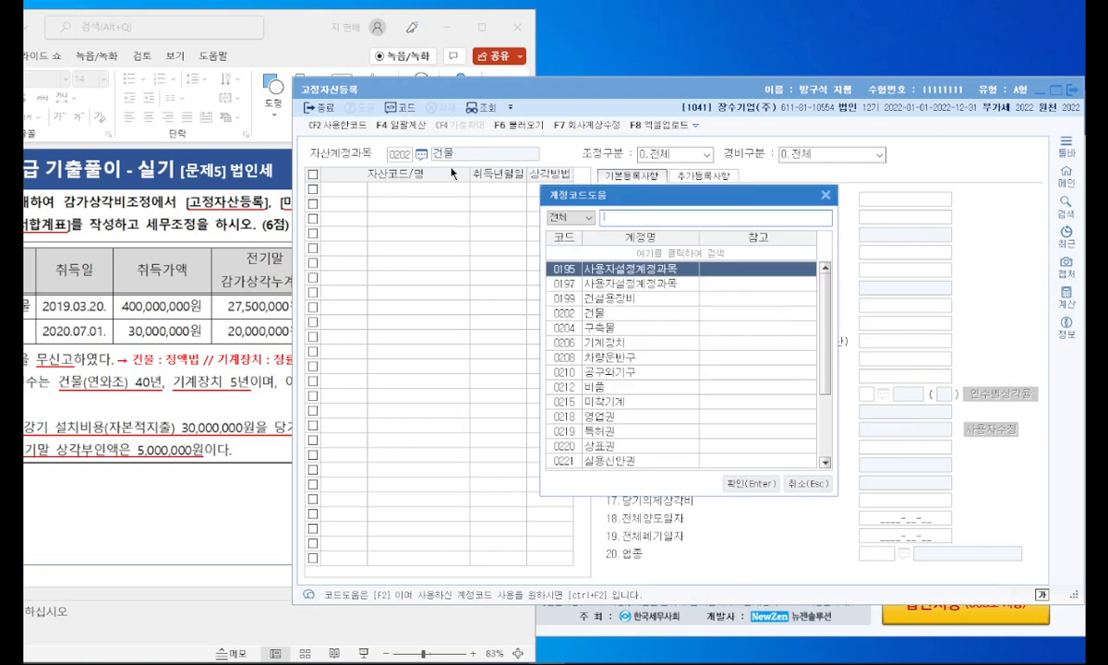
{"action": "type", "text": "기계장치"}
{"action": "key", "text": "Return"}
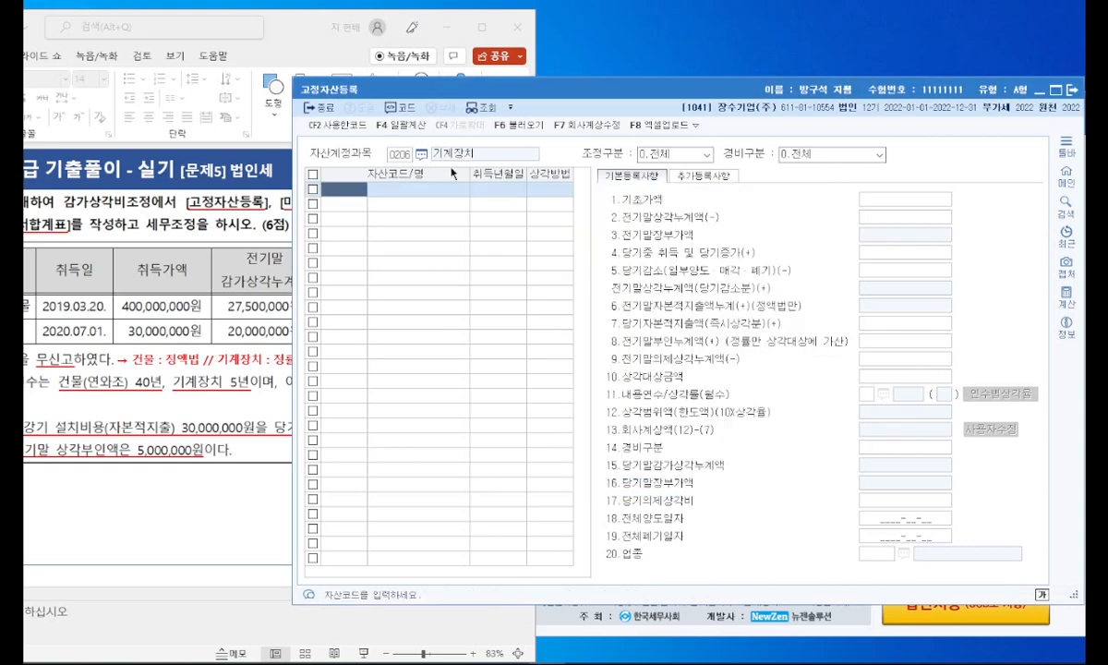
Step: Bring the slide's asset table into view and register asset 102 절단기 with acquisition date 2020-07-01
{"action": "left_click_drag", "start_coordinate": [307, 44], "coordinate": [404, 42]}
{"action": "left_click", "coordinate": [653, 102]}
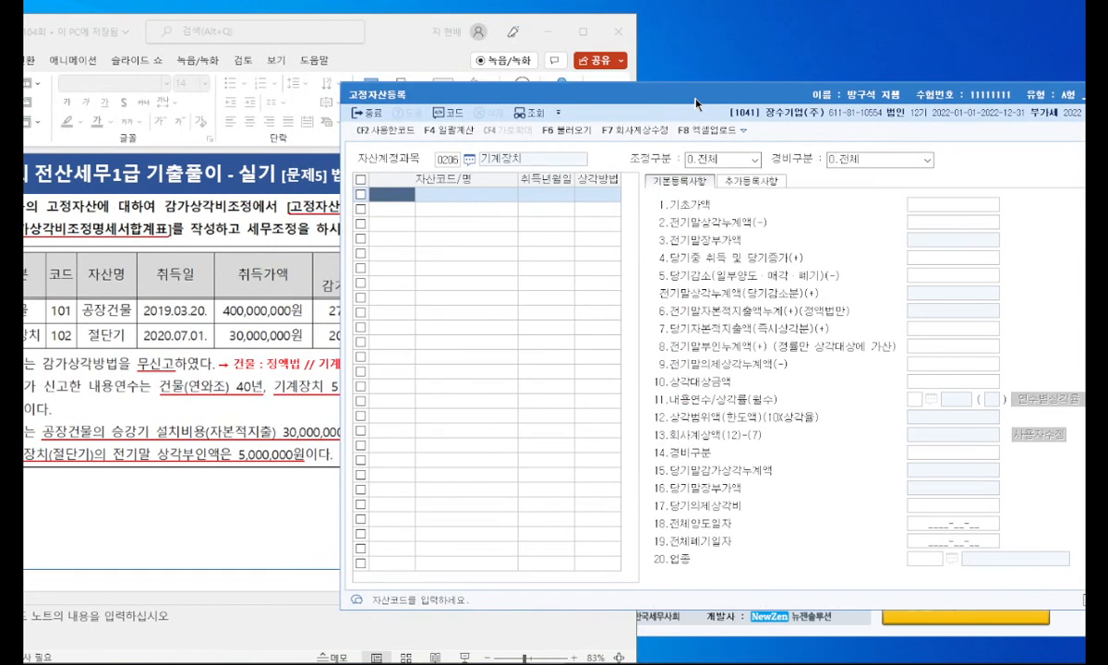
{"action": "type", "text": "102"}
{"action": "key", "text": "Return"}
{"action": "type", "text": "절단기"}
{"action": "key", "text": "Return"}
{"action": "type", "text": "2020-"}
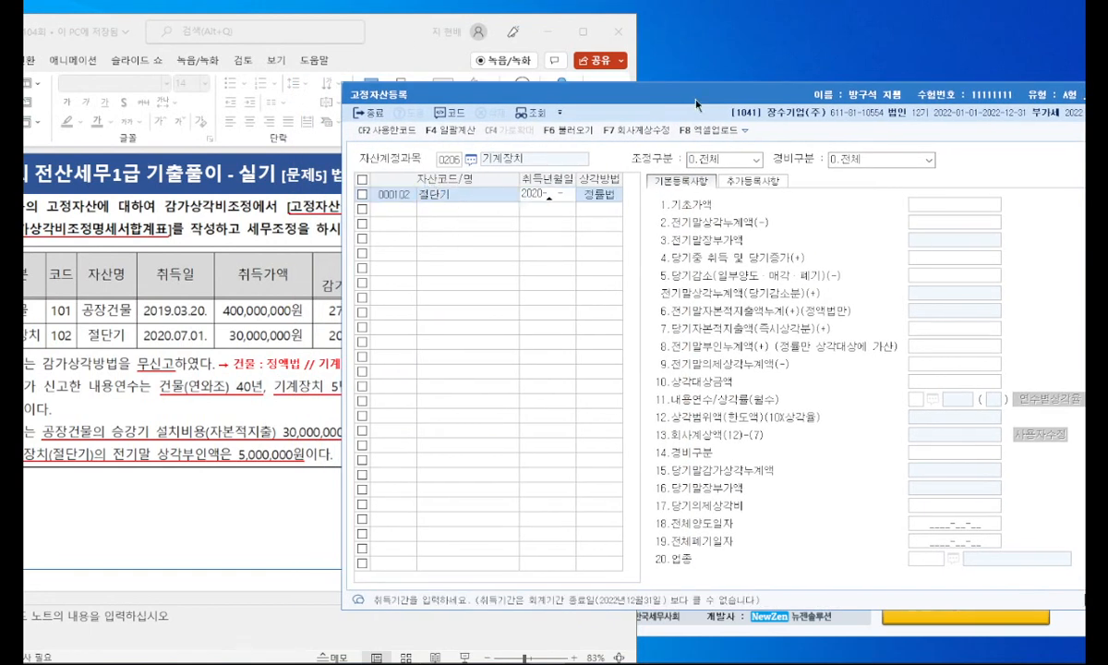
{"action": "key", "text": "Return"}
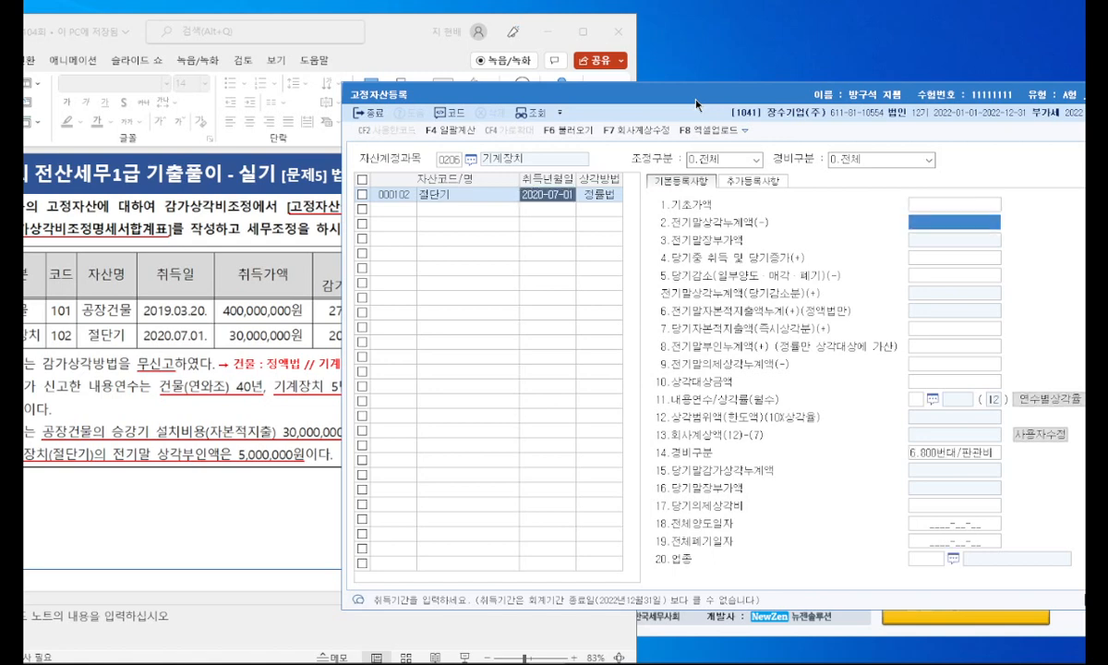
Step: Enter 기초가액 30,000,000 and 전기말상각누계액 20,000,000 for 절단기
{"action": "key", "text": "Up"}
{"action": "type", "text": "30,000,000"}
{"action": "key", "text": "Return"}
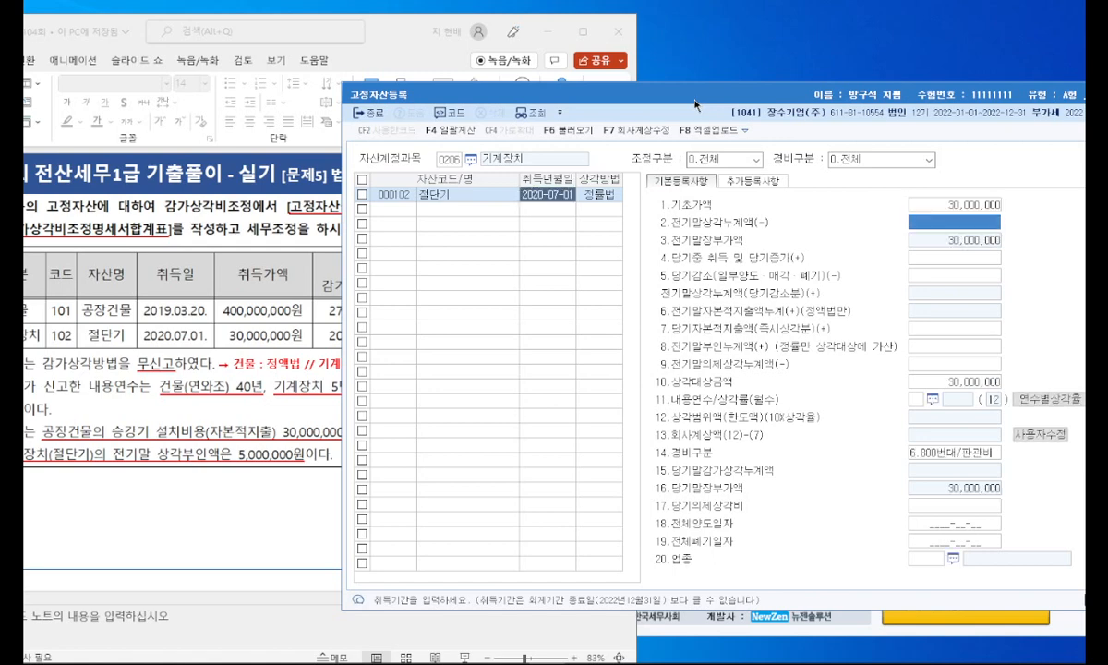
{"action": "left_click", "coordinate": [225, 347]}
{"action": "left_click", "coordinate": [869, 214]}
{"action": "type", "text": "20000000"}
{"action": "key", "text": "Return"}
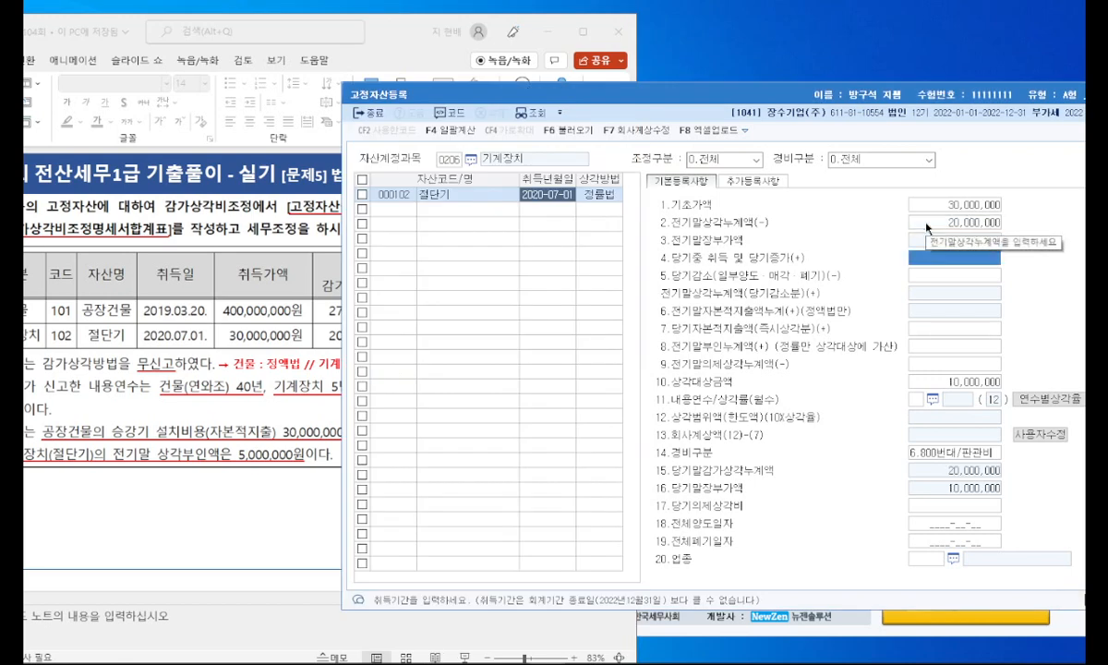
Step: Set the 내용연수 of 절단기 to 5 years and its 경비구분 to 1.500번대/제조
{"action": "left_click", "coordinate": [226, 294]}
{"action": "left_click", "coordinate": [931, 396]}
{"action": "type", "text": "5"}
{"action": "key", "text": "Return"}
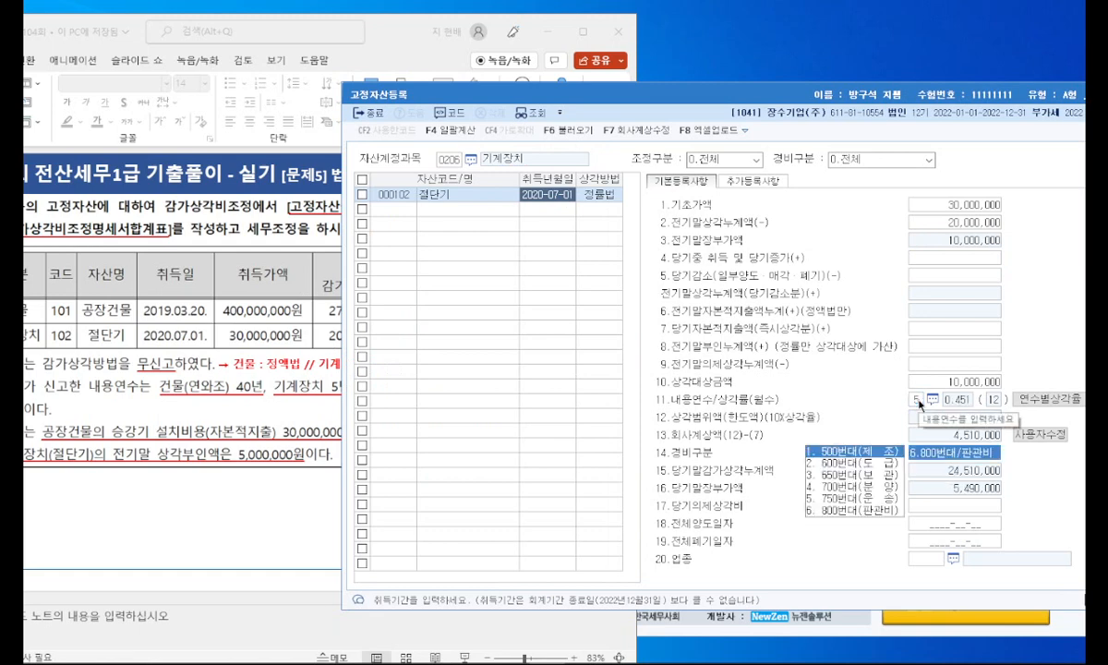
{"action": "key", "text": "Return"}
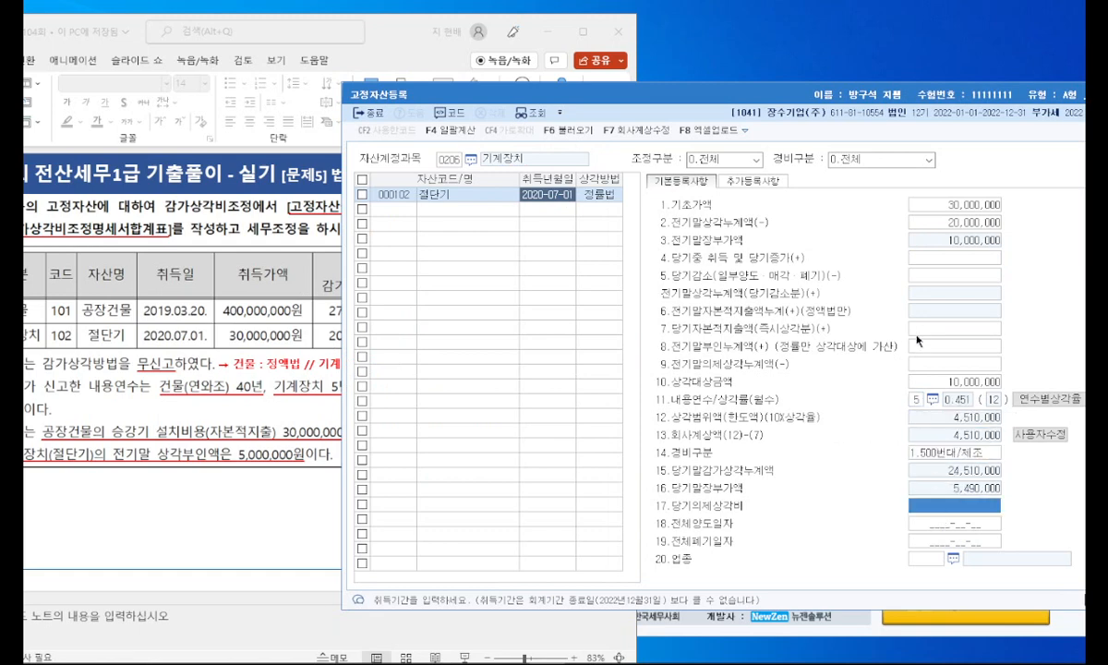
Step: Check the prior-year disallowed depreciation on the slide and enter 5,000,000 as 전기말부인누계액 for 절단기
{"action": "key", "text": "alt+Tab"}
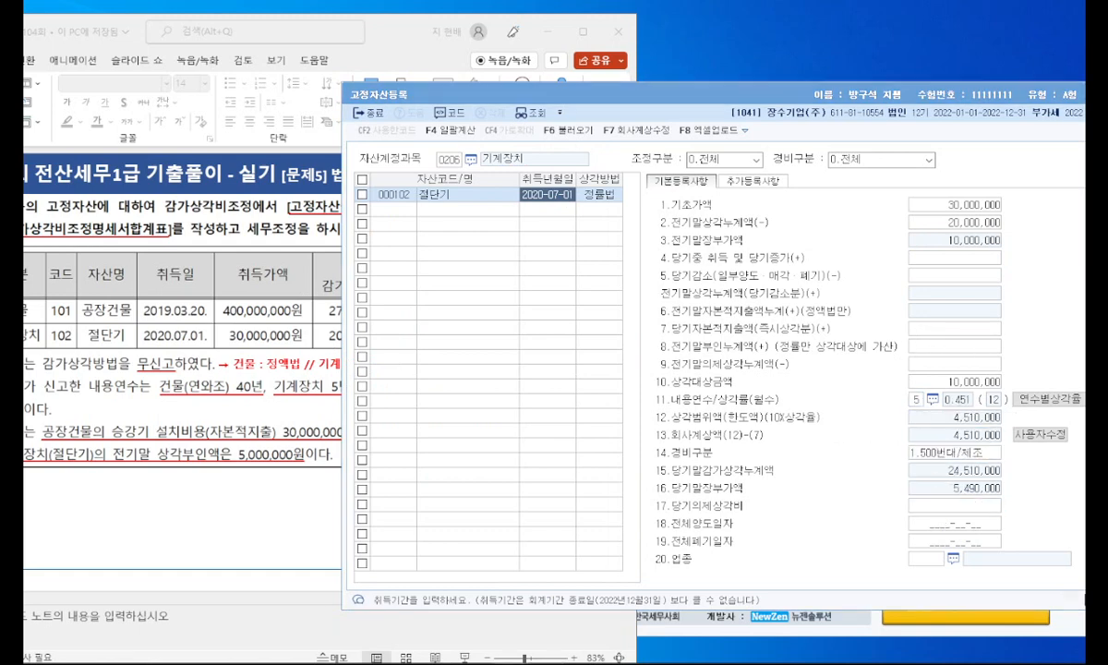
{"action": "left_click", "coordinate": [274, 479]}
{"action": "left_click", "coordinate": [860, 350]}
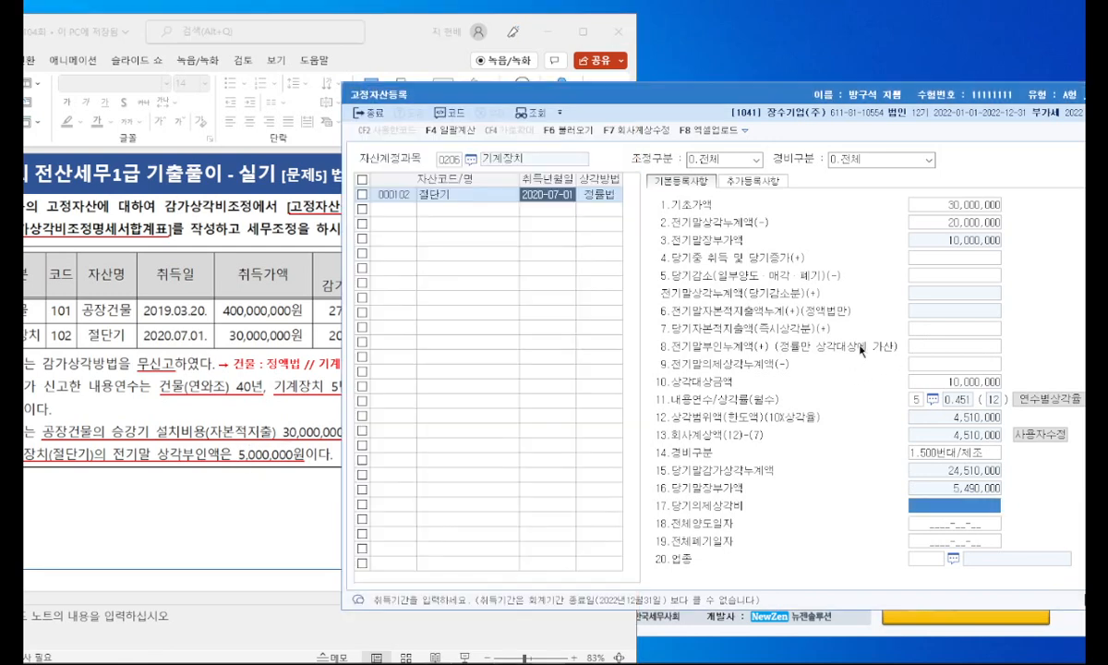
{"action": "left_click_drag", "start_coordinate": [790, 355], "coordinate": [884, 352]}
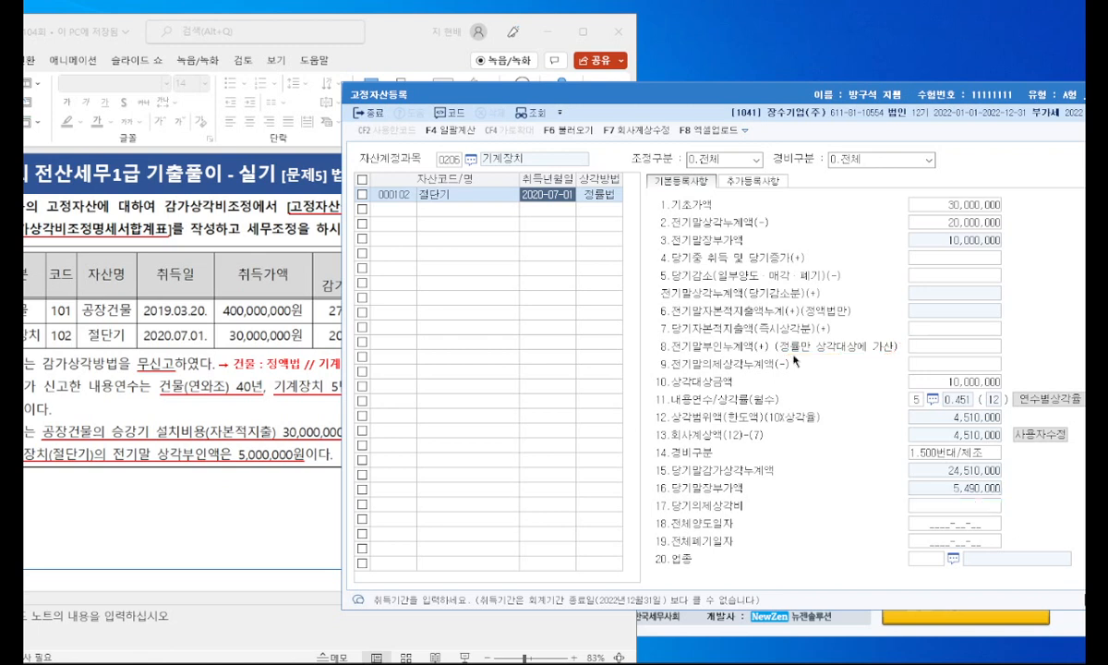
{"action": "left_click", "coordinate": [924, 350]}
{"action": "type", "text": "5000000"}
{"action": "key", "text": "Return"}
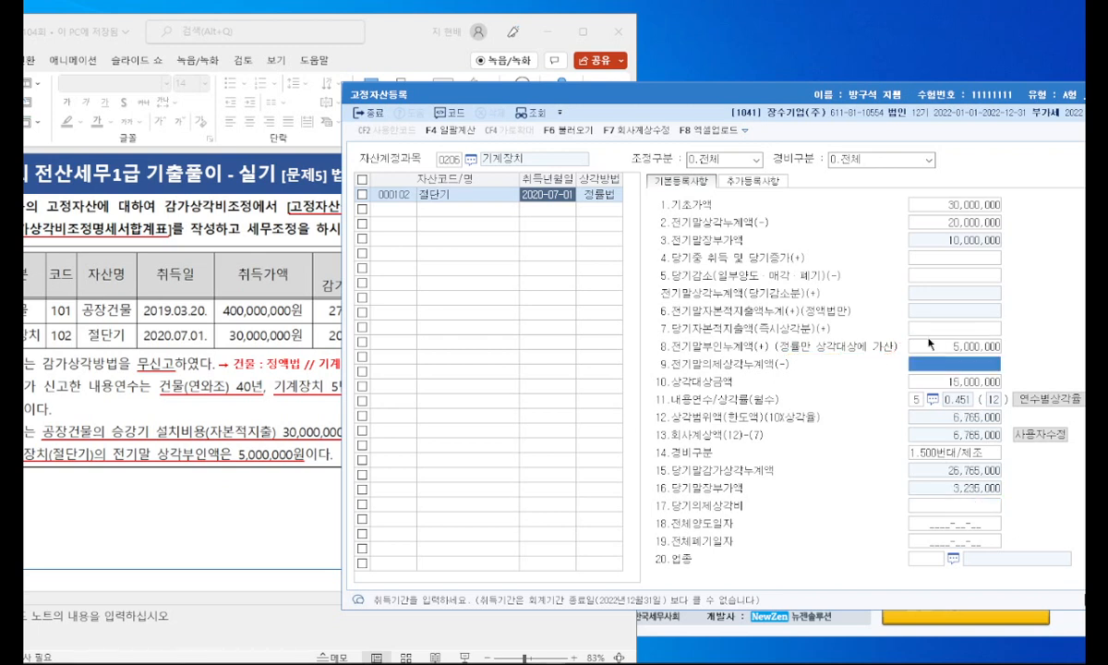
Step: Look up the company's depreciation charge on the slide and set the 회사계상액 of 절단기 to 5,000,000
{"action": "left_click", "coordinate": [290, 370]}
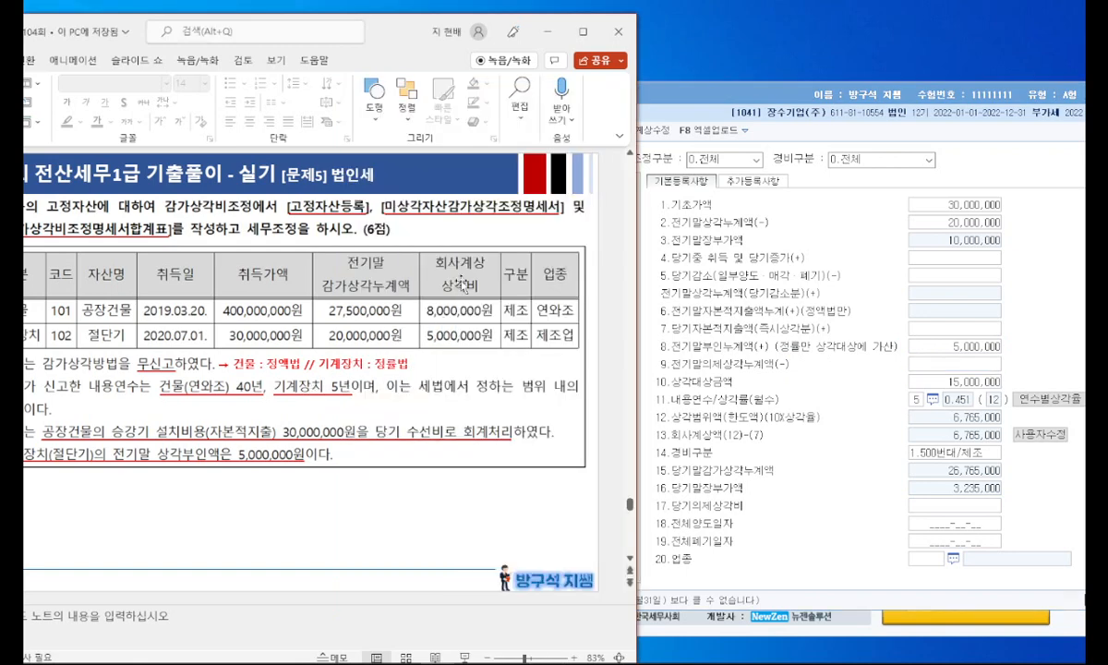
{"action": "left_click", "coordinate": [858, 380]}
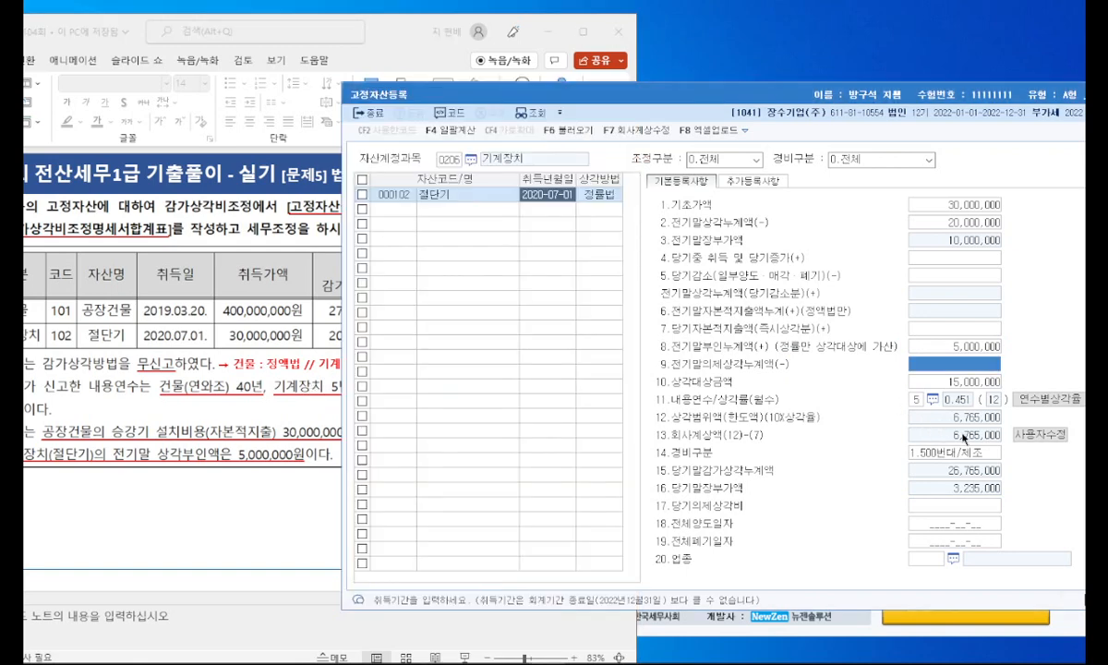
{"action": "left_click", "coordinate": [963, 434]}
{"action": "type", "text": "5000000"}
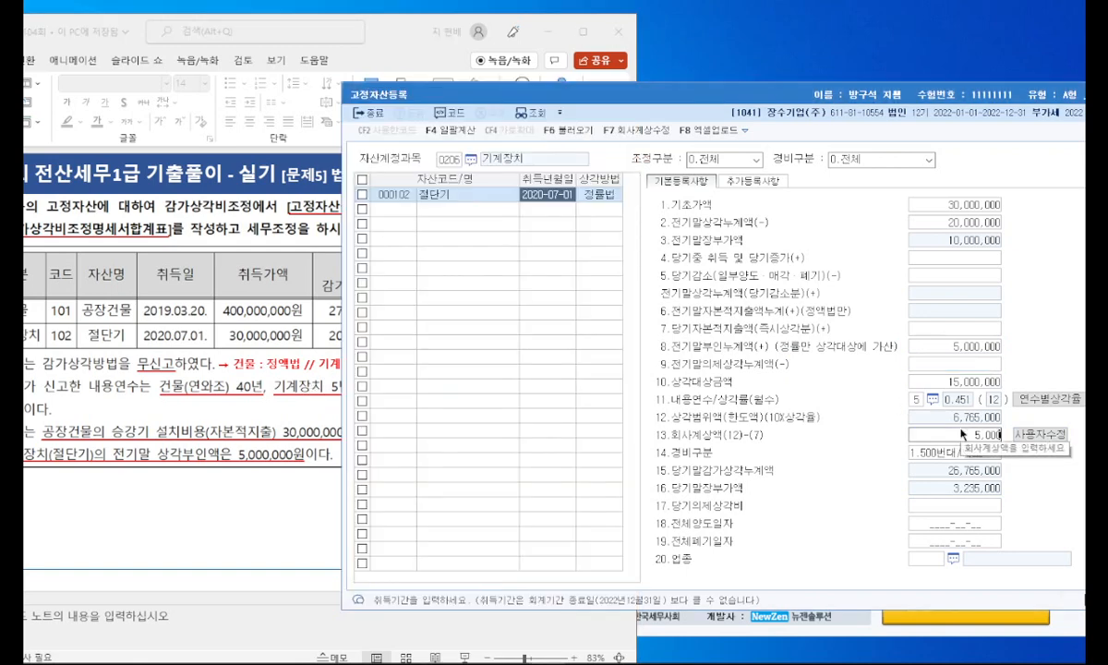
{"action": "key", "text": "Return"}
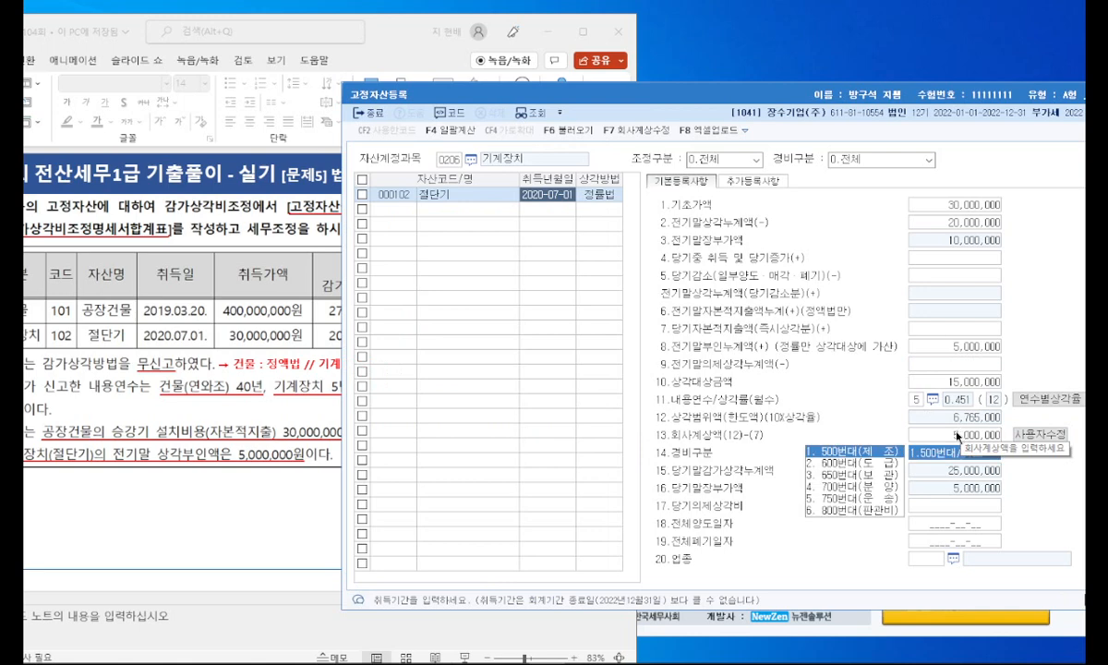
Step: Check the business type on the slide and set the 업종 of 절단기 to 13 제조업
{"action": "left_click", "coordinate": [249, 457]}
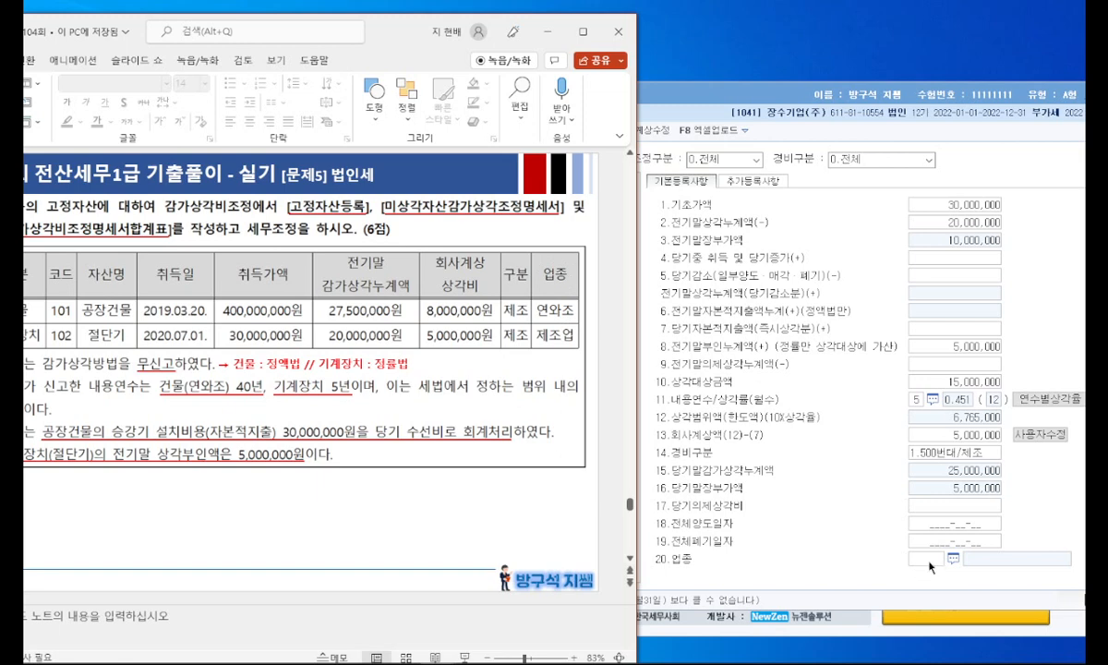
{"action": "left_click", "coordinate": [929, 562]}
{"action": "key", "text": "F2"}
{"action": "type", "text": "제조"}
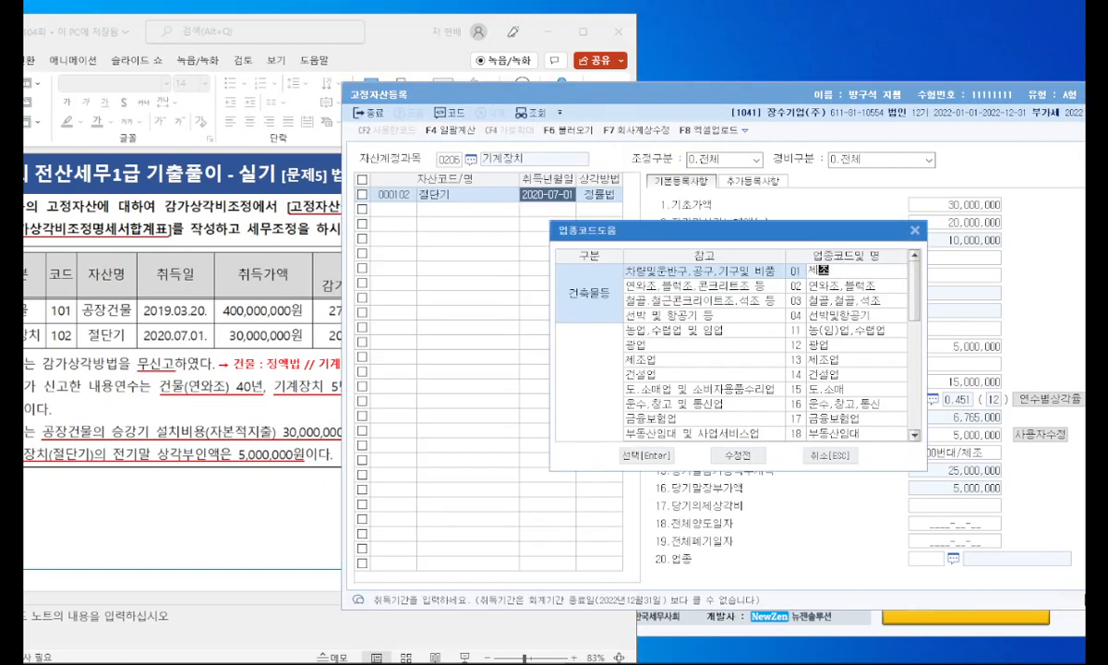
{"action": "key", "text": "Return"}
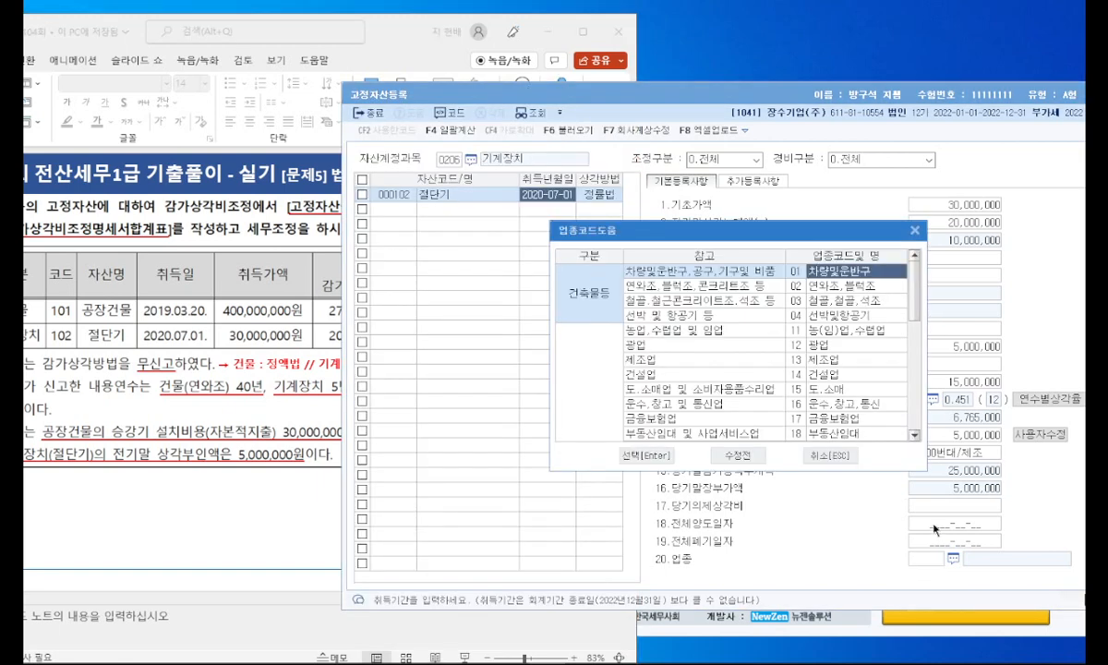
{"action": "double_click", "coordinate": [700, 359]}
Step: Switch the asset account to 0202 건물 and set the 업종 of 공장건물 to 02 연와조,블럭조
{"action": "left_click", "coordinate": [460, 162]}
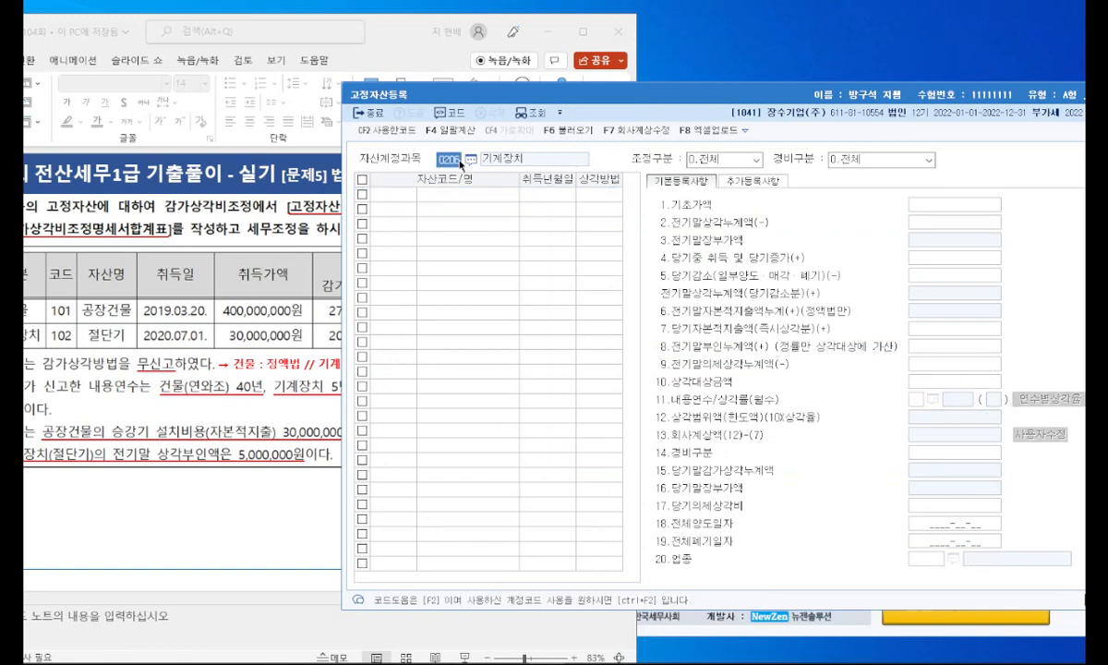
{"action": "key", "text": "F2"}
{"action": "type", "text": "건물"}
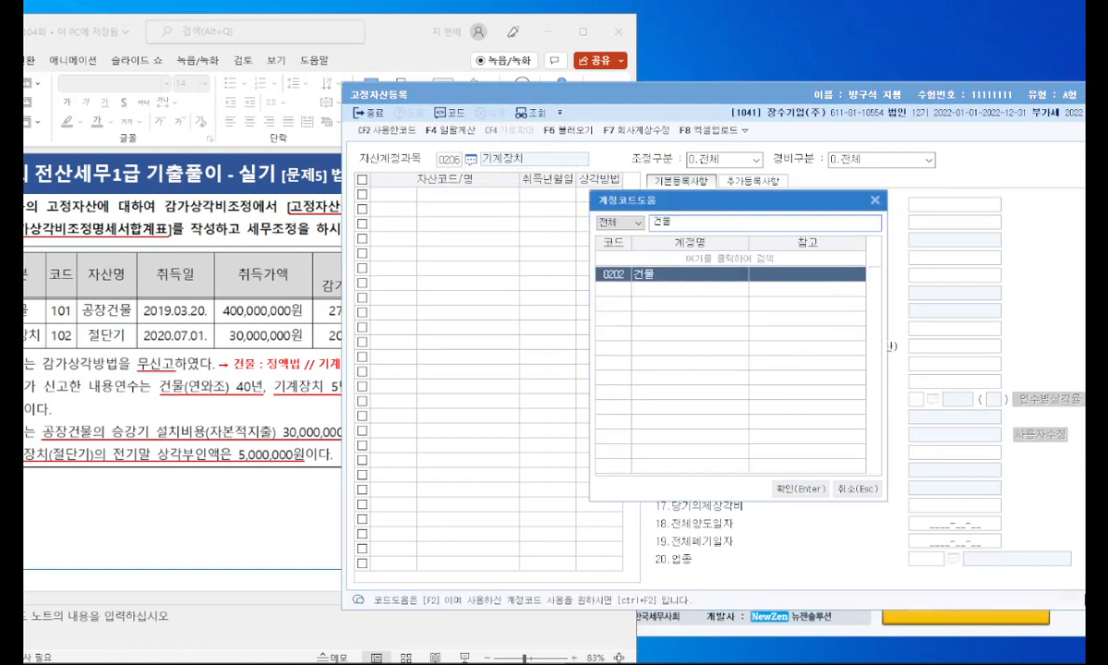
{"action": "key", "text": "Return"}
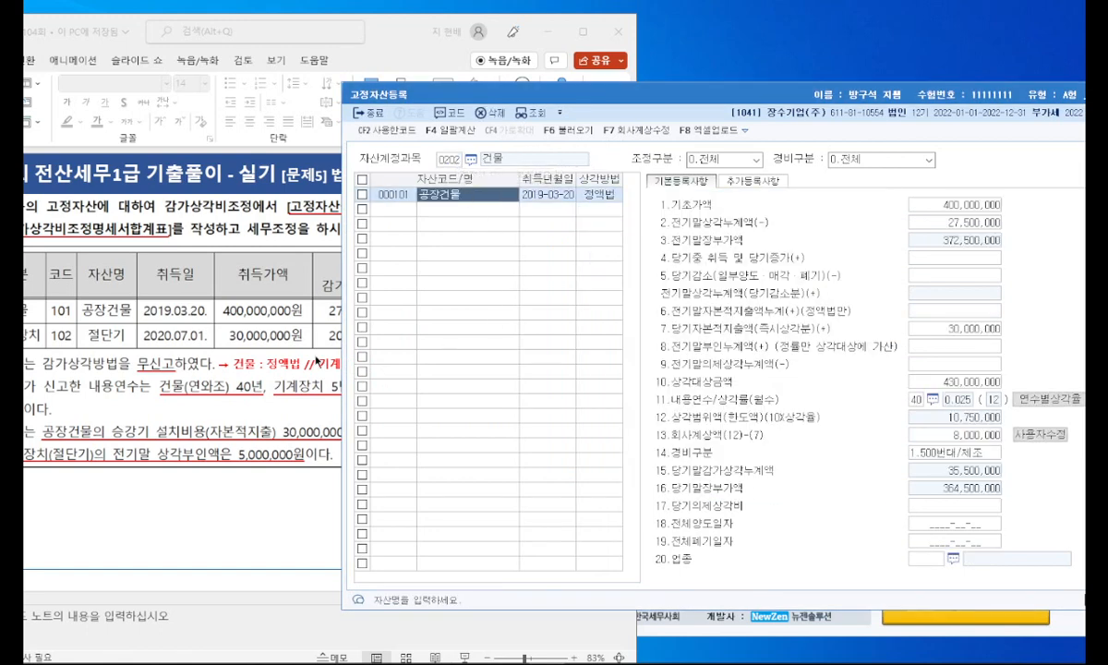
{"action": "left_click", "coordinate": [332, 336]}
{"action": "left_click", "coordinate": [929, 559]}
{"action": "key", "text": "F2"}
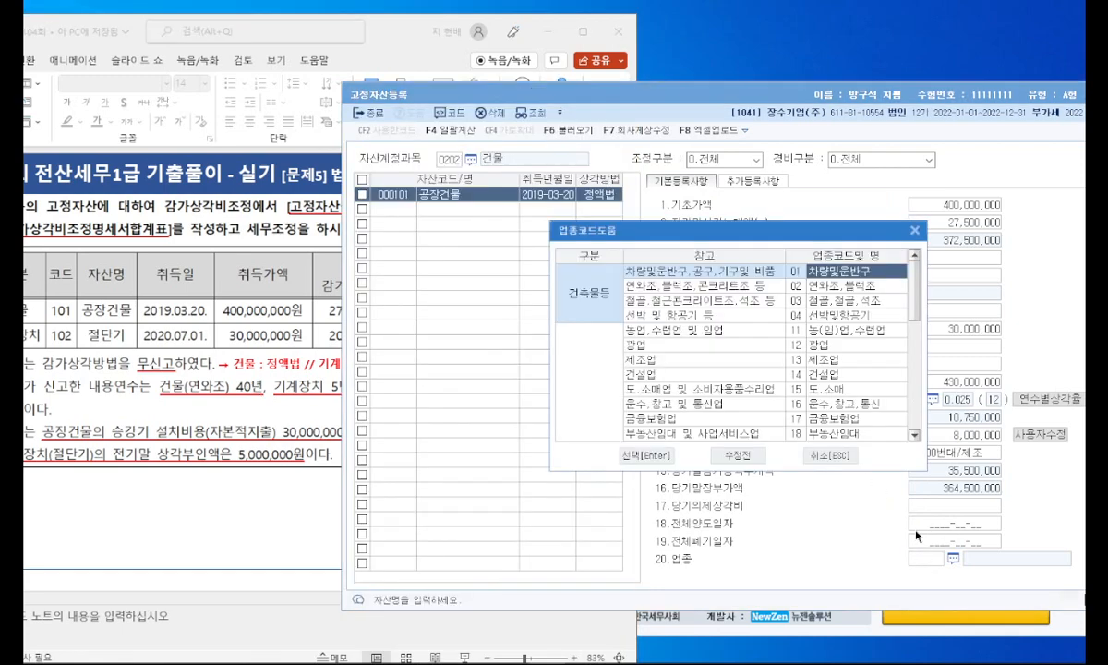
{"action": "double_click", "coordinate": [836, 286]}
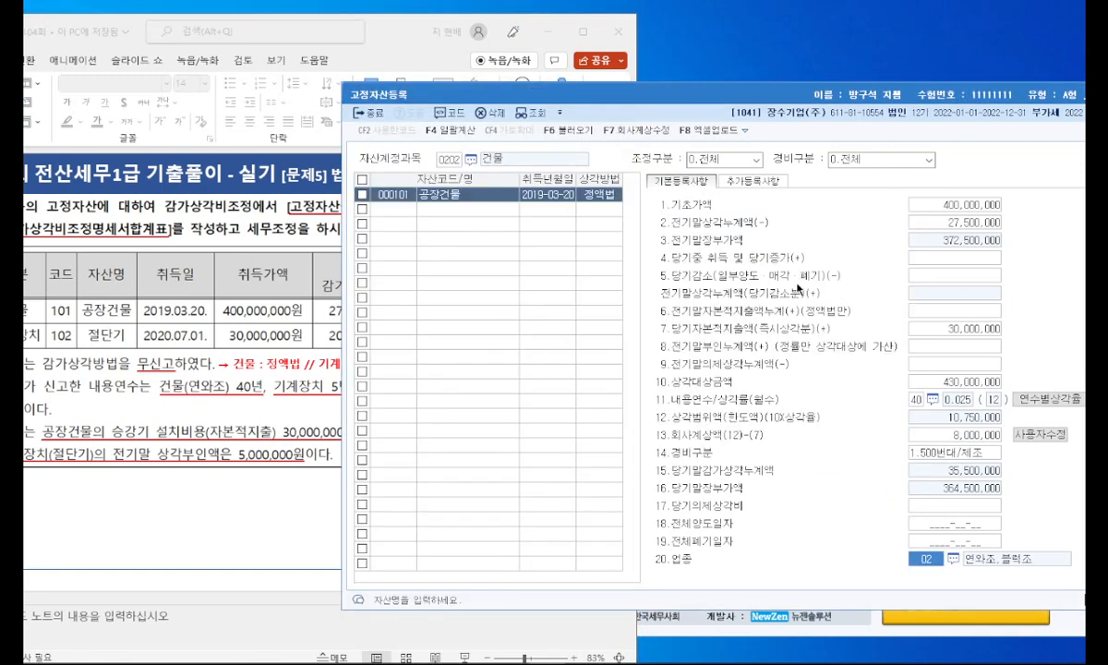
Step: Close 고정자산등록, open 미상각자산감가상각조정명세서 and load the registered asset data into it
{"action": "left_click_drag", "start_coordinate": [596, 89], "coordinate": [430, 95]}
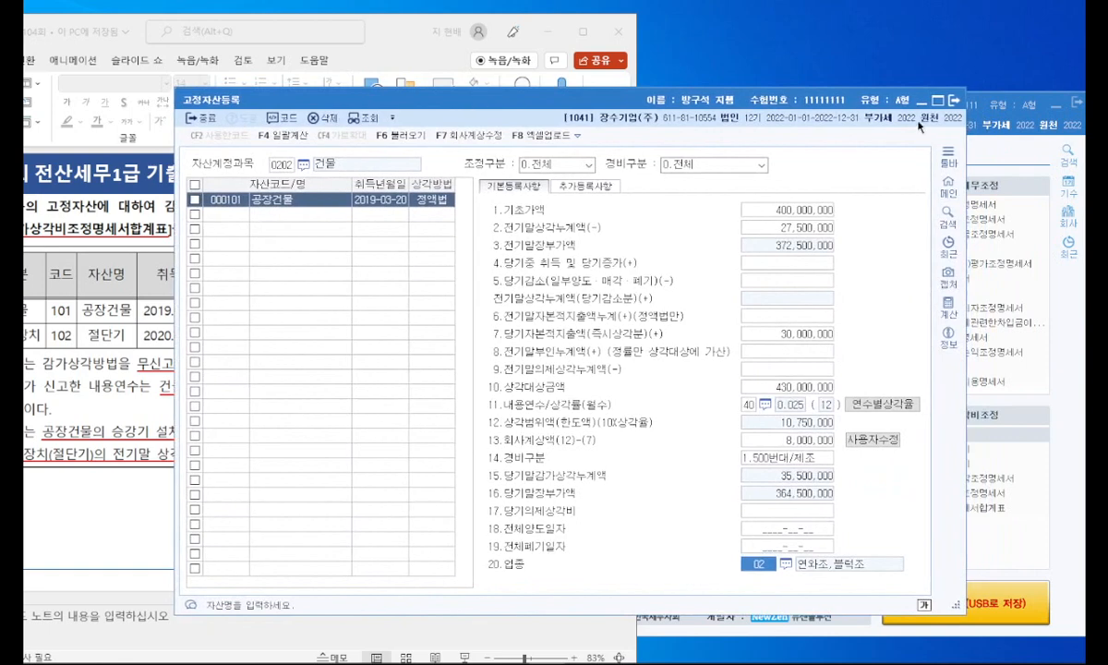
{"action": "left_click", "coordinate": [955, 108]}
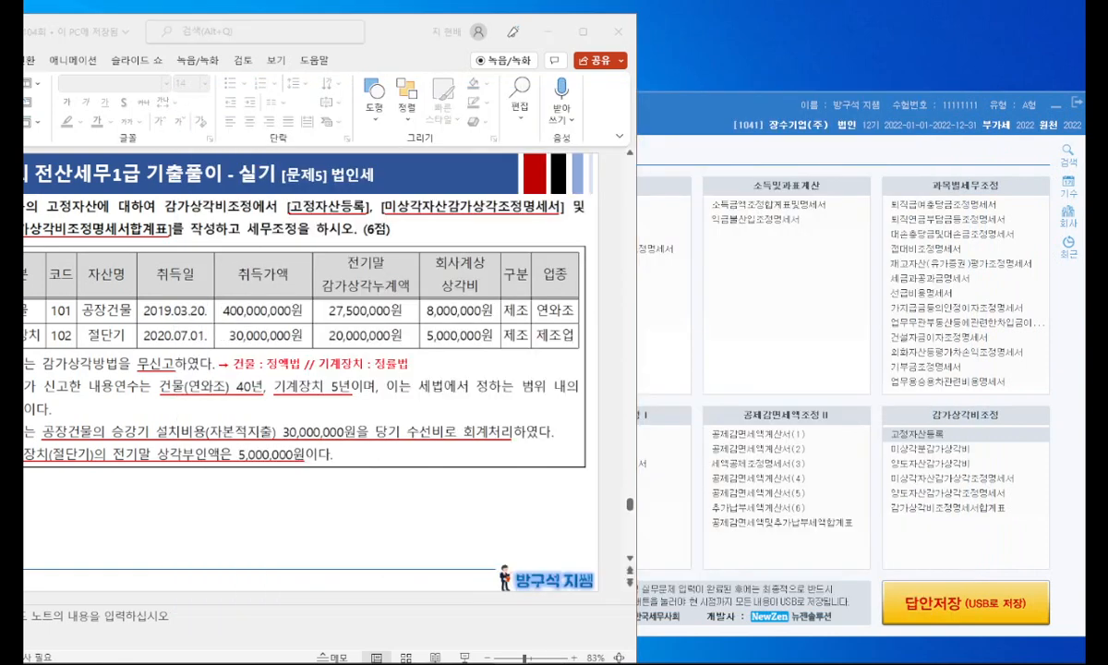
{"action": "left_click", "coordinate": [700, 99]}
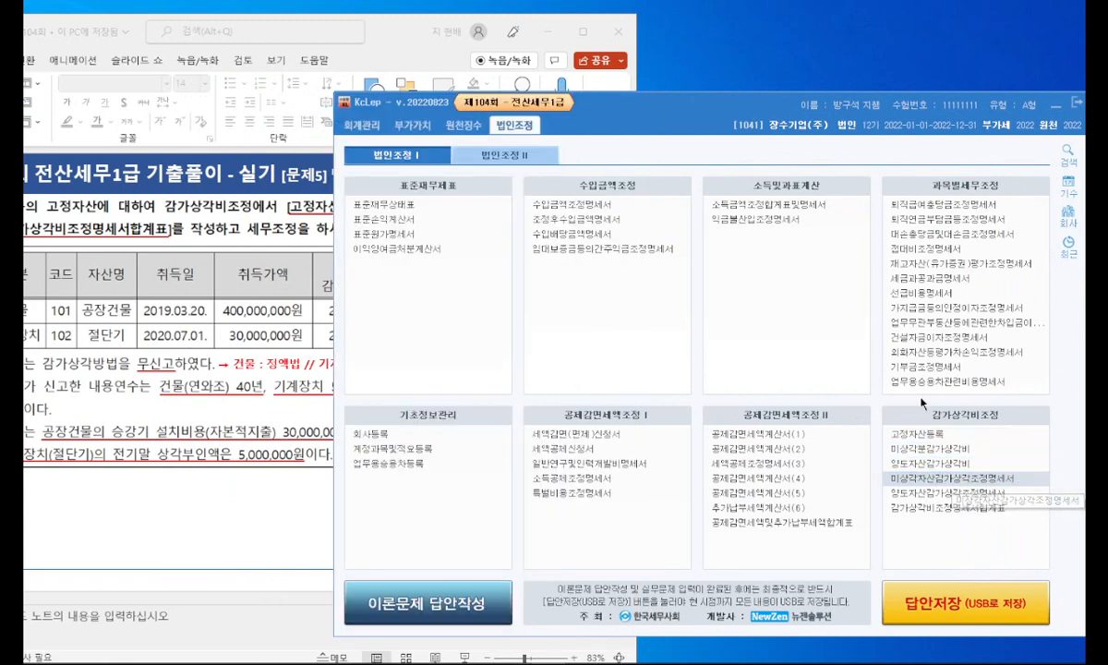
{"action": "left_click_drag", "start_coordinate": [556, 100], "coordinate": [440, 93]}
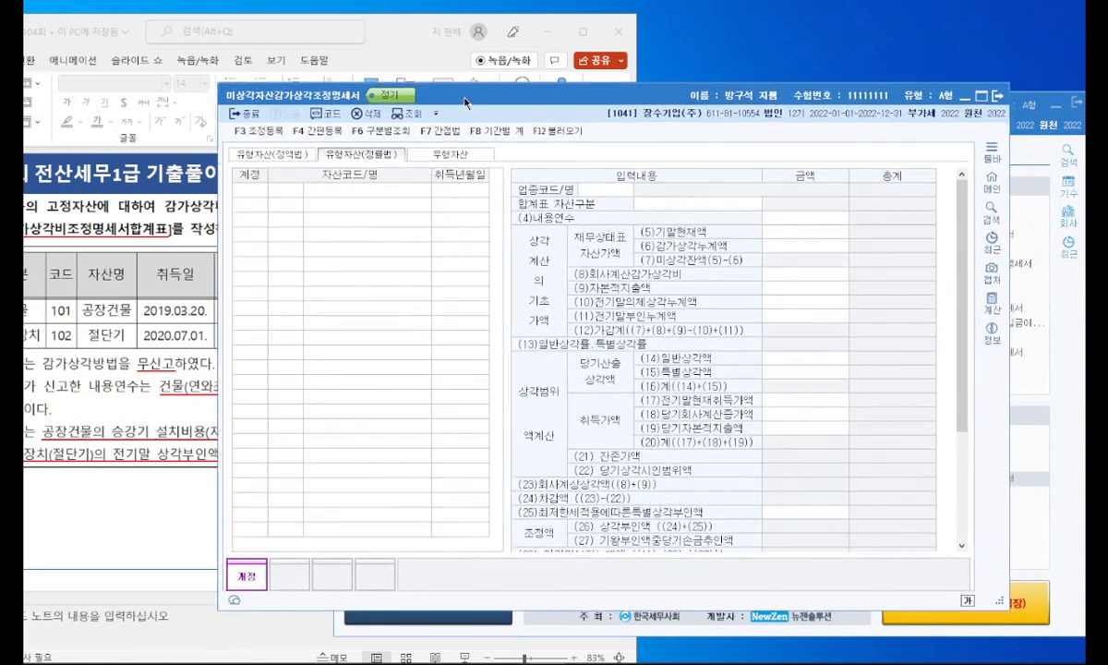
{"action": "left_click", "coordinate": [561, 136]}
{"action": "left_click", "coordinate": [657, 375]}
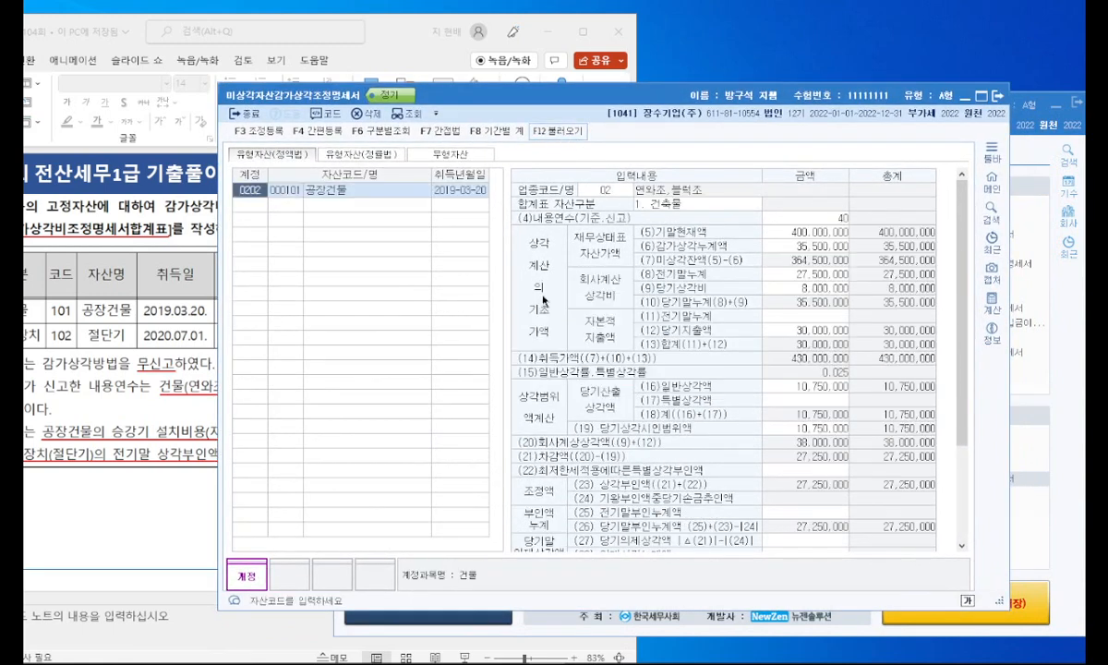
Step: Examine the adjustment amounts of 공장건물 under 유형자산(정액법) and 절단기 under 유형자산(정률법)
{"action": "left_click", "coordinate": [367, 154]}
{"action": "left_click", "coordinate": [291, 153]}
{"action": "scroll", "coordinate": [866, 322], "scroll_direction": "down", "scroll_amount": 3}
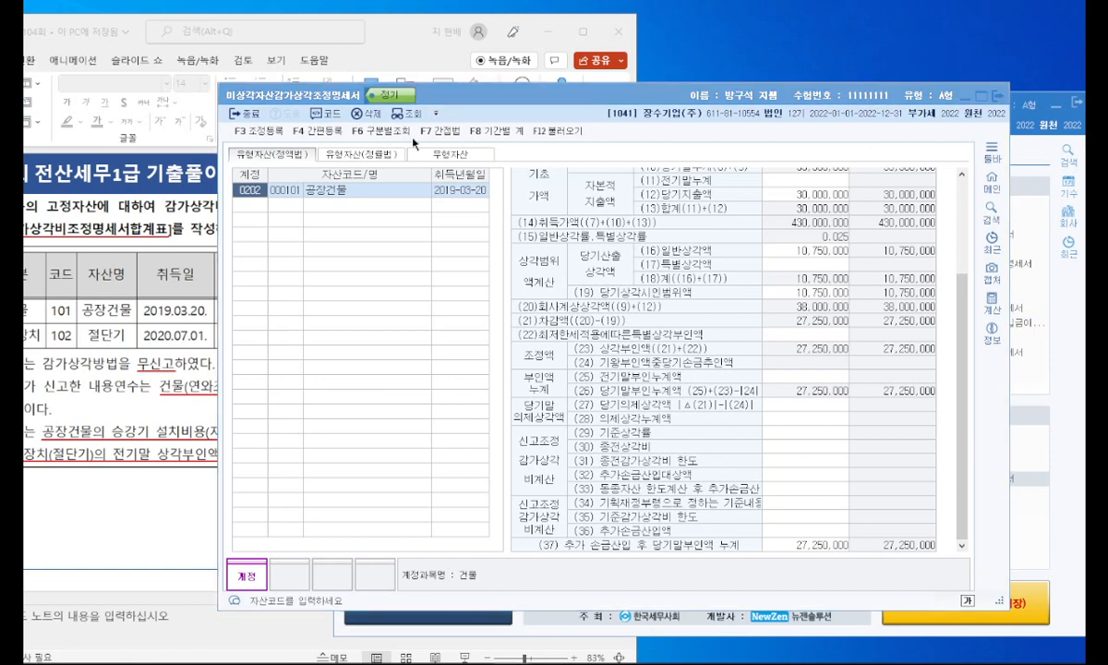
{"action": "left_click", "coordinate": [362, 155]}
{"action": "scroll", "coordinate": [797, 323], "scroll_direction": "down", "scroll_amount": 5}
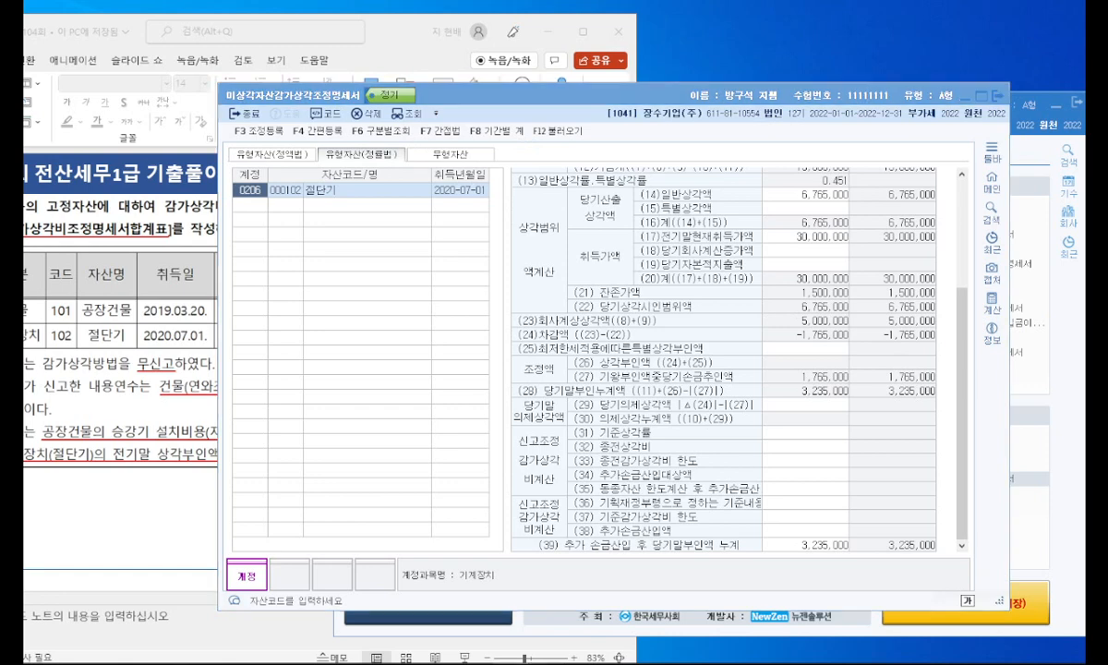
Step: Register 건물 감가상각비 한도초과 of 27,250,000 with 유보발생 under 익금산입 및 손금불산입 in 조정등록
{"action": "left_click", "coordinate": [259, 132]}
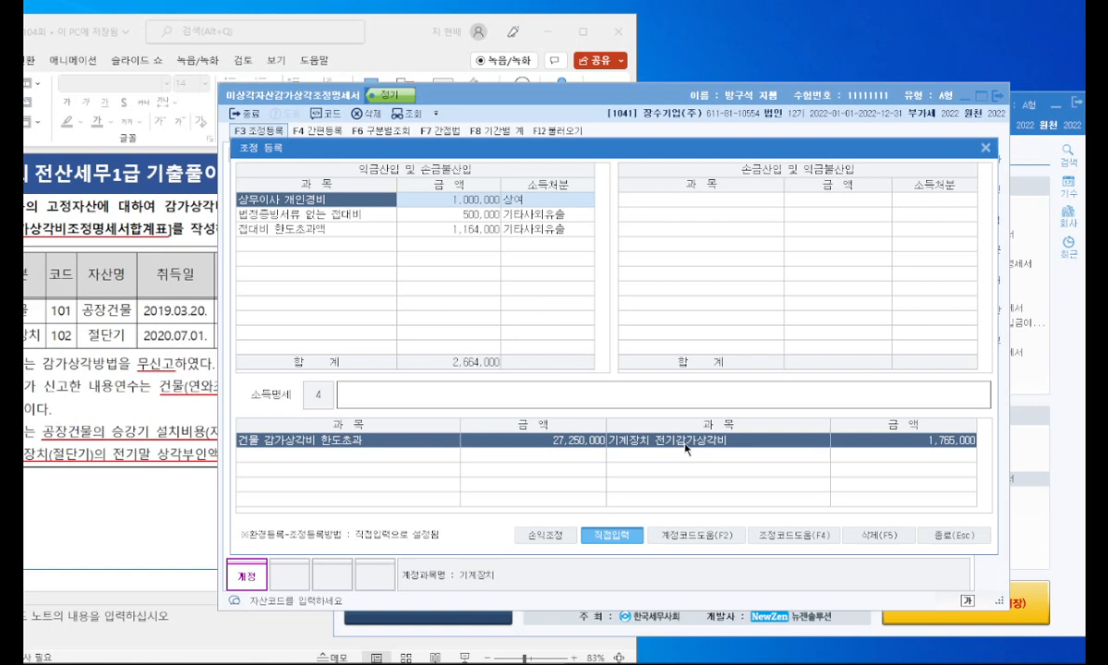
{"action": "left_click", "coordinate": [316, 240]}
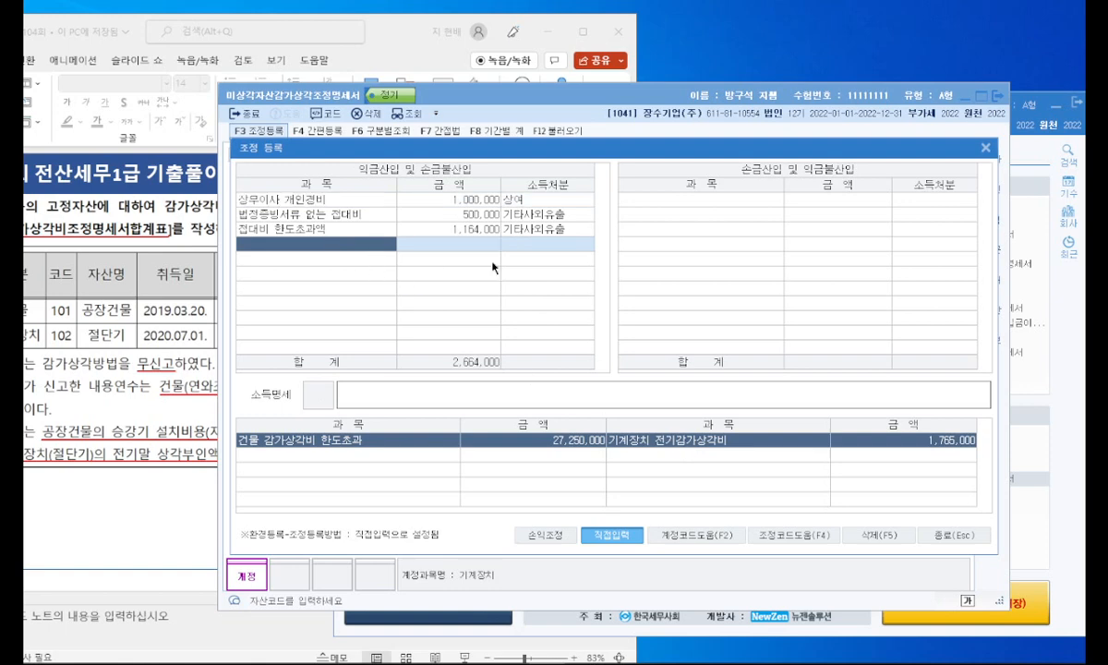
{"action": "type", "text": "ㄱ"}
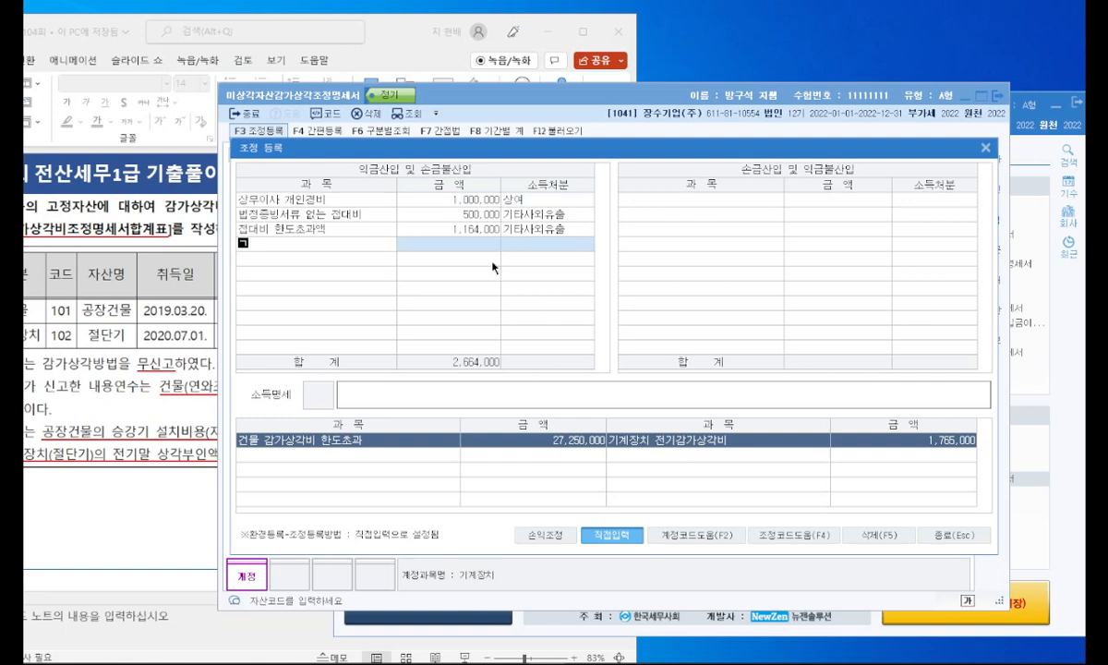
{"action": "type", "text": "건물 감가상각비"}
{"action": "key", "text": "Return"}
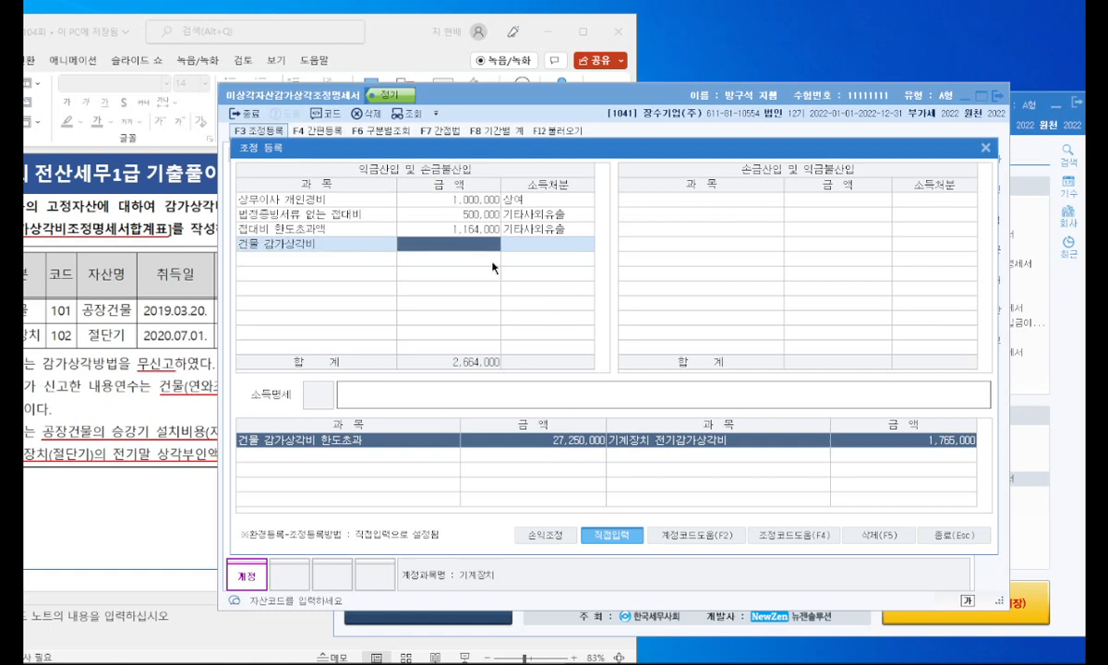
{"action": "left_click", "coordinate": [346, 245]}
{"action": "type", "text": "한도초과"}
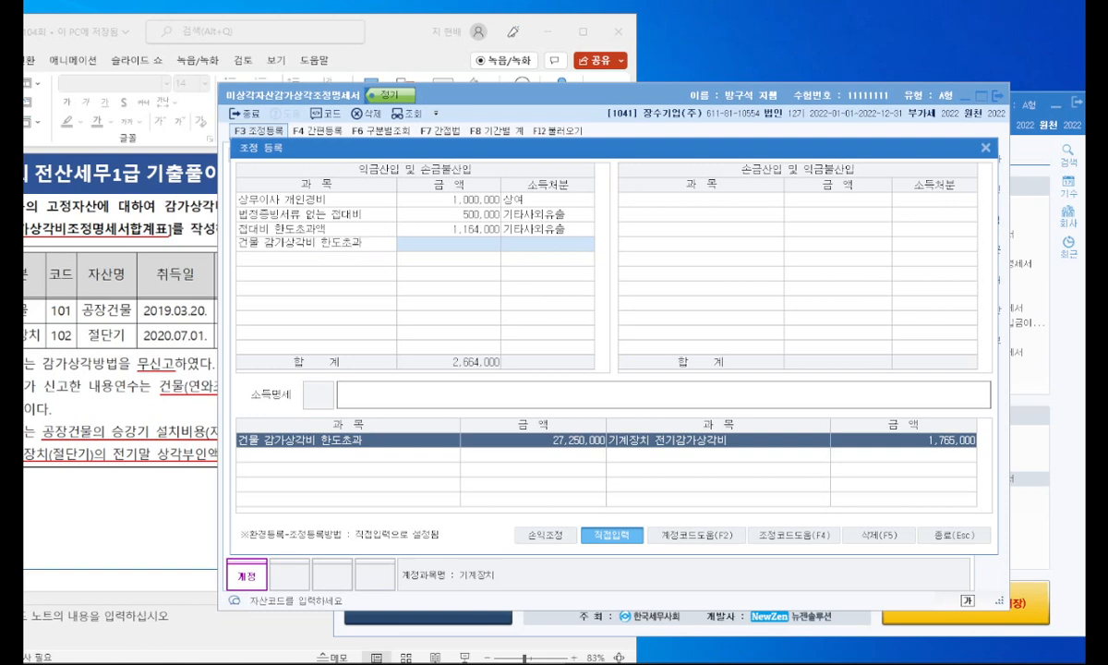
{"action": "key", "text": "Return"}
{"action": "type", "text": "27250000"}
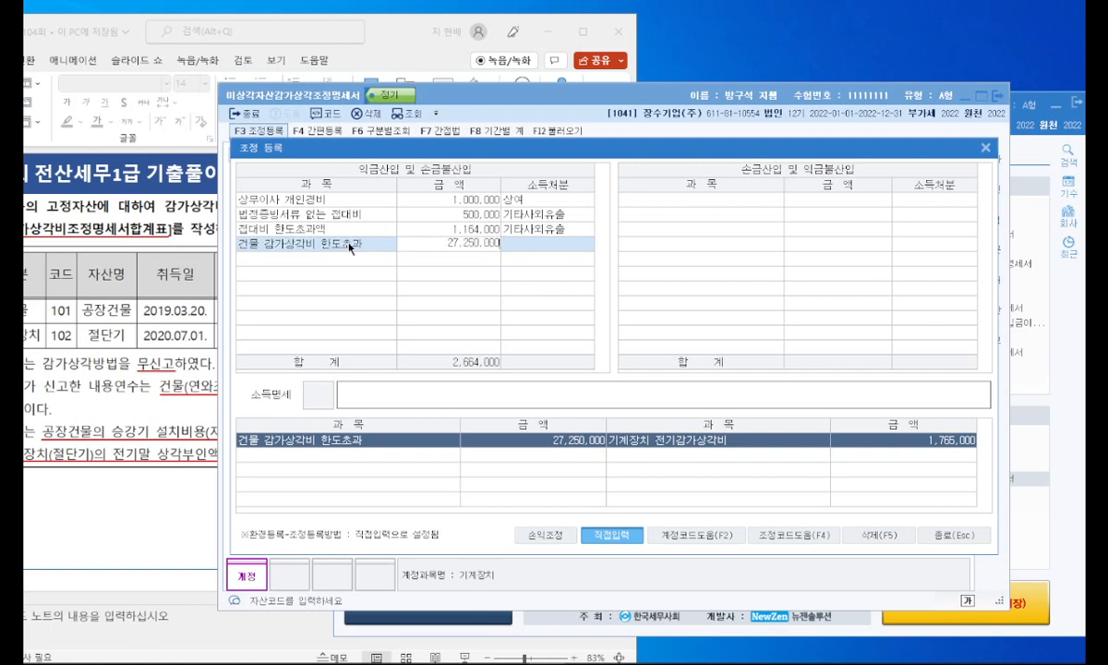
{"action": "key", "text": "Return"}
{"action": "left_click", "coordinate": [441, 222]}
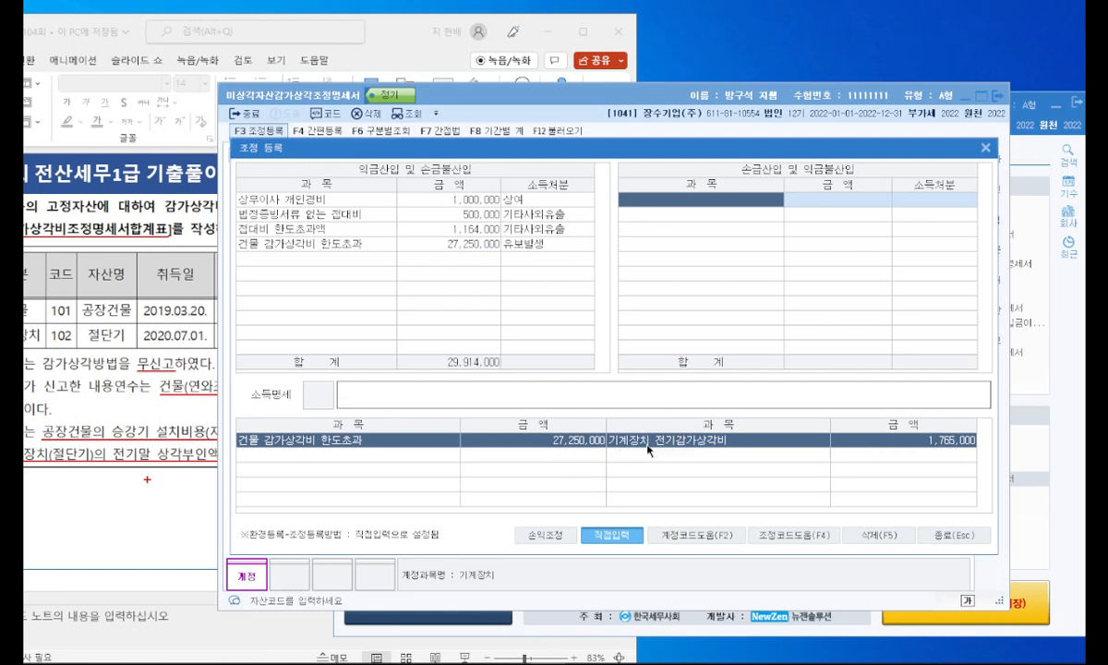
Step: Register 기계장치 전기감가상각비 of 1,765,000 with 유보감소 under 손금산입 및 익금불산입 and close 조정등록
{"action": "left_click", "coordinate": [200, 497]}
{"action": "left_click_drag", "start_coordinate": [282, 443], "coordinate": [247, 445]}
{"action": "key", "text": "Escape"}
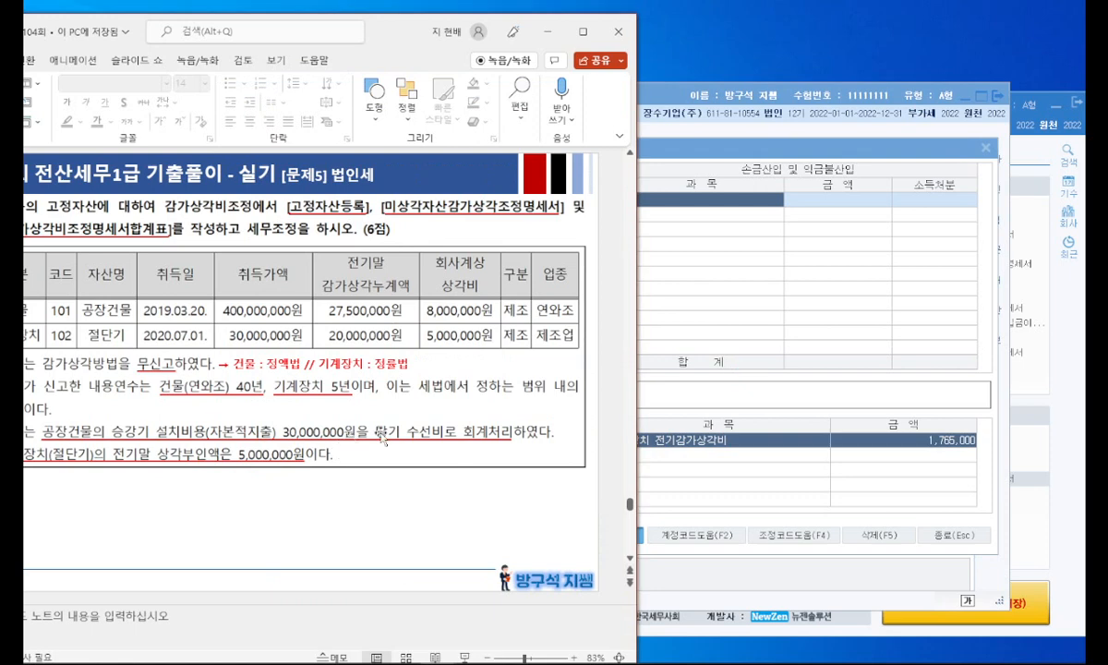
{"action": "left_click", "coordinate": [791, 351]}
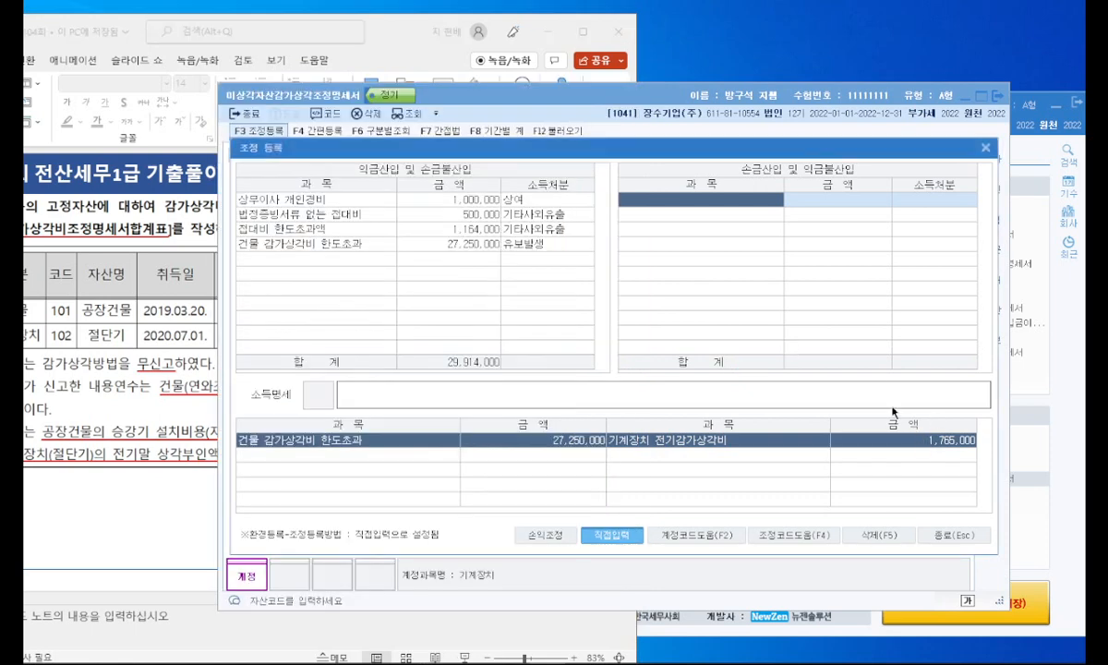
{"action": "left_click", "coordinate": [685, 202]}
{"action": "type", "text": "기계장ㅊ 전기감가상각비"}
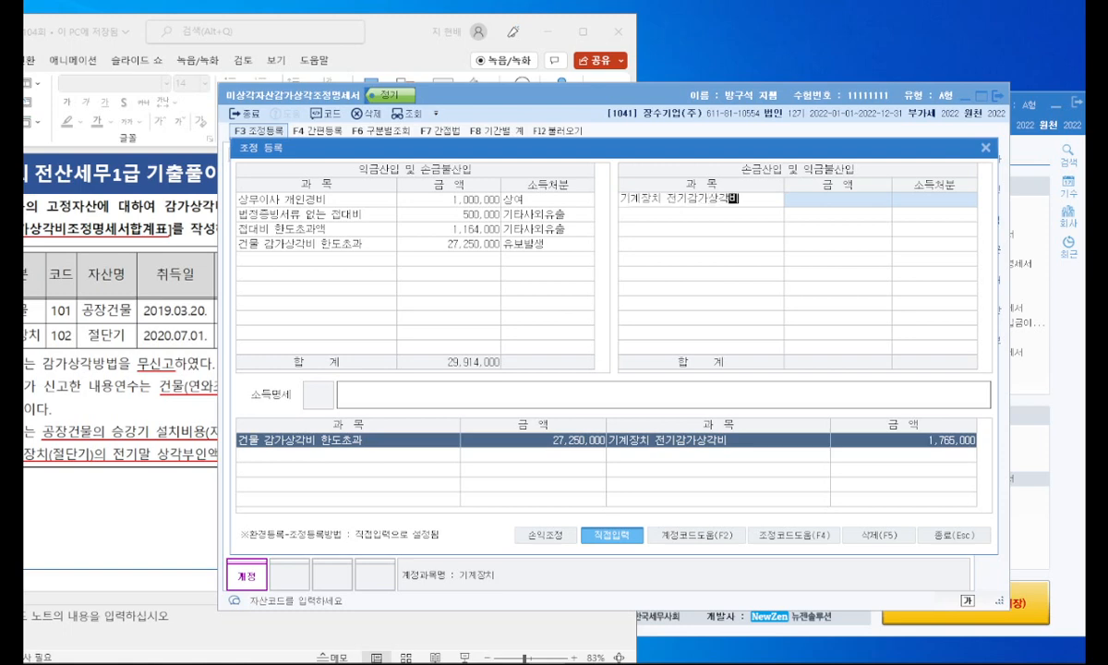
{"action": "key", "text": "Return"}
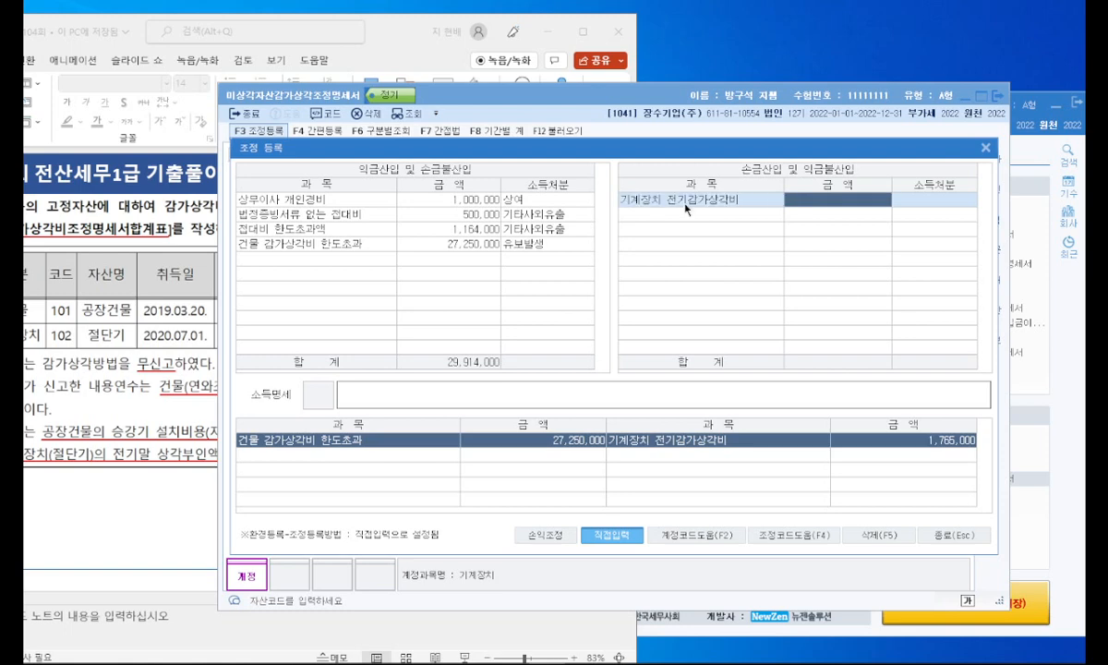
{"action": "type", "text": "1765000"}
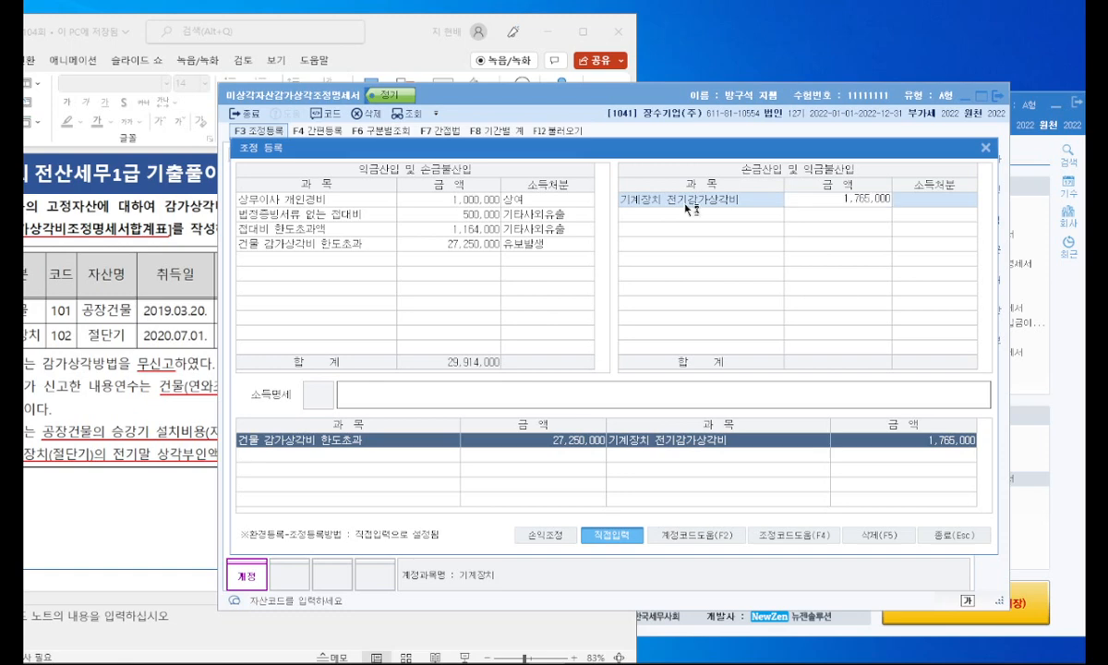
{"action": "key", "text": "Return"}
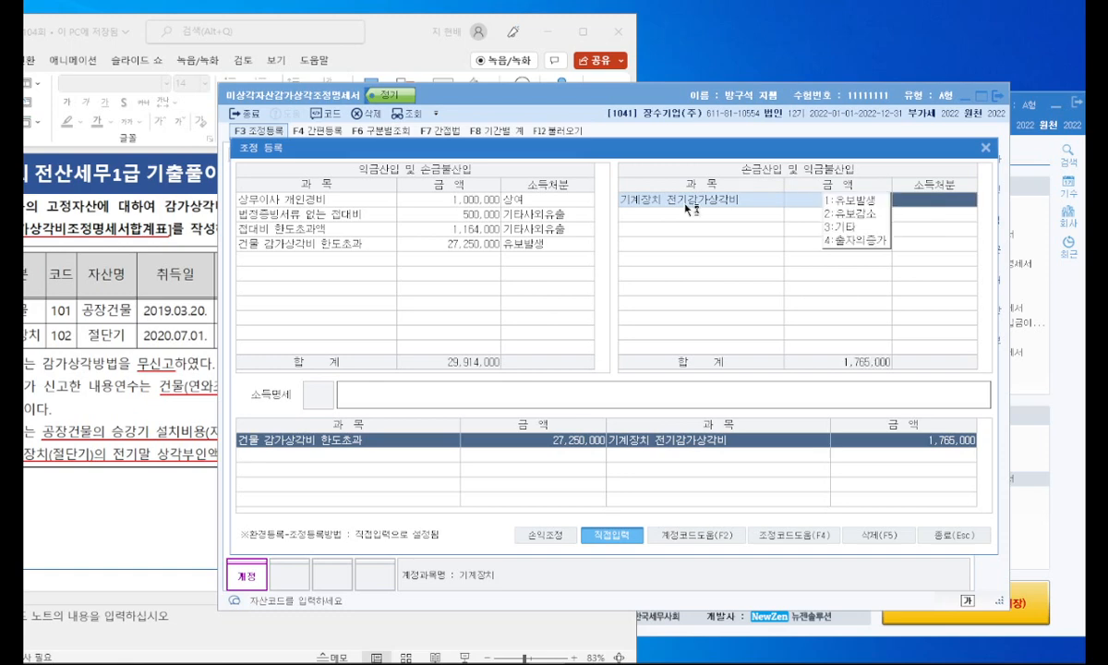
{"action": "left_click", "coordinate": [842, 215]}
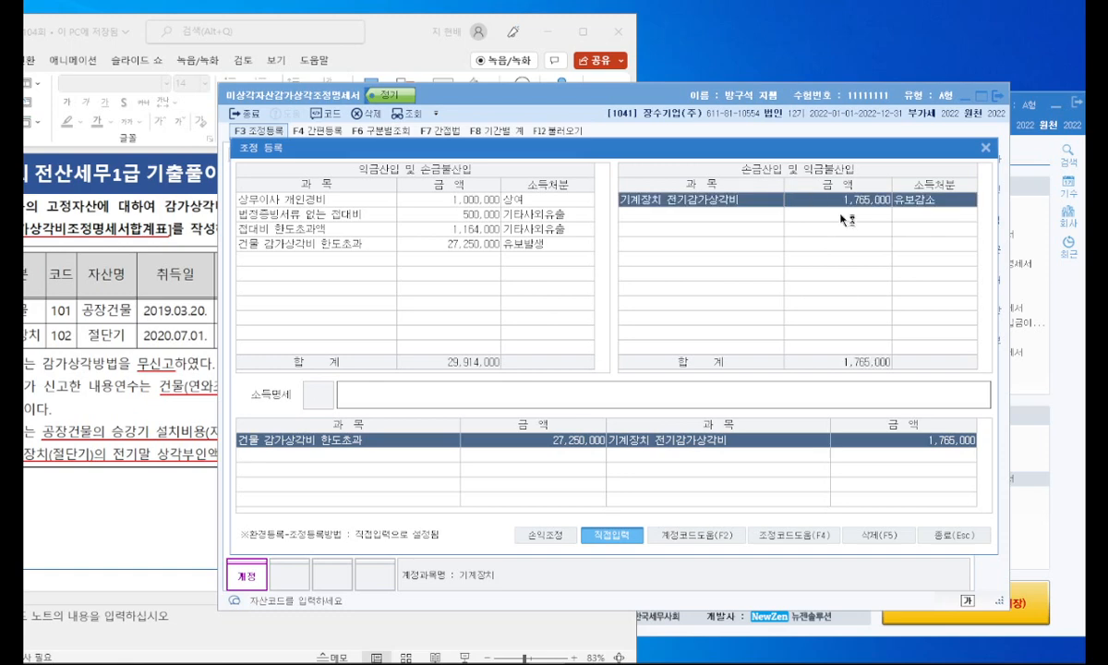
{"action": "left_click", "coordinate": [989, 155]}
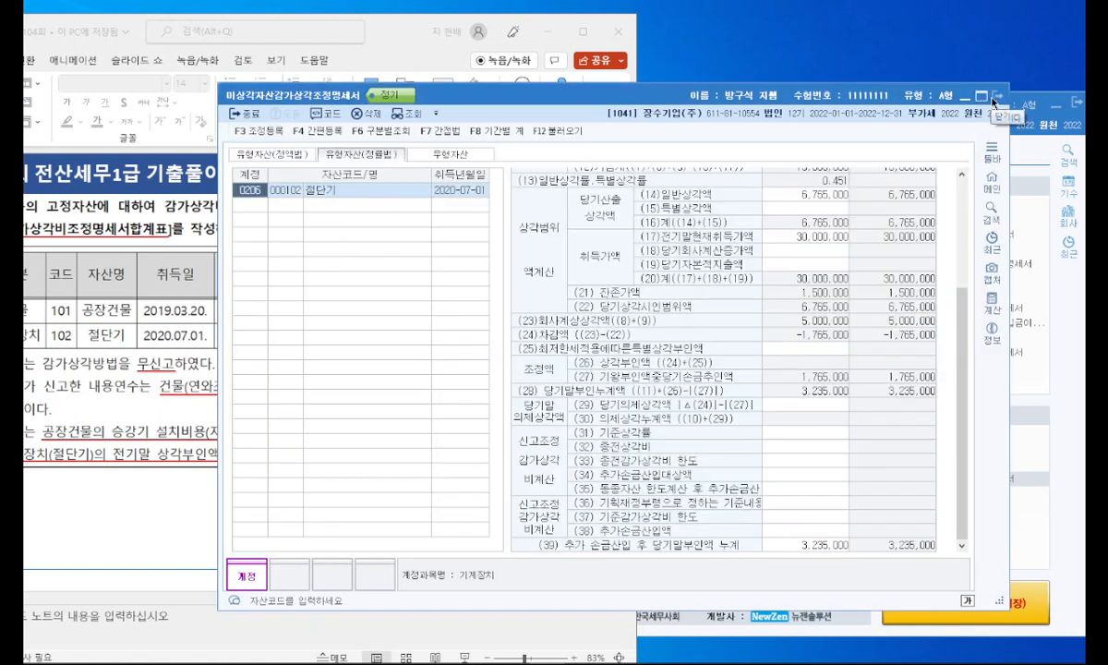
Step: Close 미상각자산감가상각조정명세서, open 감가상각비조정명세서합계표 and load its figures anew
{"action": "left_click", "coordinate": [994, 102]}
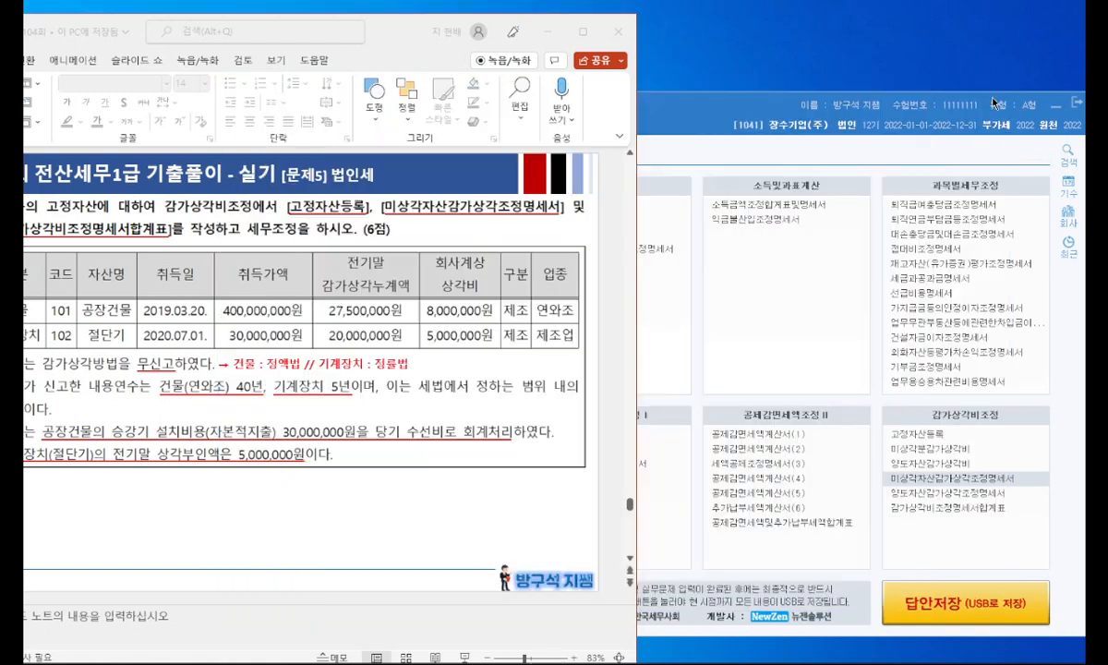
{"action": "left_click", "coordinate": [938, 517]}
{"action": "left_click", "coordinate": [937, 508]}
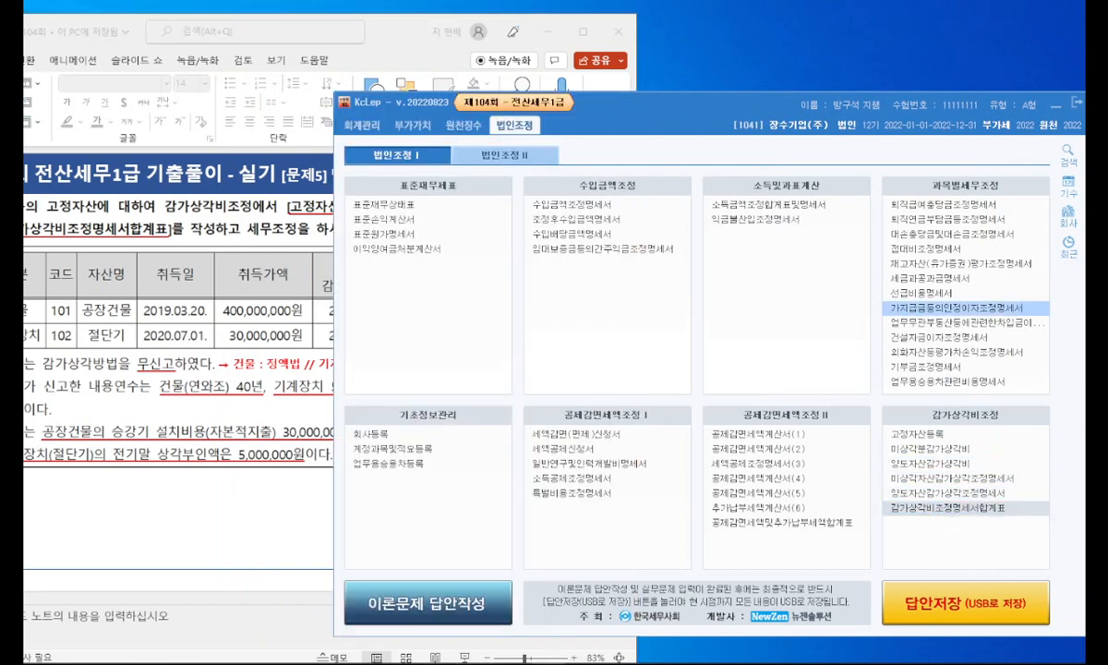
{"action": "left_click_drag", "start_coordinate": [545, 76], "coordinate": [478, 87]}
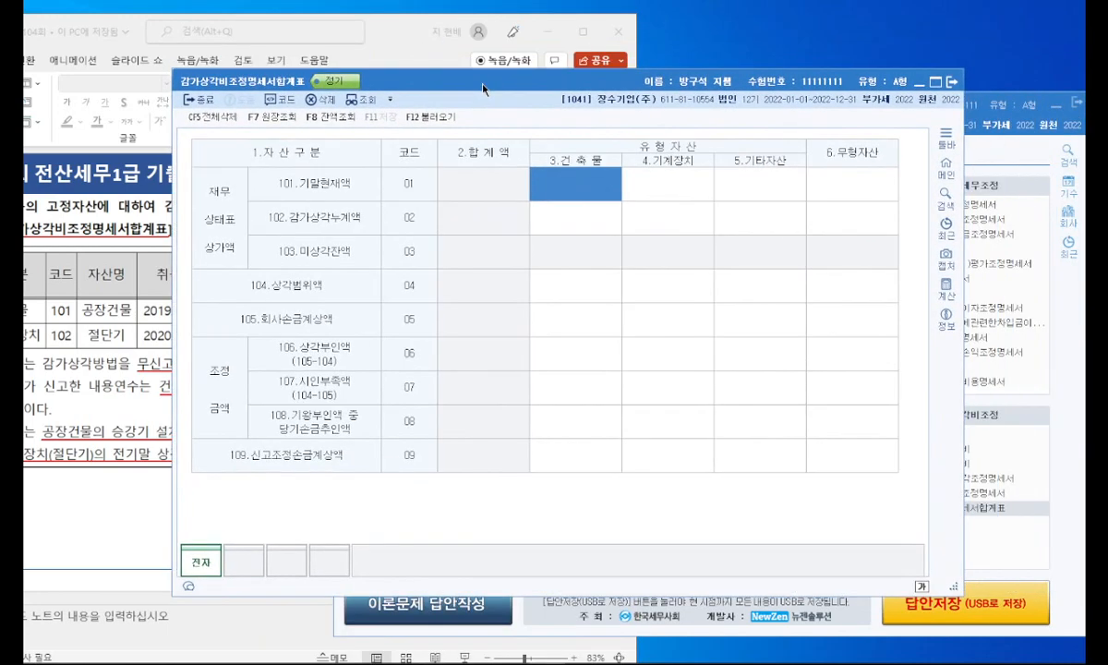
{"action": "left_click", "coordinate": [458, 123]}
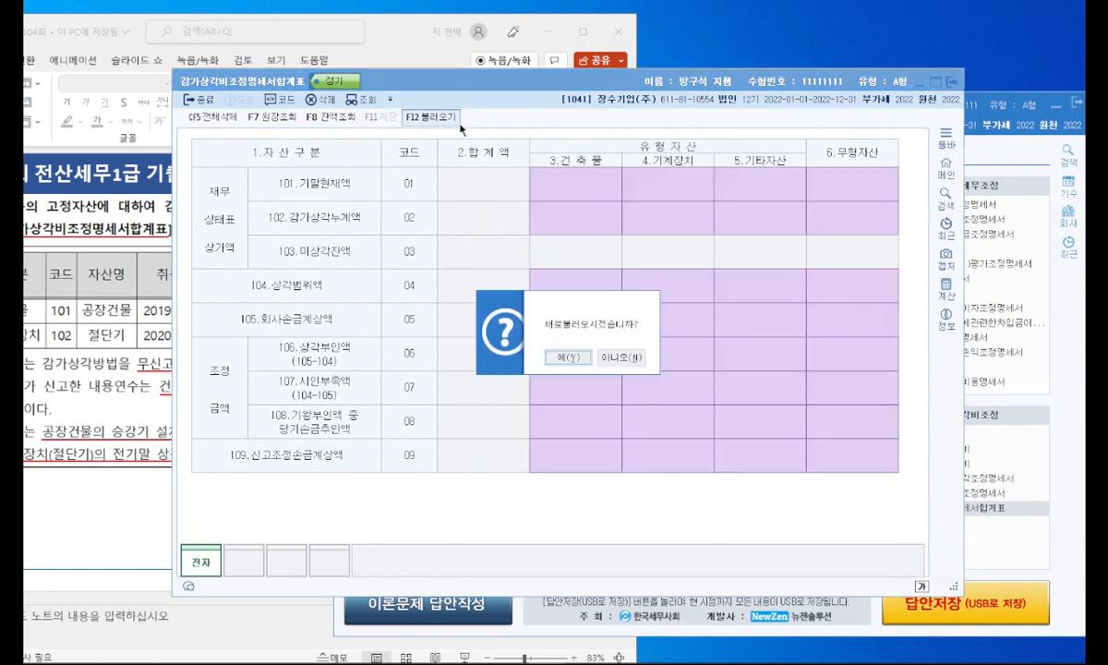
{"action": "left_click", "coordinate": [566, 357]}
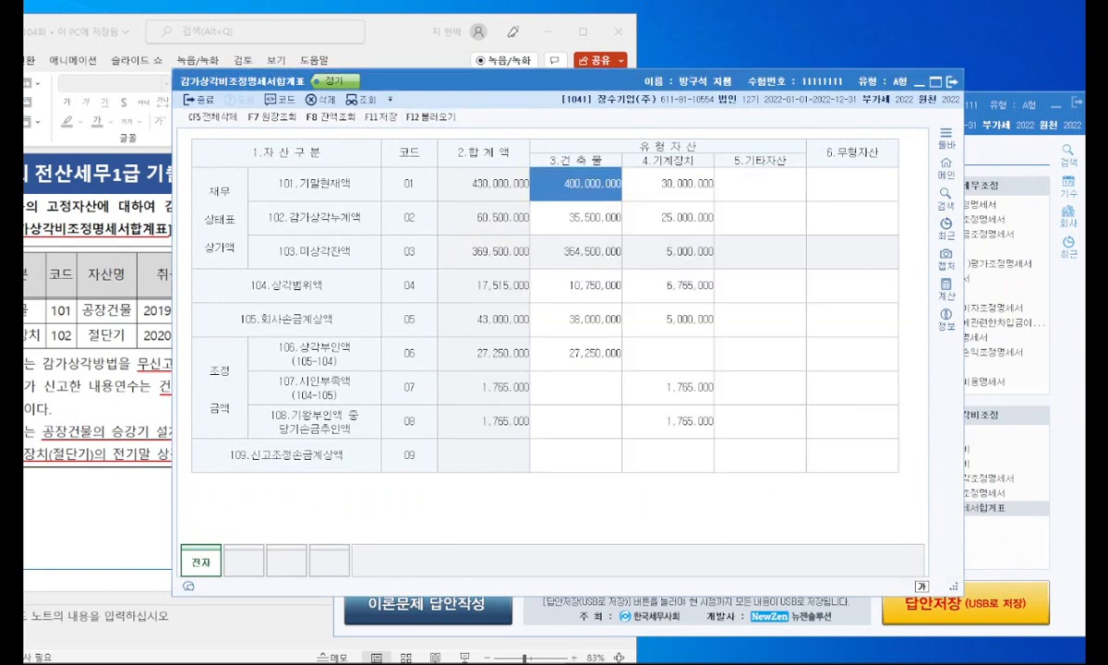
Step: Save 감가상각비조정명세서합계표 and close it
{"action": "left_click", "coordinate": [378, 117]}
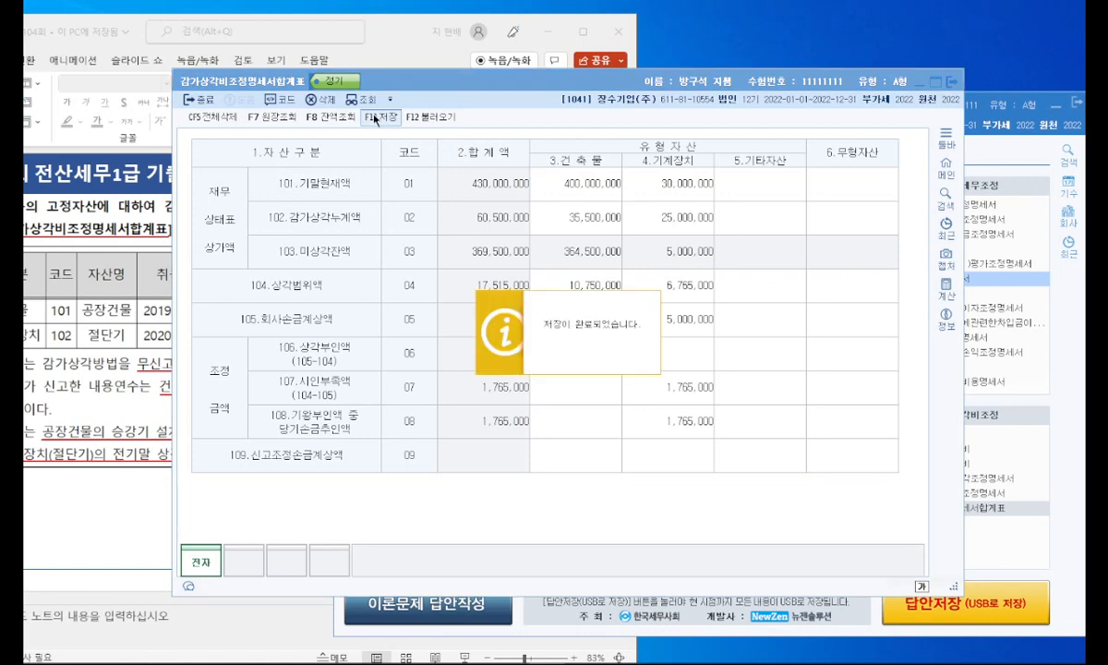
{"action": "left_click", "coordinate": [953, 83]}
Step: Switch to PowerPoint and present slide 35 with question [3] on 외화자산등평가차손익조정명세서
{"action": "double_click", "coordinate": [550, 30]}
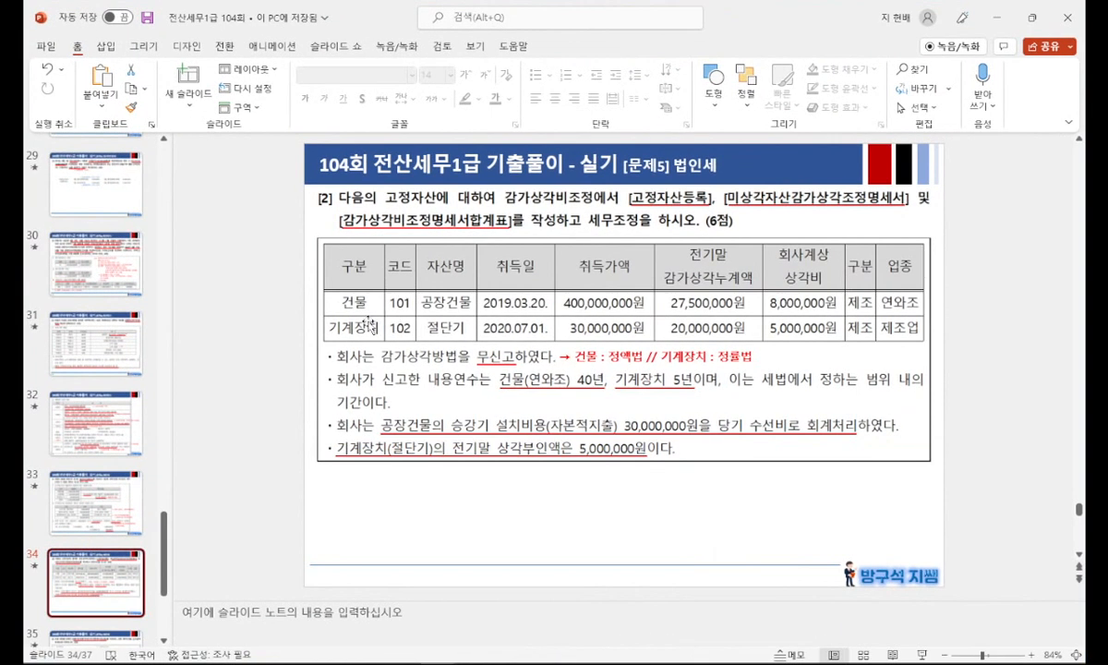
{"action": "scroll", "coordinate": [109, 527], "scroll_direction": "down", "scroll_amount": 1}
{"action": "left_click", "coordinate": [101, 571]}
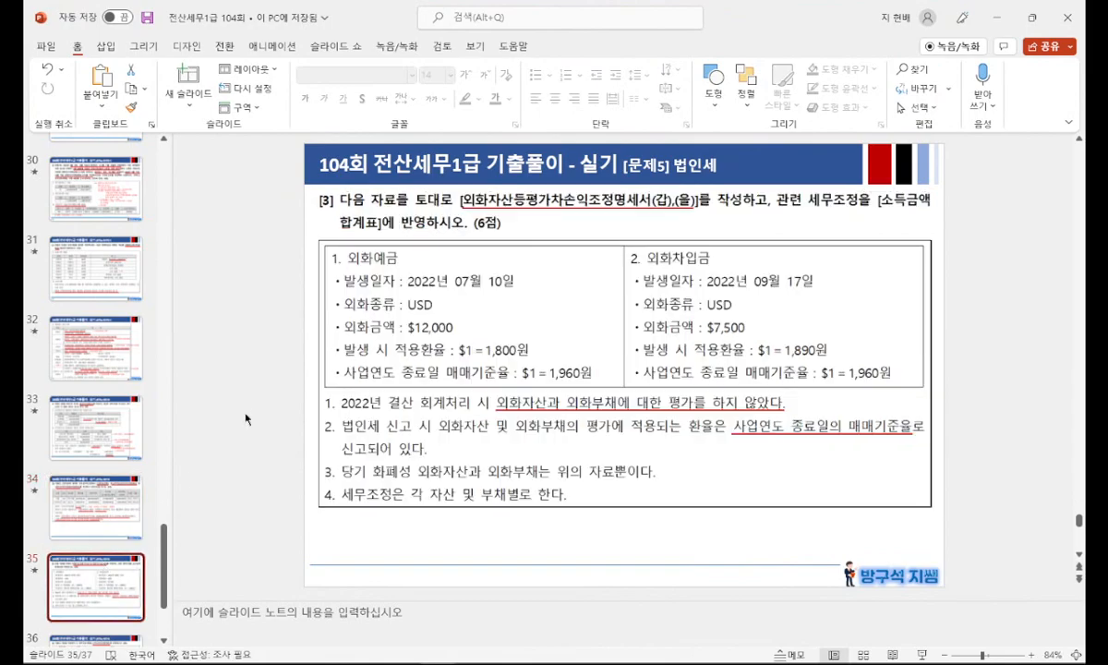
{"action": "key", "text": "shift+F5"}
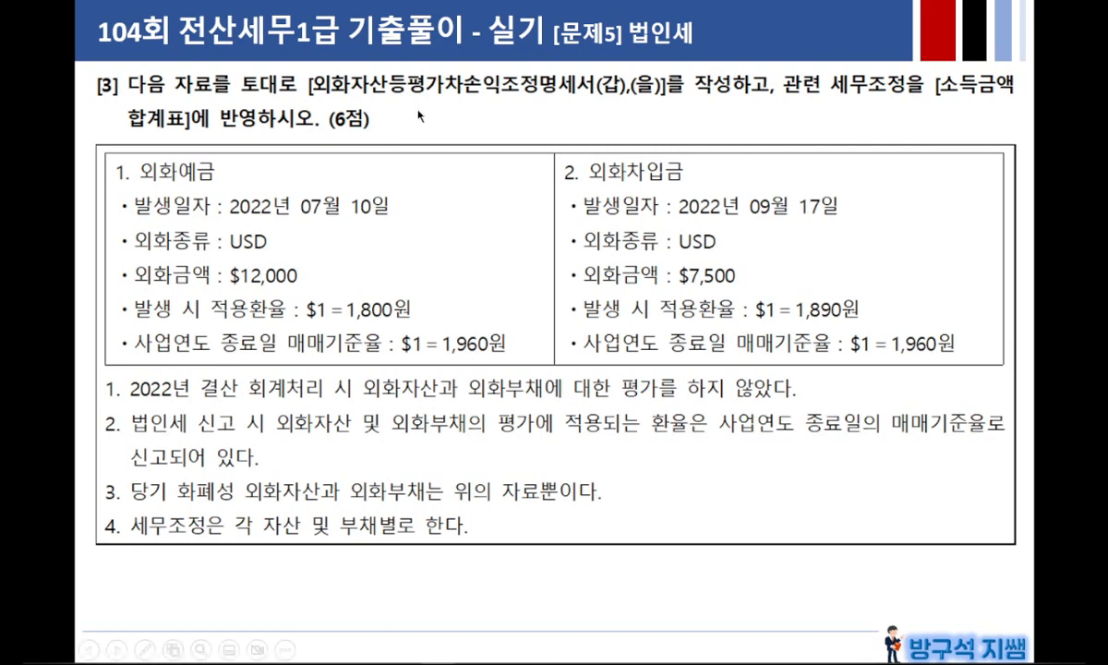
Step: Reveal the underlines on the statement name and the no-valuation condition, circle the 외화예금 and 외화차입금 data, and clear the pen marks
{"action": "left_click", "coordinate": [594, 118]}
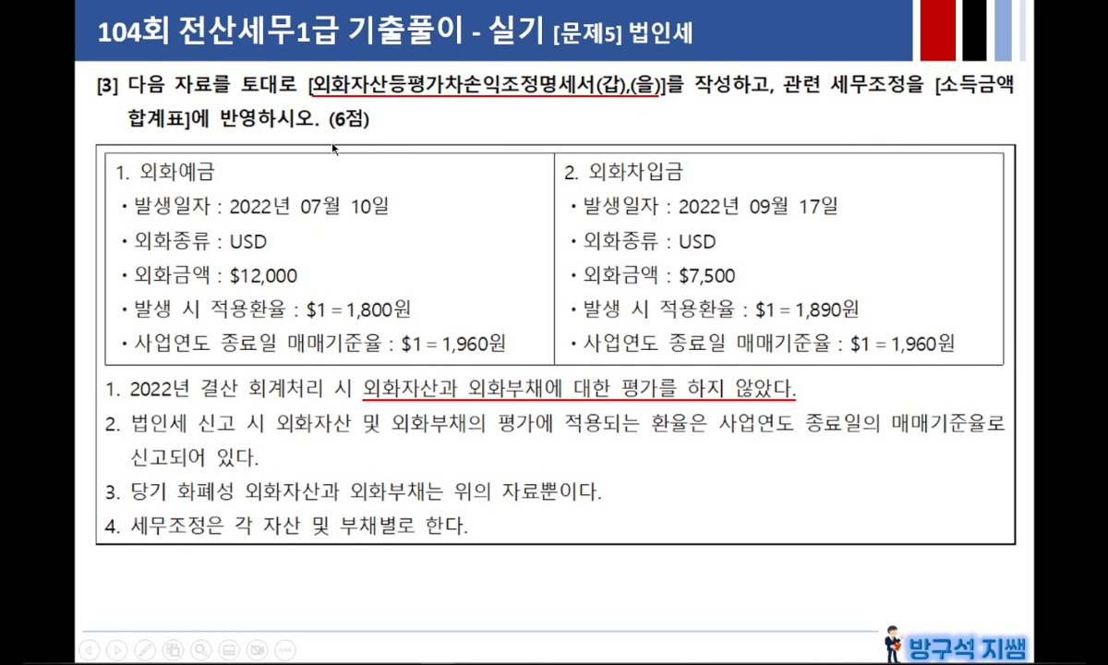
{"action": "mouse_move", "coordinate": [318, 309]}
{"action": "left_mouse_down"}
{"action": "mouse_move", "coordinate": [171, 155]}
{"action": "mouse_move", "coordinate": [303, 303]}
{"action": "left_mouse_up"}
{"action": "mouse_move", "coordinate": [827, 293]}
{"action": "left_mouse_down"}
{"action": "mouse_move", "coordinate": [567, 312]}
{"action": "mouse_move", "coordinate": [776, 168]}
{"action": "mouse_move", "coordinate": [760, 296]}
{"action": "left_mouse_up"}
{"action": "mouse_move", "coordinate": [321, 134]}
{"action": "left_mouse_down"}
{"action": "mouse_move", "coordinate": [334, 128]}
{"action": "mouse_move", "coordinate": [340, 154]}
{"action": "left_mouse_up"}
{"action": "mouse_move", "coordinate": [505, 110]}
{"action": "left_mouse_down"}
{"action": "mouse_move", "coordinate": [517, 130]}
{"action": "mouse_move", "coordinate": [546, 105]}
{"action": "left_mouse_up"}
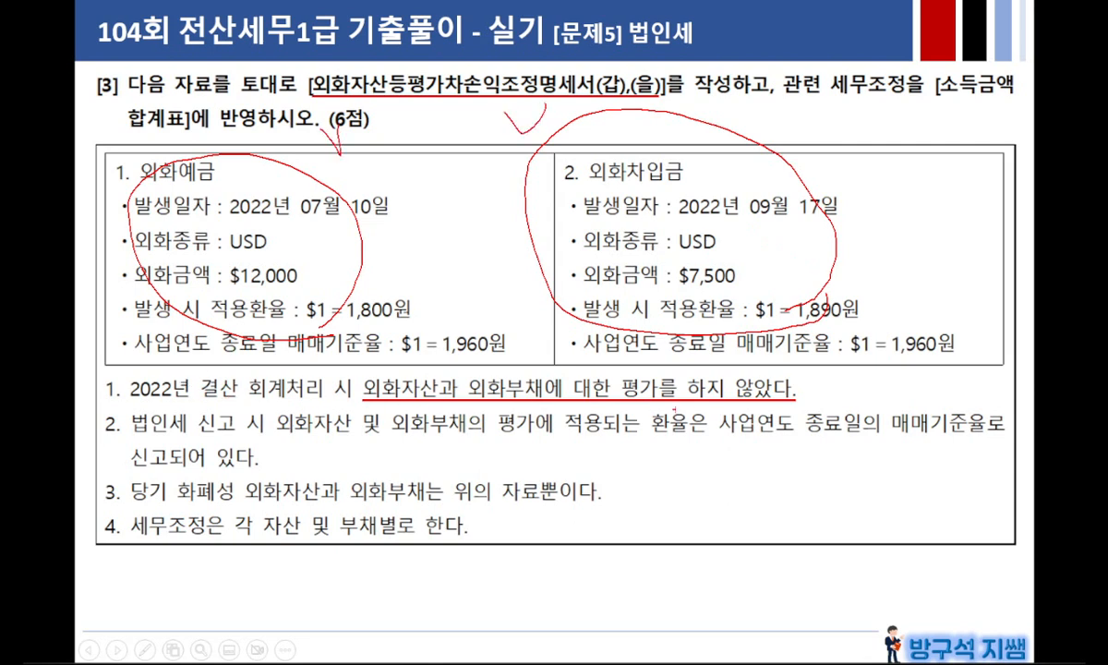
{"action": "key", "text": "e"}
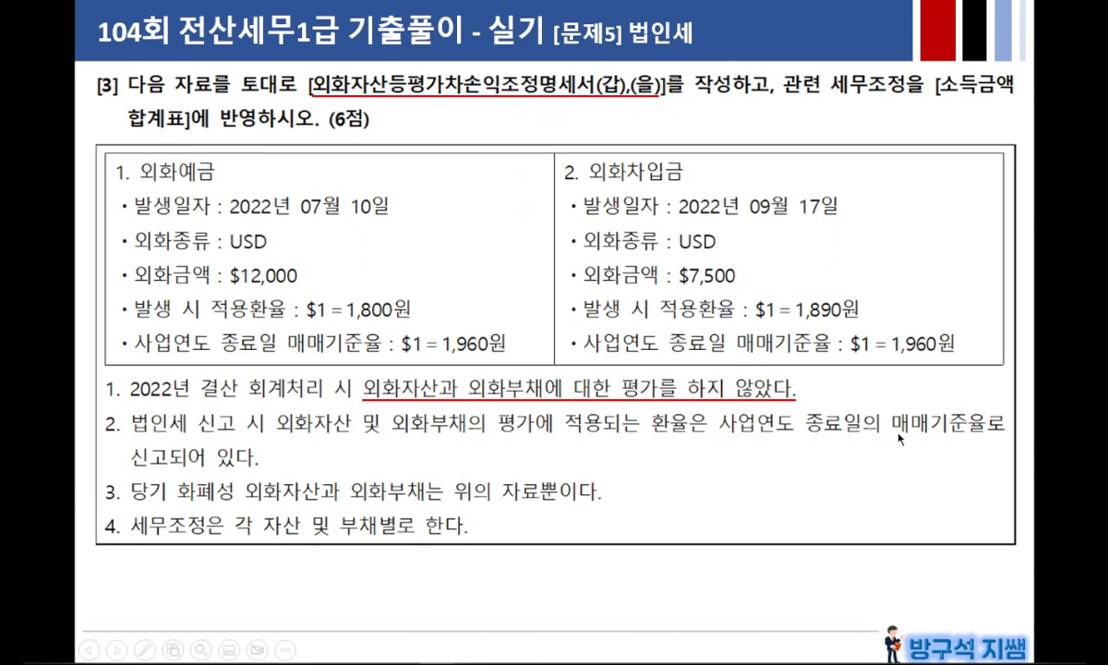
Step: Reveal the exchange-rate underline, mark both year-end 매매기준율 figures, clear the marks and leave the slide show for the smaller window
{"action": "left_click", "coordinate": [793, 440]}
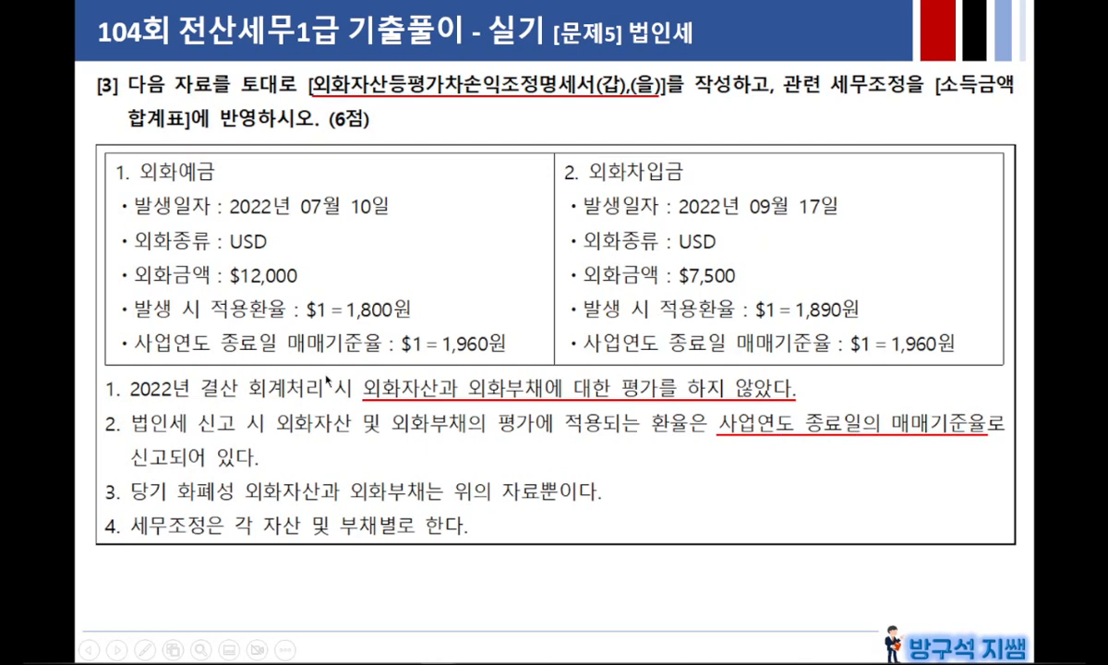
{"action": "left_click_drag", "start_coordinate": [286, 353], "coordinate": [499, 351]}
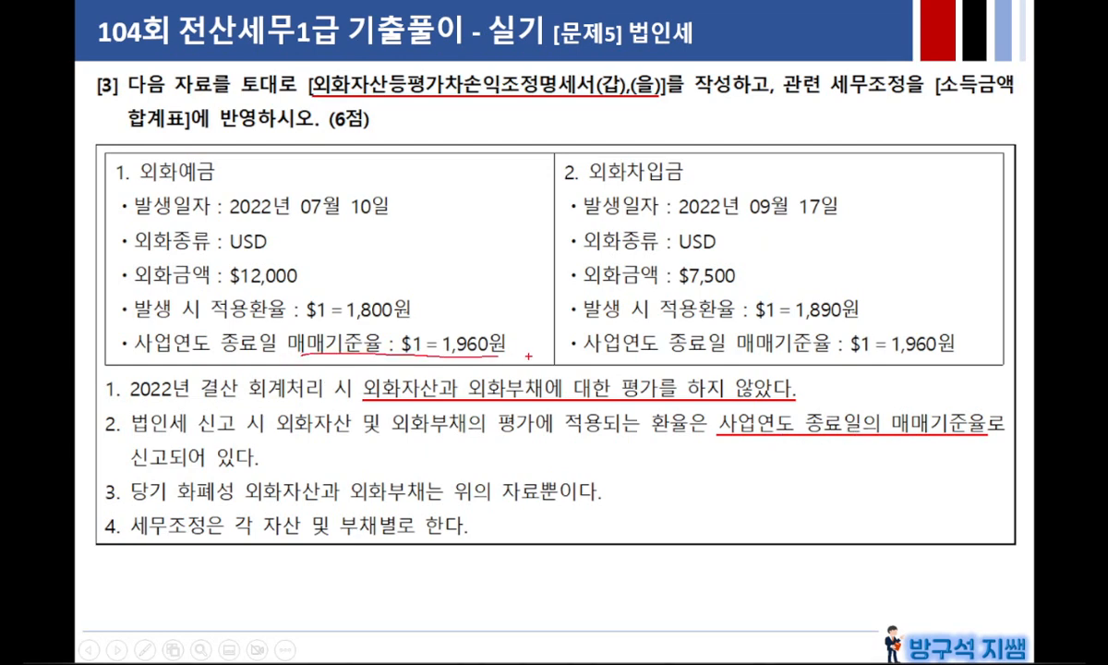
{"action": "left_click_drag", "start_coordinate": [757, 340], "coordinate": [953, 343]}
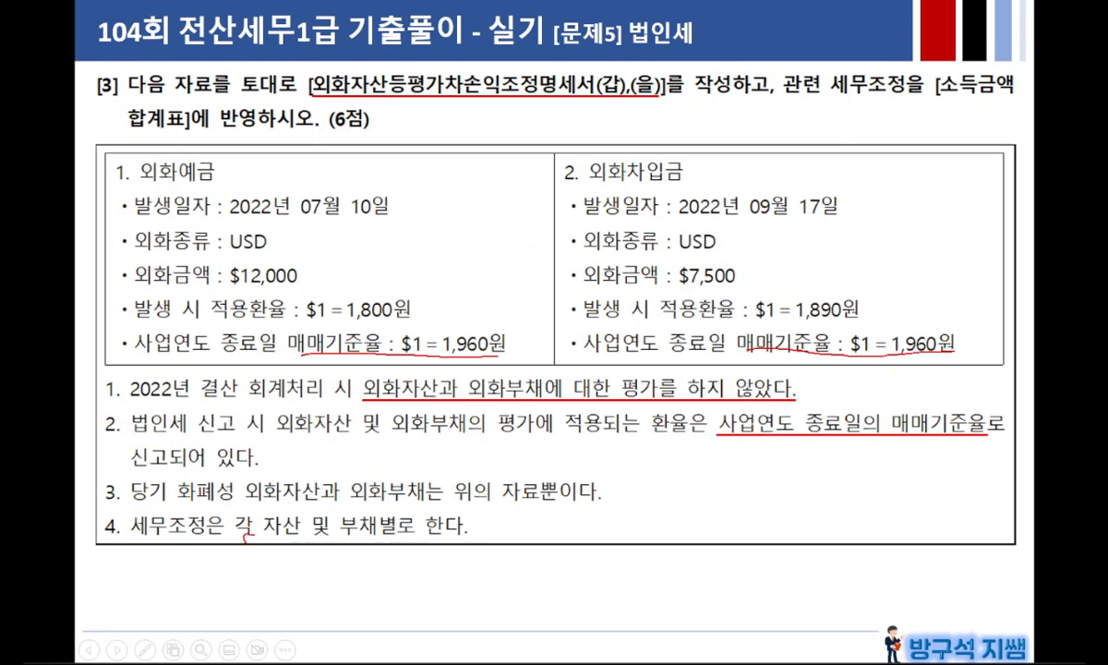
{"action": "key", "text": "e"}
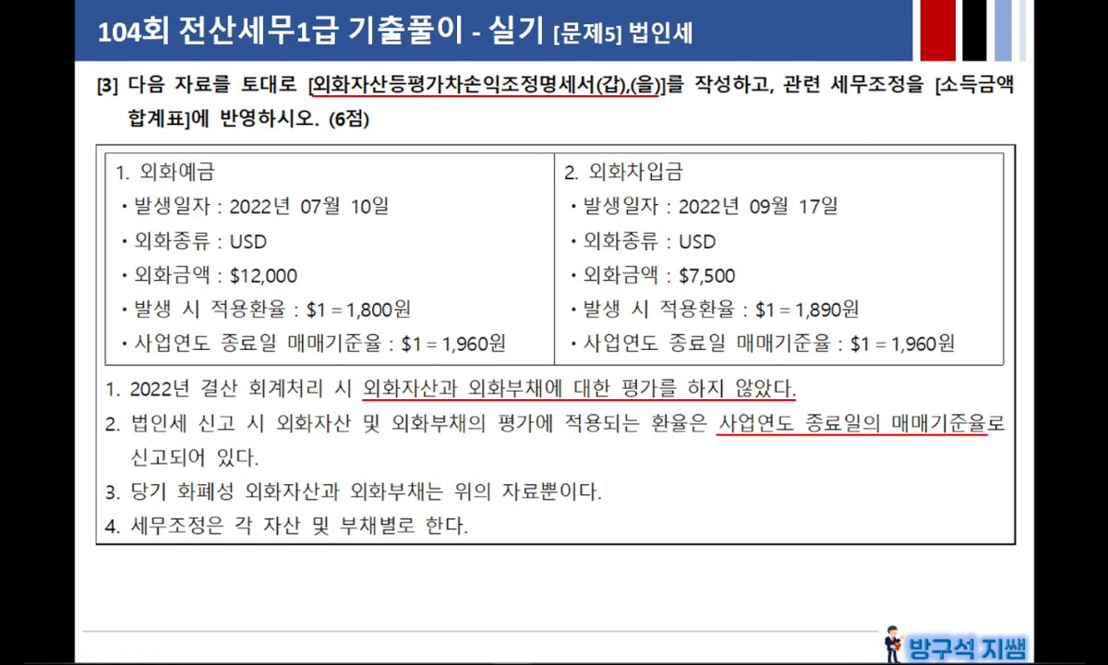
{"action": "key", "text": "Escape"}
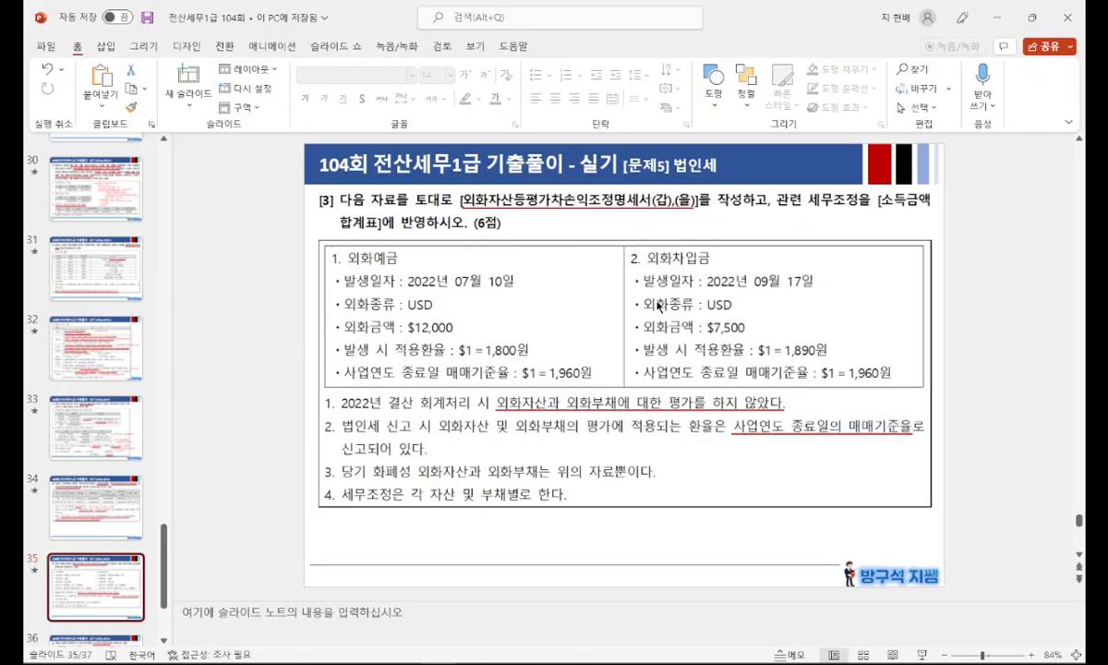
{"action": "left_click", "coordinate": [1036, 18]}
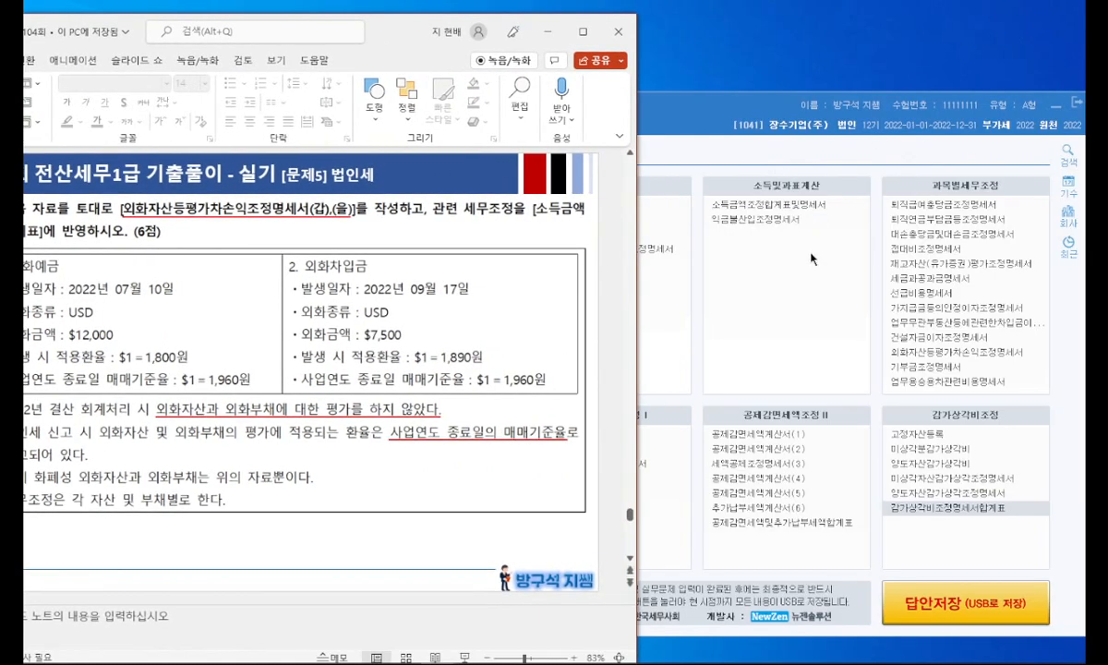
Step: In KcLep, open 외화자산등평가차손익조정명세서 and enter the asset row as USD 12,000 with 장부가액 적용환율 1,800 and 평가금액 적용환율 1,960
{"action": "left_click", "coordinate": [815, 261]}
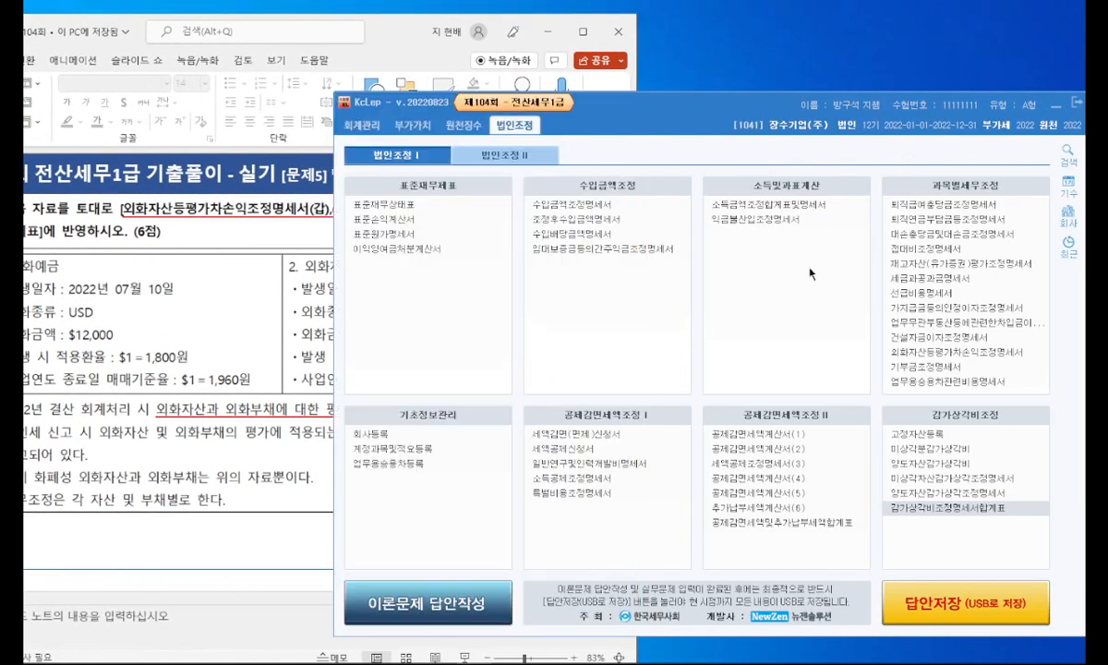
{"action": "left_click", "coordinate": [922, 352]}
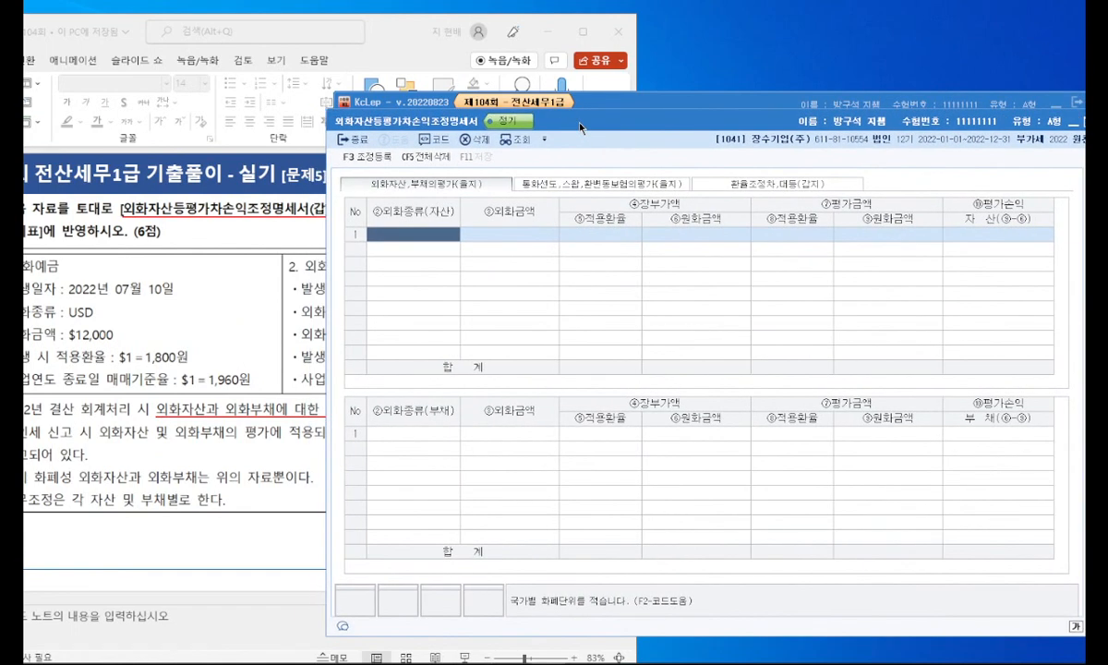
{"action": "left_click", "coordinate": [411, 244]}
{"action": "type", "text": "USD"}
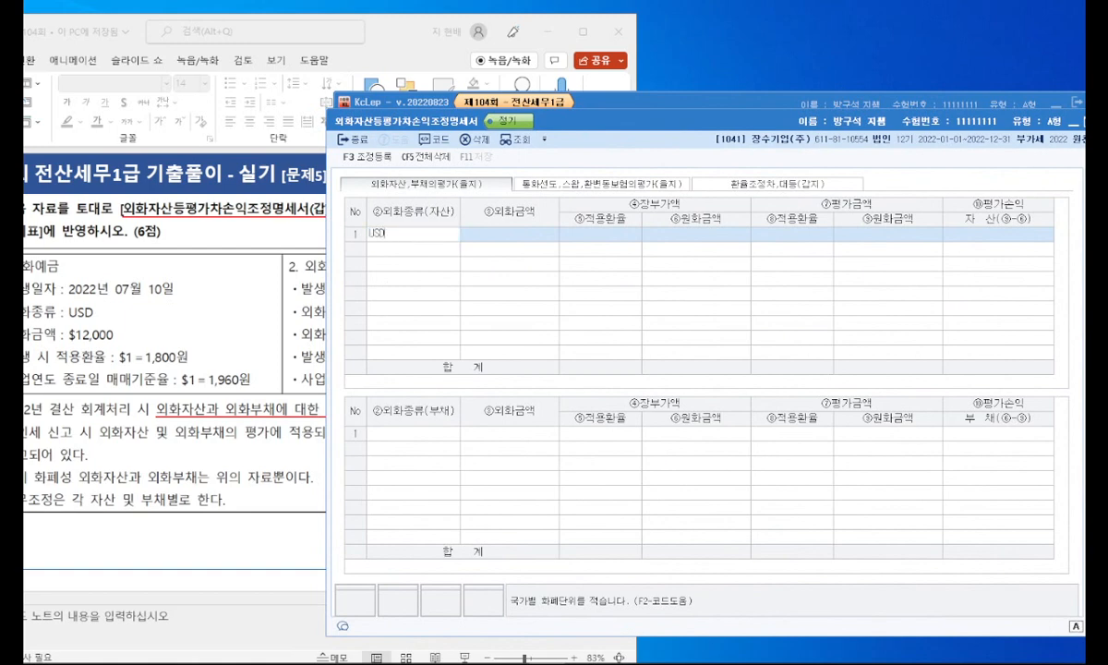
{"action": "key", "text": "Return"}
{"action": "type", "text": "120000.00"}
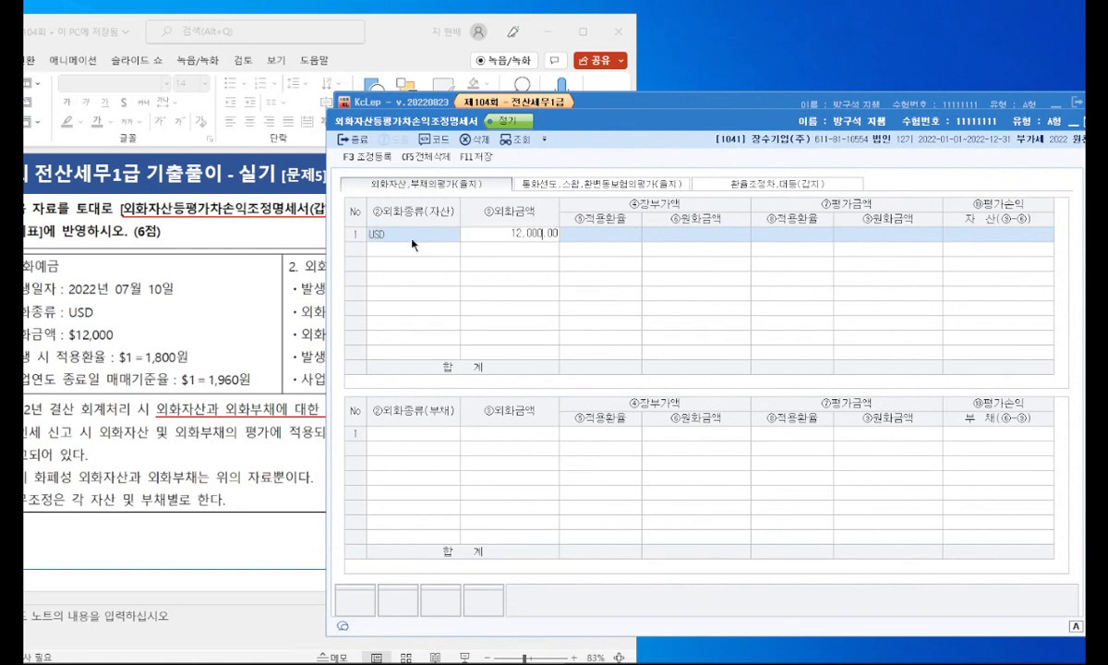
{"action": "key", "text": "Return"}
{"action": "type", "text": "18"}
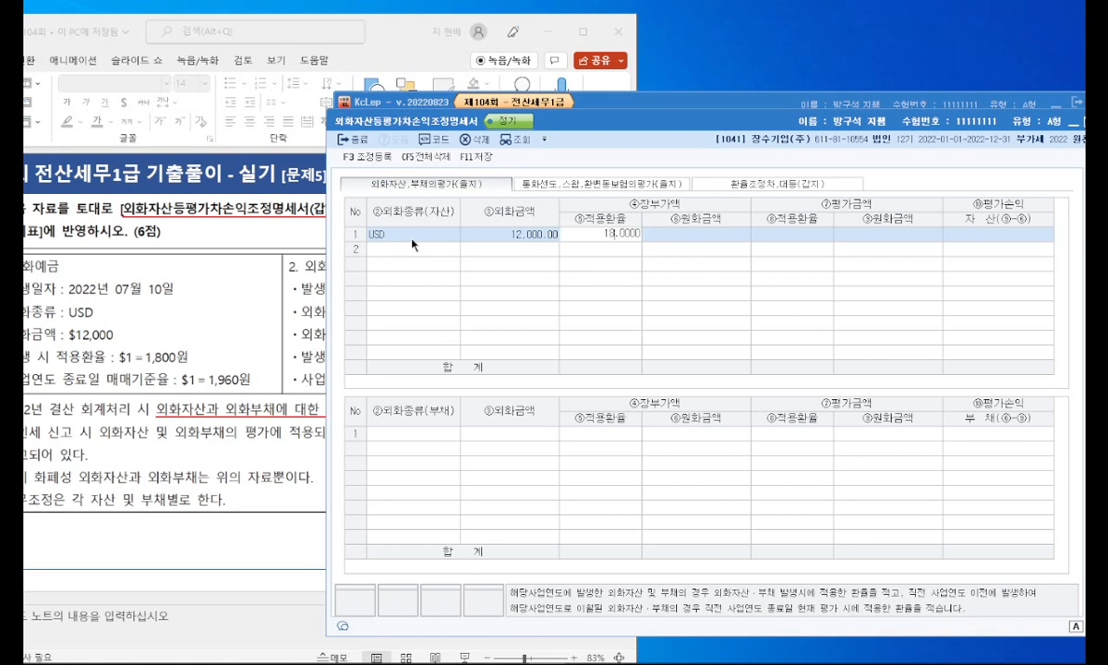
{"action": "key", "text": "Return"}
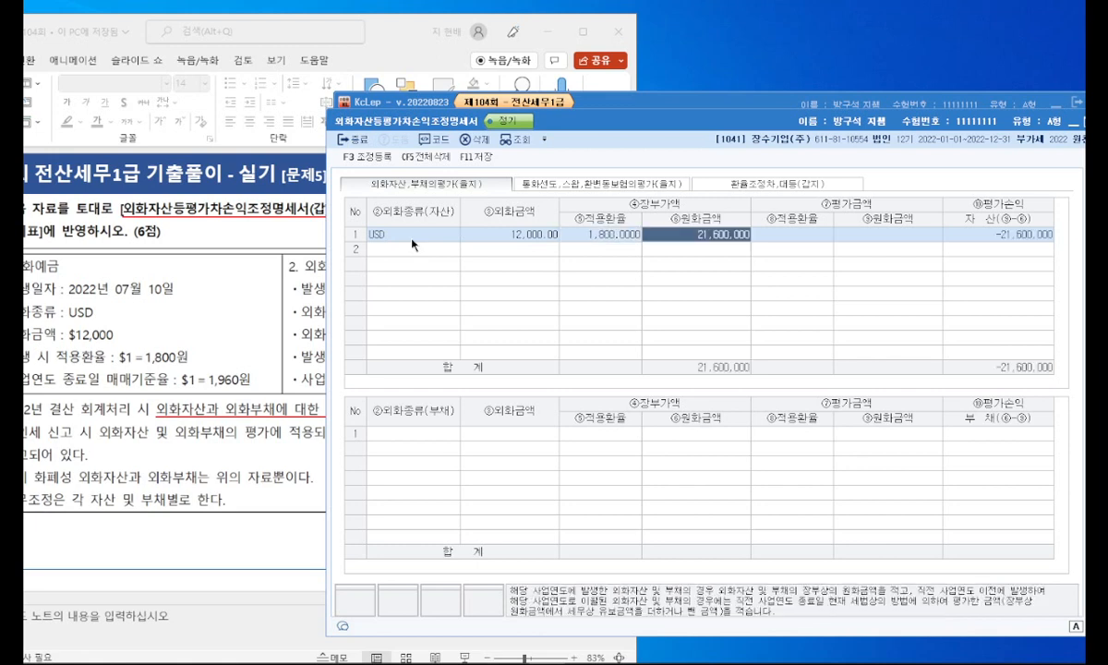
{"action": "key", "text": "Return"}
{"action": "type", "text": "1960"}
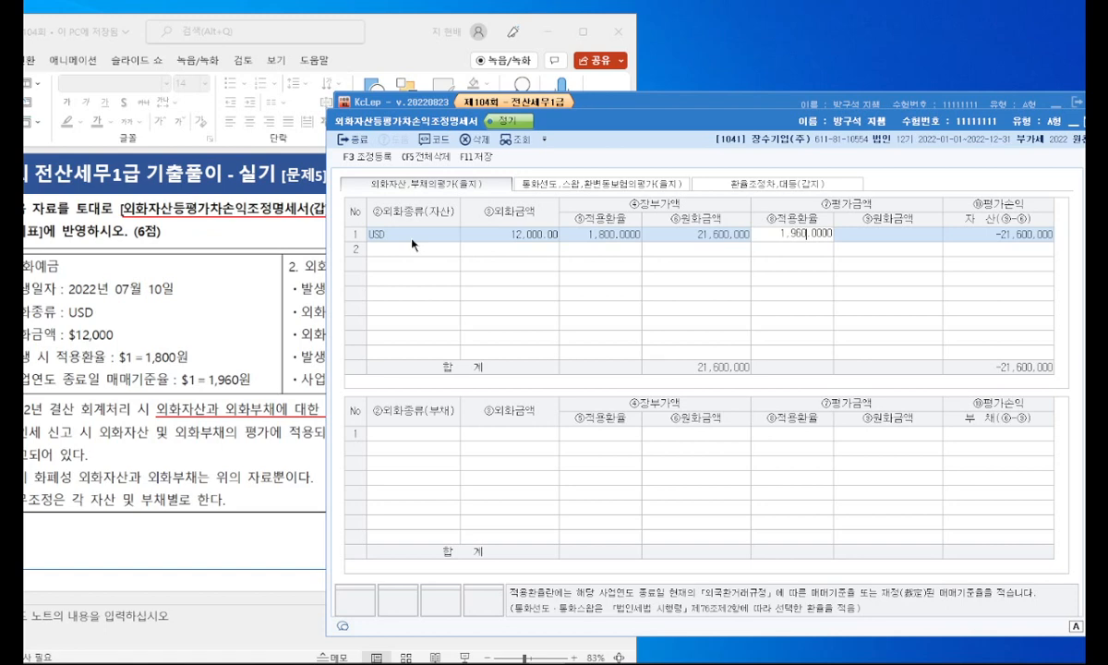
{"action": "key", "text": "Return"}
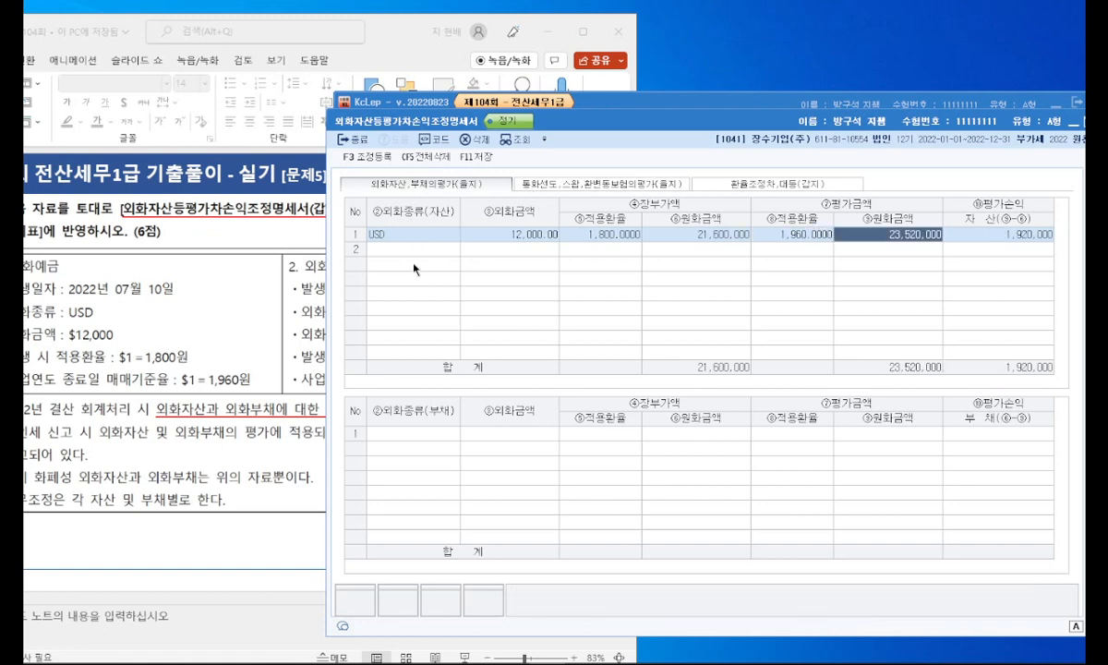
Step: Enter the liability row for 외화차입금 as USD 7,500 with 장부가액 적용환율 1,890 and 평가금액 적용환율 1,960
{"action": "left_click", "coordinate": [425, 430]}
{"action": "left_click_drag", "start_coordinate": [604, 126], "coordinate": [696, 130]}
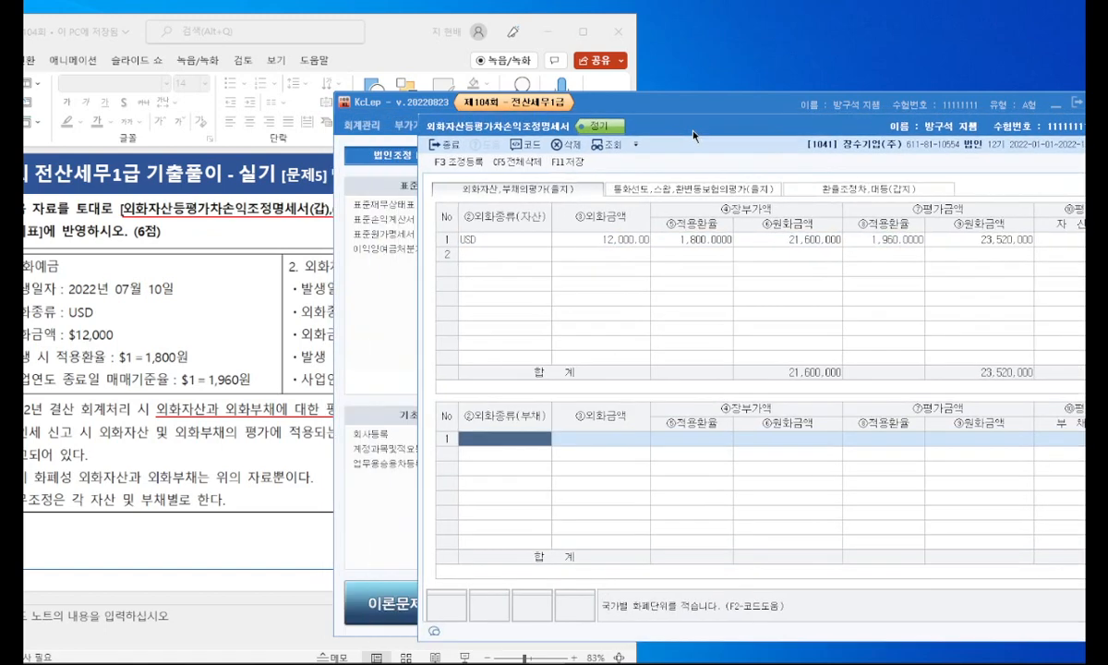
{"action": "left_click_drag", "start_coordinate": [400, 29], "coordinate": [192, 30]}
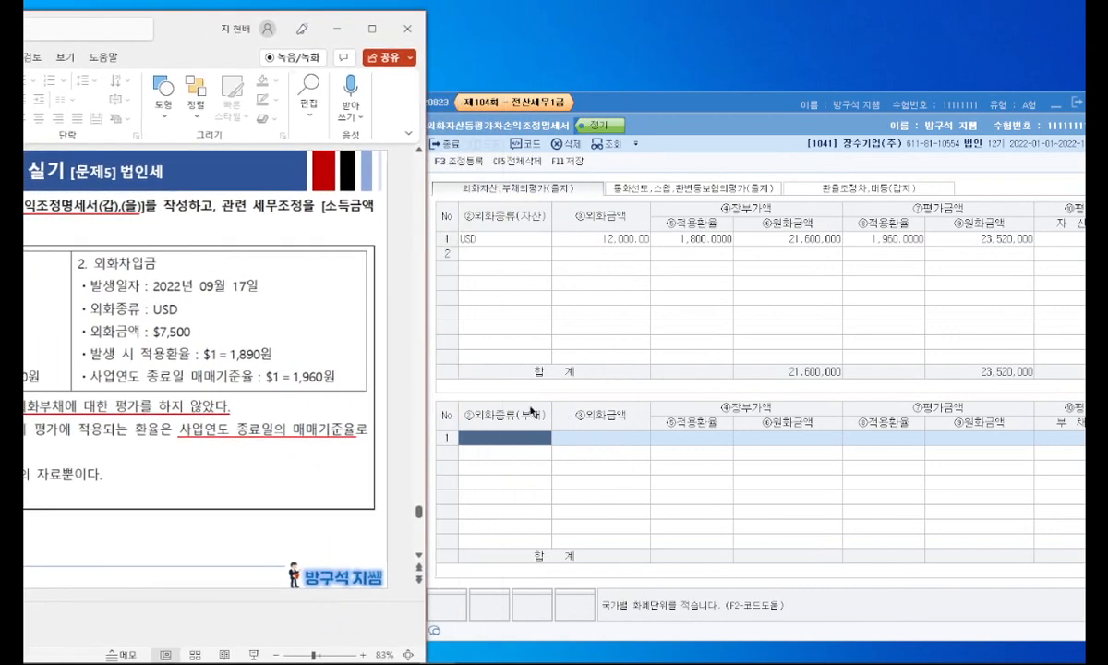
{"action": "left_click", "coordinate": [525, 442]}
{"action": "type", "text": "USD"}
{"action": "key", "text": "Return"}
{"action": "type", "text": "7500"}
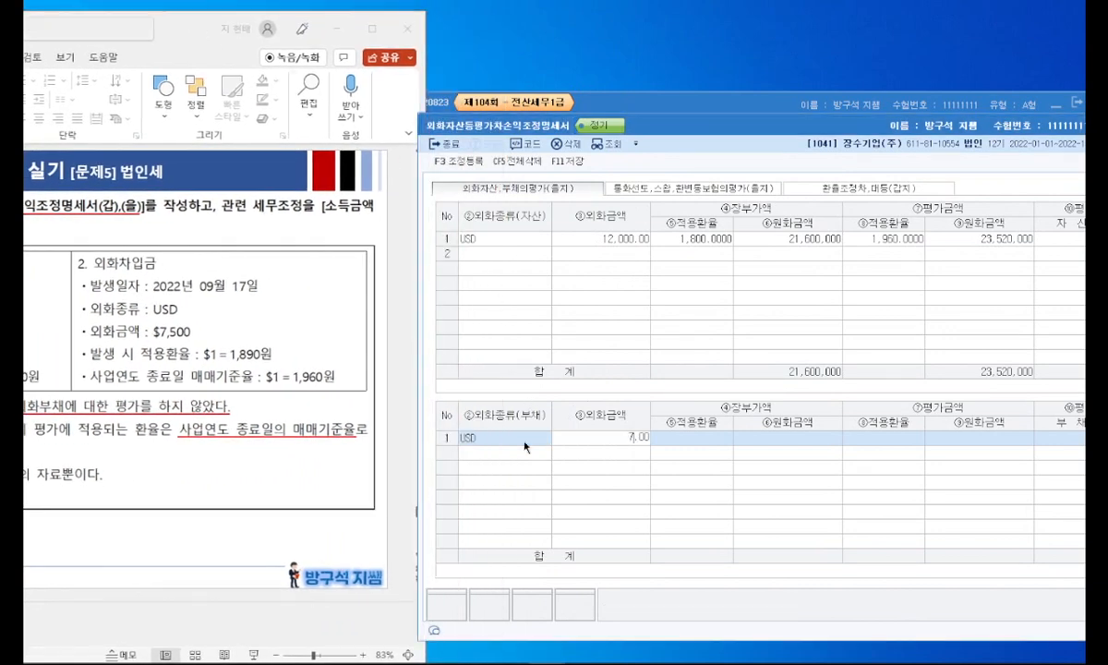
{"action": "key", "text": "Return"}
{"action": "type", "text": "1,890"}
{"action": "key", "text": "Return"}
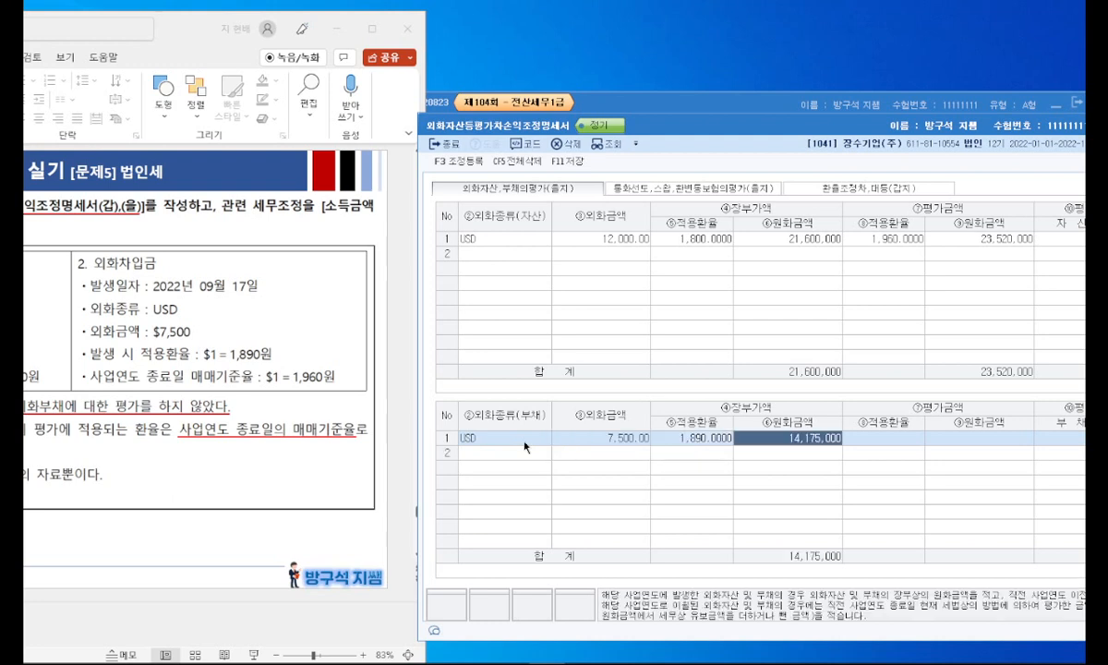
{"action": "key", "text": "Return"}
{"action": "type", "text": "1,960"}
{"action": "key", "text": "Return"}
Step: Examine 회사손익금계상액 under 환율조정차,대등(갑지) and return to 외화자산,부채의평가(을지)
{"action": "left_click_drag", "start_coordinate": [725, 129], "coordinate": [548, 112]}
{"action": "left_click", "coordinate": [518, 168]}
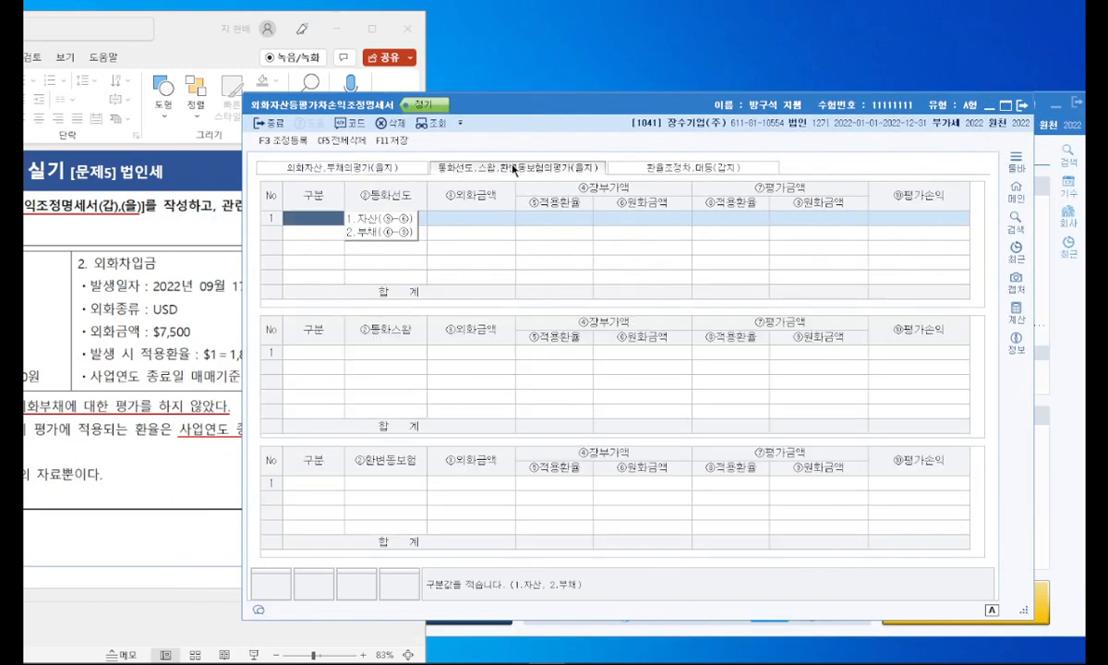
{"action": "left_click", "coordinate": [636, 170]}
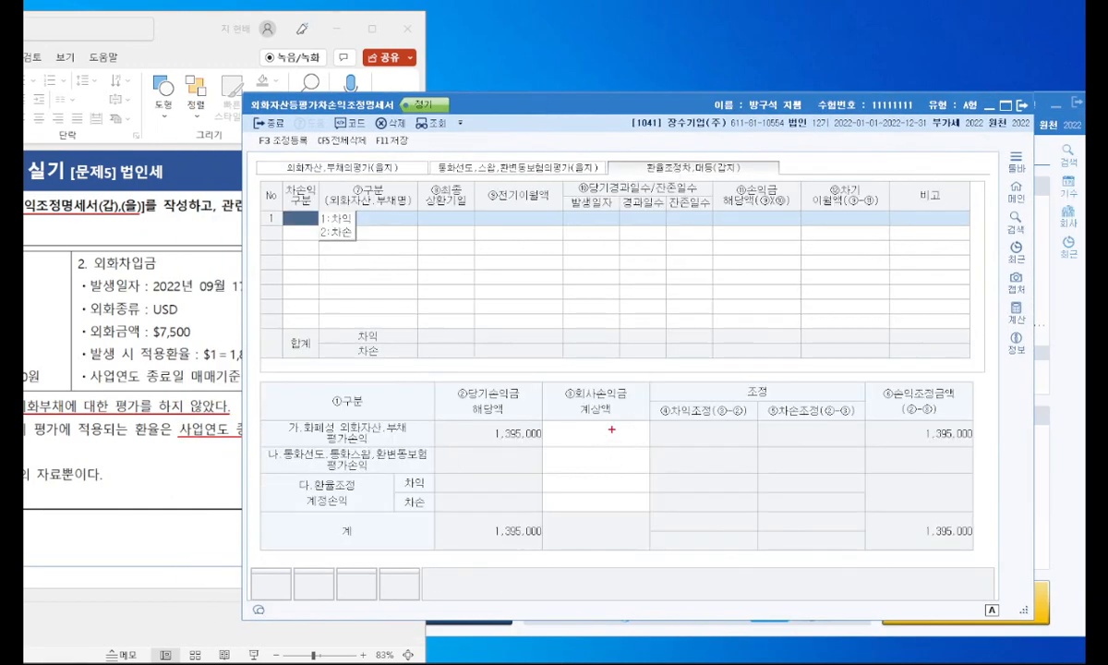
{"action": "mouse_move", "coordinate": [641, 421]}
{"action": "left_mouse_down"}
{"action": "mouse_move", "coordinate": [517, 398]}
{"action": "mouse_move", "coordinate": [628, 406]}
{"action": "mouse_move", "coordinate": [531, 342]}
{"action": "mouse_move", "coordinate": [635, 413]}
{"action": "left_mouse_up"}
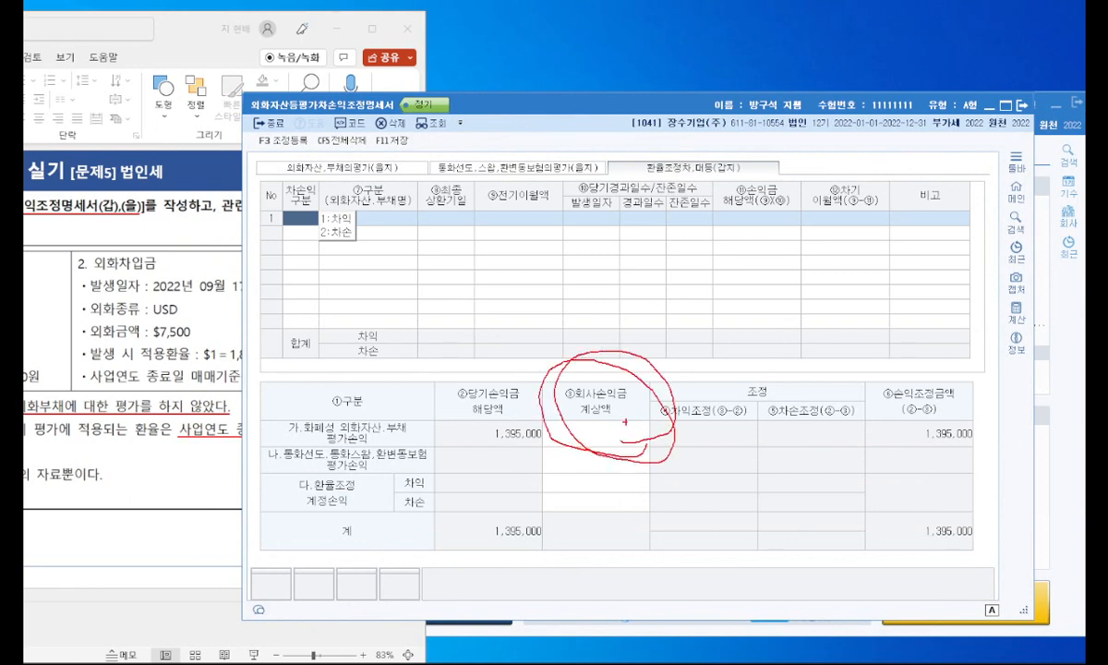
{"action": "left_click", "coordinate": [359, 166]}
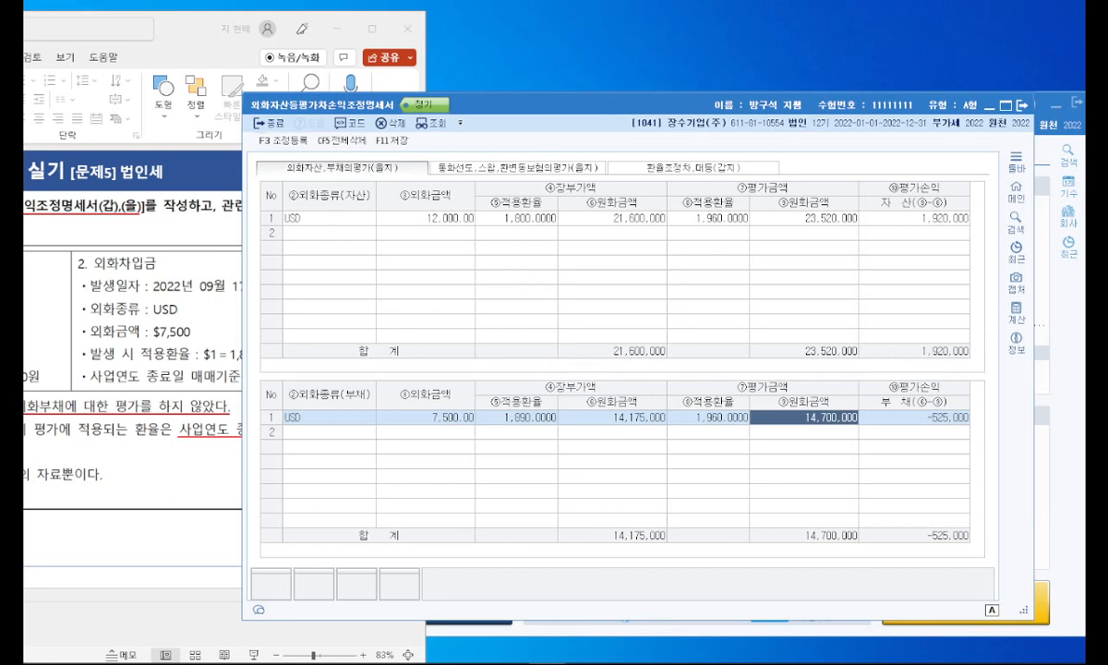
Step: Open 조정등록, mark the 평가손익 amount, clear the mark and move the dialog below the USD asset row
{"action": "left_click", "coordinate": [282, 141]}
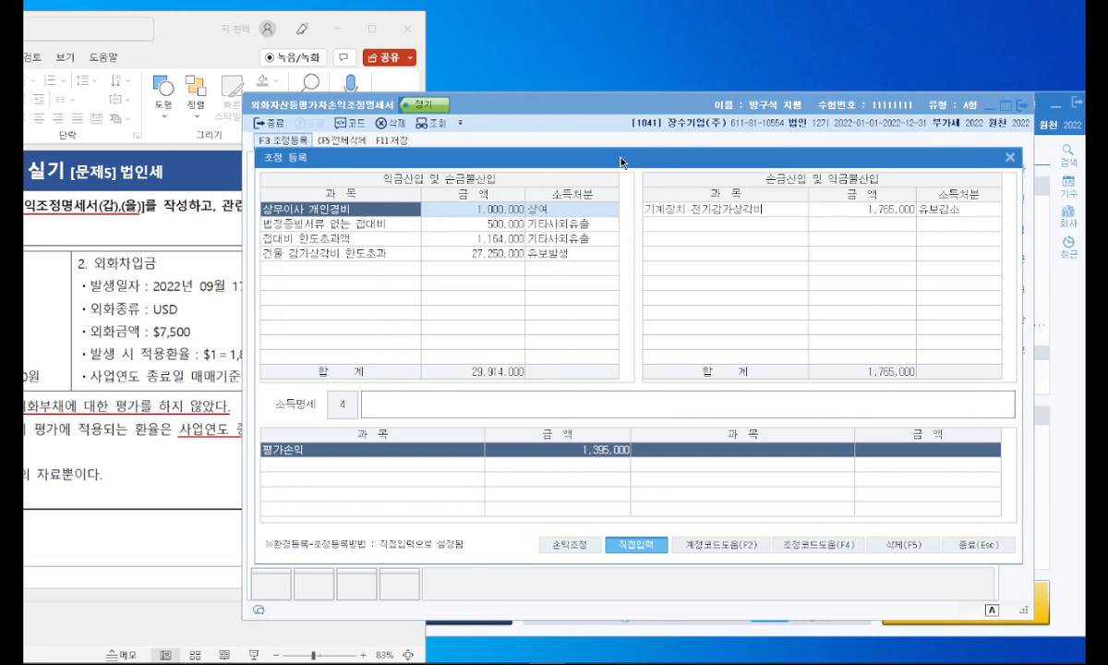
{"action": "left_click_drag", "start_coordinate": [620, 163], "coordinate": [621, 142]}
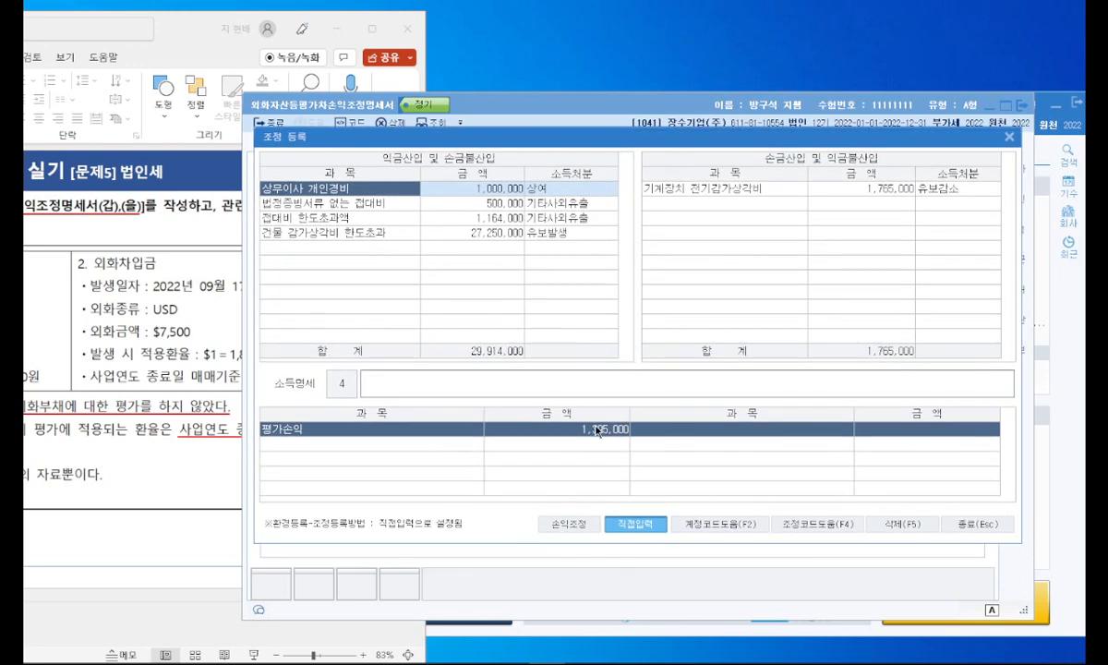
{"action": "mouse_move", "coordinate": [629, 438]}
{"action": "left_mouse_down"}
{"action": "mouse_move", "coordinate": [581, 439]}
{"action": "mouse_move", "coordinate": [639, 437]}
{"action": "mouse_move", "coordinate": [605, 447]}
{"action": "left_mouse_up"}
{"action": "key", "text": "Escape"}
{"action": "left_click_drag", "start_coordinate": [518, 135], "coordinate": [536, 242]}
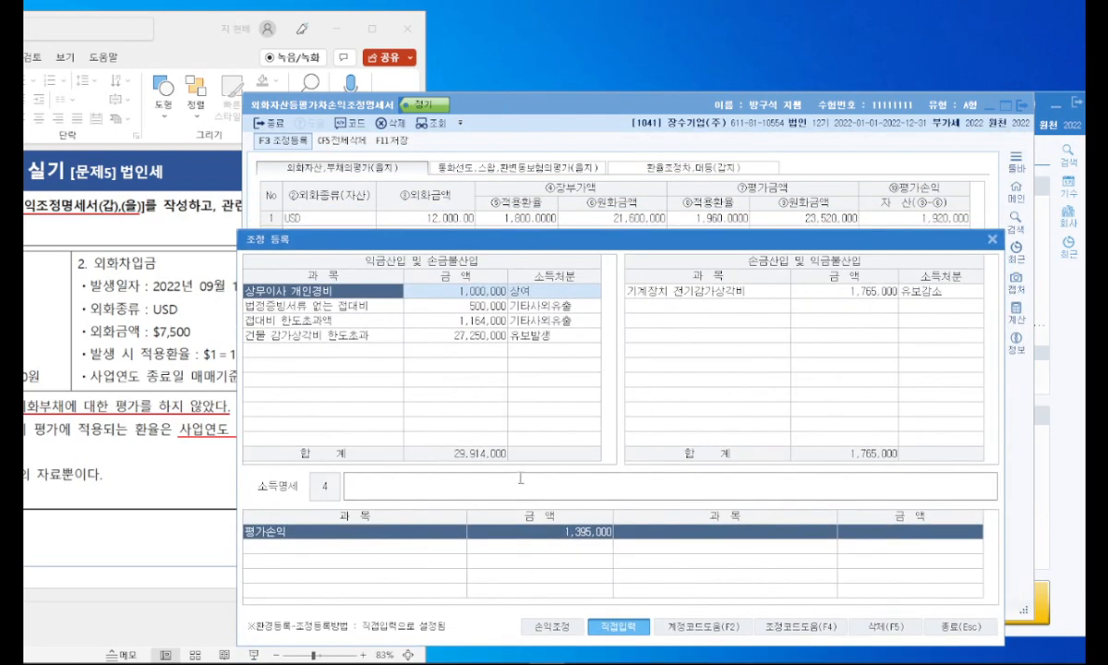
Step: Add a new entry named 외화예금 평가차손익 under 익금산입 및 손금불산입, below 건물 감가상각비 한도초과
{"action": "left_click", "coordinate": [369, 351]}
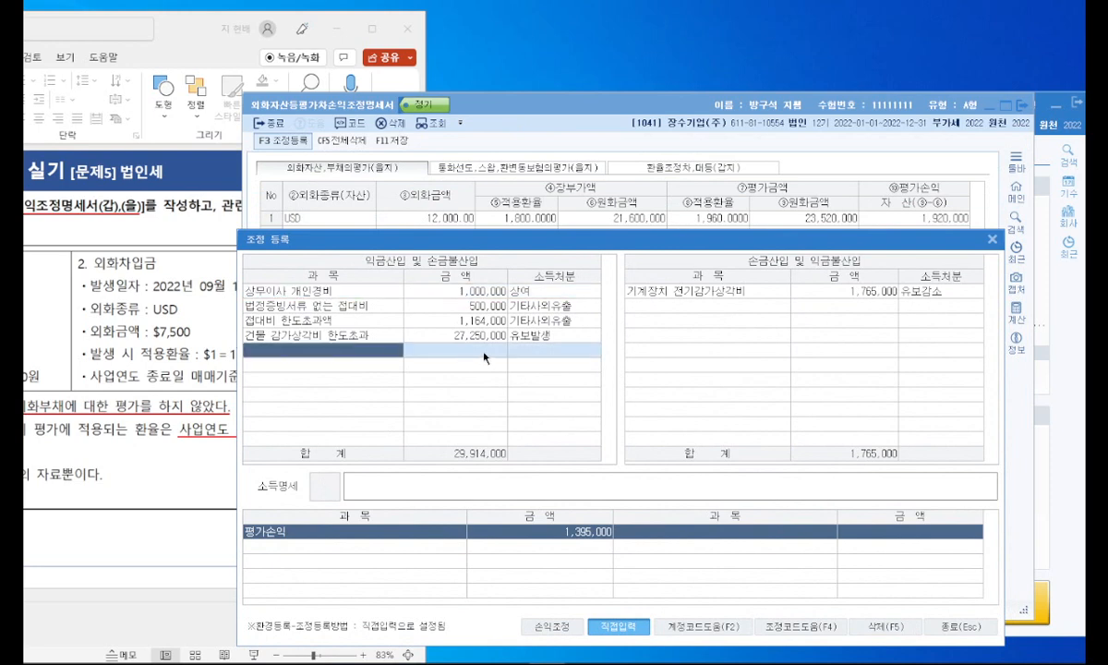
{"action": "type", "text": "d"}
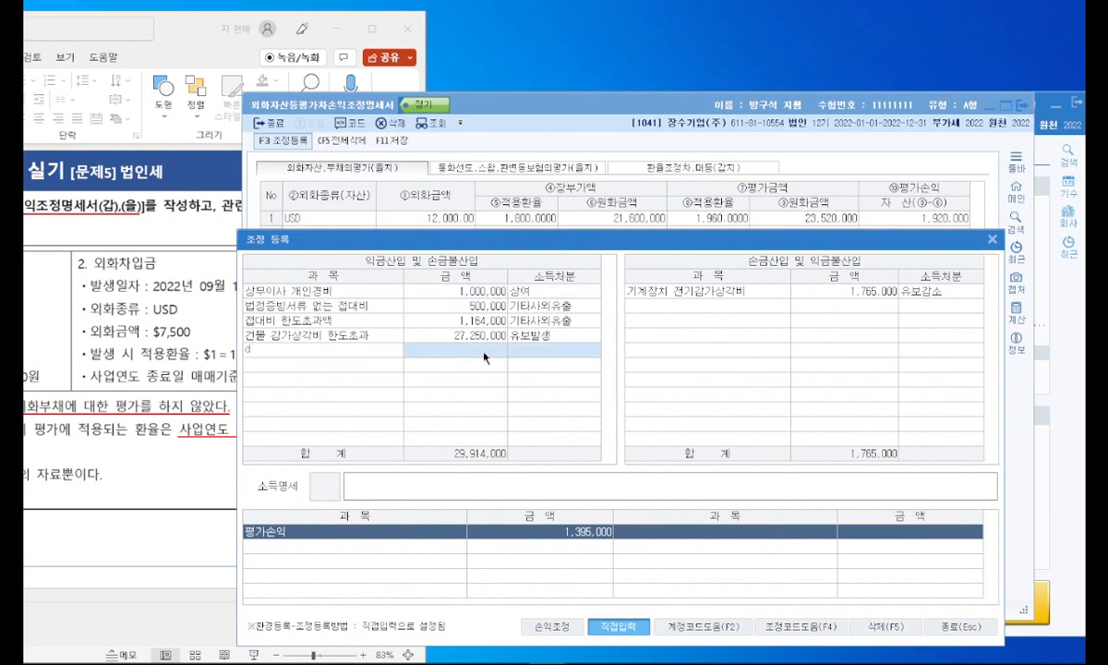
{"action": "type", "text": "외호"}
{"action": "type", "text": "예금"}
{"action": "type", "text": " 환ㅅ"}
{"action": "key", "text": "BackSpace"}
{"action": "key", "text": "BackSpace"}
{"action": "key", "text": "BackSpace"}
{"action": "type", "text": "평가차"}
{"action": "type", "text": "ㅇ"}
{"action": "type", "text": "손익"}
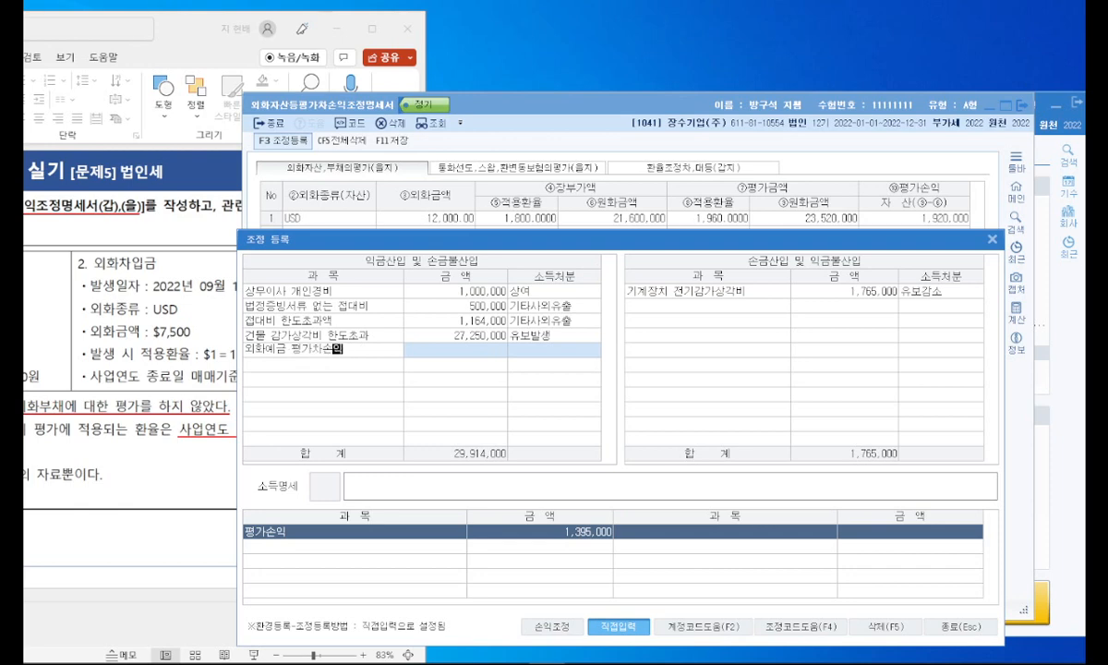
{"action": "left_click", "coordinate": [486, 357]}
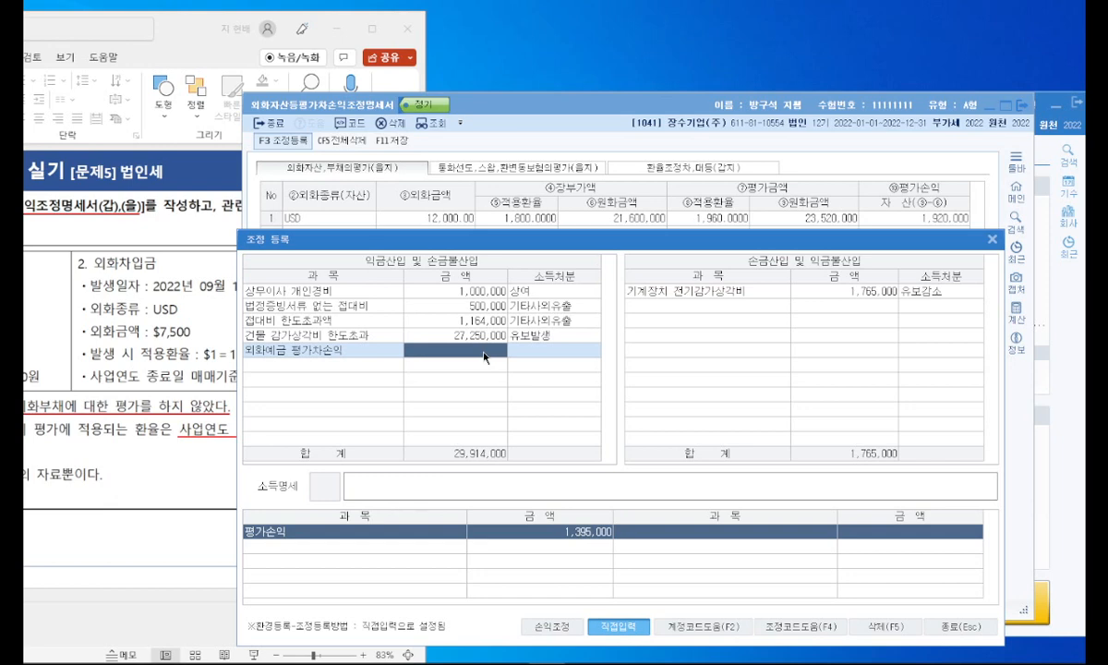
Step: Set the 외화예금 평가차손익 entry's amount to 1,920,000 and its 소득처분 to 유보발생
{"action": "type", "text": "1920000"}
{"action": "key", "text": "Return"}
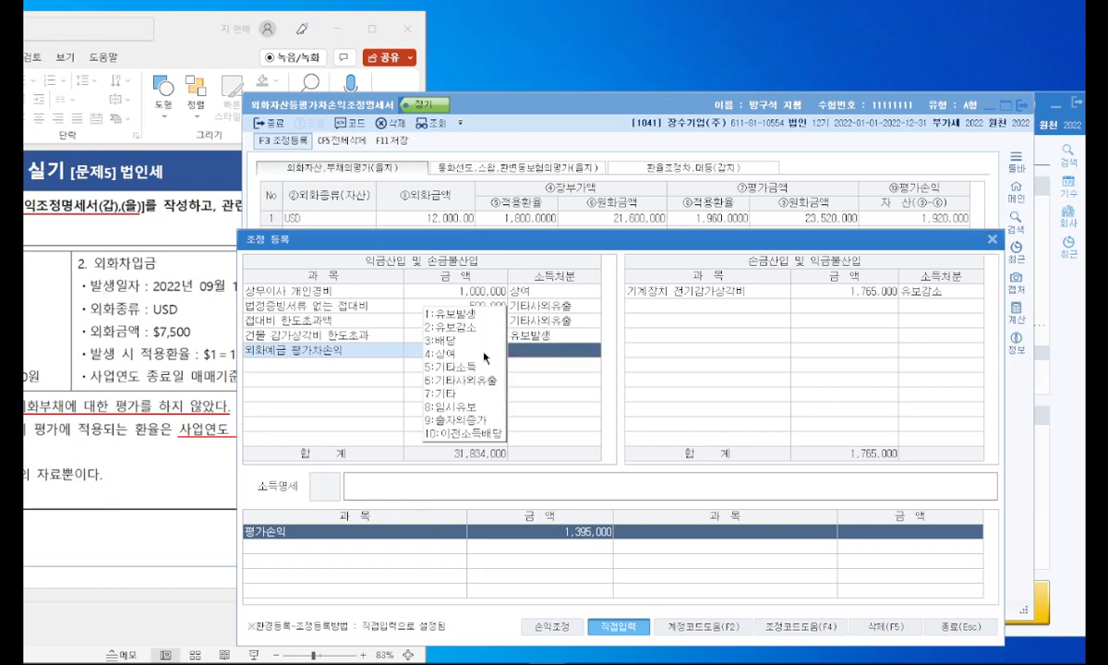
{"action": "left_click", "coordinate": [457, 314]}
Step: Add 외화차입금 평가차손익 under 손금산입 및 익금불산입 with an amount of 525,000 and 소득처분 유보발생
{"action": "left_click", "coordinate": [653, 307]}
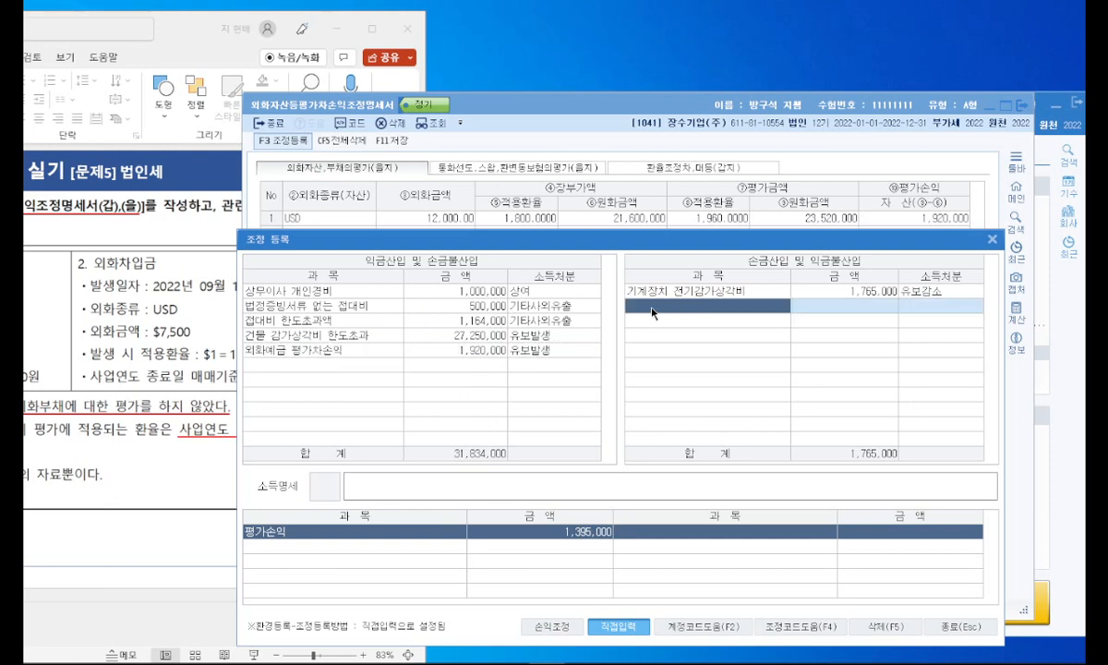
{"action": "type", "text": "외화"}
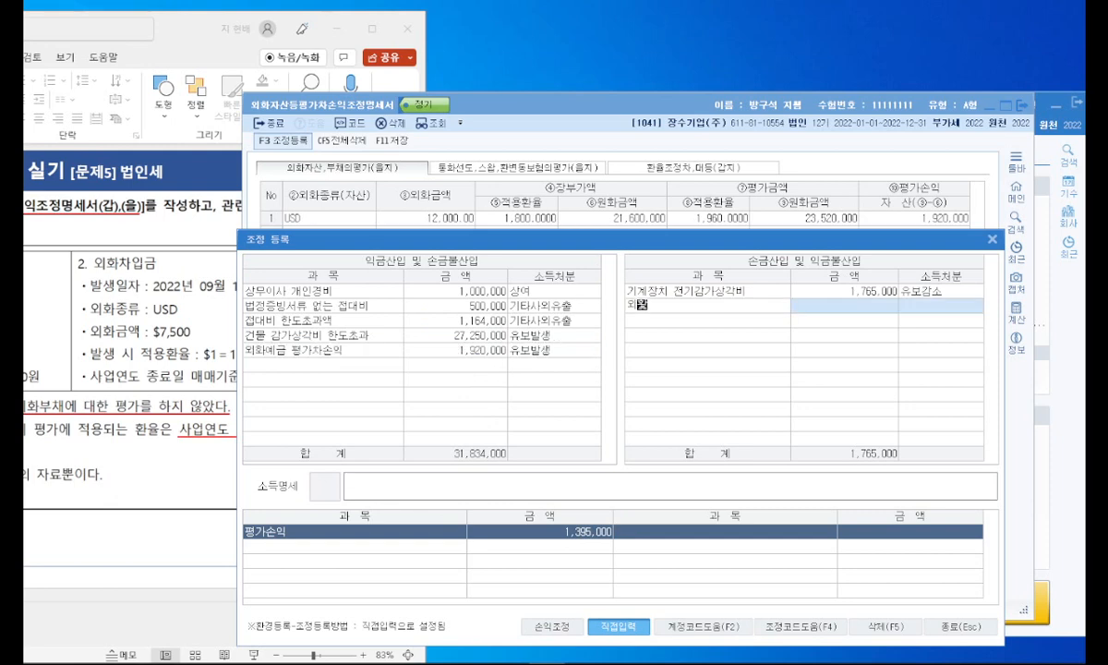
{"action": "type", "text": "차입금 평가차손익"}
{"action": "key", "text": "Return"}
{"action": "type", "text": "525"}
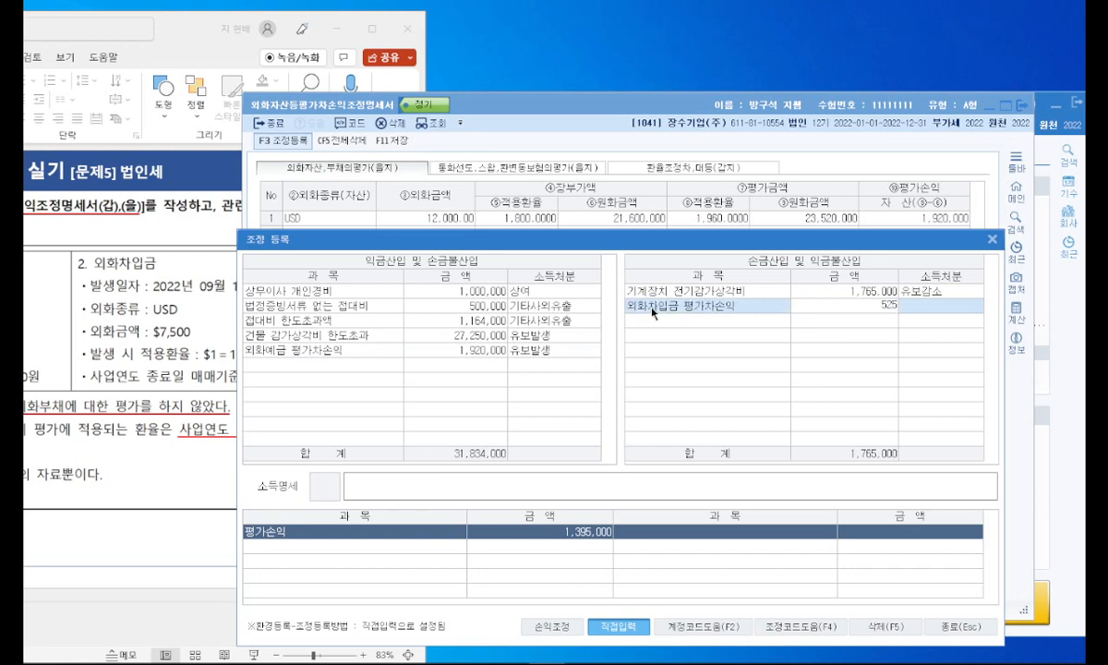
{"action": "key", "text": "Return"}
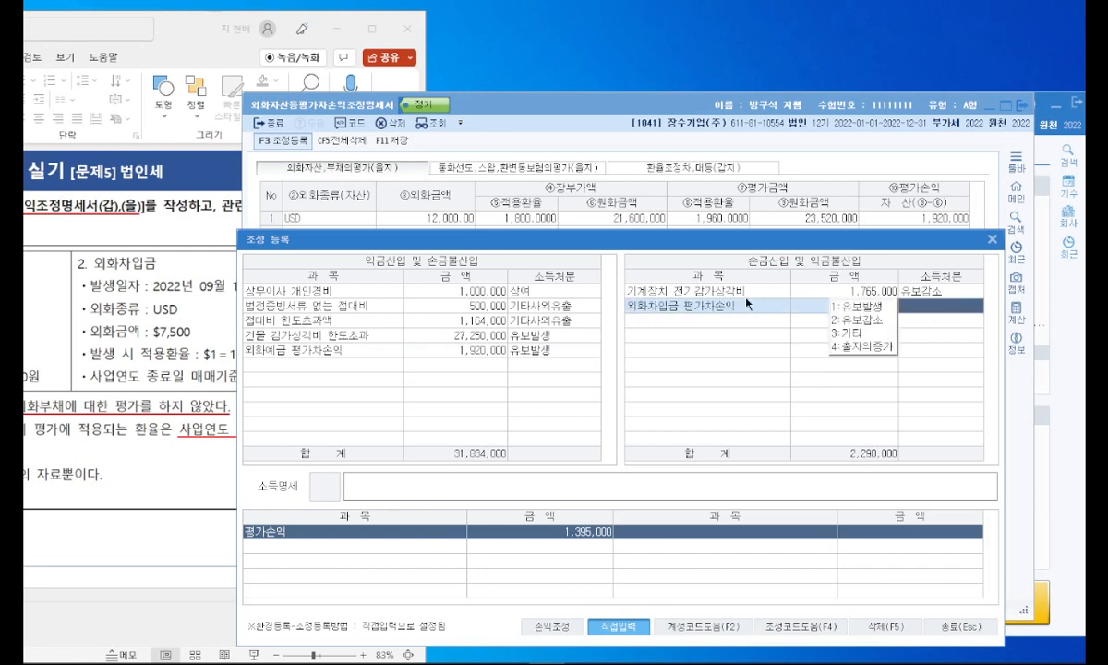
{"action": "left_click", "coordinate": [841, 306]}
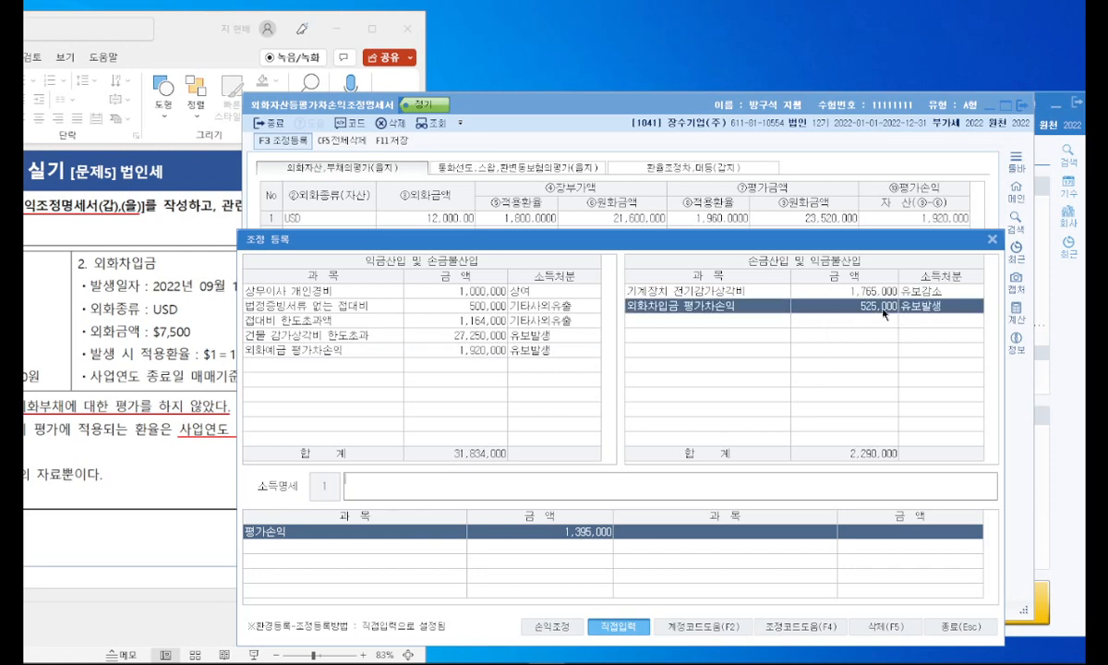
Step: Close 조정 등록, save the 외화자산등평가차손익조정명세서 and exit the form
{"action": "left_click", "coordinate": [991, 240]}
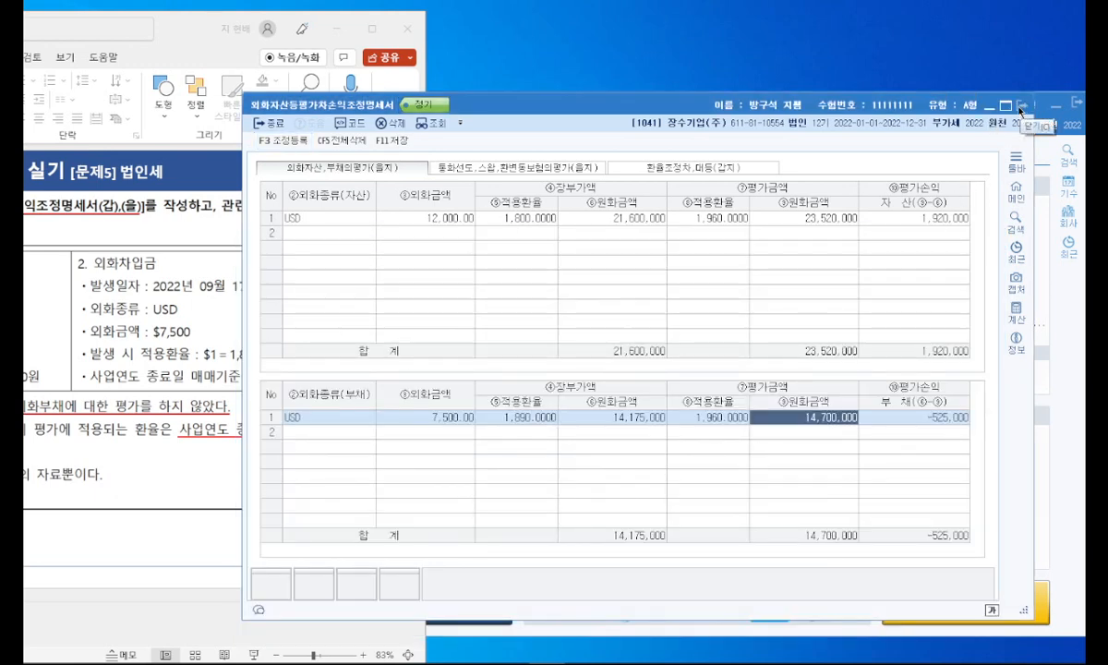
{"action": "key", "text": "F11"}
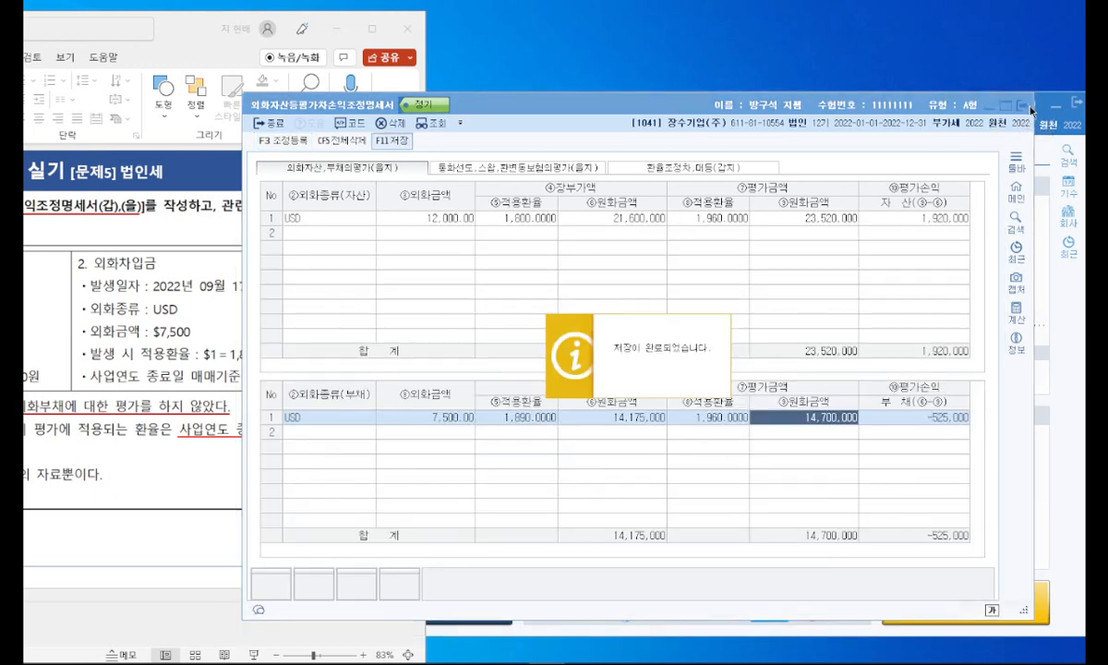
{"action": "left_click", "coordinate": [1030, 110]}
Step: Switch to PowerPoint, present slide 36 with 법인세 problem [4] and show the underline beneath [소득금액조정합계표]
{"action": "left_click", "coordinate": [386, 108]}
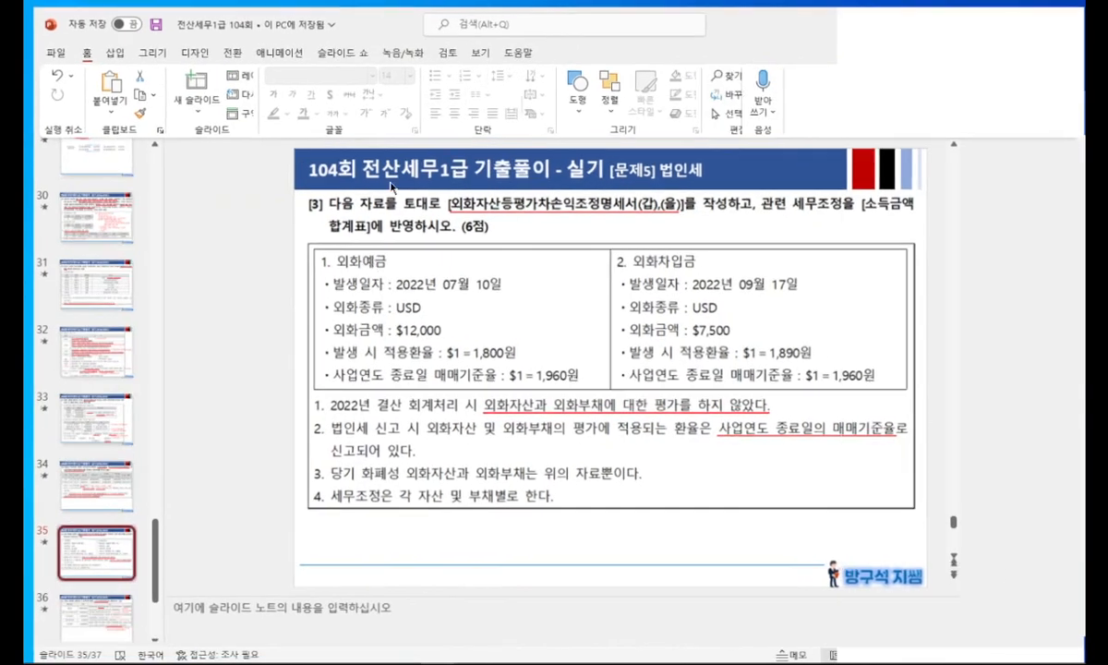
{"action": "scroll", "coordinate": [116, 520], "scroll_direction": "down", "scroll_amount": 3}
{"action": "left_click", "coordinate": [95, 524]}
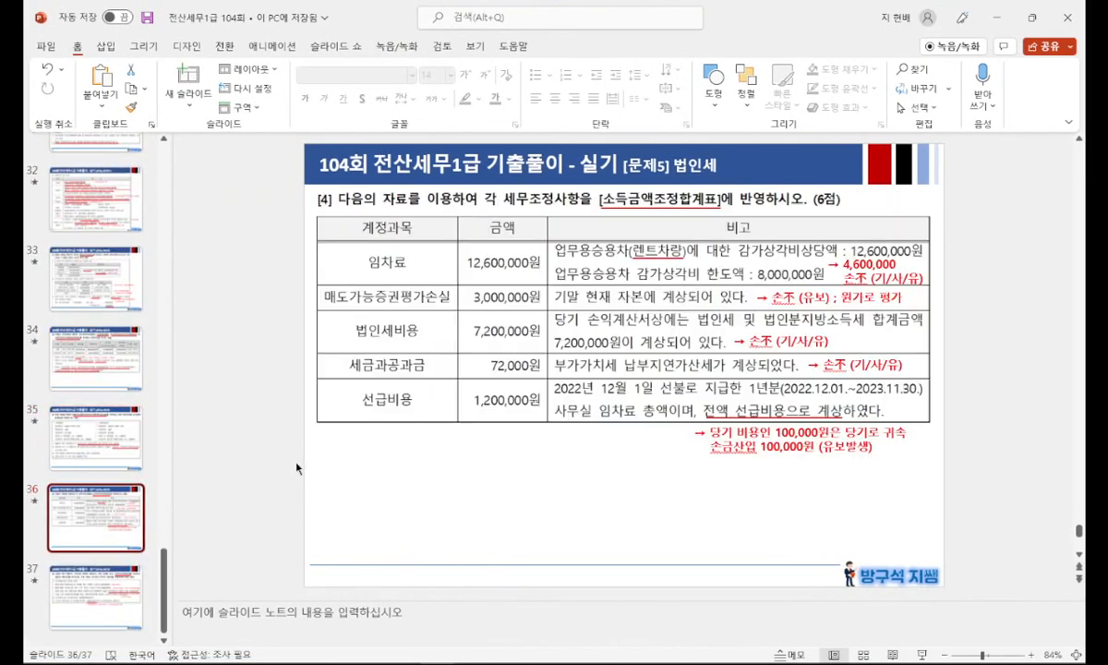
{"action": "key", "text": "shift+F5"}
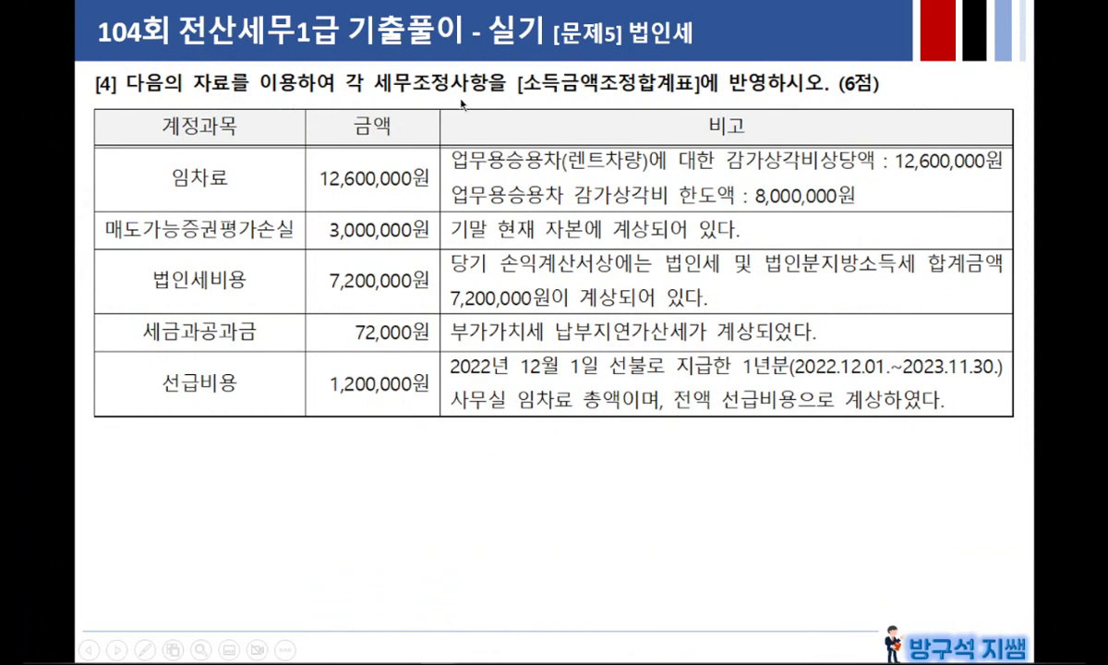
{"action": "left_click_drag", "start_coordinate": [520, 92], "coordinate": [699, 92]}
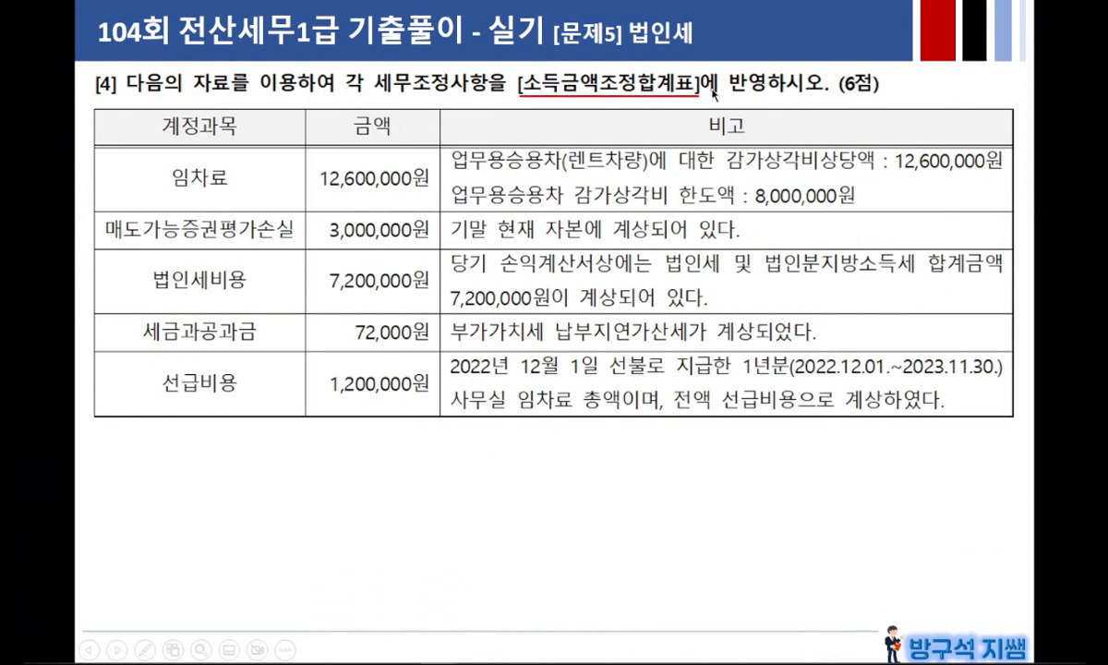
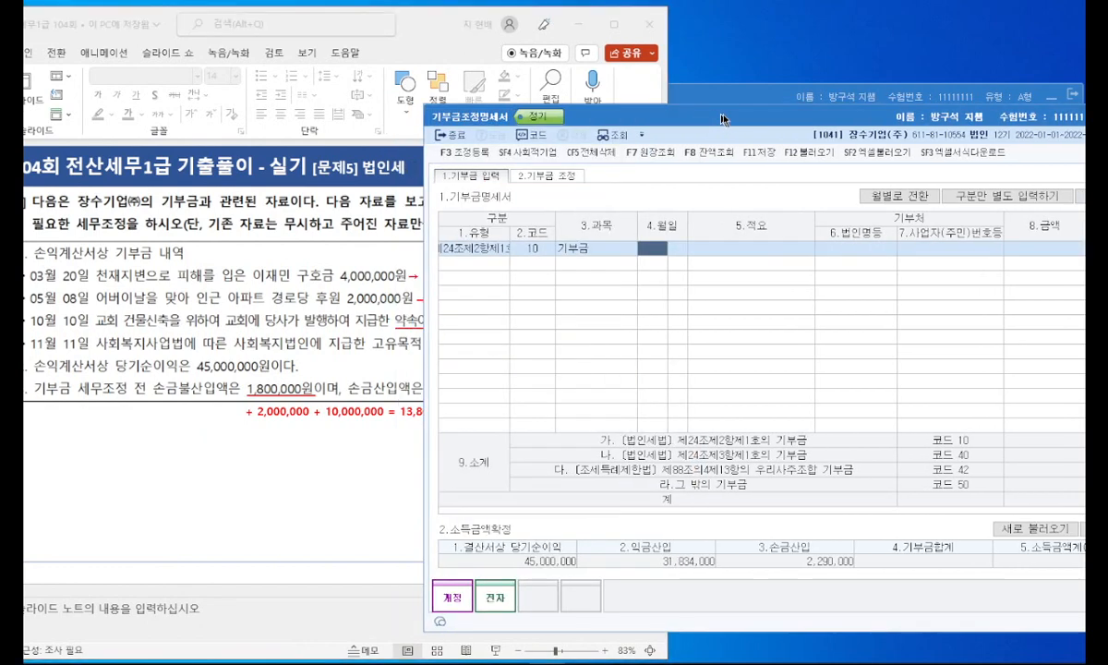
Step: Complete the code 10 기부금 row with the date 3/20, 적요 이재민 구호금 and 금액 4,000,000
{"action": "type", "text": "3"}
{"action": "key", "text": "Return"}
{"action": "type", "text": "20"}
{"action": "key", "text": "Return"}
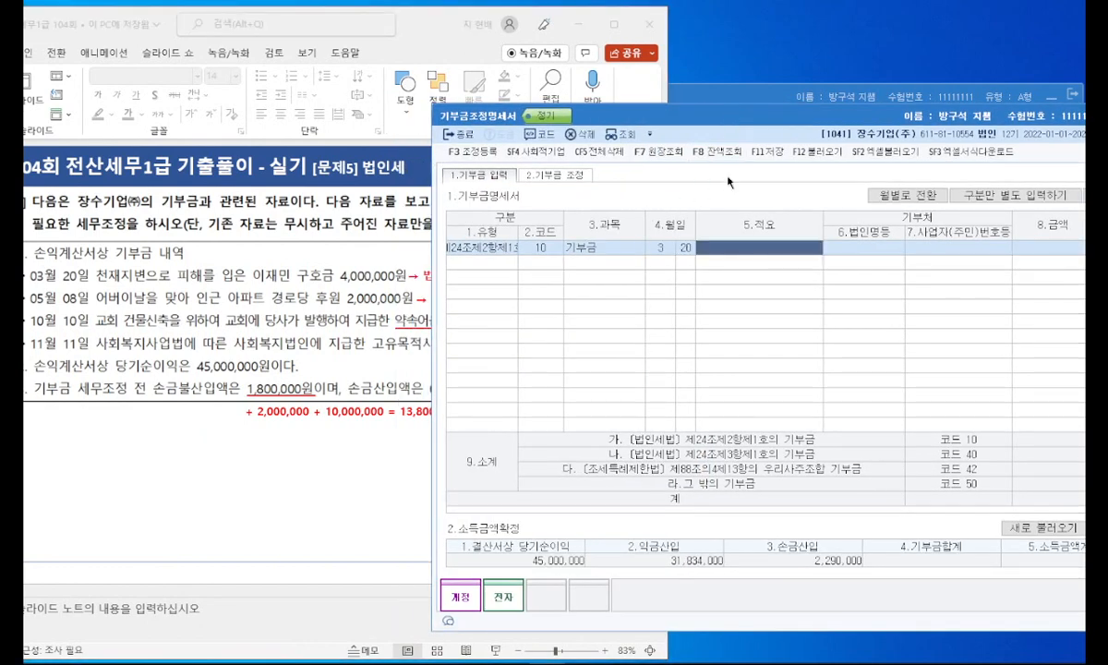
{"action": "type", "text": "이재민 구호금"}
{"action": "key", "text": "Return"}
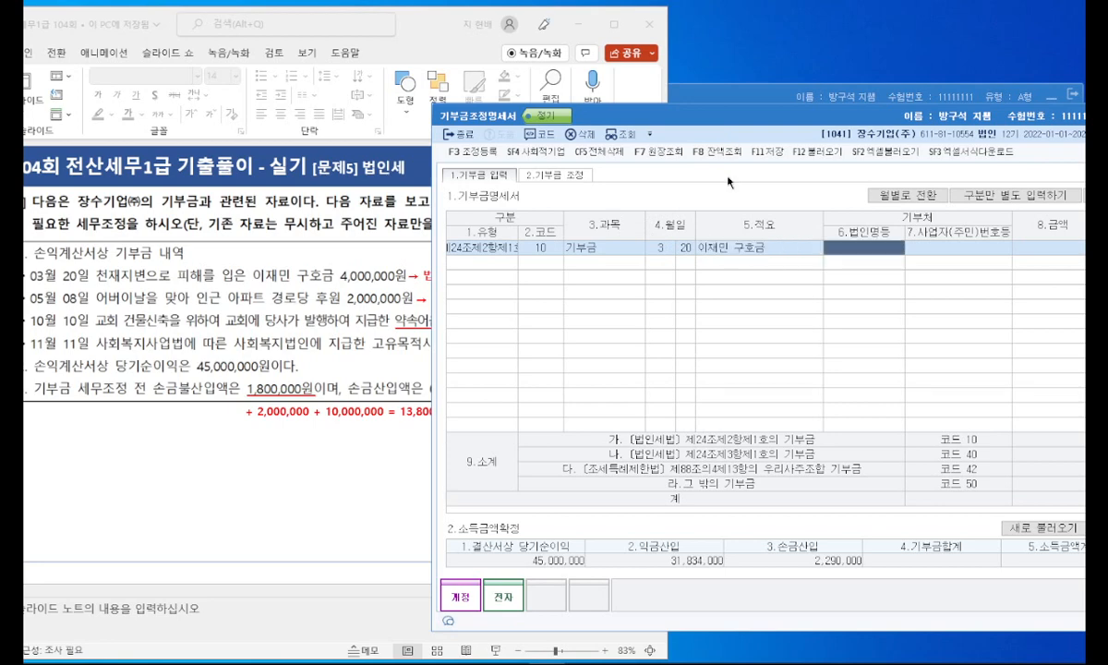
{"action": "key", "text": "Return"}
{"action": "key", "text": "Return"}
{"action": "type", "text": "4000000"}
{"action": "key", "text": "Return"}
Step: Add a second donation row of type 그 밖의 기부금 (code 50) dated 5/8
{"action": "key", "text": "Left"}
{"action": "key", "text": "Left"}
{"action": "key", "text": "Left"}
{"action": "key", "text": "Left"}
{"action": "key", "text": "Left"}
{"action": "key", "text": "Left"}
{"action": "key", "text": "Left"}
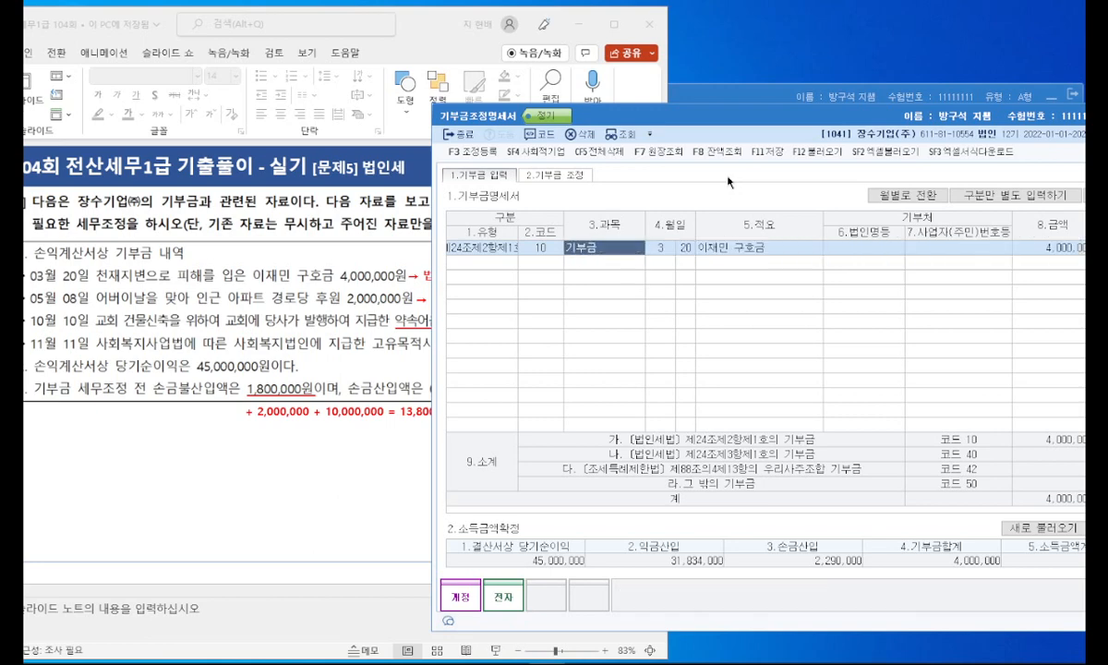
{"action": "key", "text": "Down"}
{"action": "key", "text": "4"}
{"action": "key", "text": "Return"}
{"action": "key", "text": "Return"}
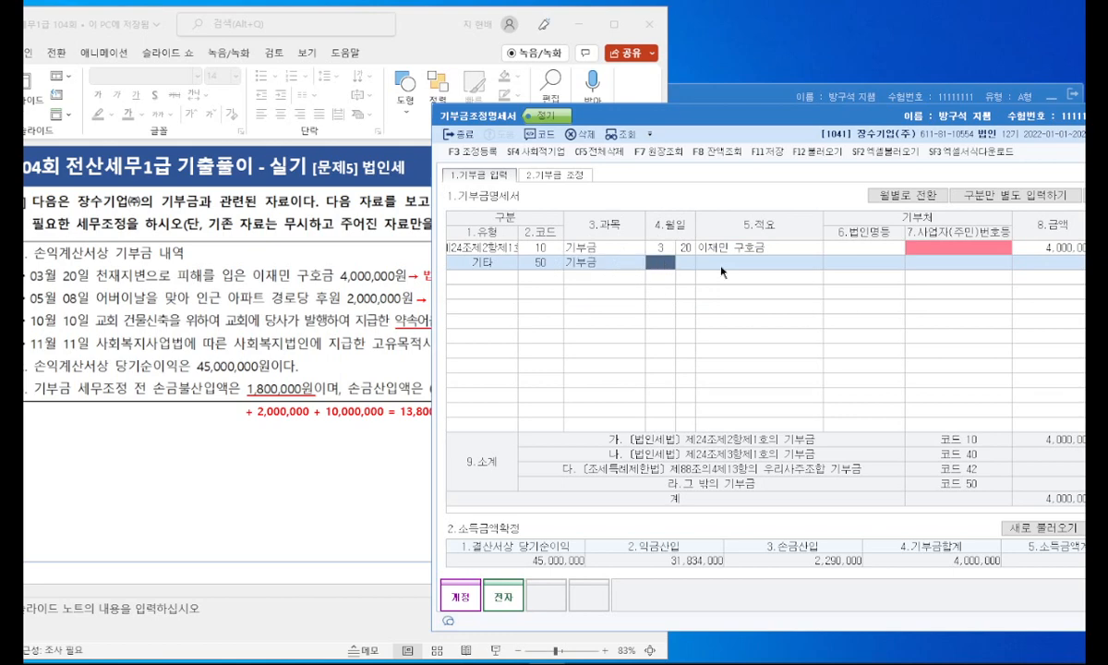
{"action": "type", "text": "5"}
Step: Enter 아파트 경로당 후원 as the 5/8 row's 적요 and 2,000,000 as its 금액
{"action": "key", "text": "Return"}
{"action": "type", "text": "8"}
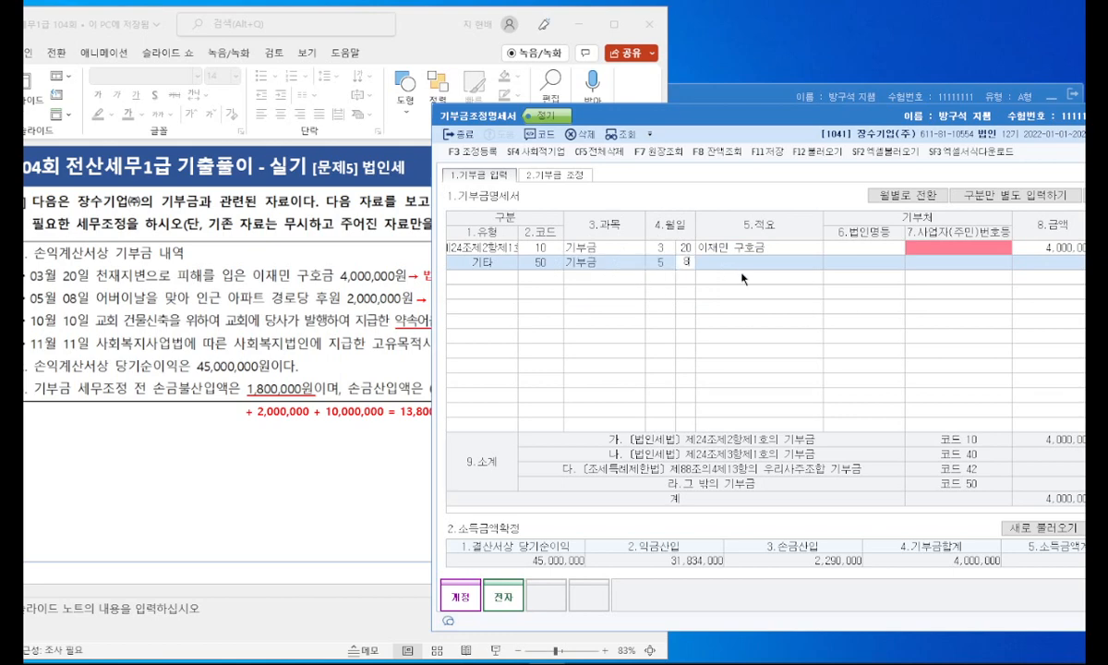
{"action": "key", "text": "Return"}
{"action": "type", "text": "아파트 경"}
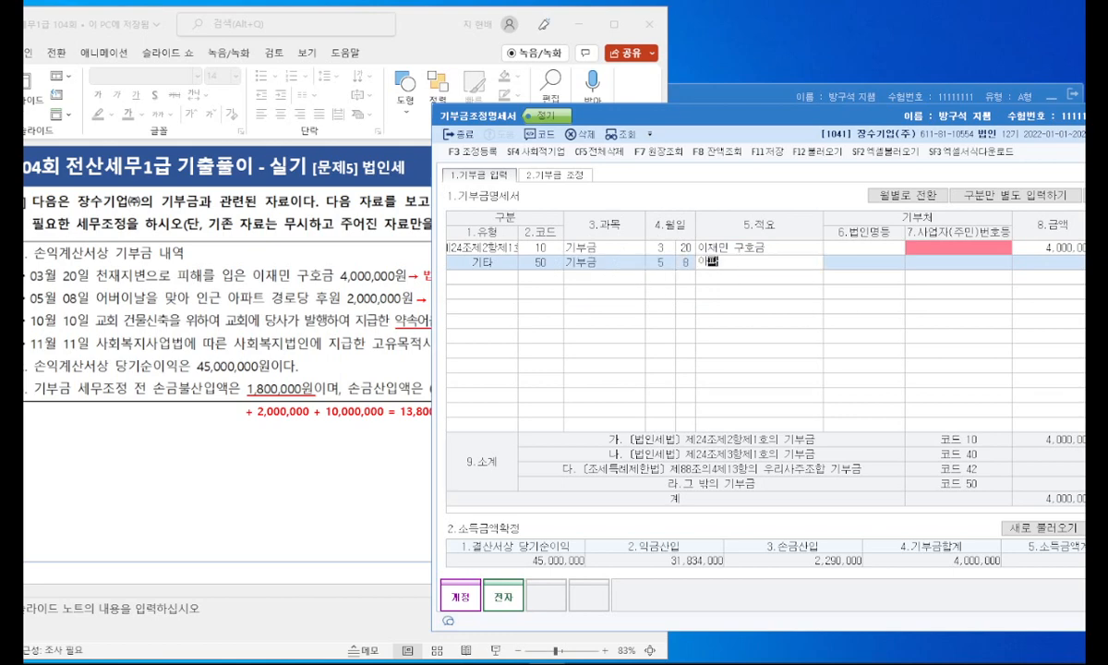
{"action": "type", "text": "로당 후원"}
{"action": "key", "text": "Return"}
{"action": "key", "text": "Return"}
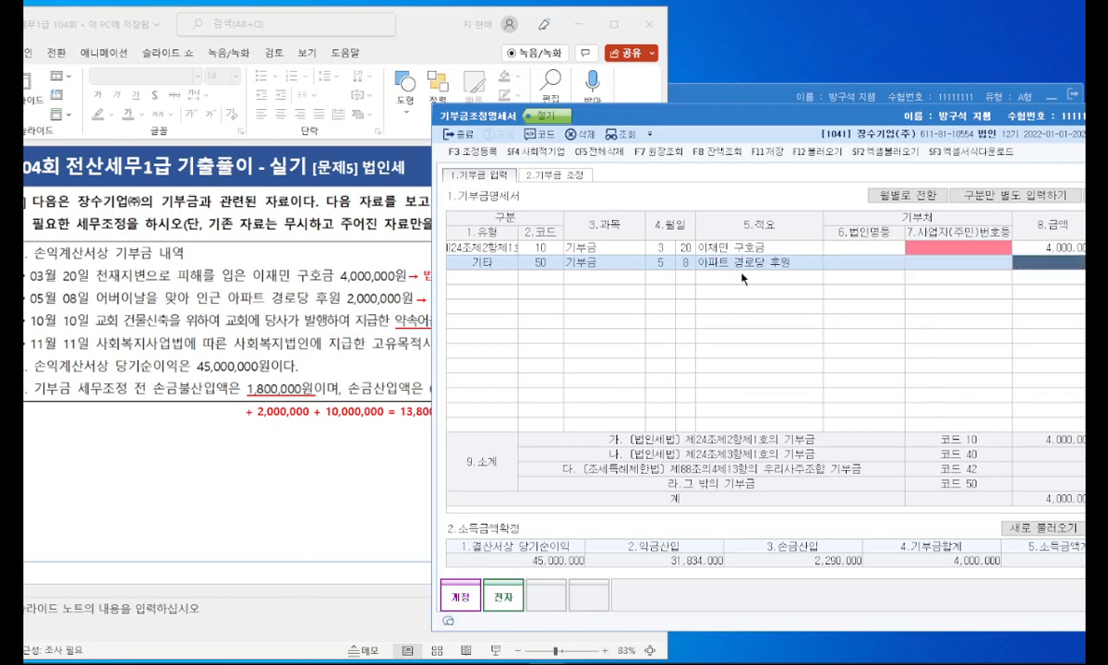
{"action": "type", "text": "2000000"}
{"action": "key", "text": "Return"}
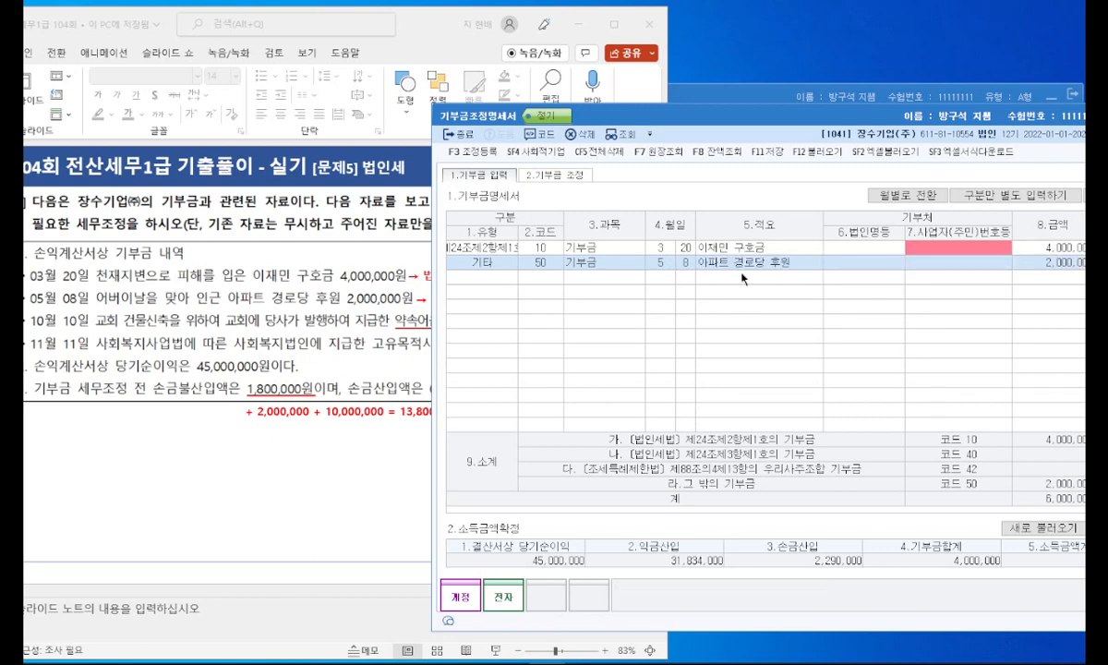
Step: Check the problem slide and add a third donation row of type 그 밖의 기부금 (code 50) dated 10/10
{"action": "left_click", "coordinate": [372, 298]}
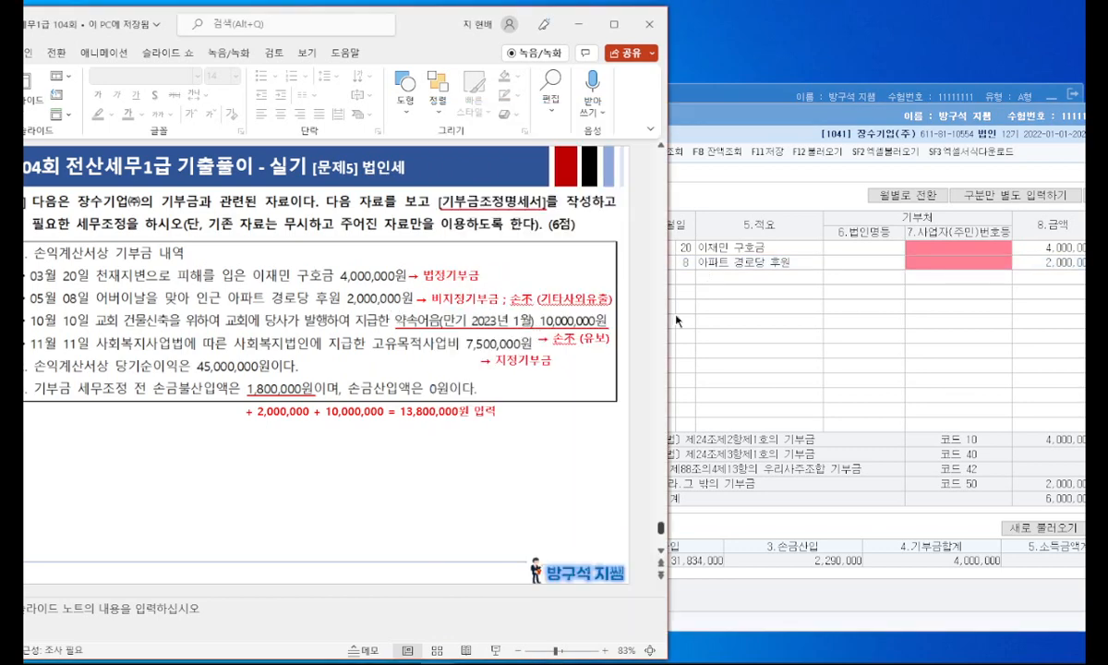
{"action": "left_click", "coordinate": [677, 316]}
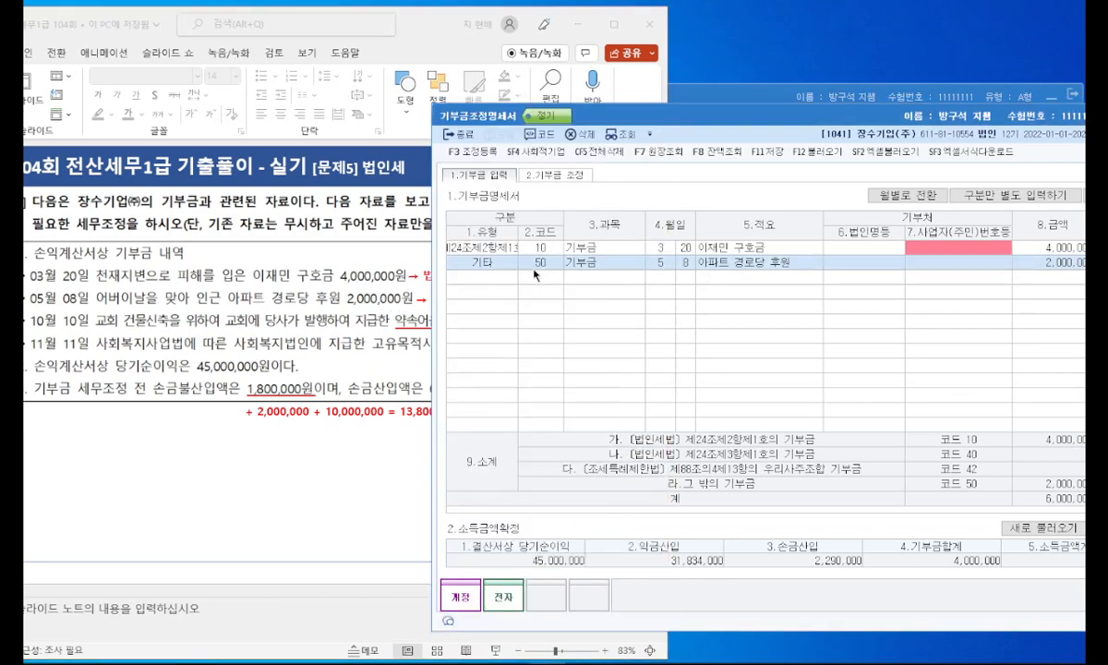
{"action": "left_click", "coordinate": [503, 278]}
{"action": "left_click", "coordinate": [558, 316]}
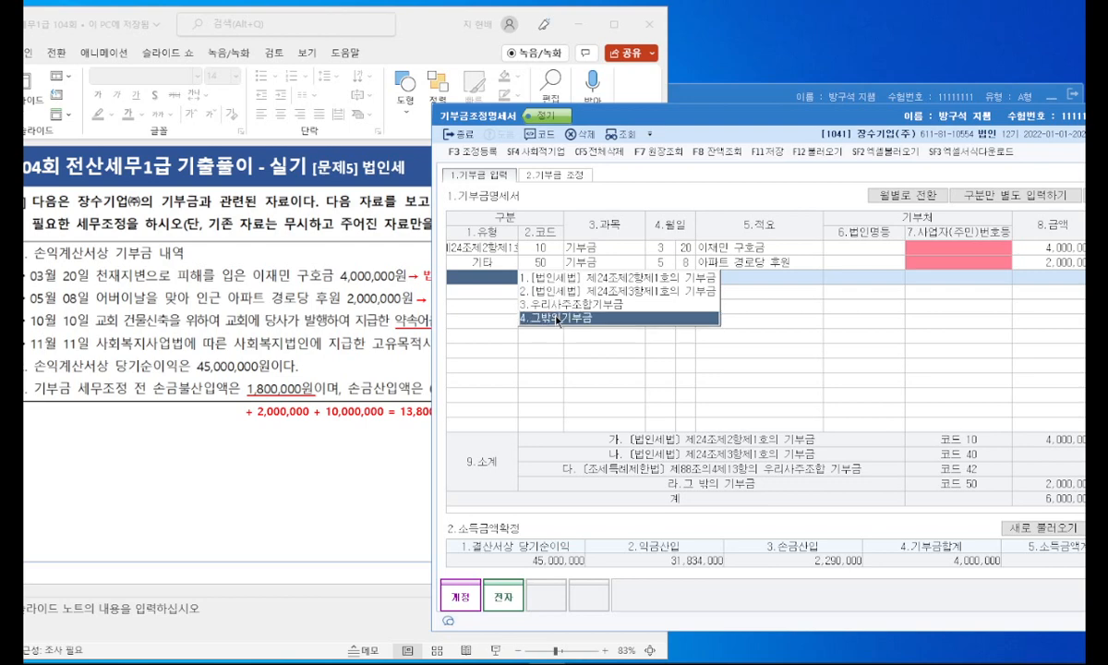
{"action": "key", "text": "Return"}
{"action": "type", "text": "10"}
{"action": "key", "text": "Return"}
{"action": "type", "text": "10"}
{"action": "key", "text": "Return"}
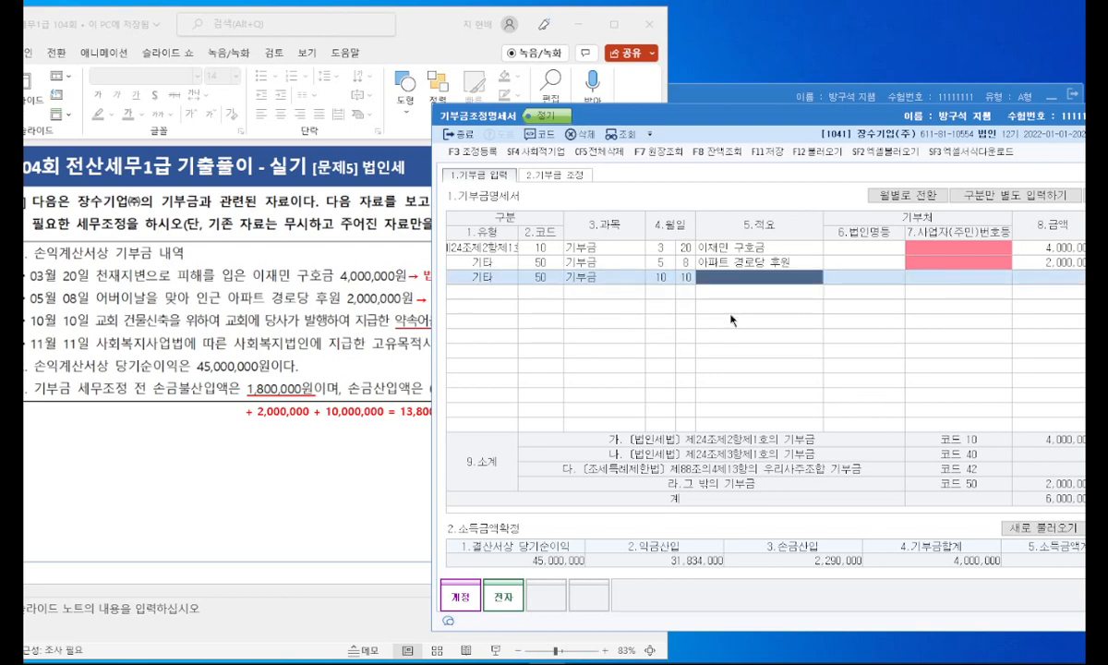
Step: Enter 어음지급분 미지급기부금 as the 10/10 row's 적요 and 10,000,000 as its 금액
{"action": "type", "text": "ㅇ"}
{"action": "key", "text": "BackSpace"}
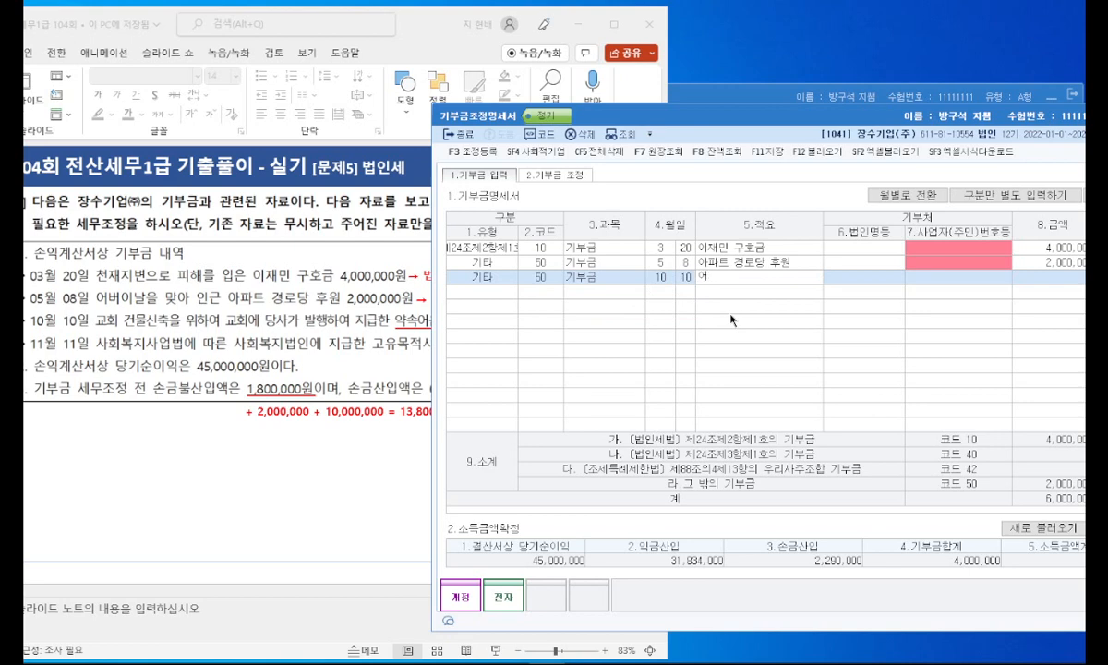
{"action": "type", "text": "ㅇ"}
{"action": "type", "text": "음지ㄱ"}
{"action": "type", "text": "ㄱ"}
{"action": "type", "text": "분 미지"}
{"action": "type", "text": "급기부금"}
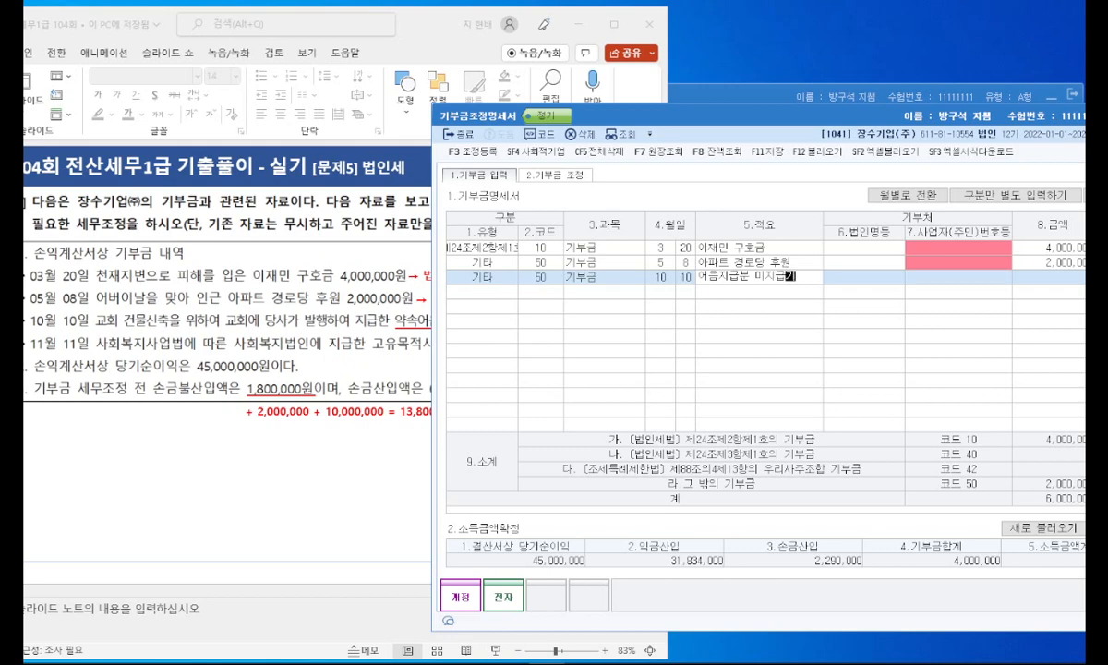
{"action": "key", "text": "Return"}
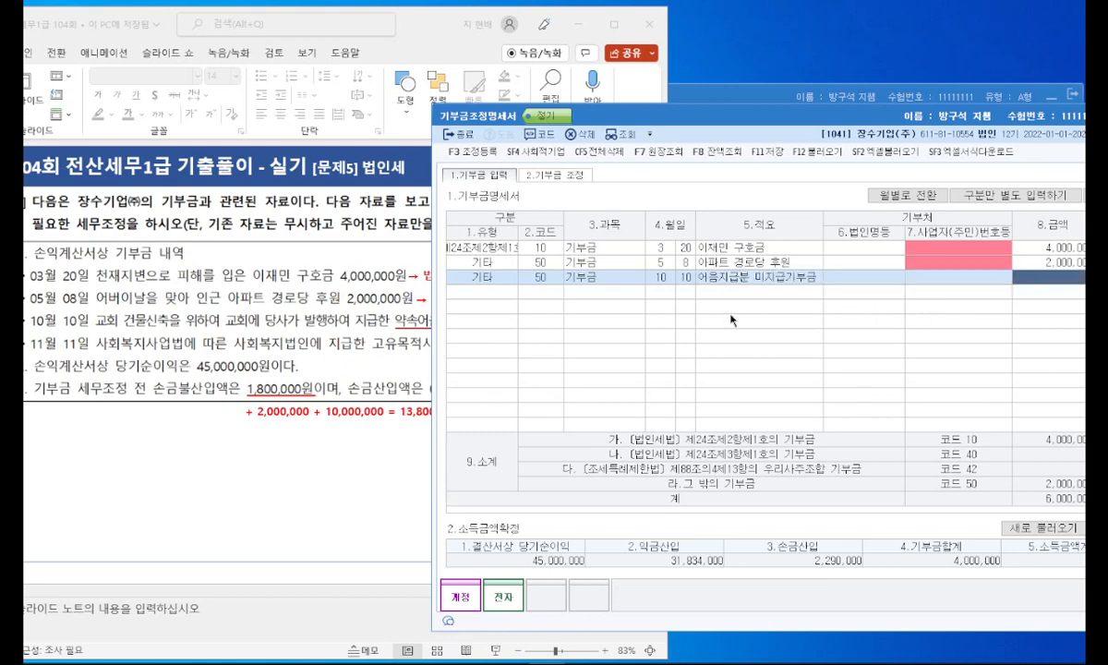
{"action": "left_click", "coordinate": [395, 295]}
{"action": "left_click", "coordinate": [924, 301]}
{"action": "type", "text": "10000000"}
{"action": "key", "text": "Return"}
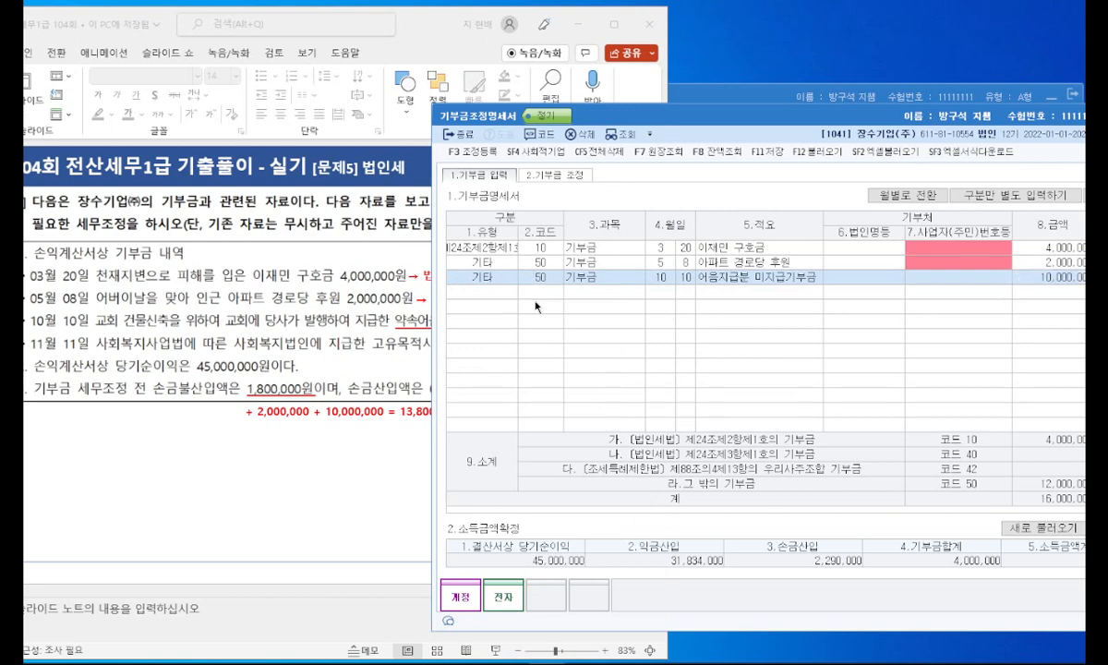
Step: Add a fourth donation row of type [법인세법] 제24조제3항제1호의 기부금 (code 40) dated 11/11
{"action": "left_click", "coordinate": [453, 279]}
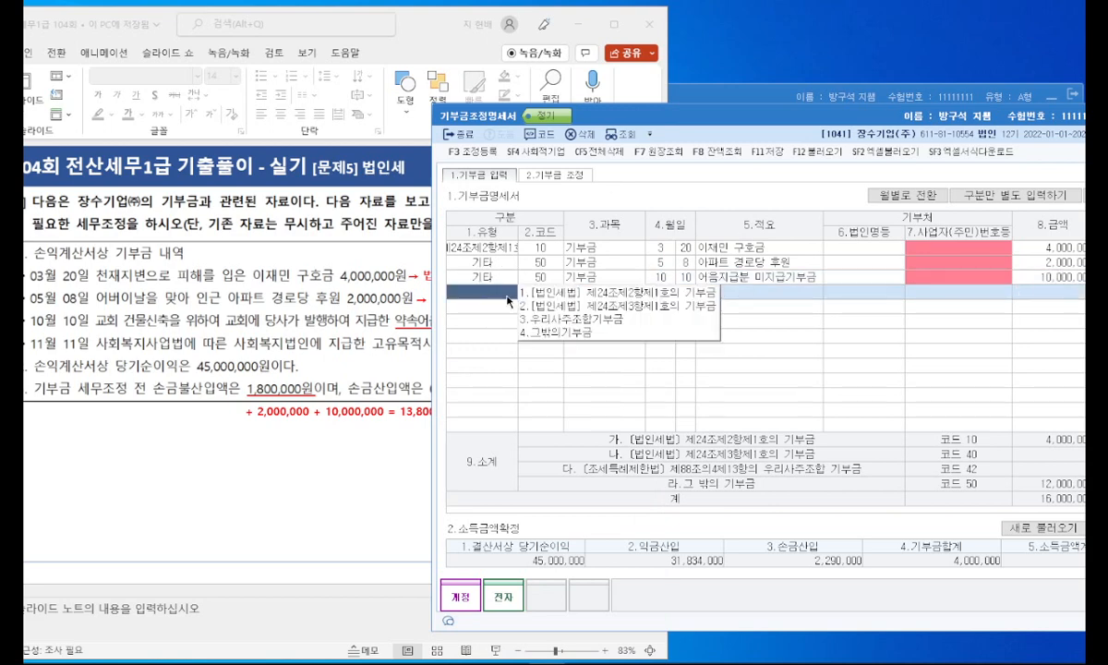
{"action": "left_click", "coordinate": [563, 307]}
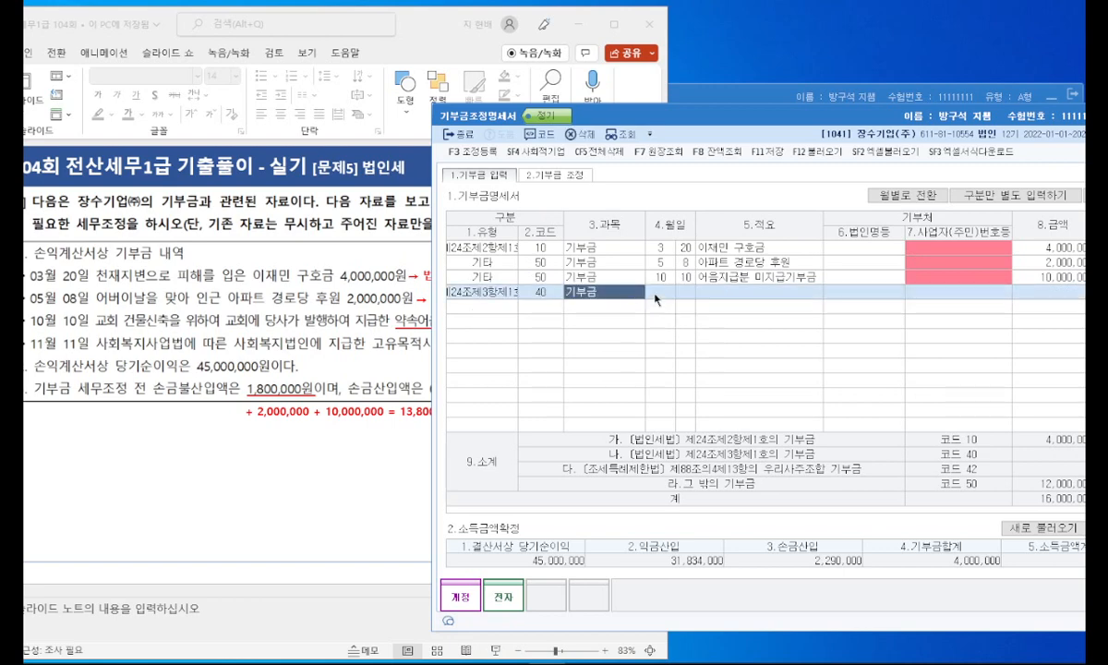
{"action": "type", "text": "11"}
{"action": "key", "text": "Return"}
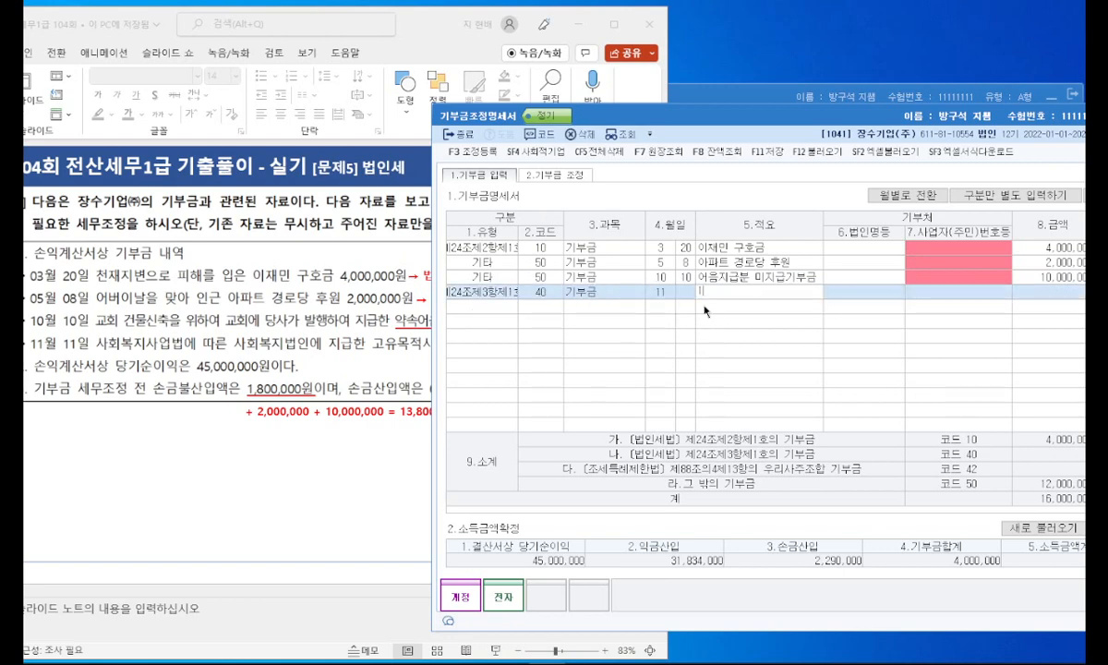
{"action": "type", "text": "11"}
{"action": "key", "text": "Return"}
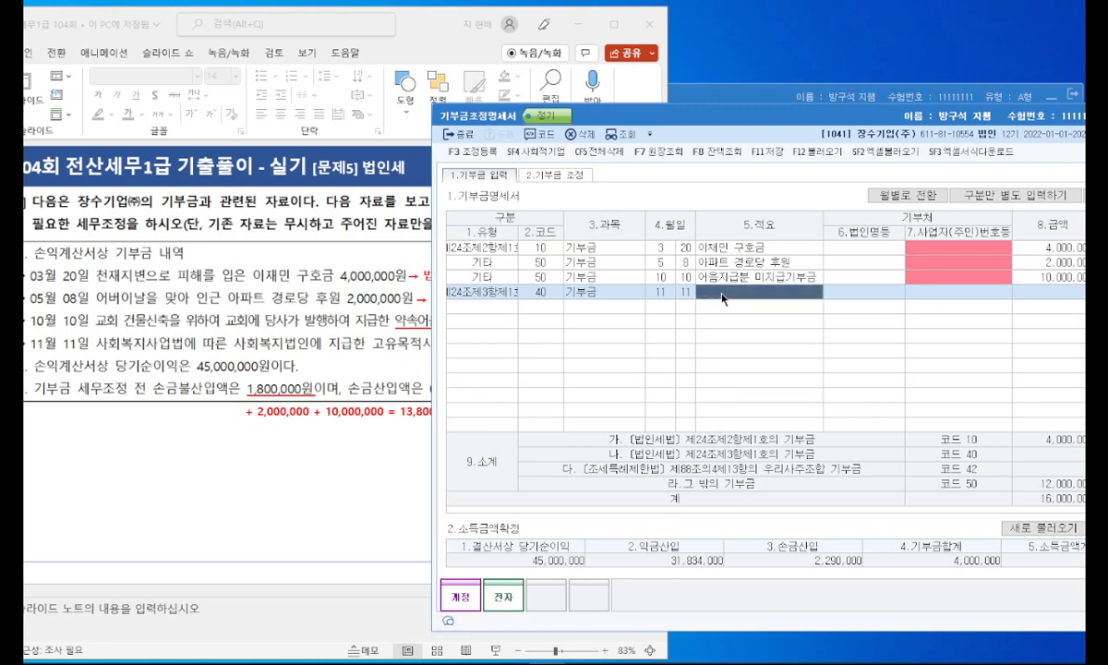
Step: Enter 사회복지법인 고유목적사업 as the 11/11 row's 적요 and 7,500,000 as its 금액
{"action": "type", "text": "사회"}
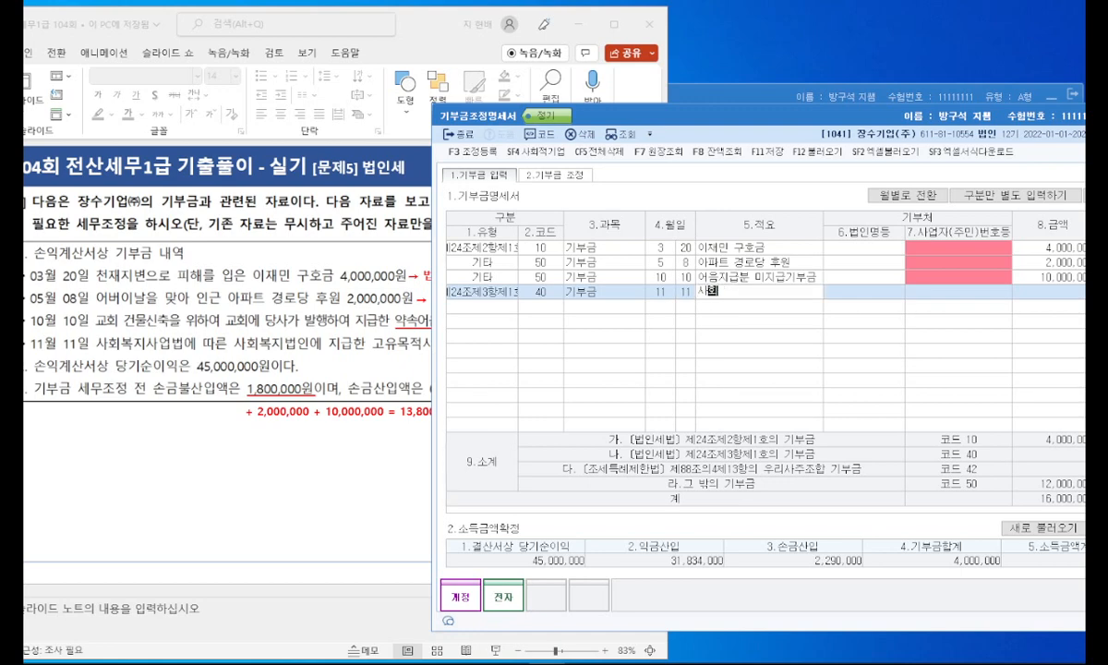
{"action": "type", "text": "복지법인 고유목적사업"}
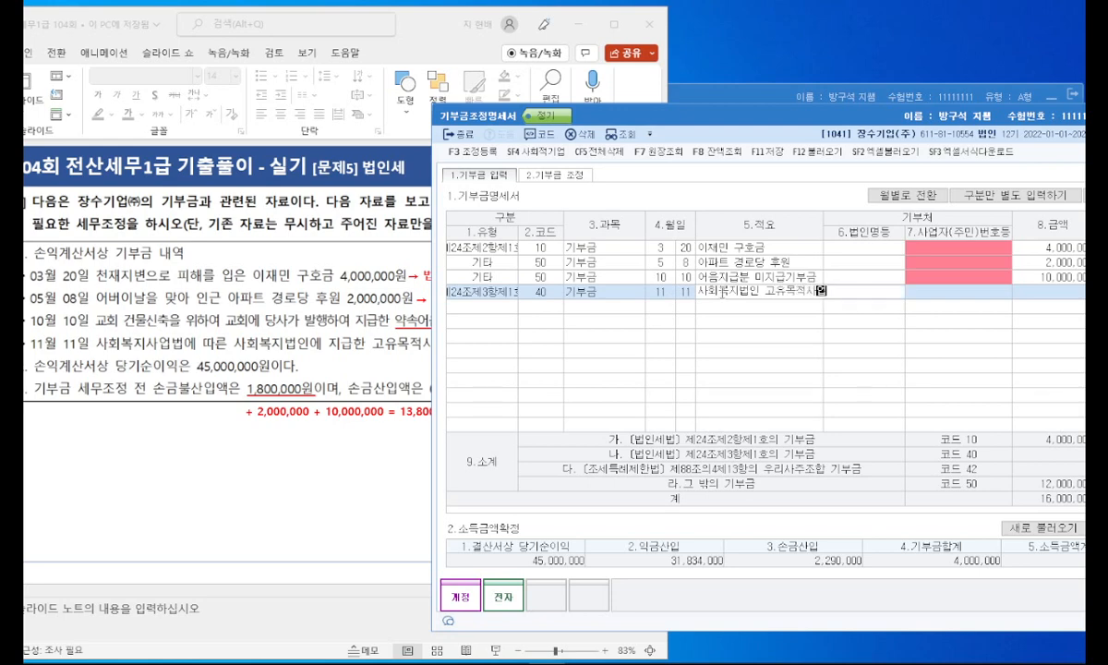
{"action": "key", "text": "Return"}
{"action": "left_click", "coordinate": [391, 287]}
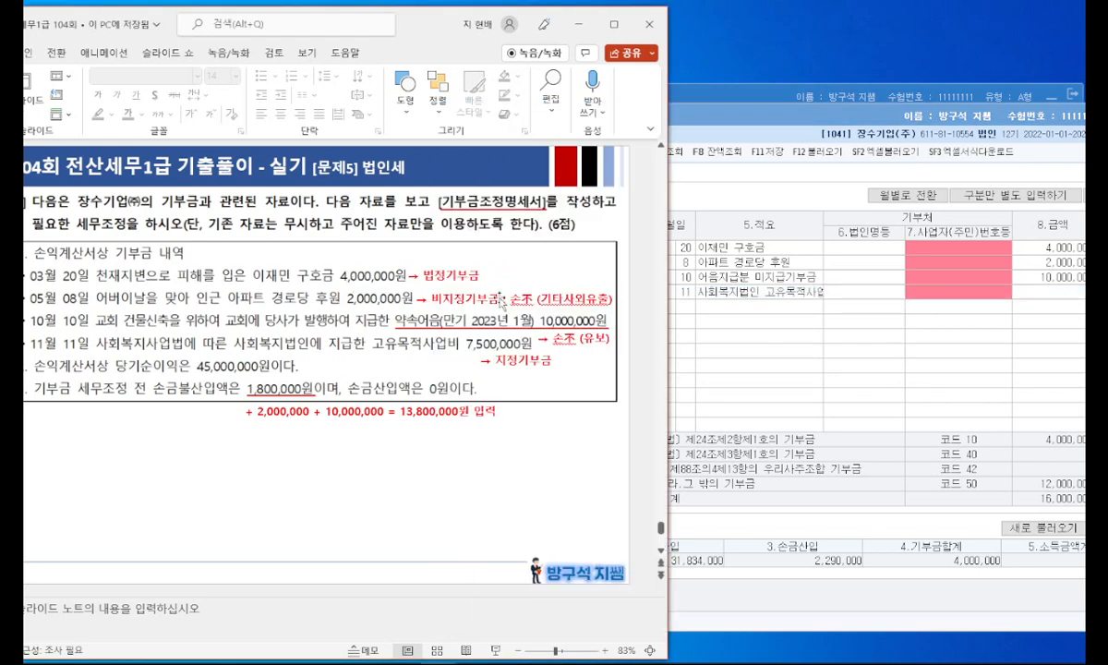
{"action": "double_click", "coordinate": [802, 294]}
{"action": "left_click", "coordinate": [837, 296]}
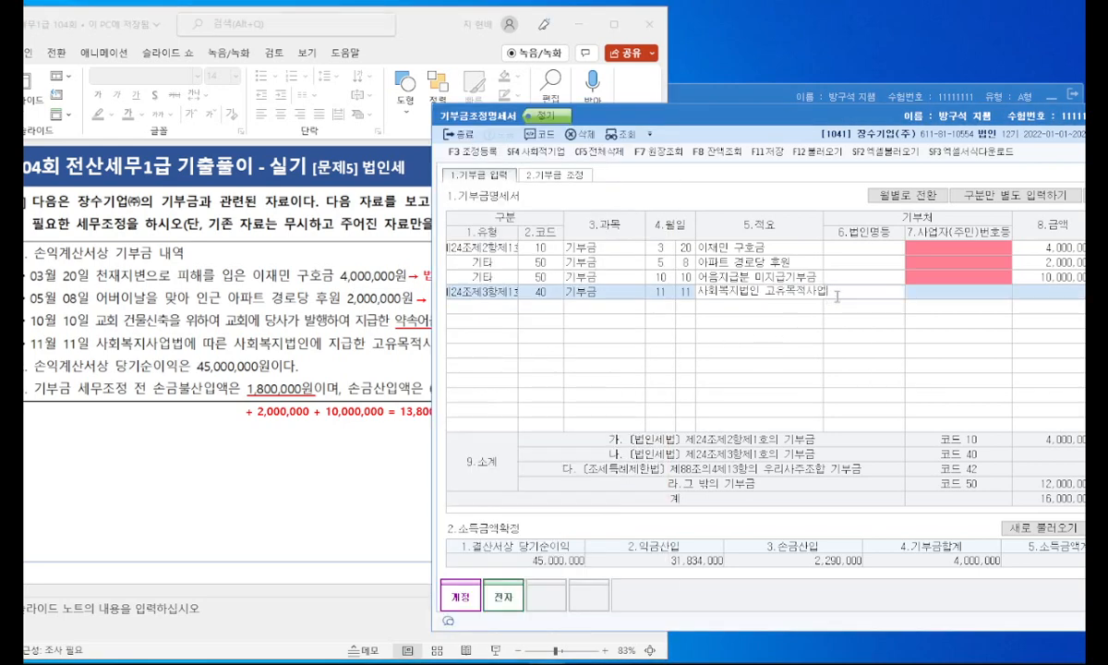
{"action": "key", "text": "Return"}
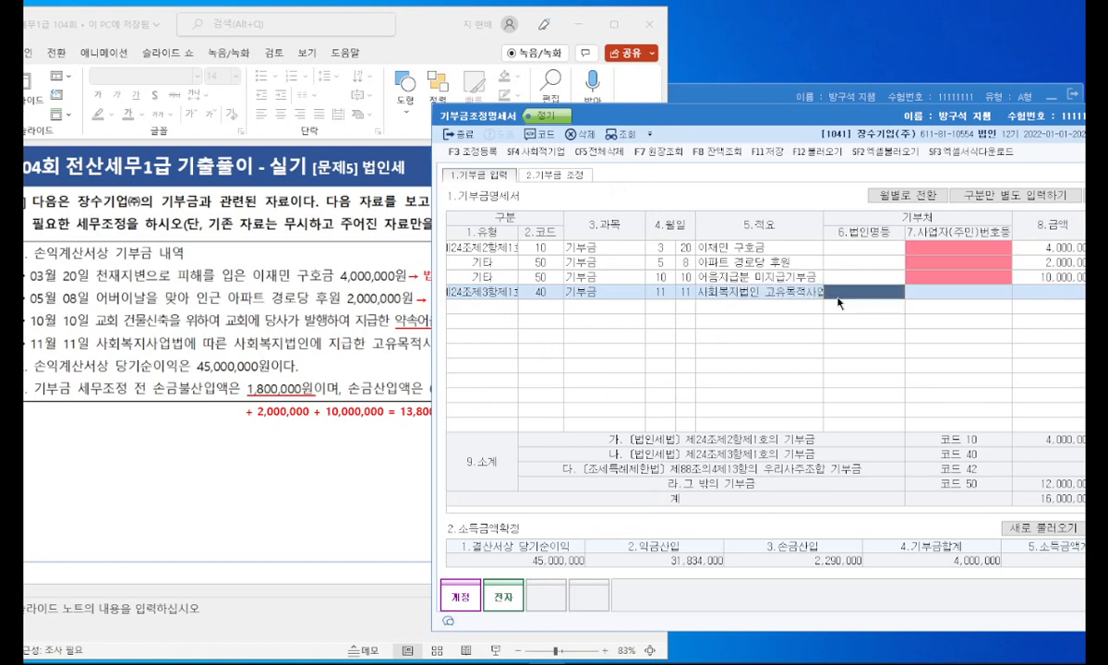
{"action": "left_click", "coordinate": [370, 278]}
{"action": "left_click", "coordinate": [1039, 295]}
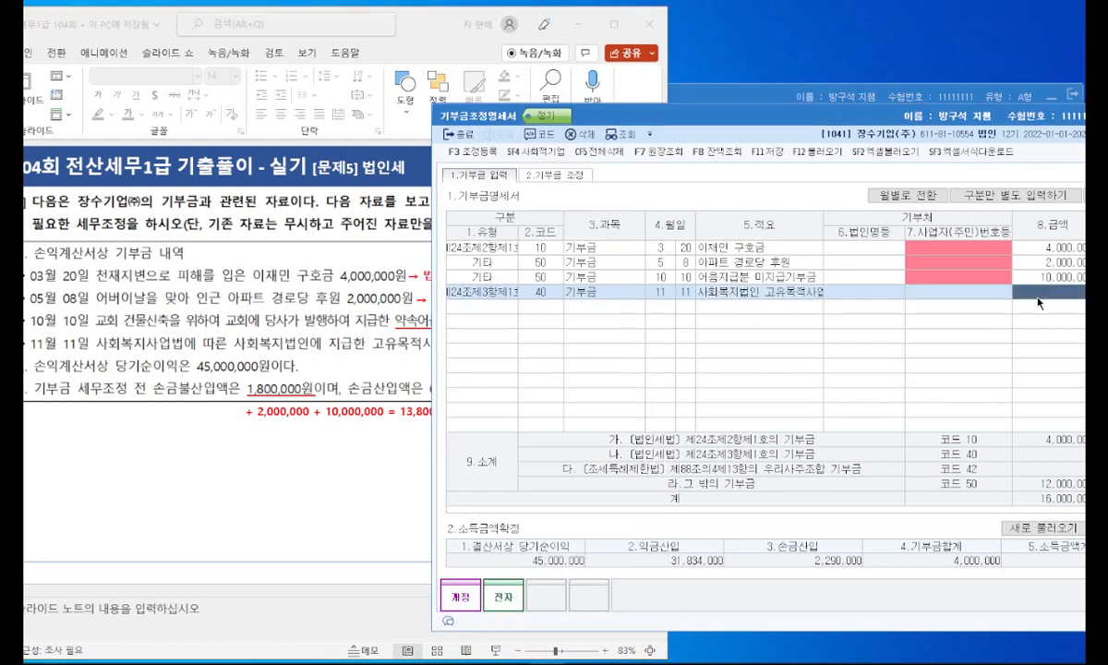
{"action": "type", "text": "7500000"}
{"action": "key", "text": "Return"}
Step: Unlock the 2.소득금액확정 section for editing and set 익금산입 to 13,200,000
{"action": "left_click_drag", "start_coordinate": [744, 112], "coordinate": [658, 99]}
{"action": "left_click", "coordinate": [1041, 518]}
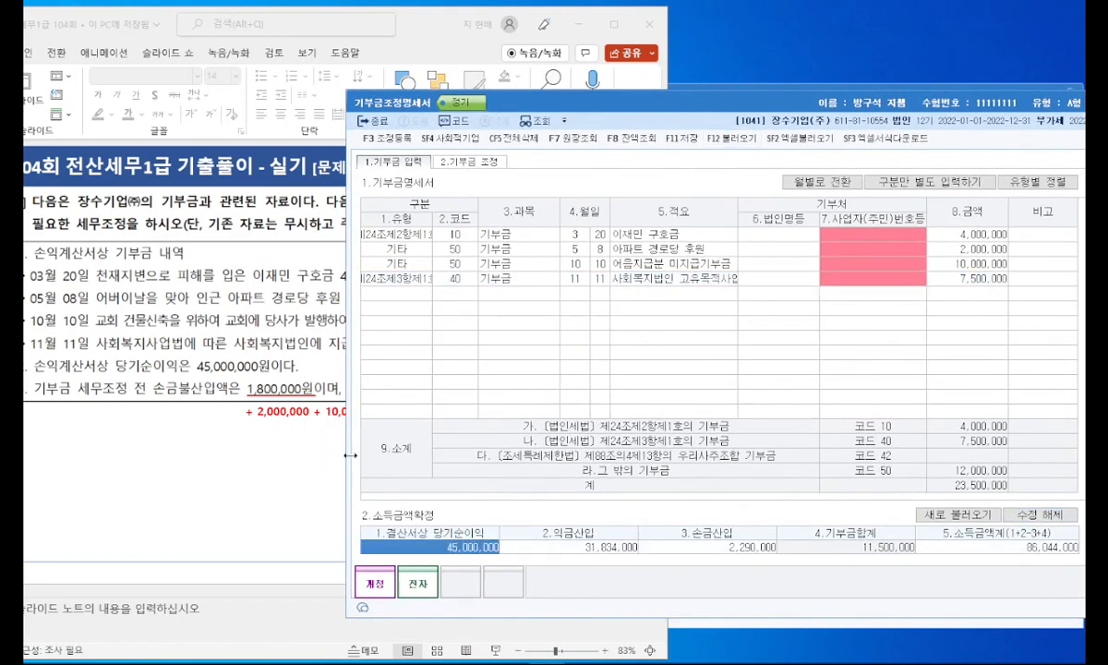
{"action": "left_click", "coordinate": [577, 548]}
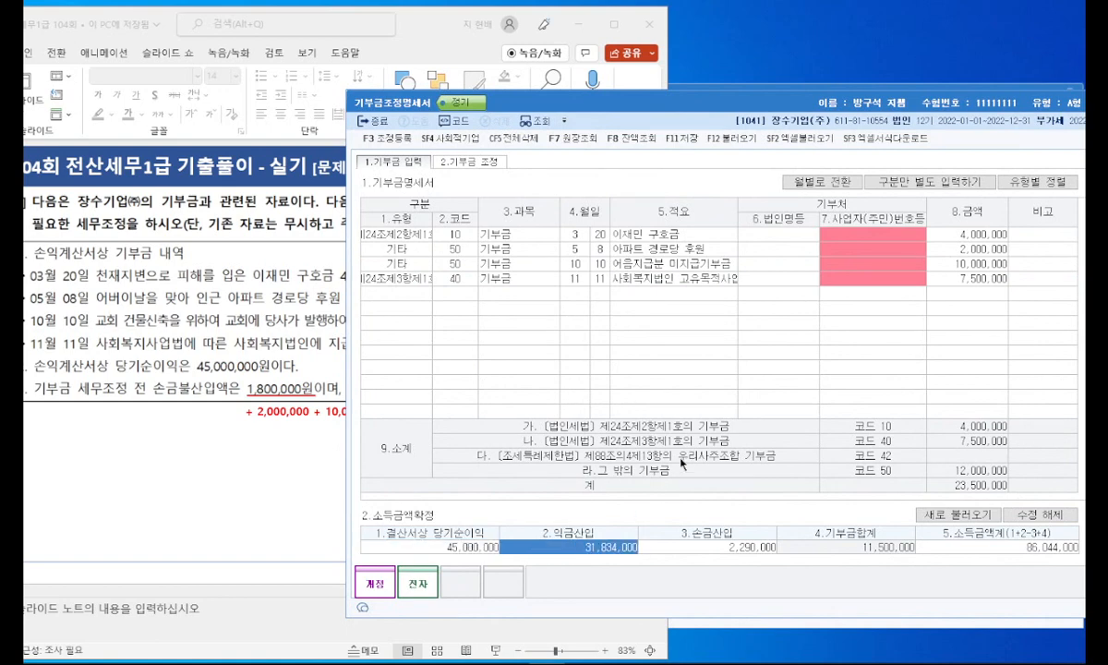
{"action": "type", "text": "13200000"}
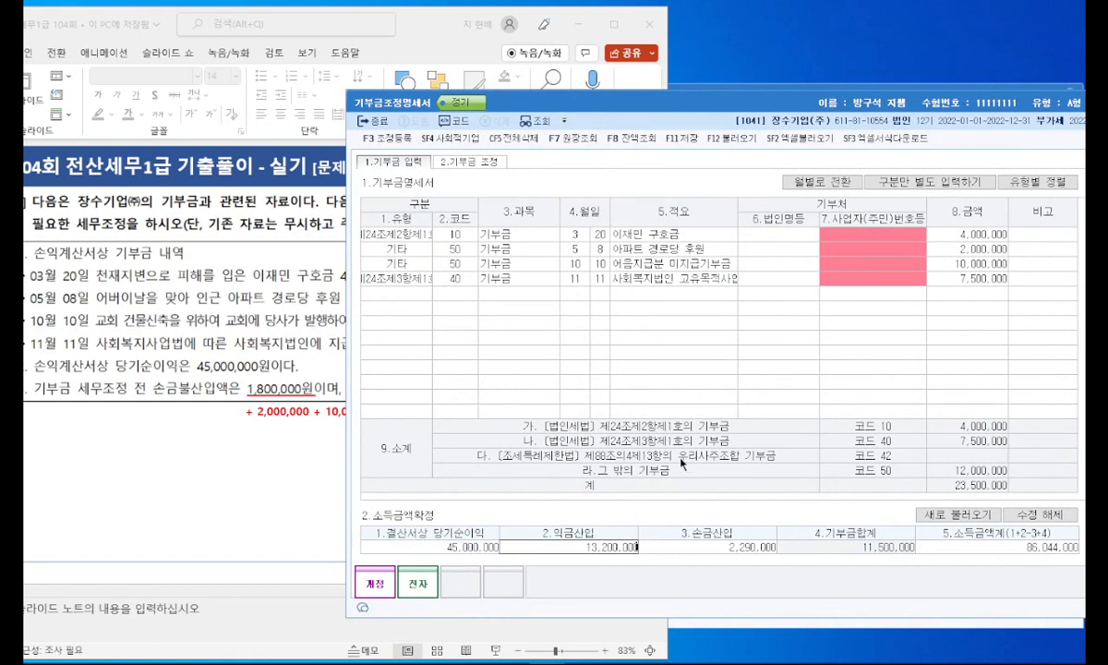
{"action": "key", "text": "Return"}
Step: Check the problem slide, correct 익금산입 to 13,800,000 and clear the 손금산입 amount
{"action": "left_click", "coordinate": [218, 441]}
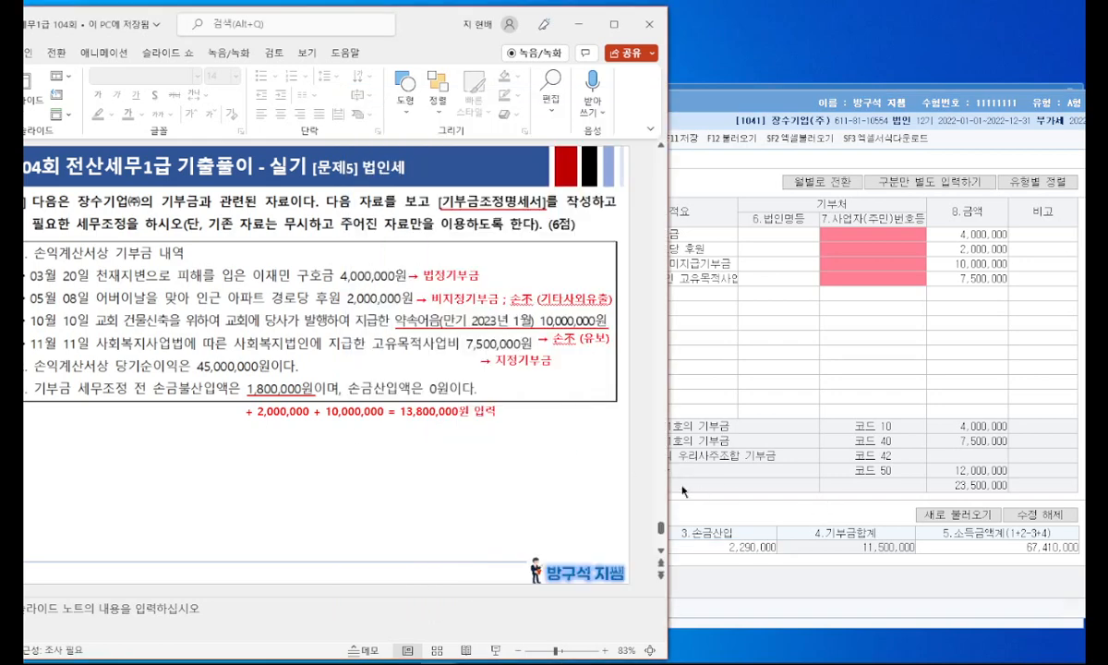
{"action": "left_click", "coordinate": [803, 478]}
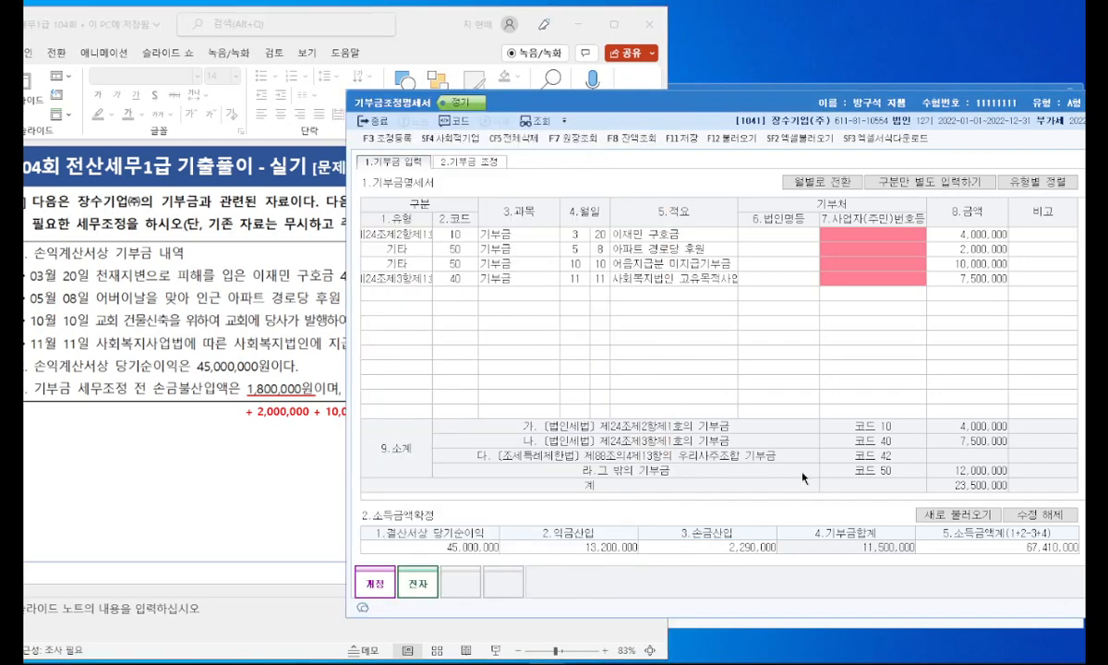
{"action": "left_click", "coordinate": [617, 547]}
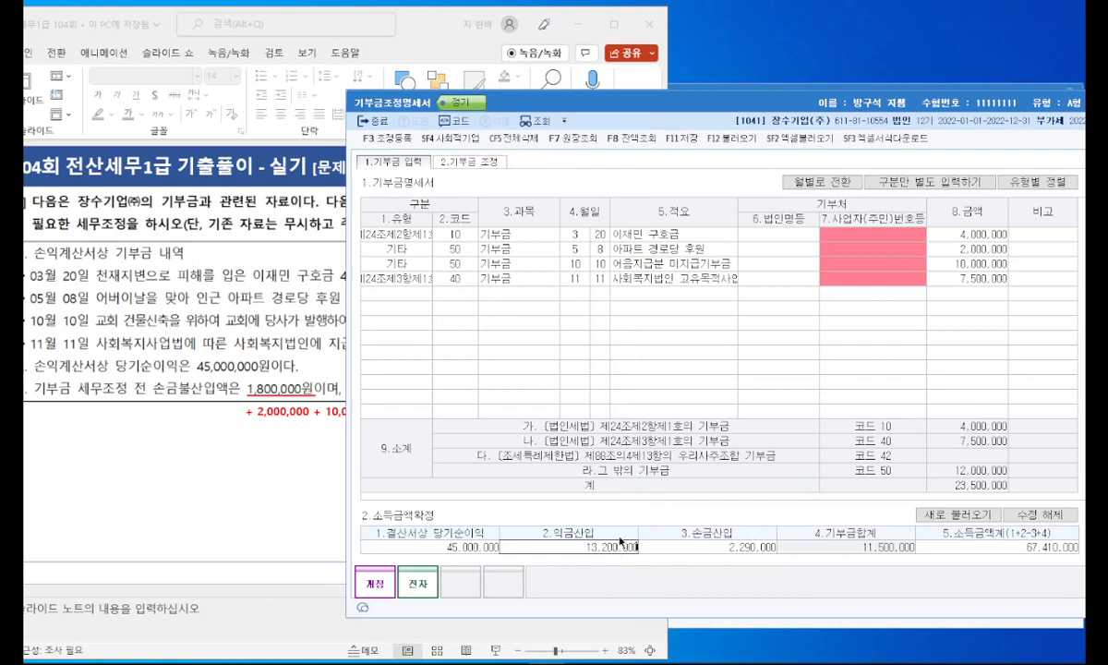
{"action": "key", "text": "Delete"}
{"action": "type", "text": "13,800,000"}
{"action": "key", "text": "Return"}
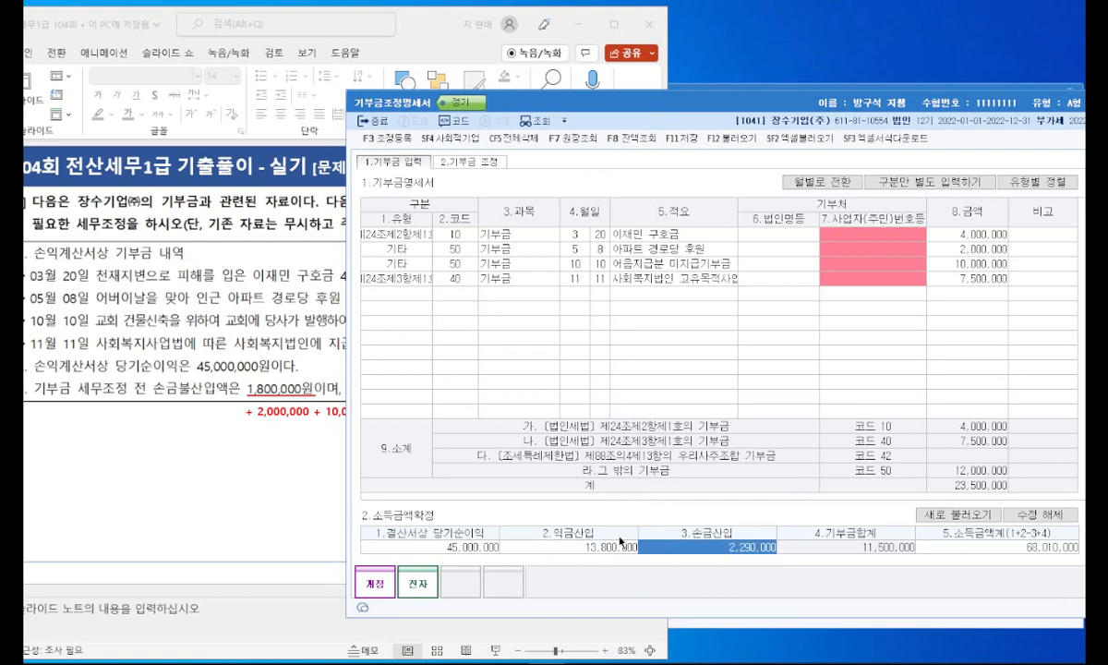
{"action": "key", "text": "Delete"}
{"action": "key", "text": "Return"}
Step: Check the entries against the problem slide and save the 기부금조정명세서
{"action": "left_click", "coordinate": [254, 405]}
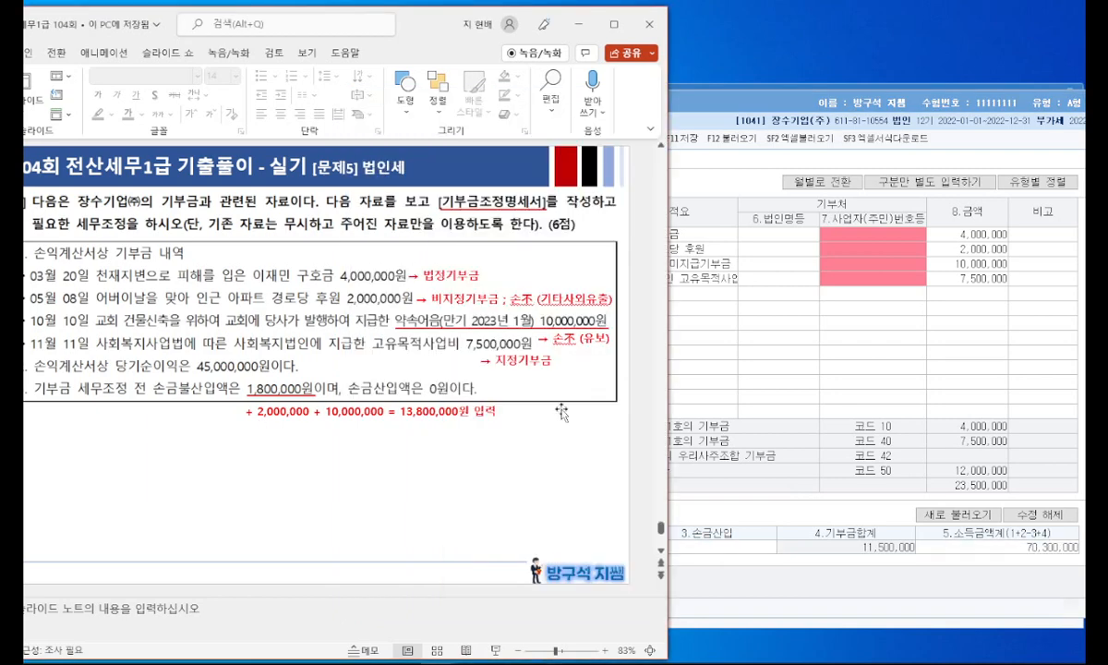
{"action": "left_click", "coordinate": [848, 478]}
{"action": "left_click_drag", "start_coordinate": [756, 106], "coordinate": [679, 103]}
{"action": "left_click", "coordinate": [605, 134]}
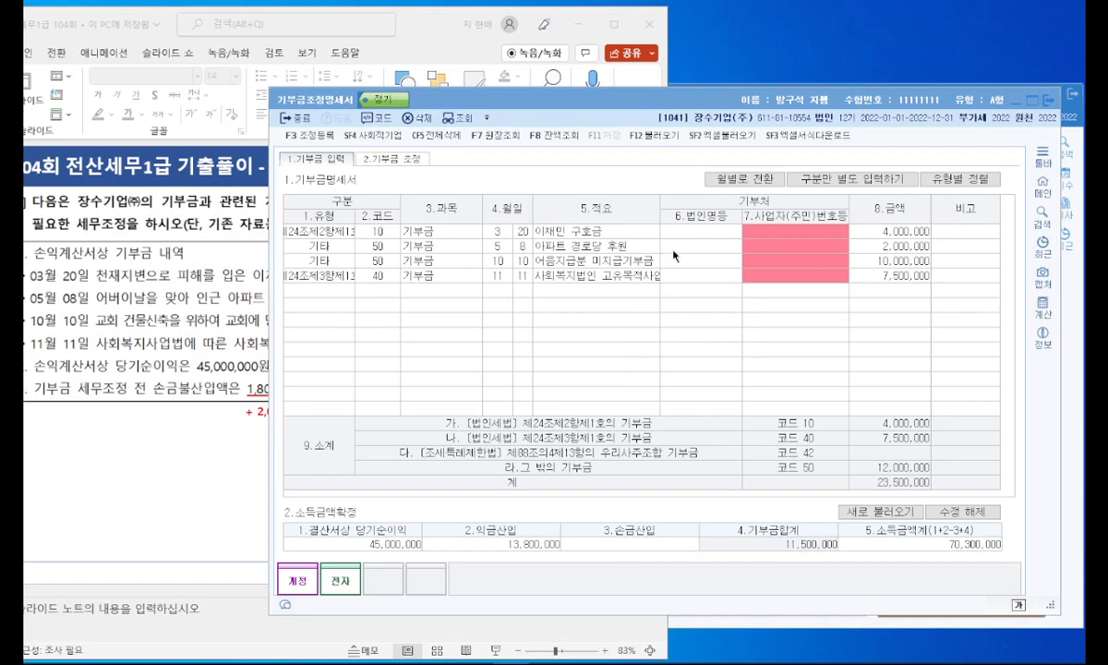
Step: Review the 기부금 조정 calculations, from the deduction limits through the carryover and current-year expenditure details
{"action": "left_click", "coordinate": [384, 158]}
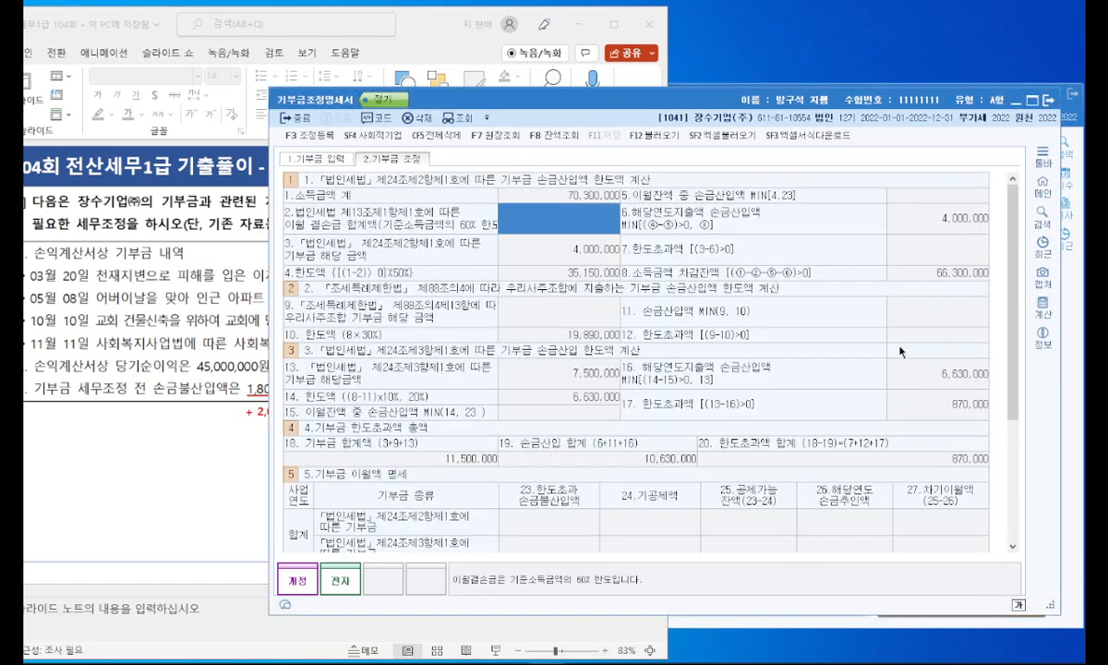
{"action": "scroll", "coordinate": [903, 357], "scroll_direction": "down", "scroll_amount": 3}
{"action": "left_click", "coordinate": [380, 412]}
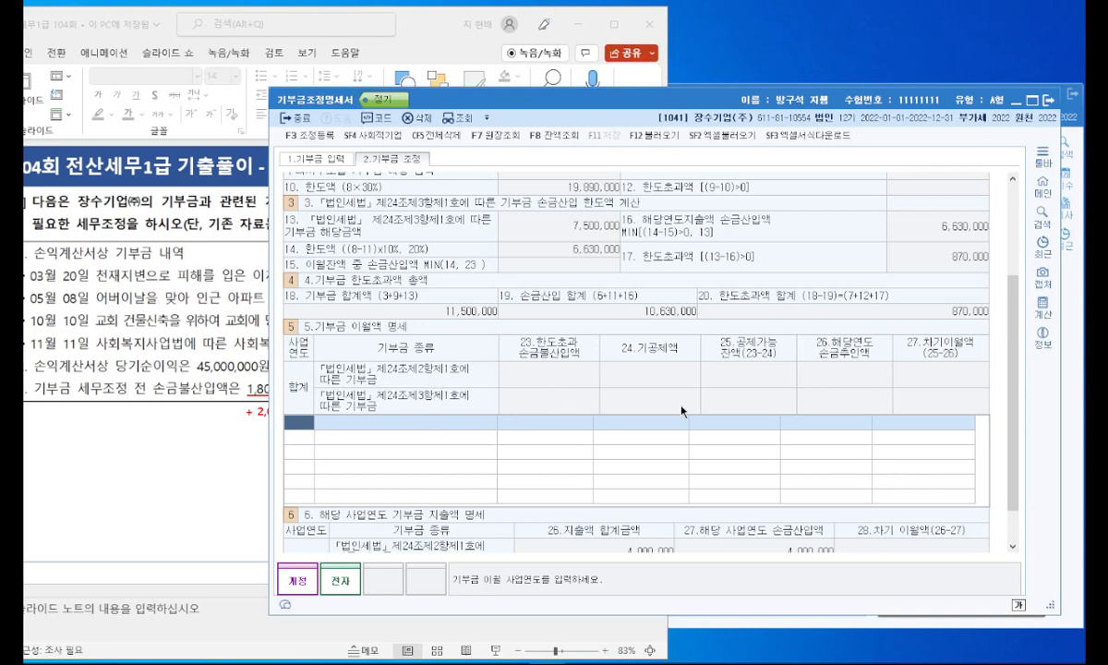
{"action": "scroll", "coordinate": [726, 399], "scroll_direction": "down", "scroll_amount": 1}
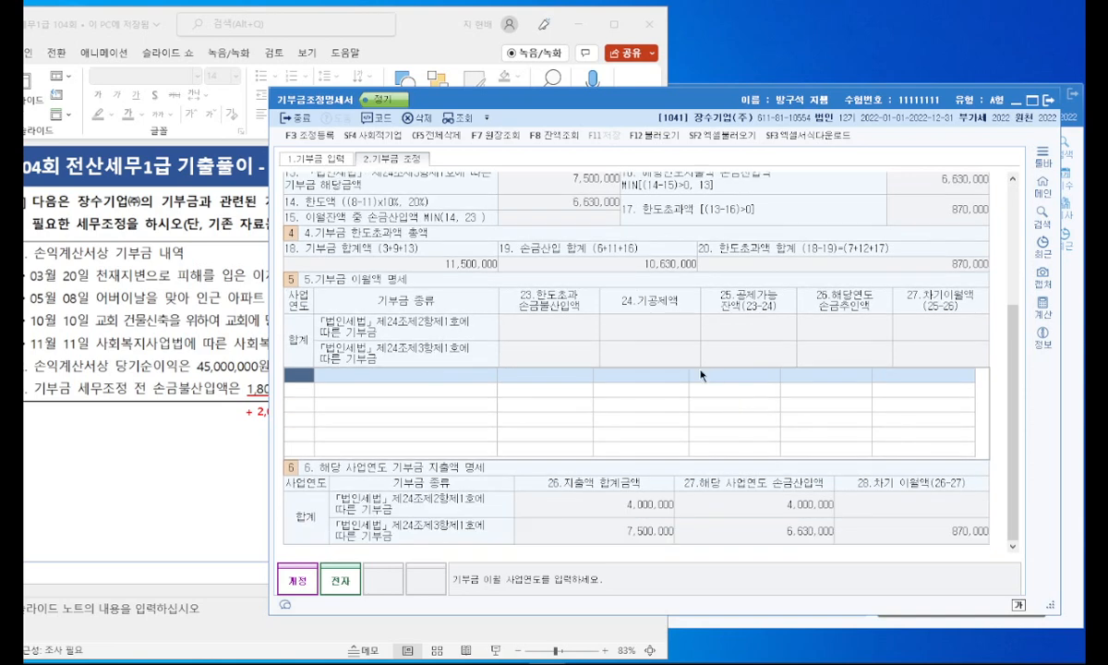
Step: Open 조정 등록 and check the 5/8 and 10/10 donations on the PowerPoint problem slide for their required adjustments
{"action": "left_click", "coordinate": [307, 135]}
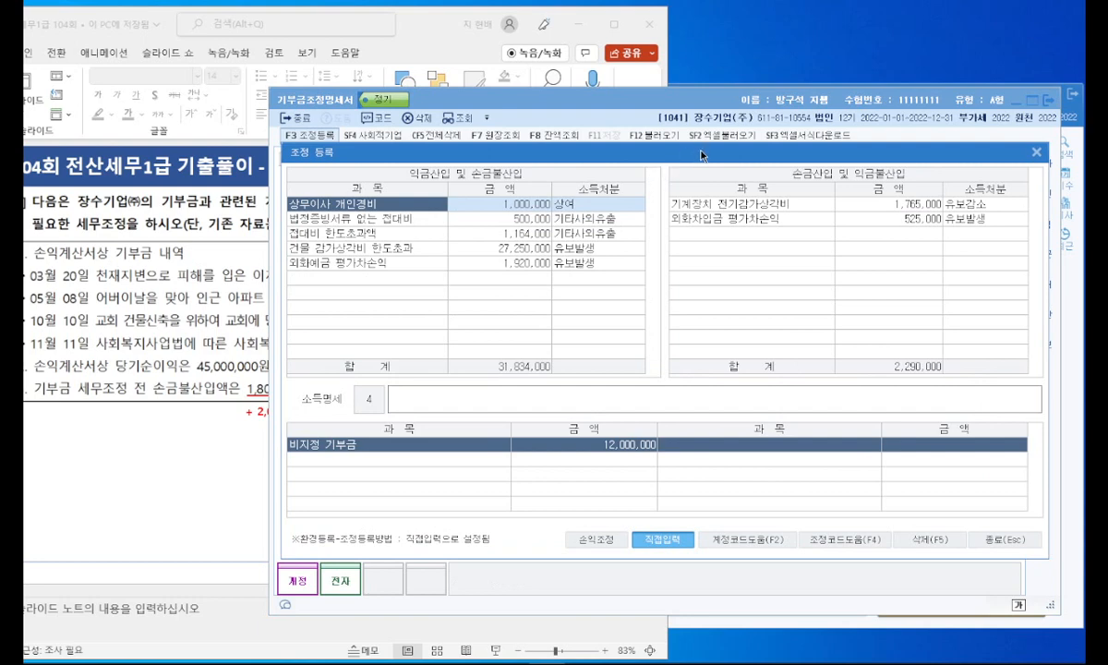
{"action": "left_click_drag", "start_coordinate": [702, 156], "coordinate": [721, 143]}
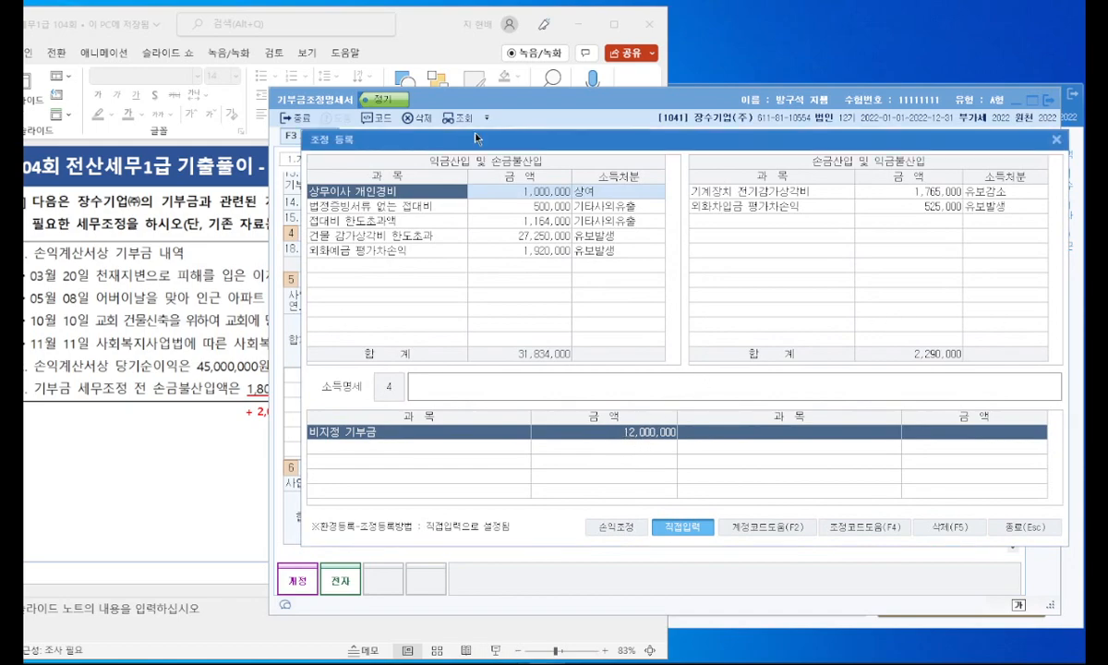
{"action": "left_click_drag", "start_coordinate": [476, 141], "coordinate": [444, 141]}
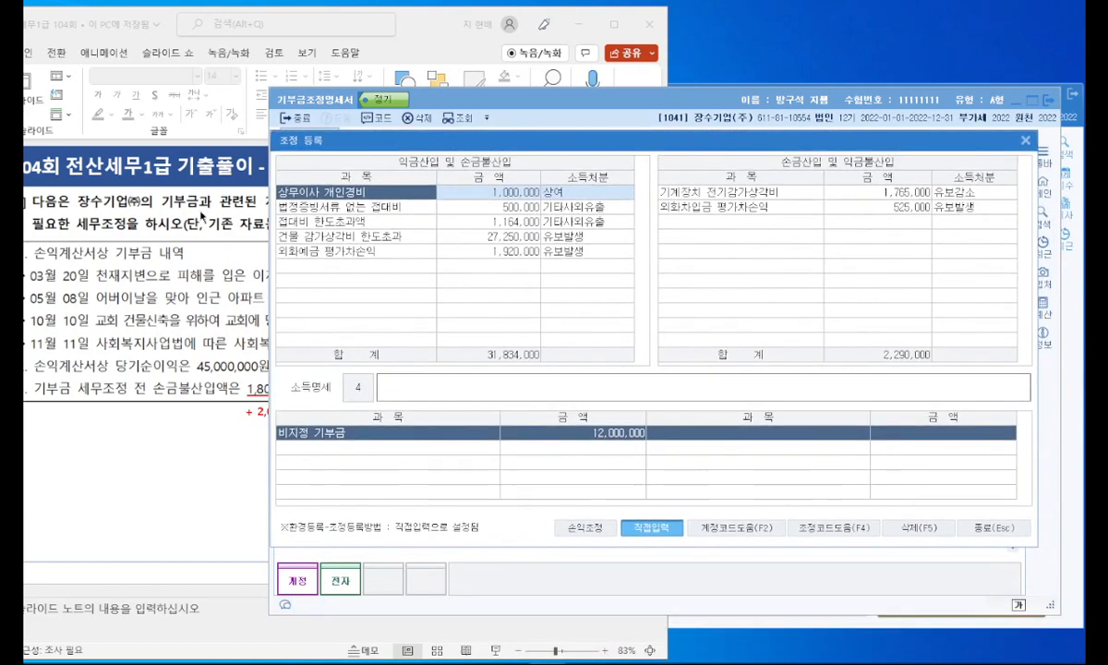
{"action": "left_click", "coordinate": [189, 252]}
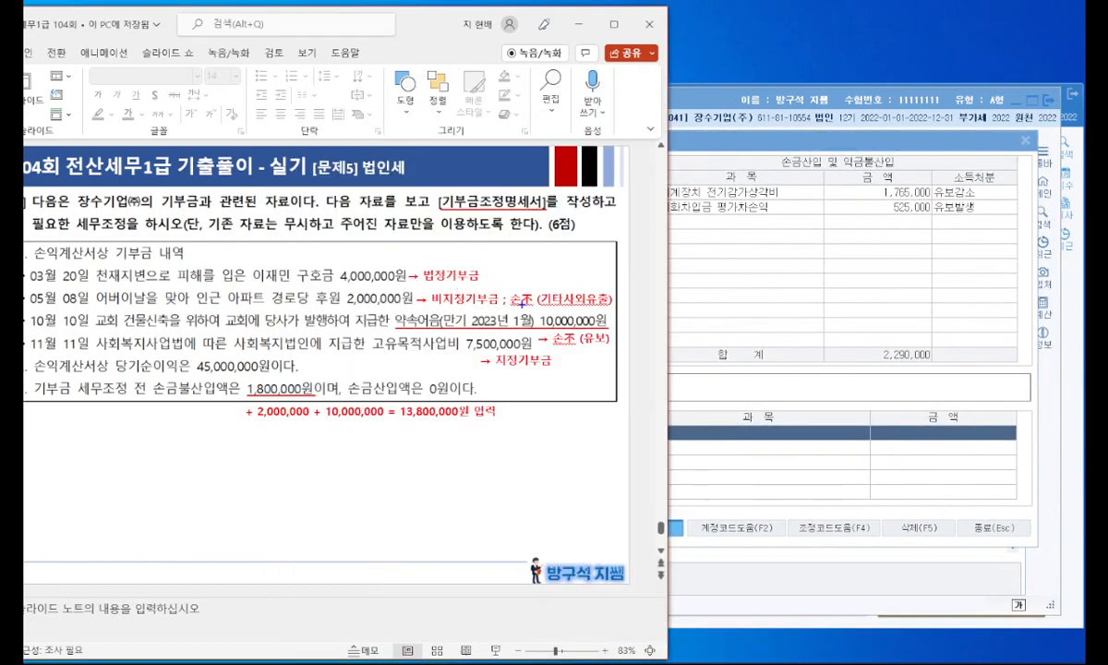
{"action": "left_click_drag", "start_coordinate": [345, 303], "coordinate": [412, 302]}
{"action": "left_click_drag", "start_coordinate": [527, 321], "coordinate": [596, 327]}
{"action": "key", "text": "Escape"}
{"action": "left_click", "coordinate": [699, 314]}
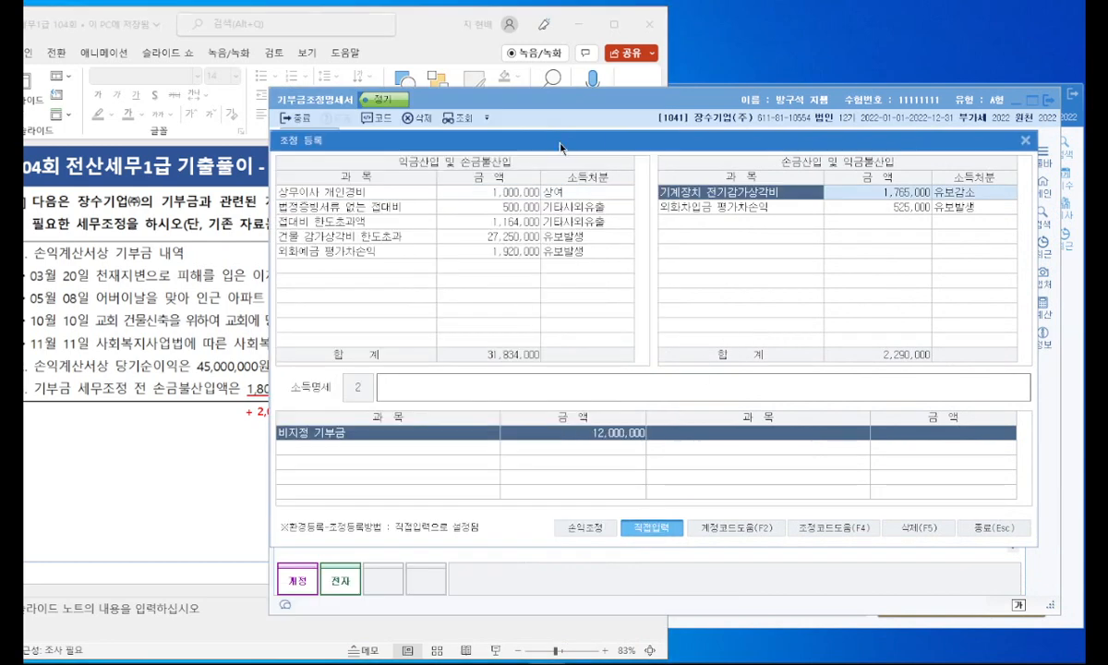
Step: Register 아파트 경로당 후원 기부금 under 익금산입 및 손금불산입 with 금액 2,000,000 and 소득처분 기타사외유출
{"action": "left_click_drag", "start_coordinate": [595, 143], "coordinate": [628, 147]}
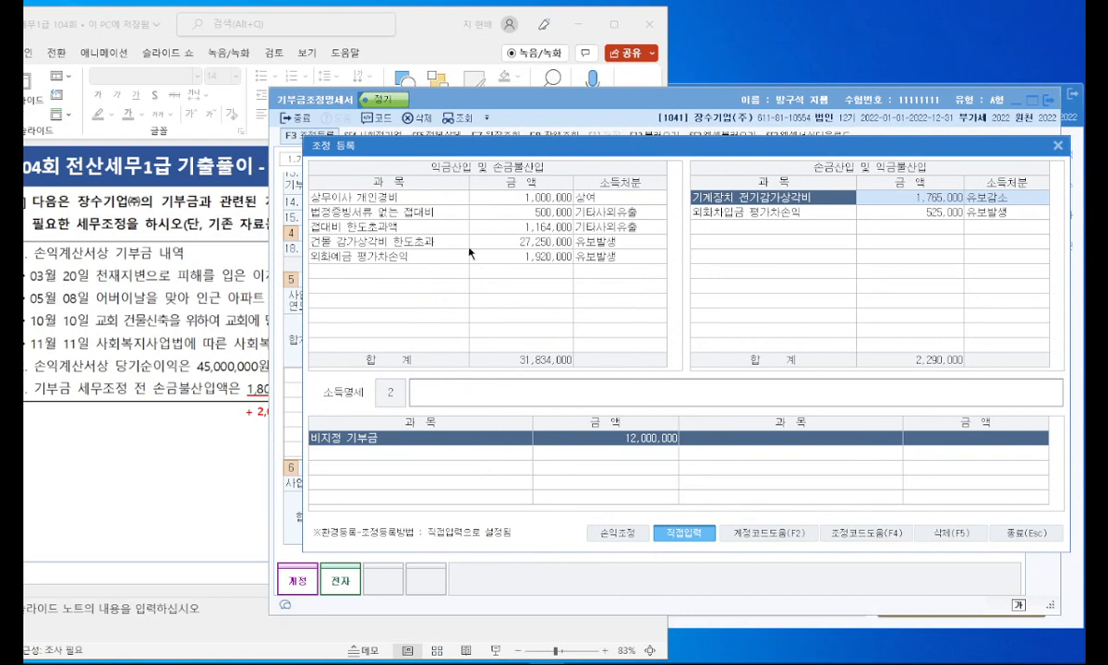
{"action": "left_click", "coordinate": [436, 269]}
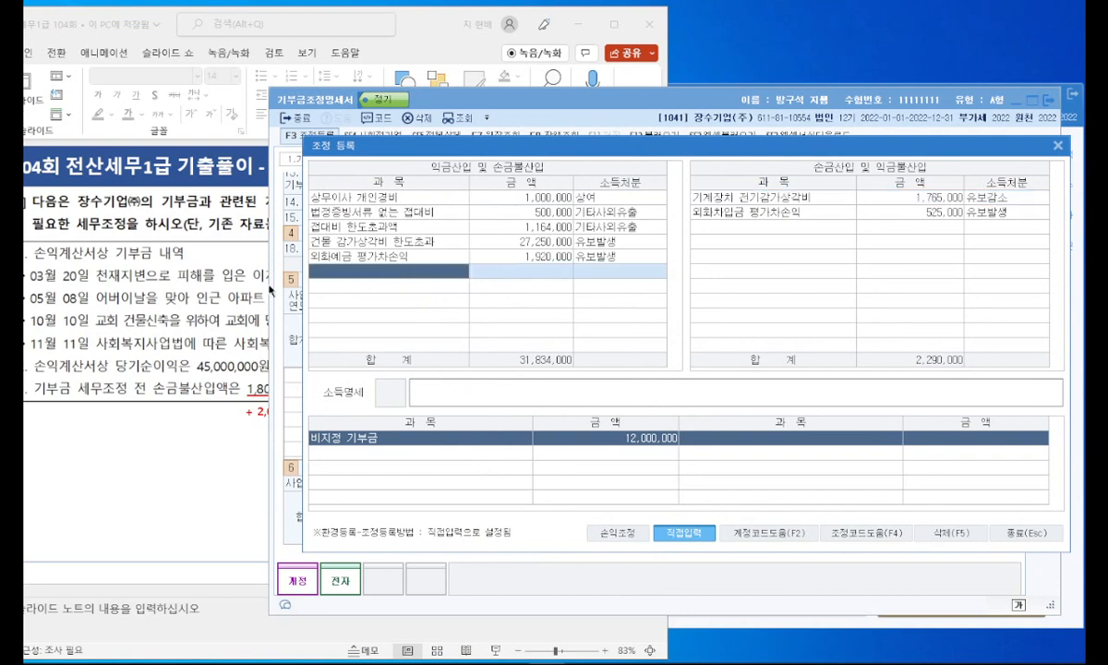
{"action": "left_click", "coordinate": [221, 293]}
{"action": "left_click", "coordinate": [679, 284]}
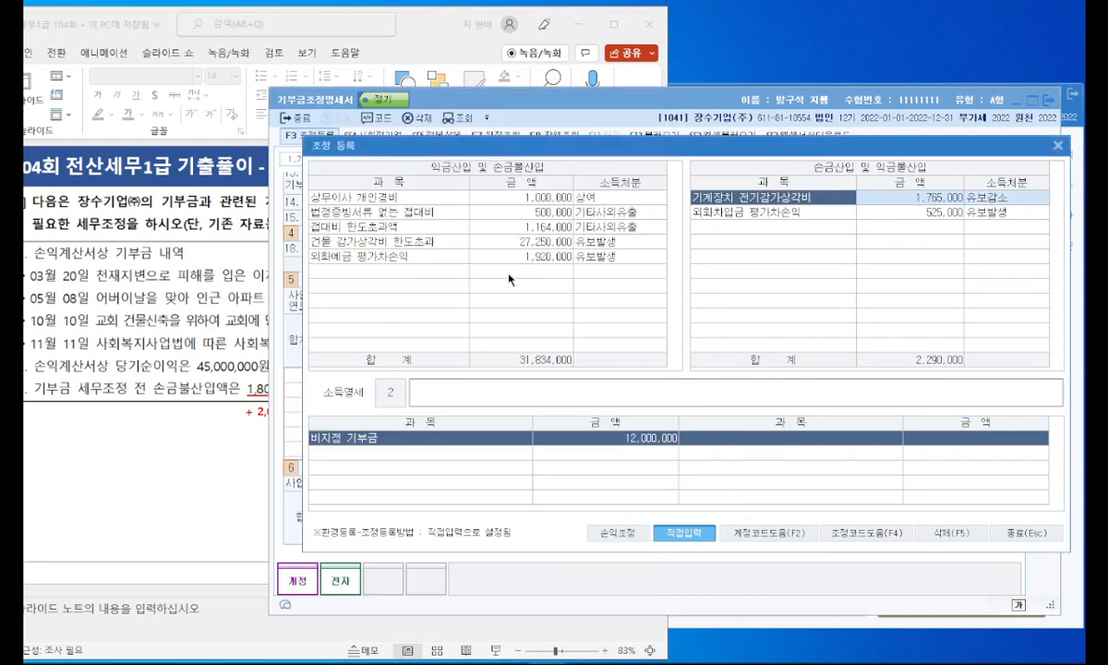
{"action": "left_click", "coordinate": [453, 271]}
{"action": "type", "text": "아파"}
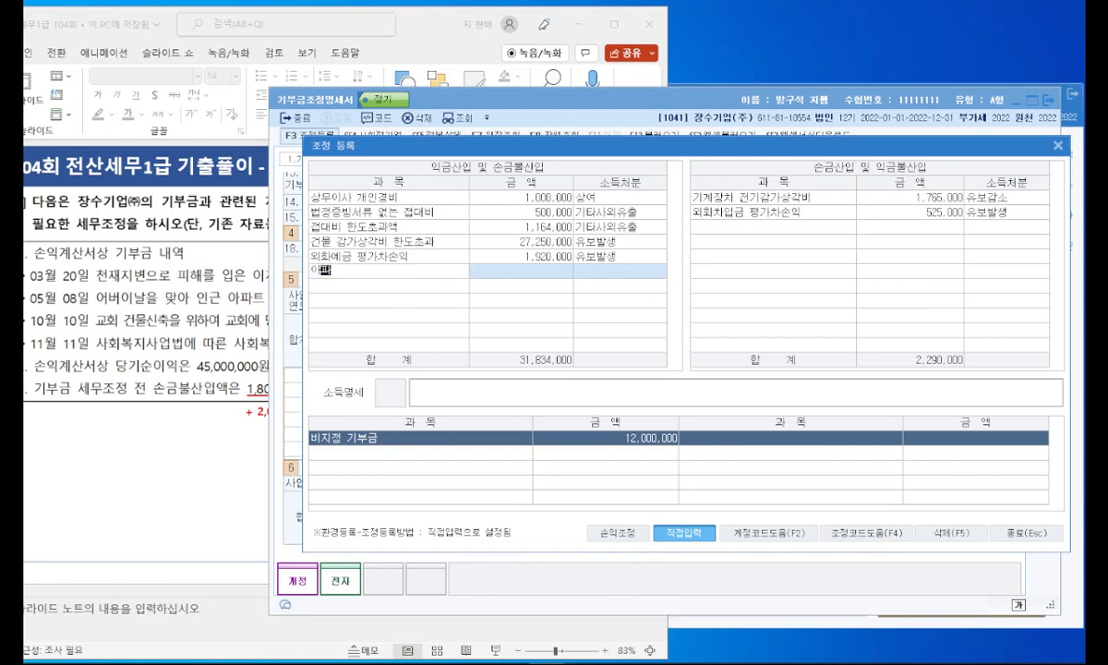
{"action": "type", "text": "트 경로당 후원 기부금"}
{"action": "key", "text": "Return"}
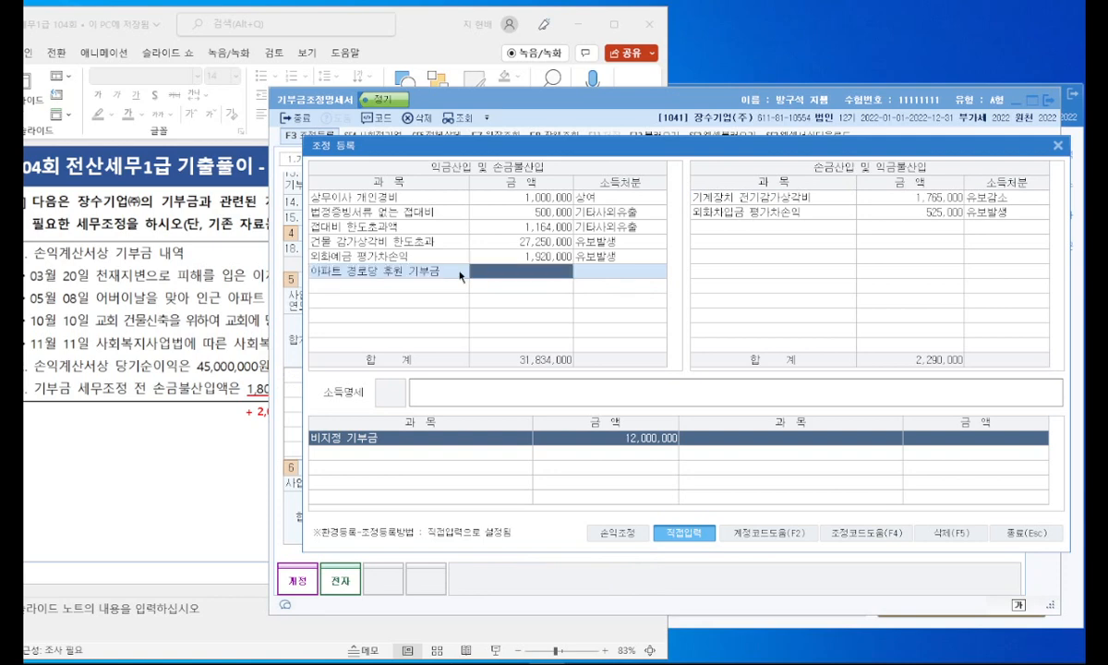
{"action": "type", "text": "2000000"}
{"action": "key", "text": "Return"}
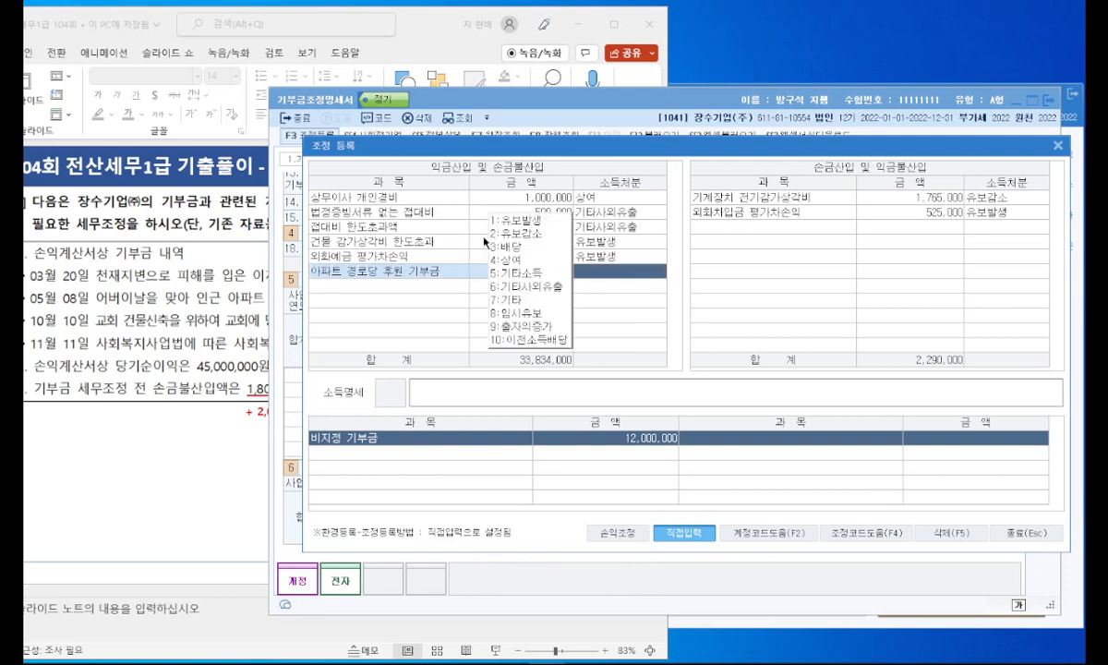
{"action": "left_click", "coordinate": [543, 288]}
Step: Register 어음지급 미지급기부금 under 익금산입 및 손금불산입 with 금액 10,000,000 and 소득처분 유보발생
{"action": "left_click", "coordinate": [425, 287]}
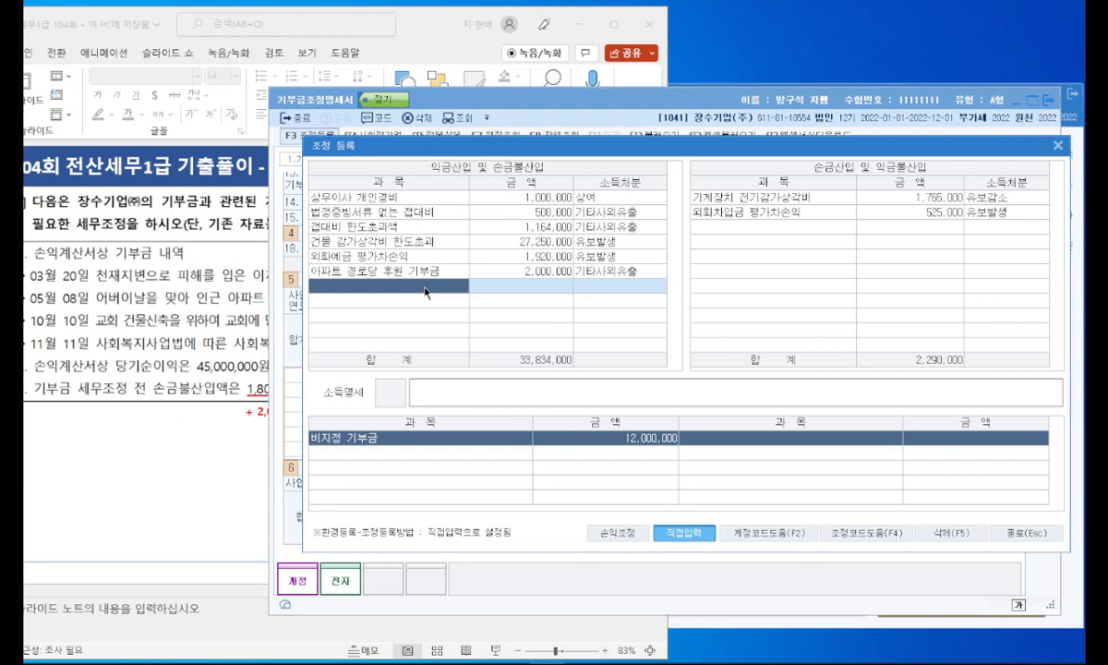
{"action": "type", "text": "어"}
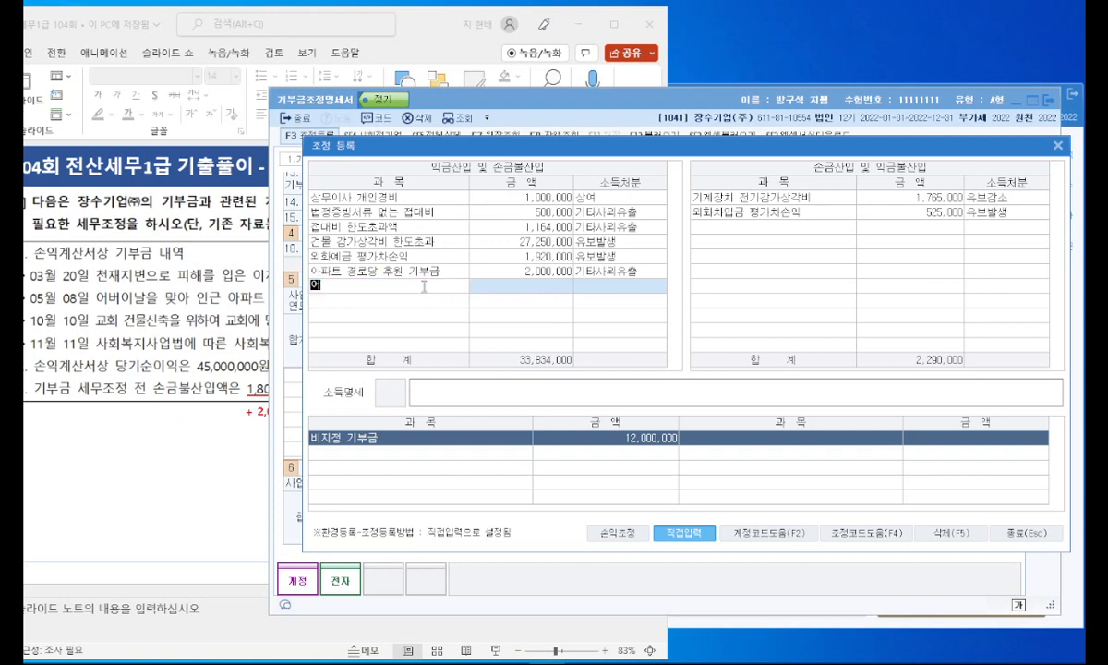
{"action": "type", "text": "음지급 미지급기부금"}
{"action": "key", "text": "Return"}
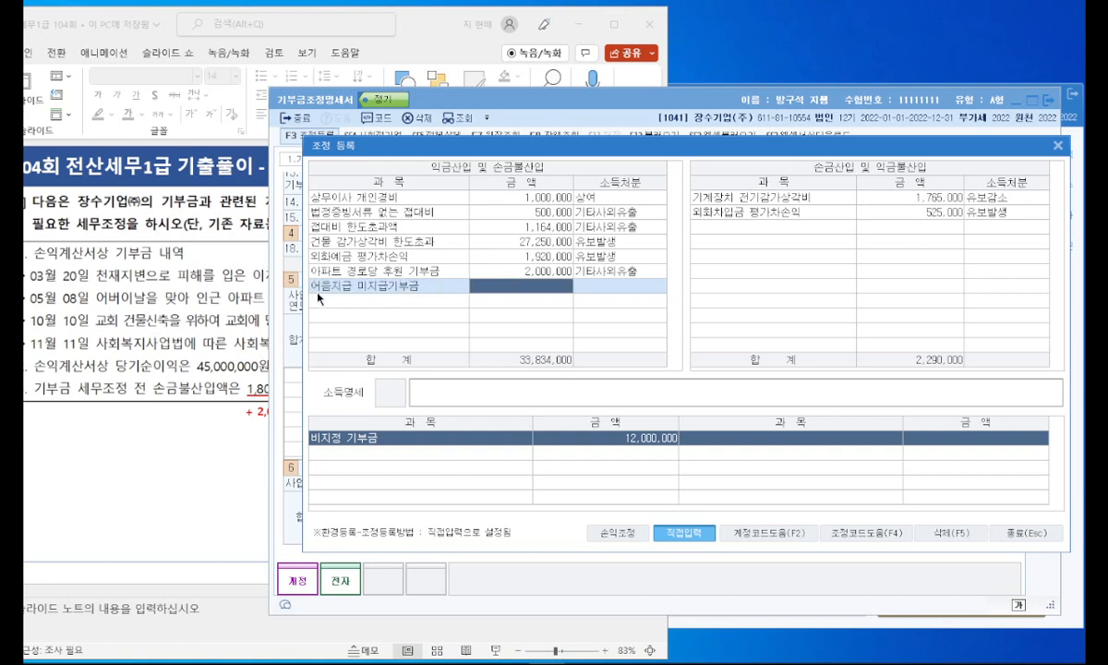
{"action": "left_click", "coordinate": [186, 309]}
{"action": "left_click", "coordinate": [730, 300]}
{"action": "left_click", "coordinate": [559, 284]}
{"action": "type", "text": "10000000"}
{"action": "key", "text": "Return"}
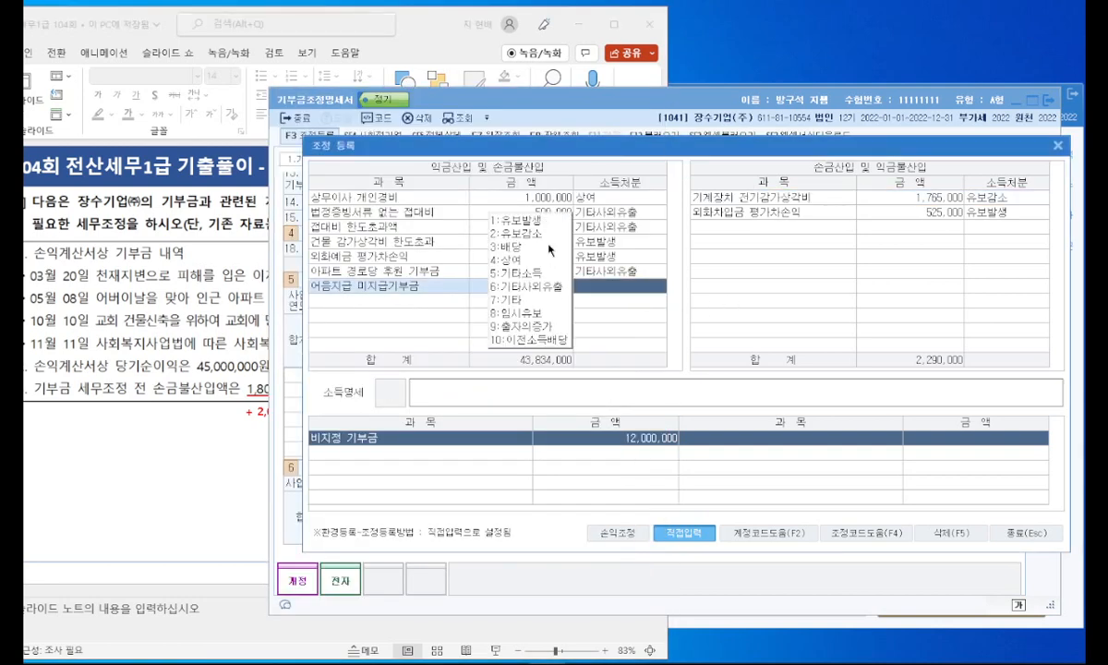
{"action": "type", "text": "1"}
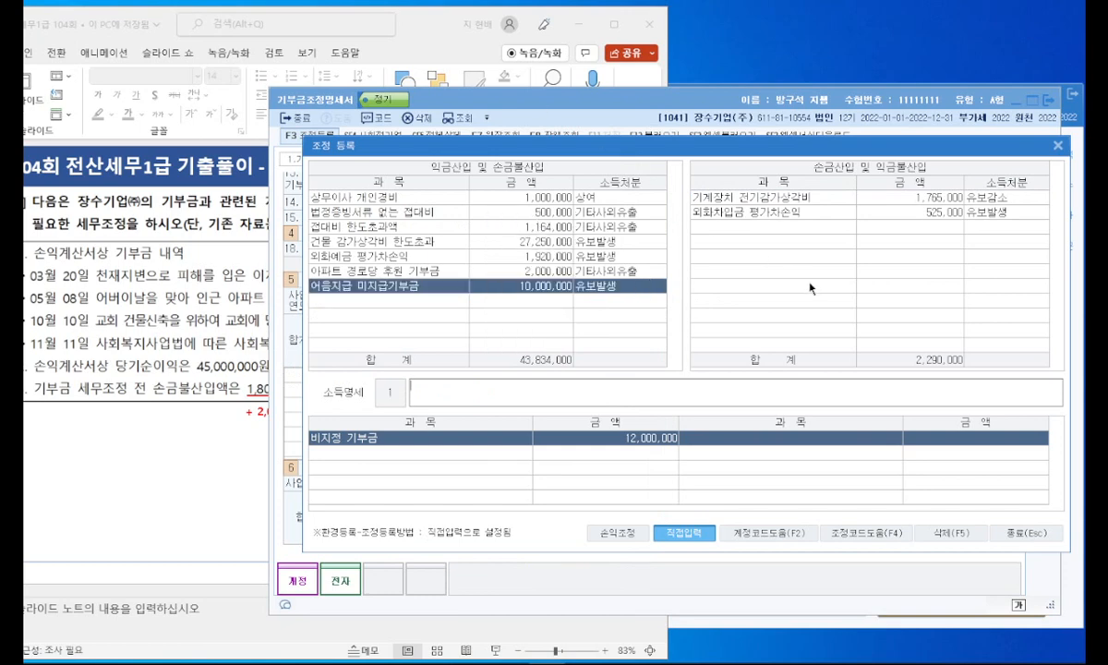
Step: Close 조정 등록 and the 기부금조정명세서, and switch to the PowerPoint problem slide in a maximized window
{"action": "key", "text": "Escape"}
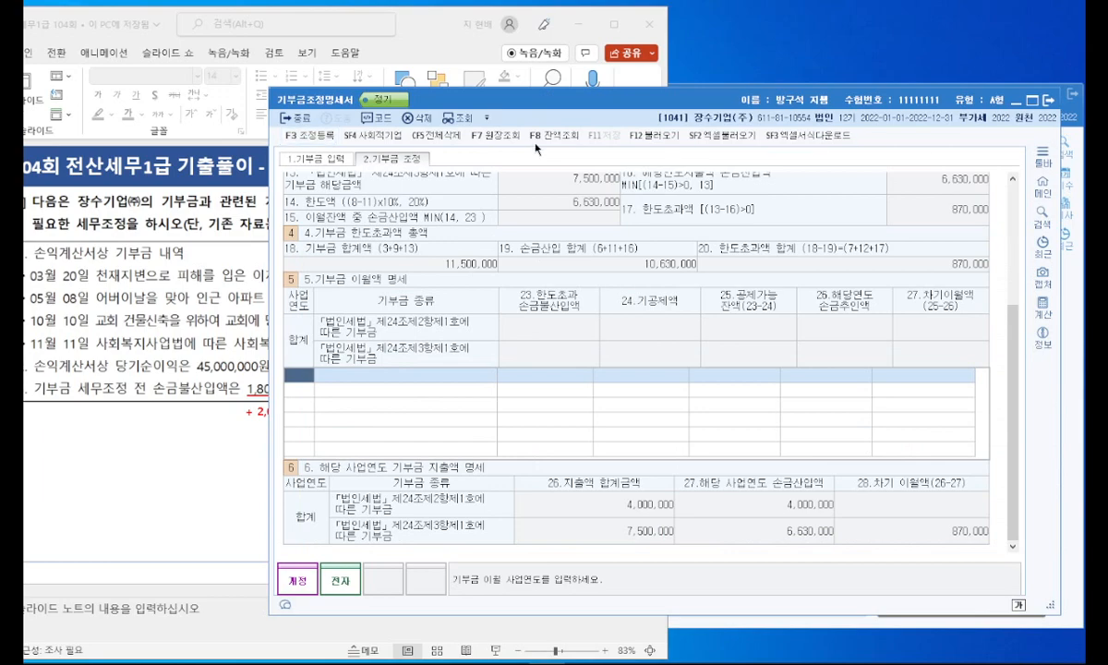
{"action": "left_click", "coordinate": [1046, 101]}
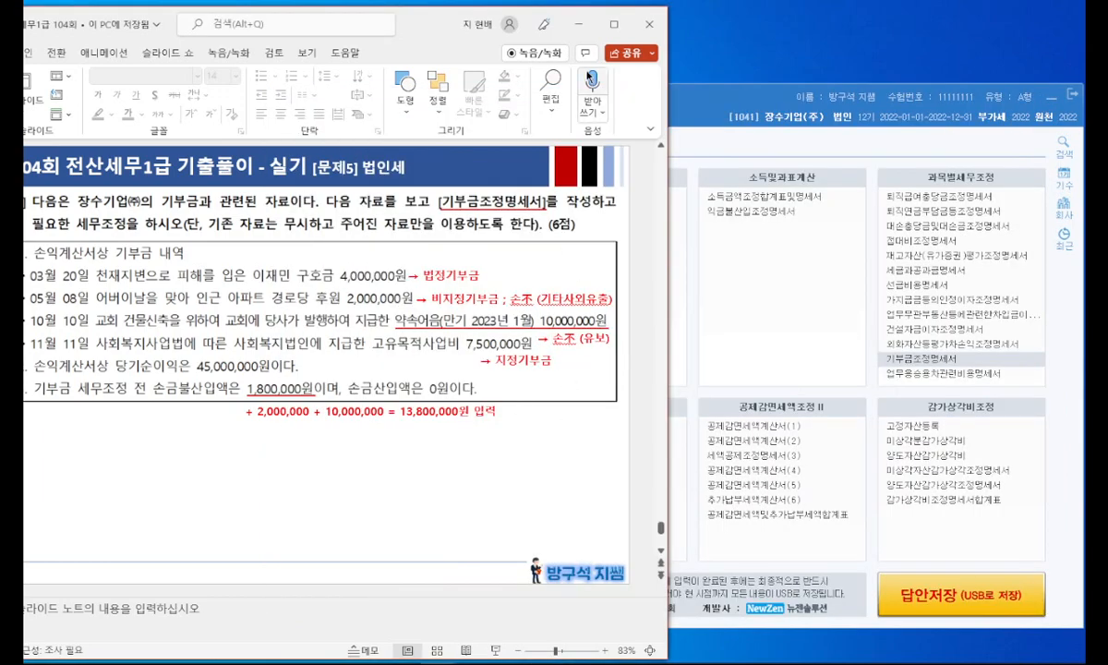
{"action": "left_click", "coordinate": [613, 24]}
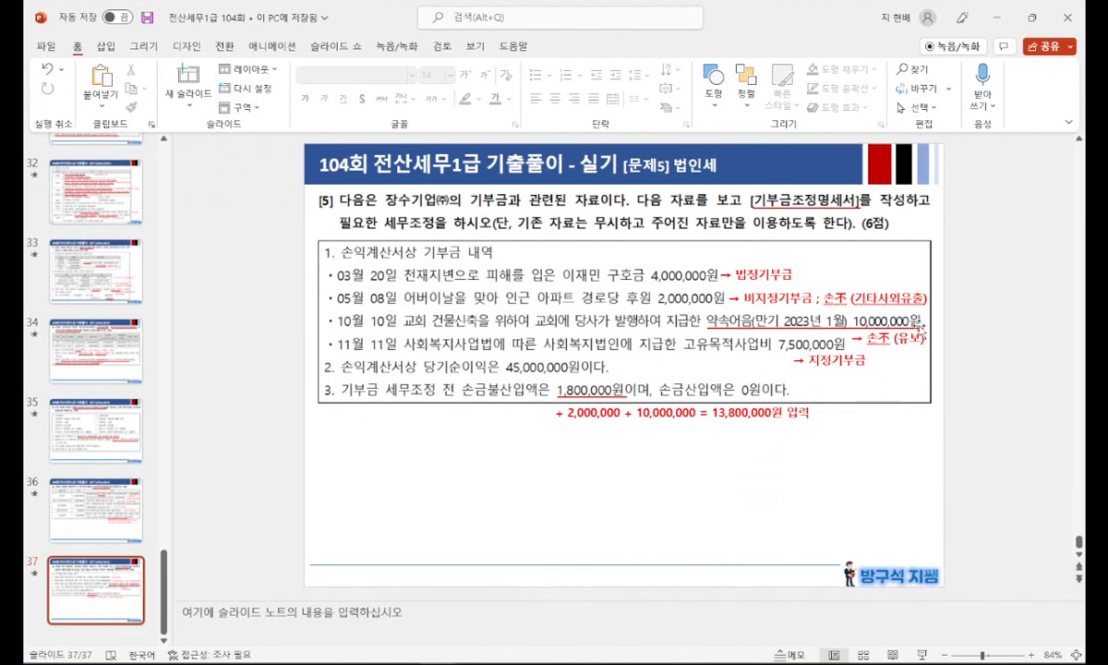